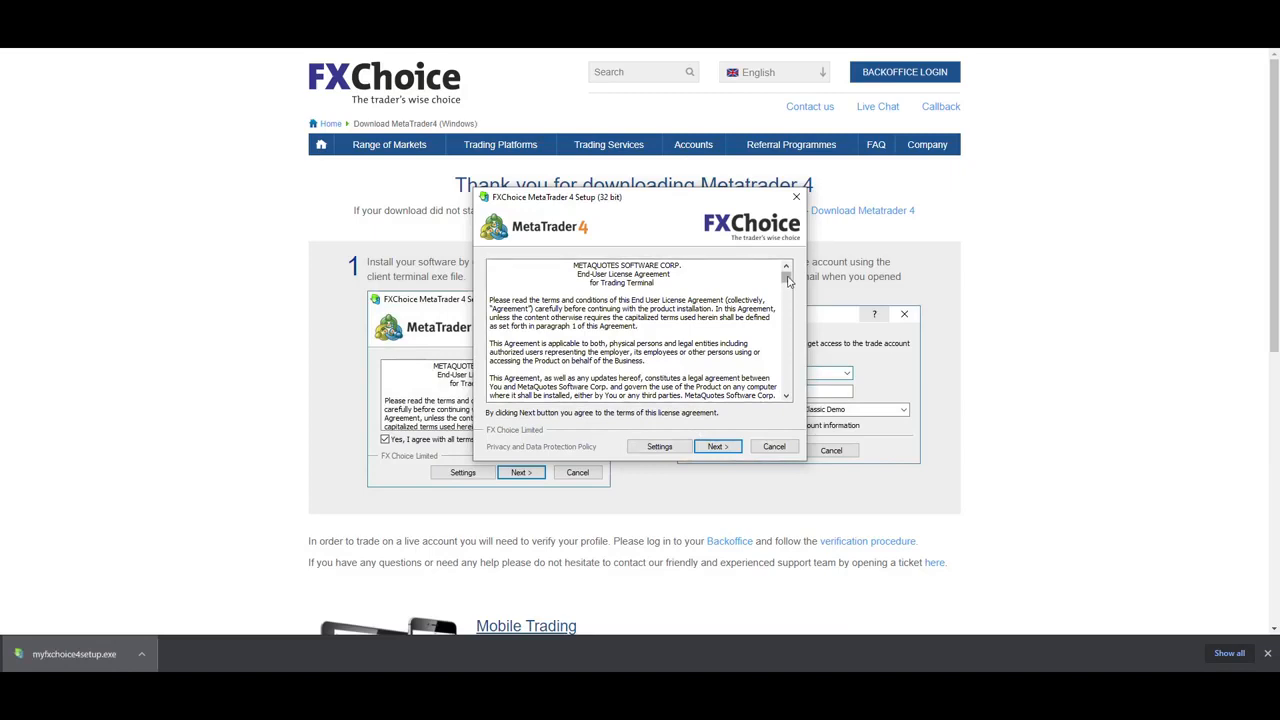
Step: Accept the licence agreement, install FXChoice MetaTrader 4 and finish the setup
{"action": "left_click", "coordinate": [717, 446]}
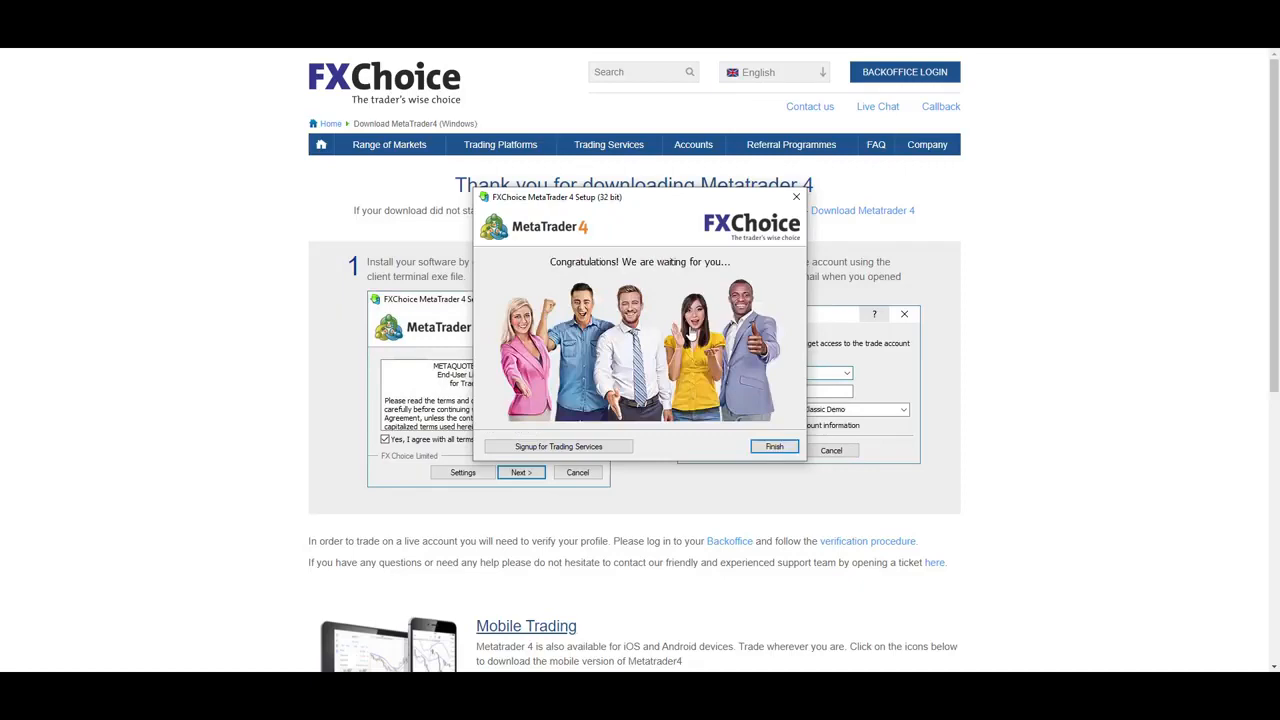
{"action": "left_click", "coordinate": [767, 452]}
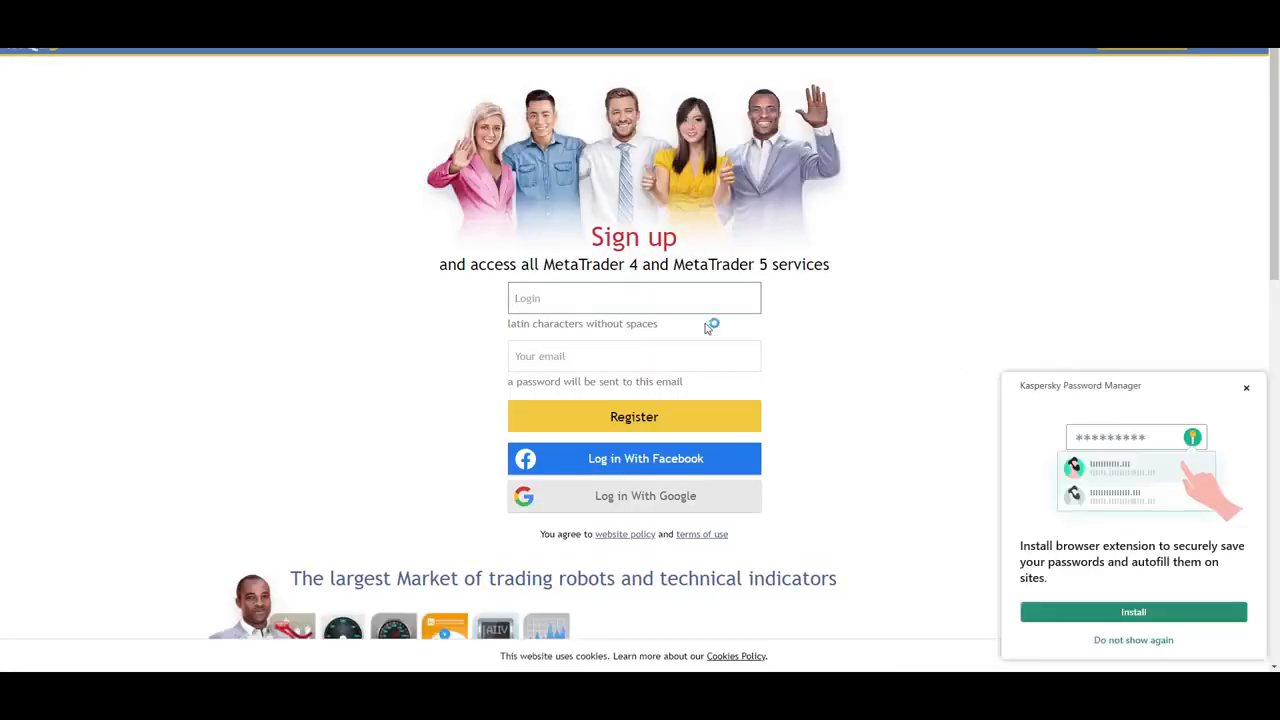
Step: Dismiss the Kaspersky Password Manager offer and remove the browser extension added by another program
{"action": "left_click", "coordinate": [1247, 389]}
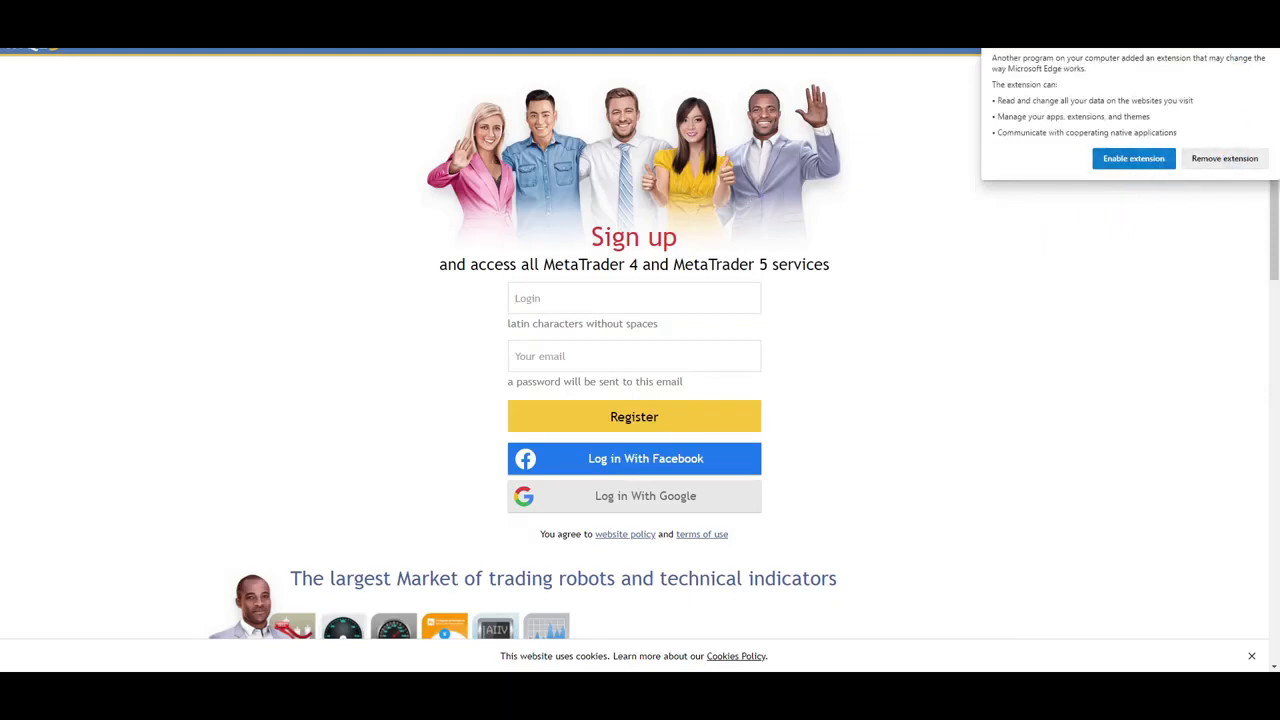
{"action": "left_click", "coordinate": [1222, 158]}
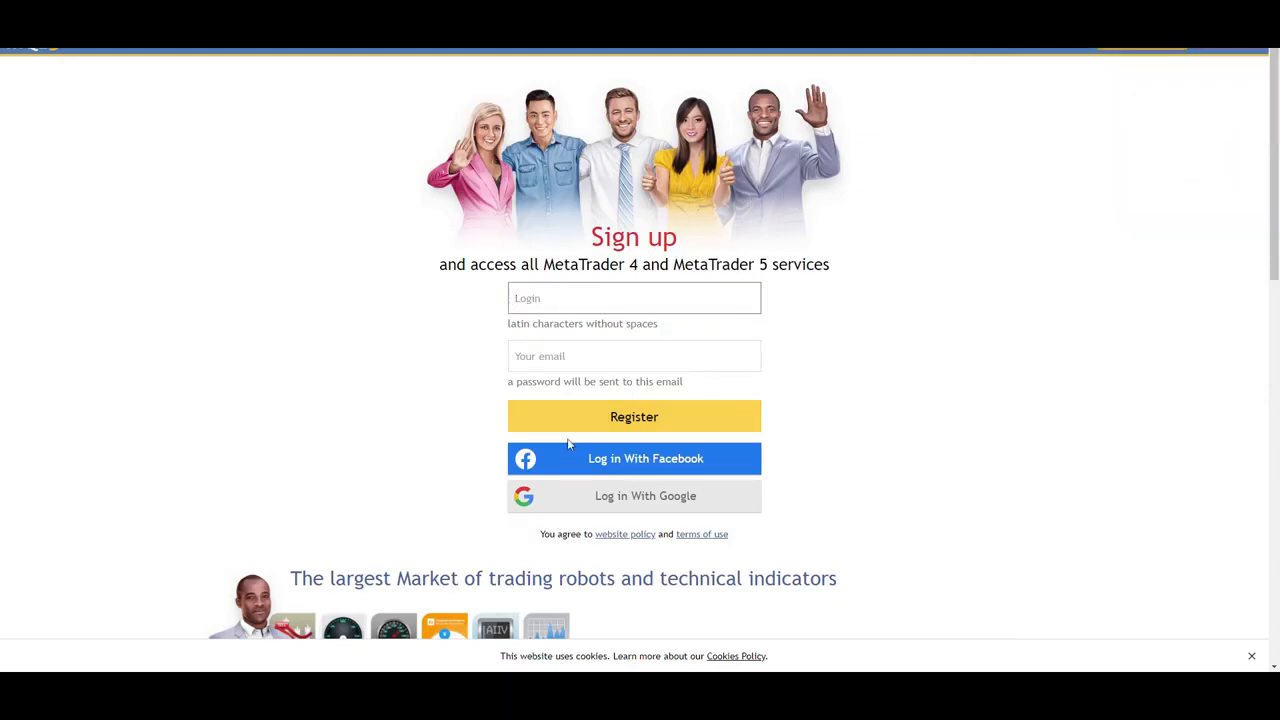
Step: Look through the MetaTrader services described below the sign-up form, from the trading robot market to Forex VPS
{"action": "scroll", "coordinate": [849, 406], "scroll_direction": "down", "scroll_amount": 3}
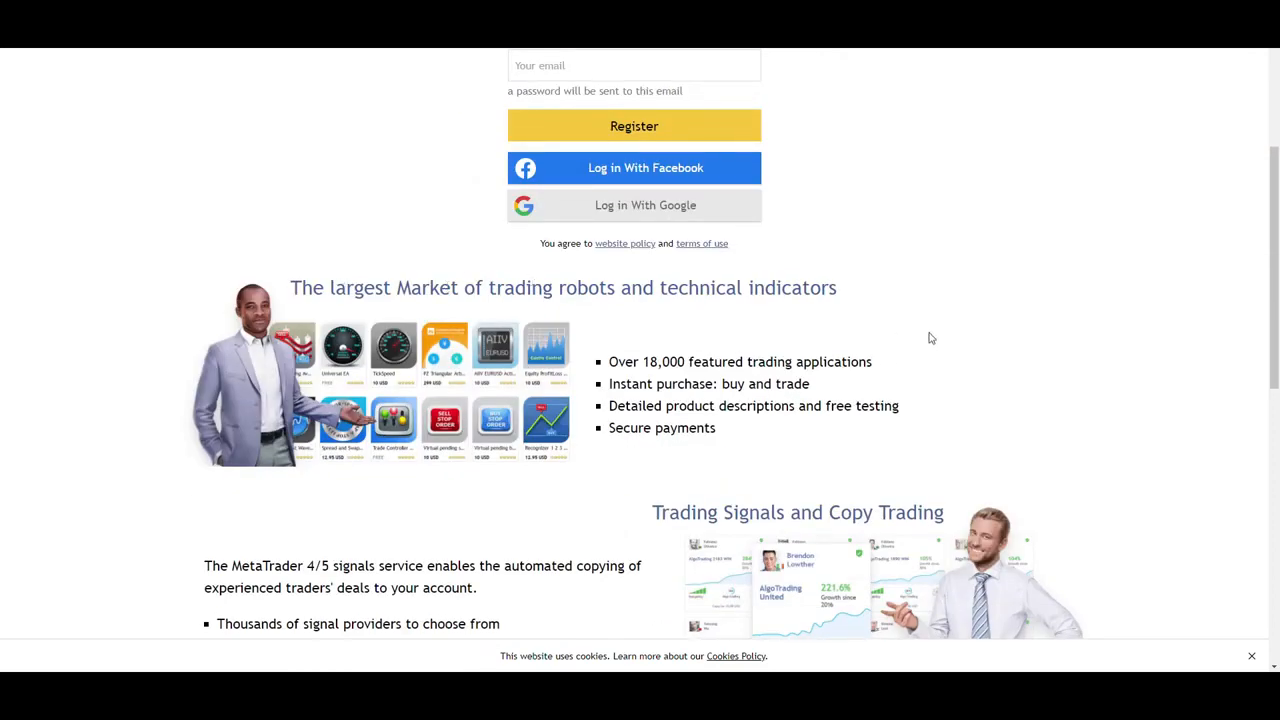
{"action": "scroll", "coordinate": [929, 337], "scroll_direction": "down", "scroll_amount": 4}
{"action": "scroll", "coordinate": [911, 411], "scroll_direction": "up", "scroll_amount": 3}
{"action": "scroll", "coordinate": [911, 411], "scroll_direction": "down", "scroll_amount": 3}
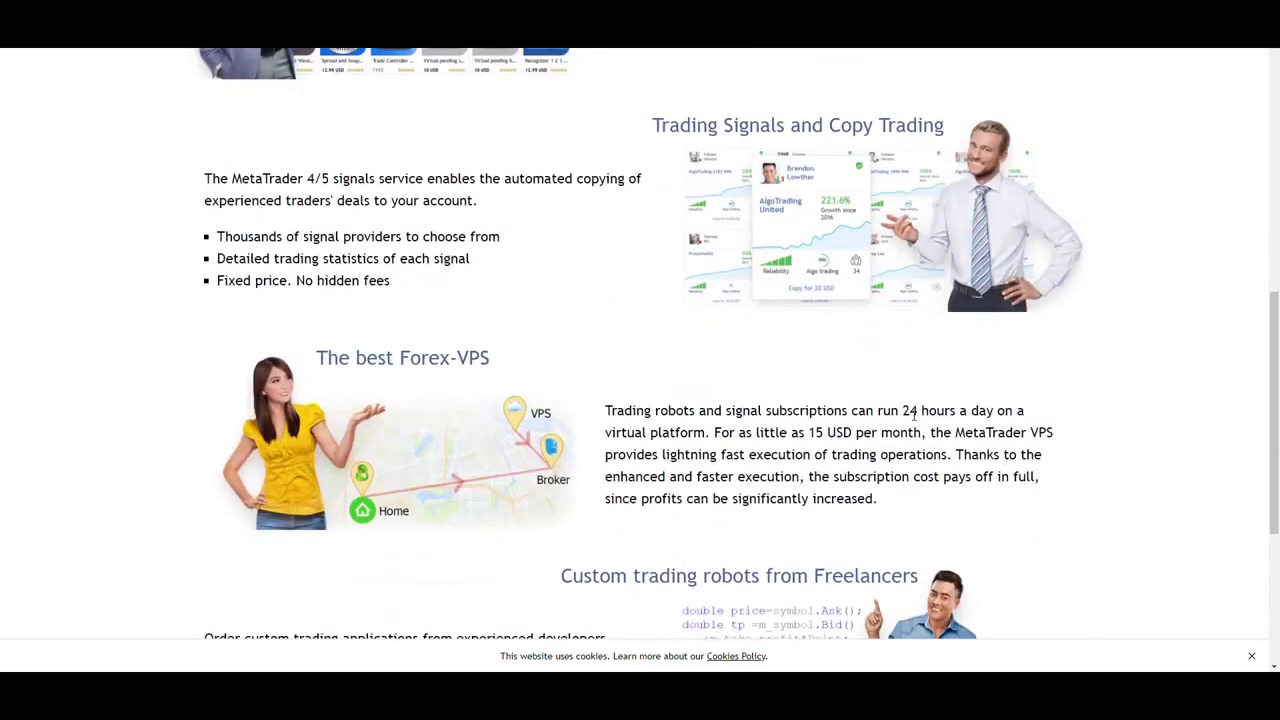
{"action": "scroll", "coordinate": [911, 418], "scroll_direction": "down", "scroll_amount": 3}
{"action": "scroll", "coordinate": [821, 463], "scroll_direction": "up", "scroll_amount": 10}
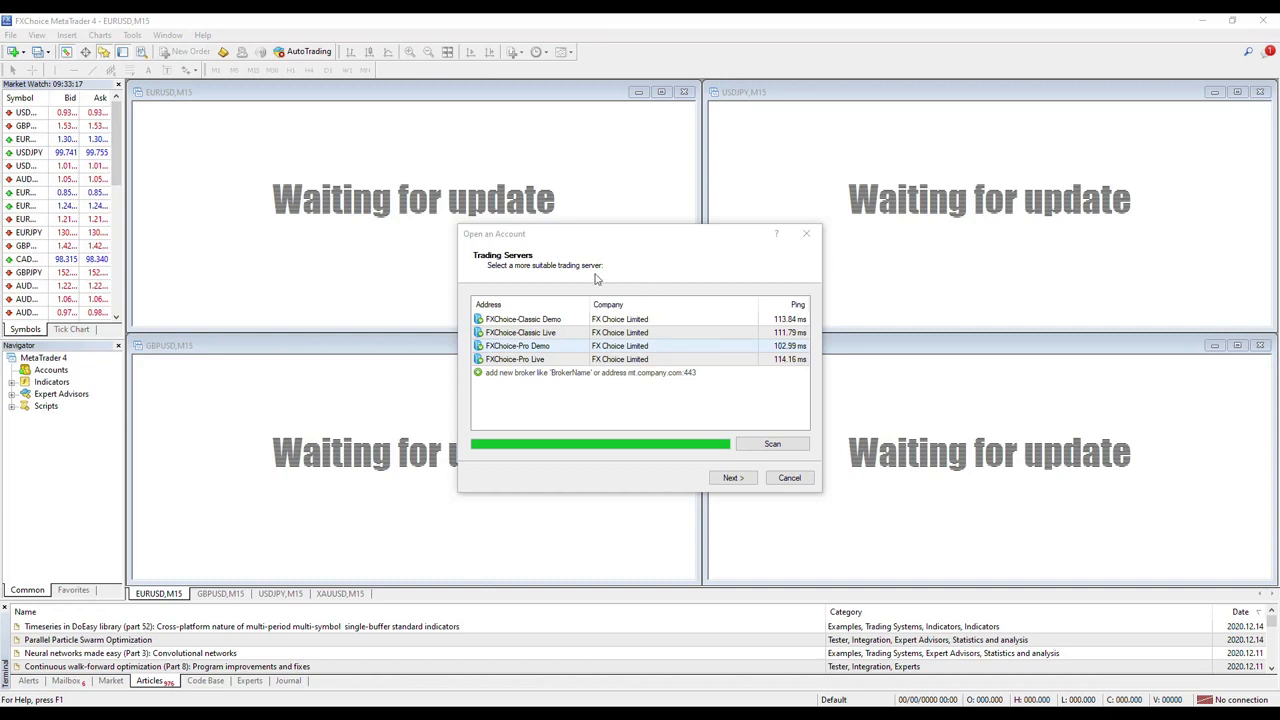
Step: In the MetaTrader account setup, select the FXChoice-Pro Demo server and choose to use an existing trade account
{"action": "left_click", "coordinate": [606, 350]}
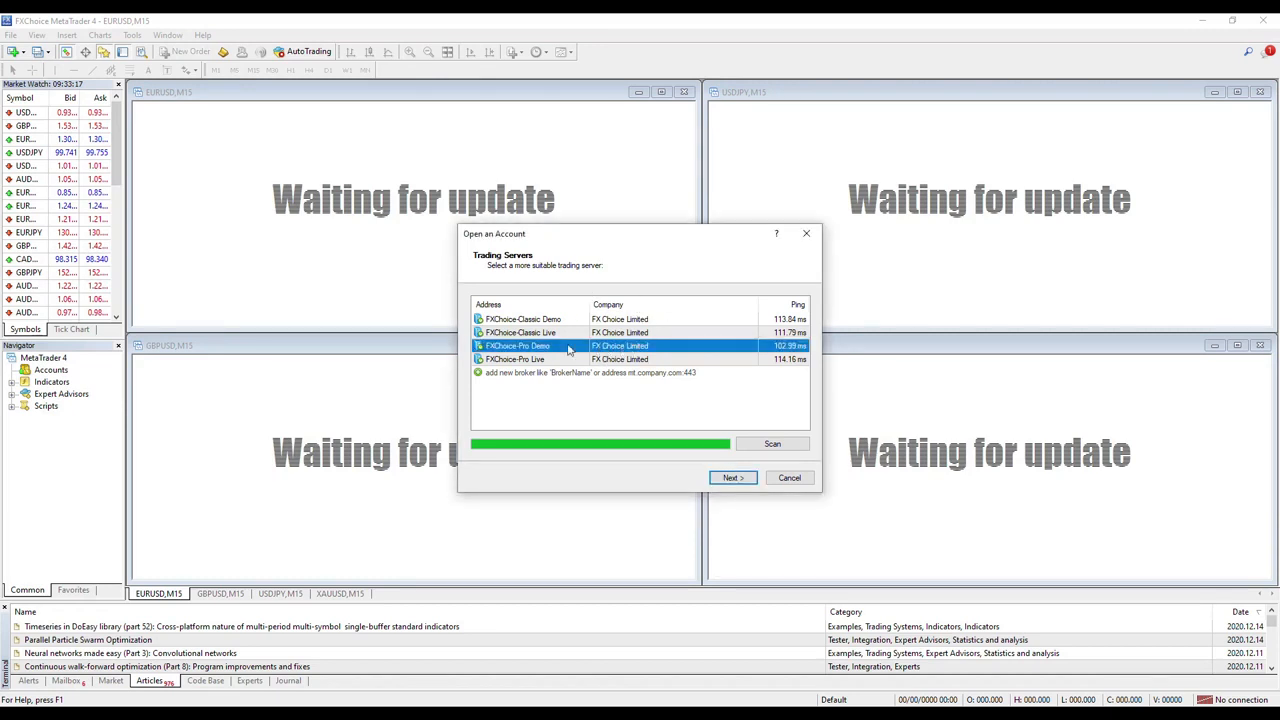
{"action": "left_click", "coordinate": [731, 479]}
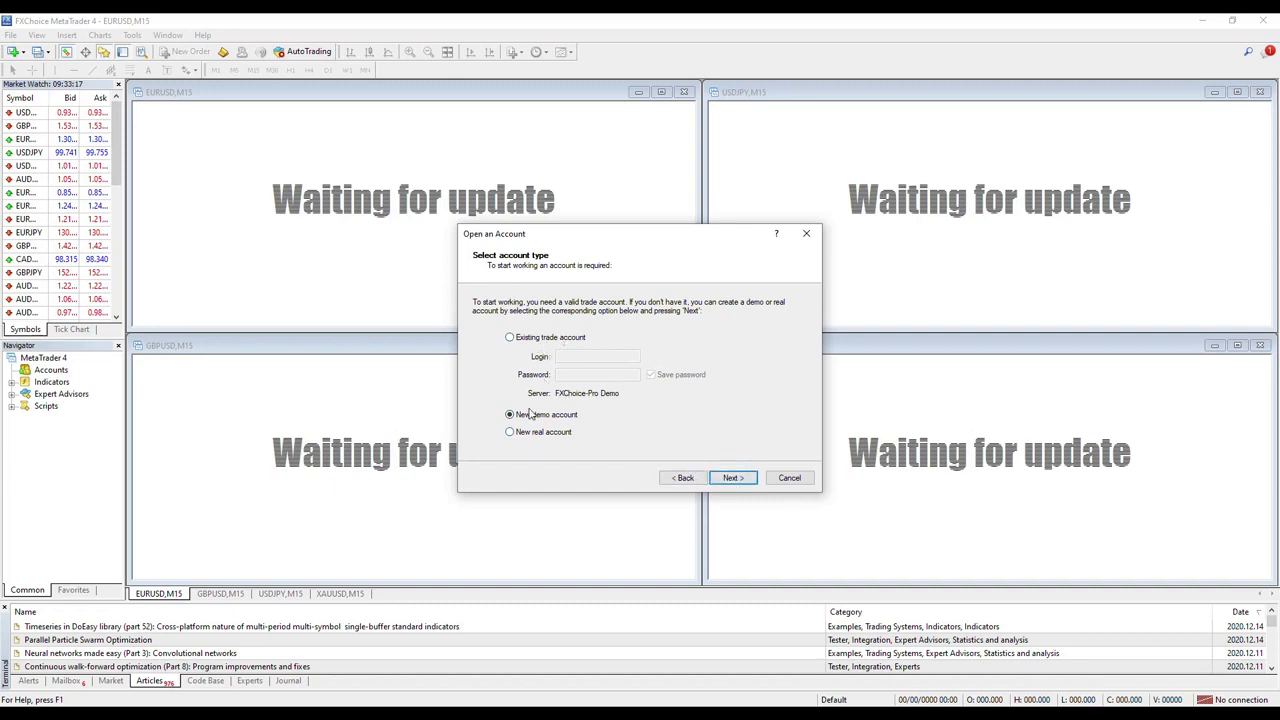
{"action": "left_click", "coordinate": [509, 339]}
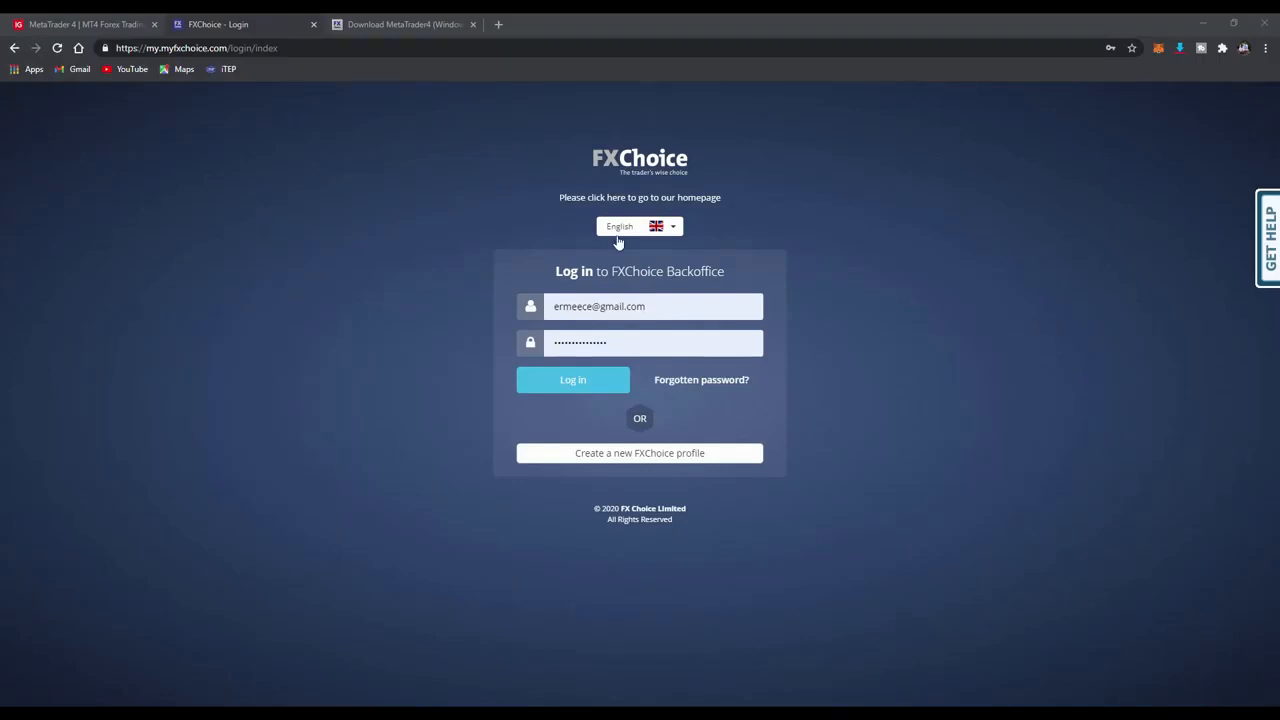
Step: Switch to the browser and log in to the FXChoice Backoffice, entering the two-factor verification code
{"action": "left_click", "coordinate": [579, 389]}
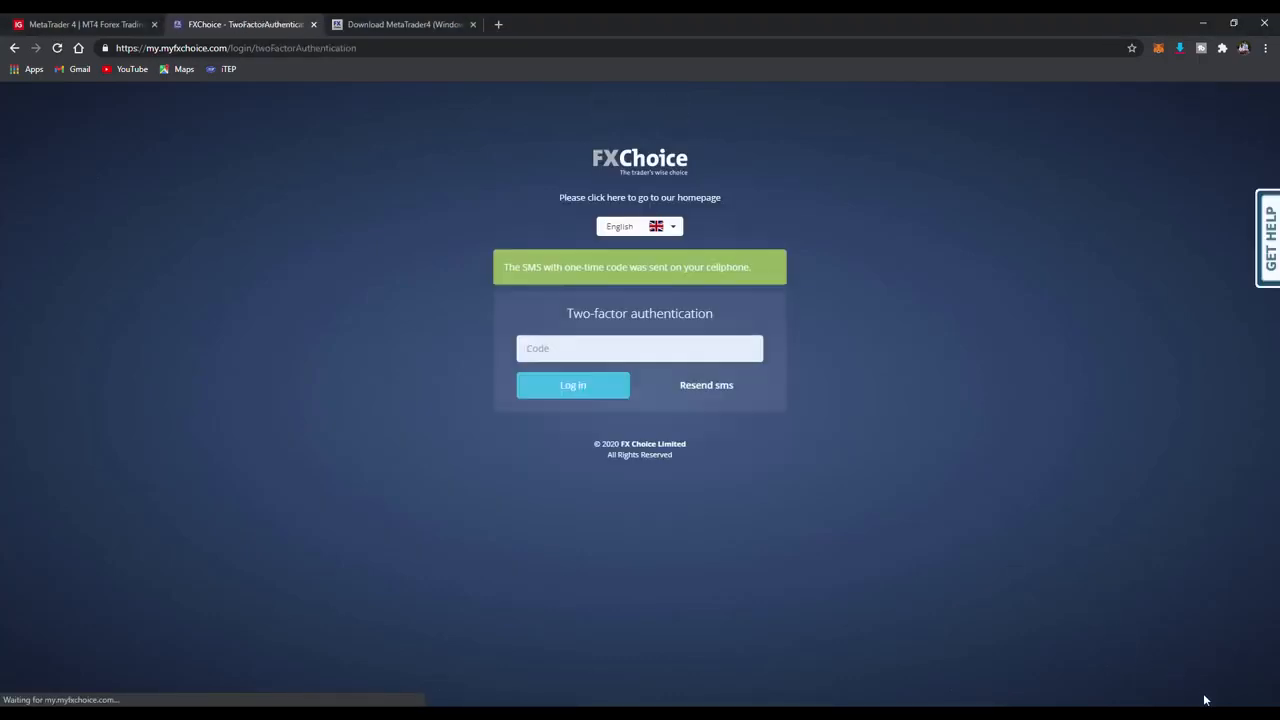
{"action": "left_click", "coordinate": [691, 348]}
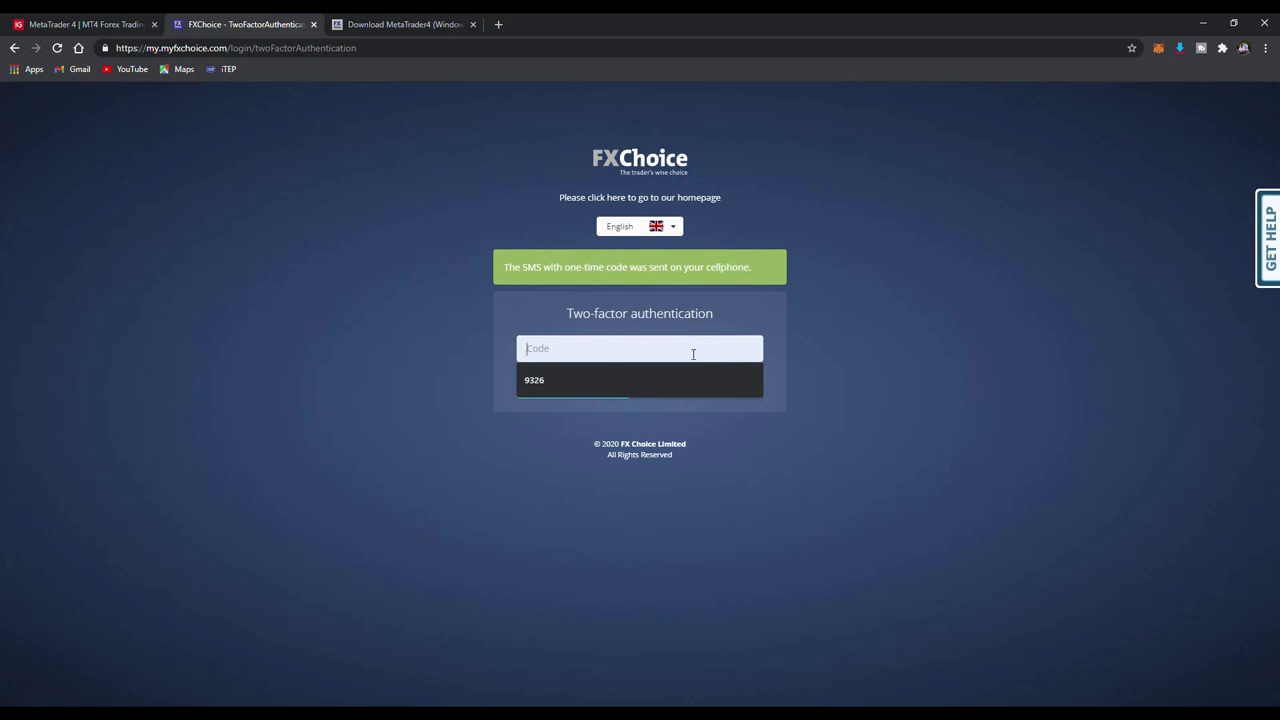
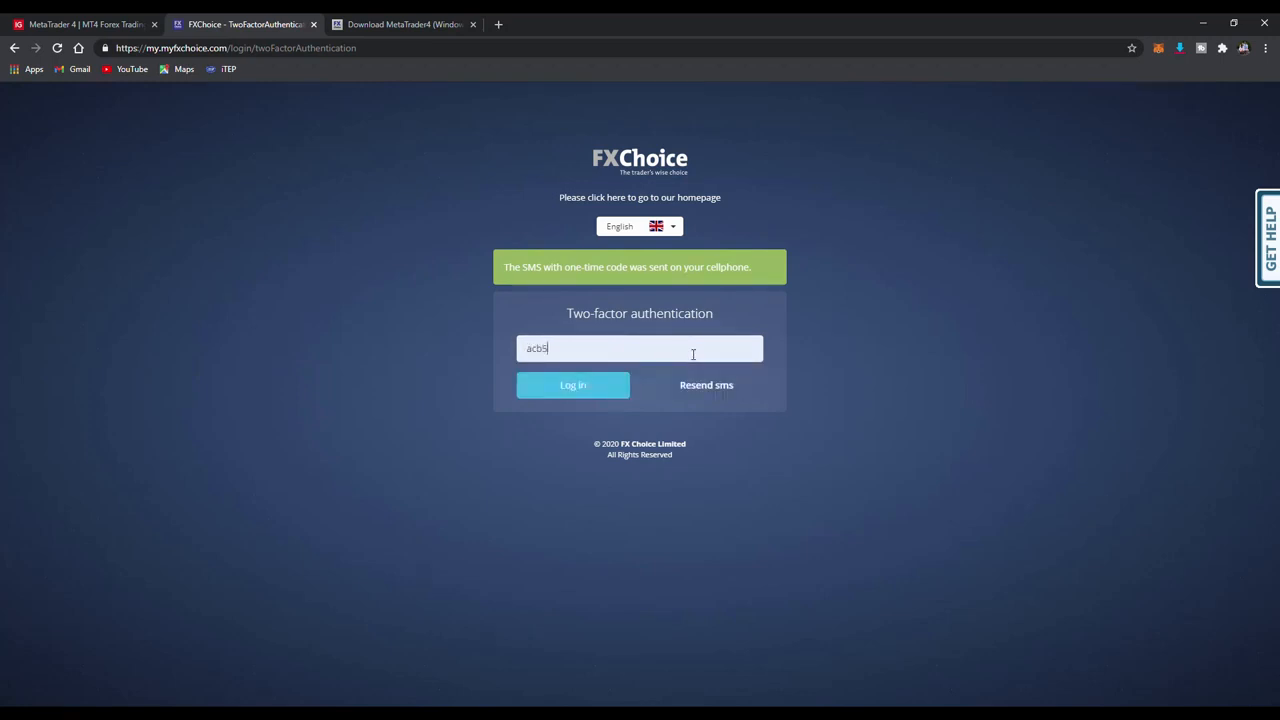
{"action": "left_click", "coordinate": [603, 387]}
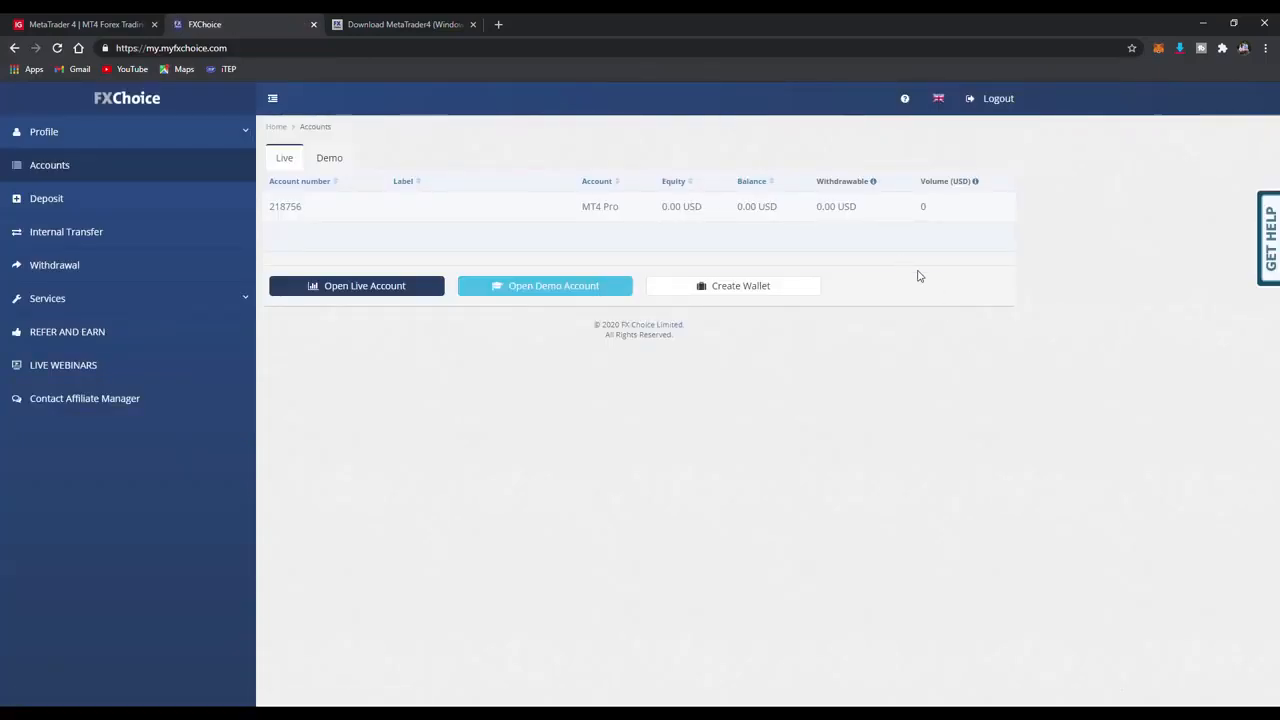
Step: Show the demo accounts in the FXChoice Backoffice and copy the account number of the GPS Forex 3 Robot demo
{"action": "left_click", "coordinate": [671, 715]}
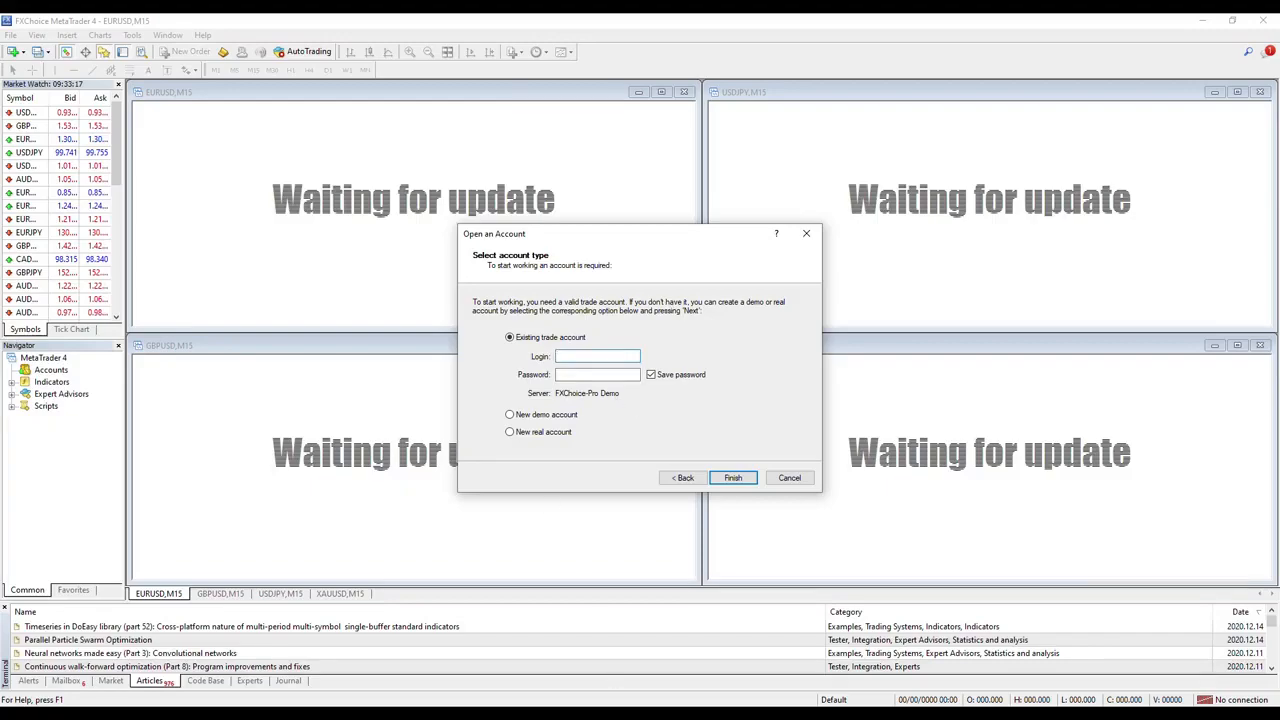
{"action": "key", "text": "alt+Tab"}
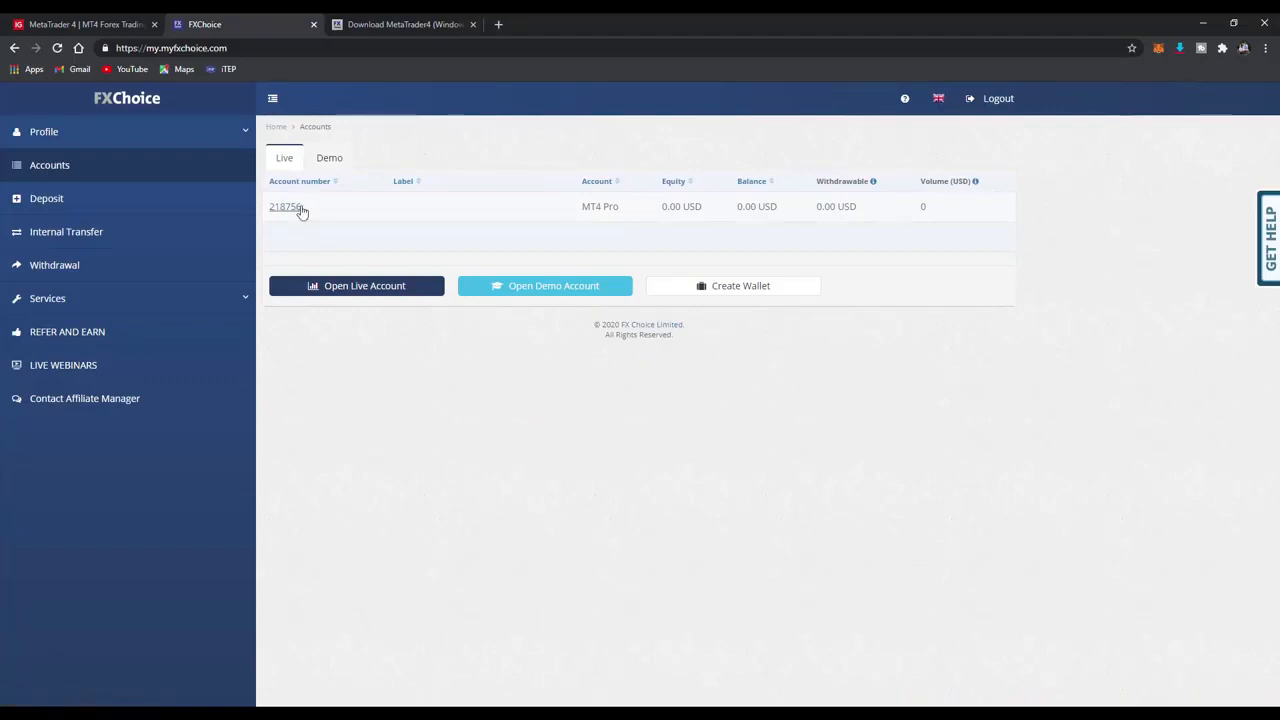
{"action": "left_click", "coordinate": [328, 158]}
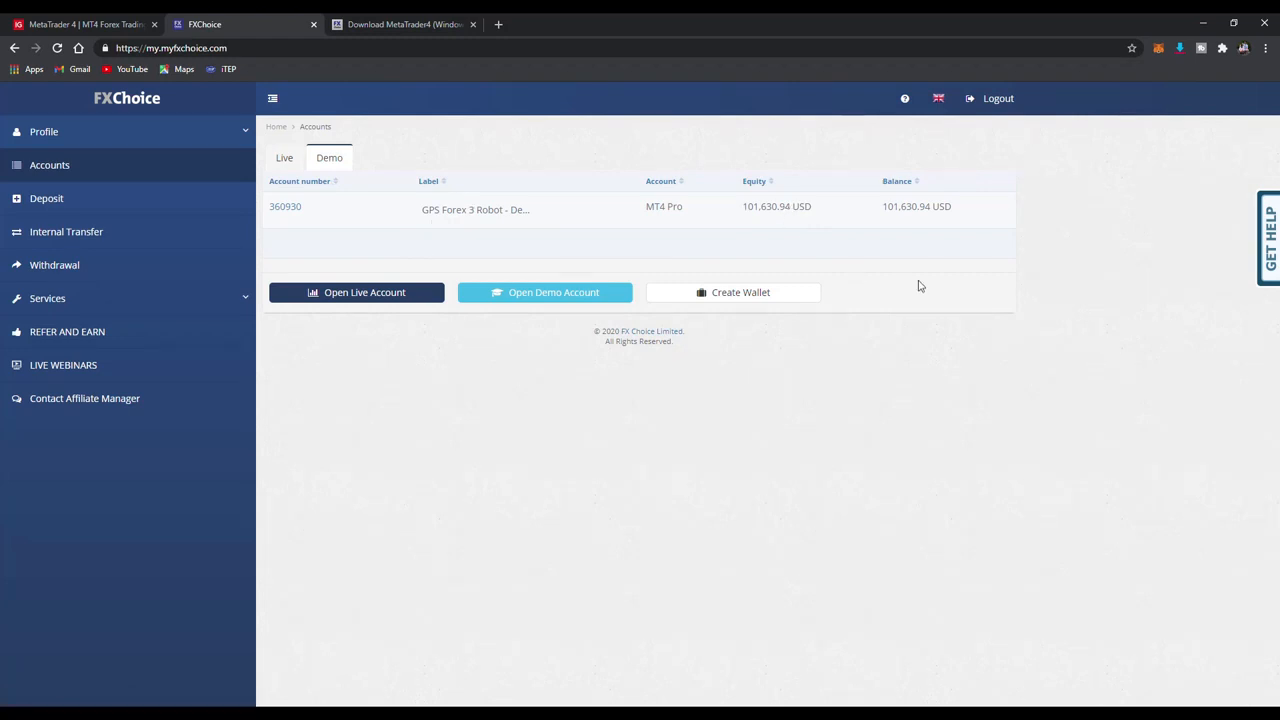
{"action": "left_click_drag", "start_coordinate": [300, 206], "coordinate": [268, 206]}
{"action": "right_click", "coordinate": [281, 206]}
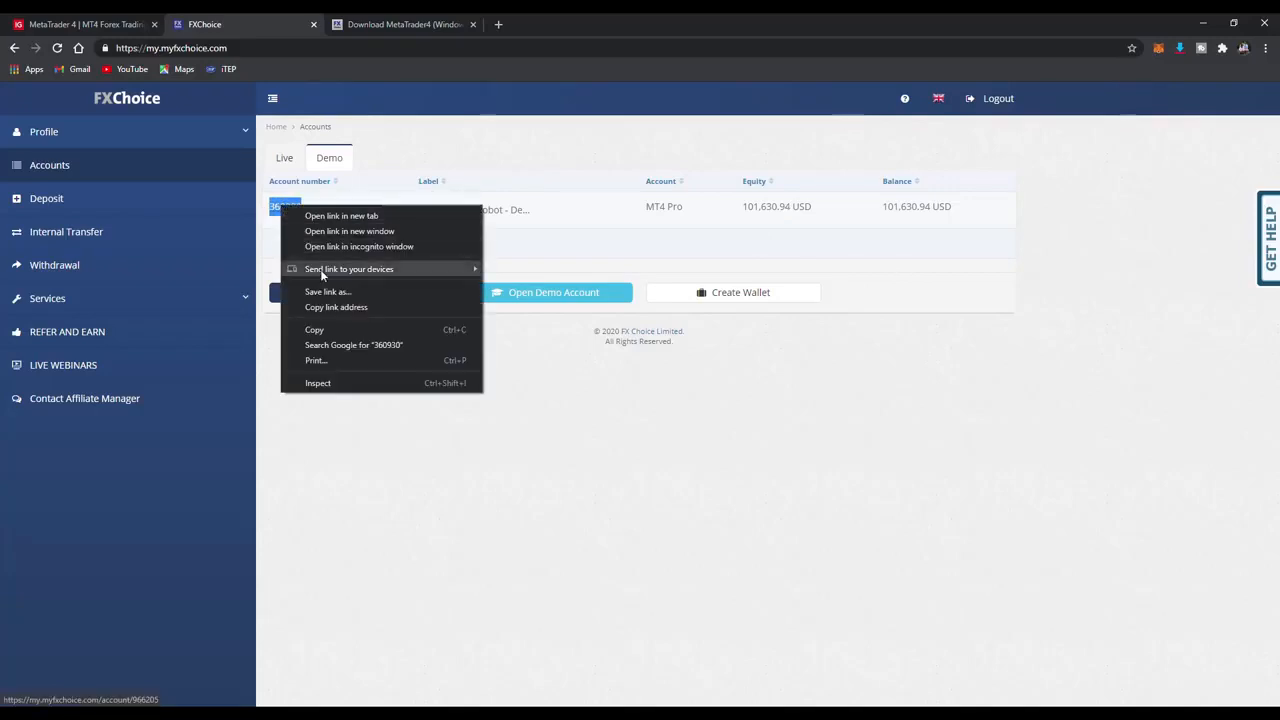
{"action": "left_click", "coordinate": [329, 329]}
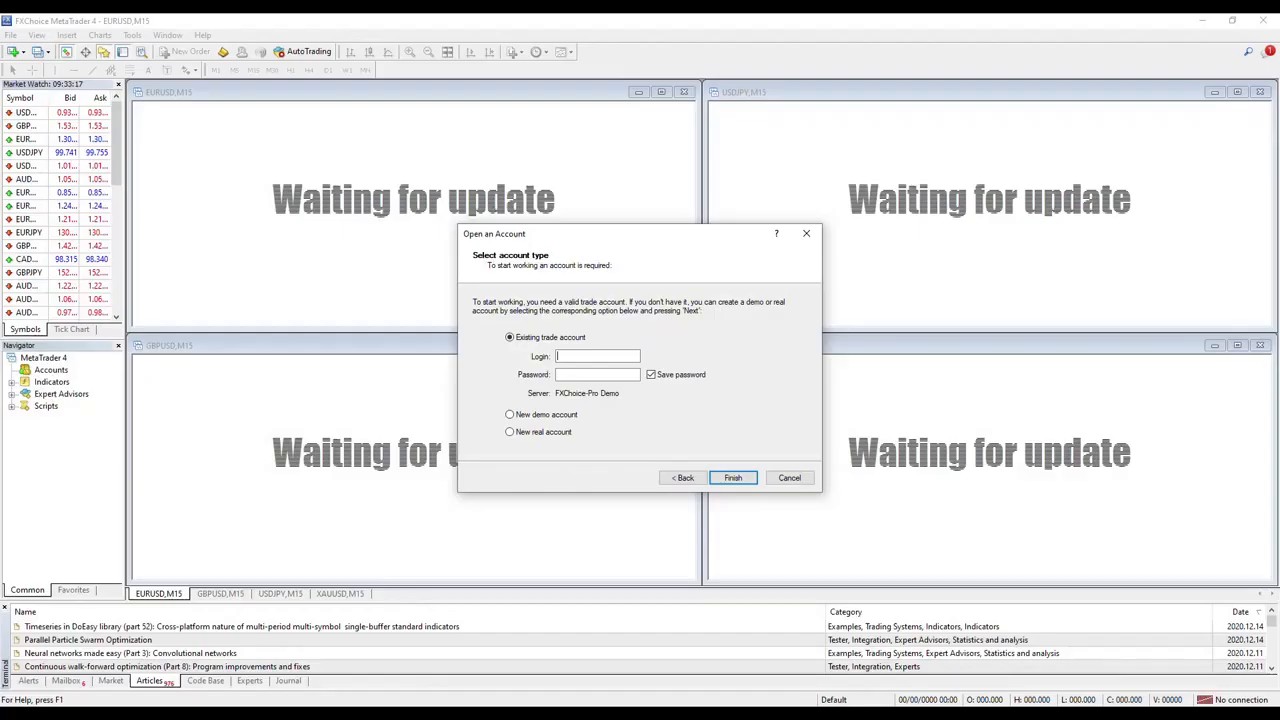
Step: Back in MetaTrader, paste the copied account number as the login, enter the account password and submit the login
{"action": "right_click", "coordinate": [564, 357]}
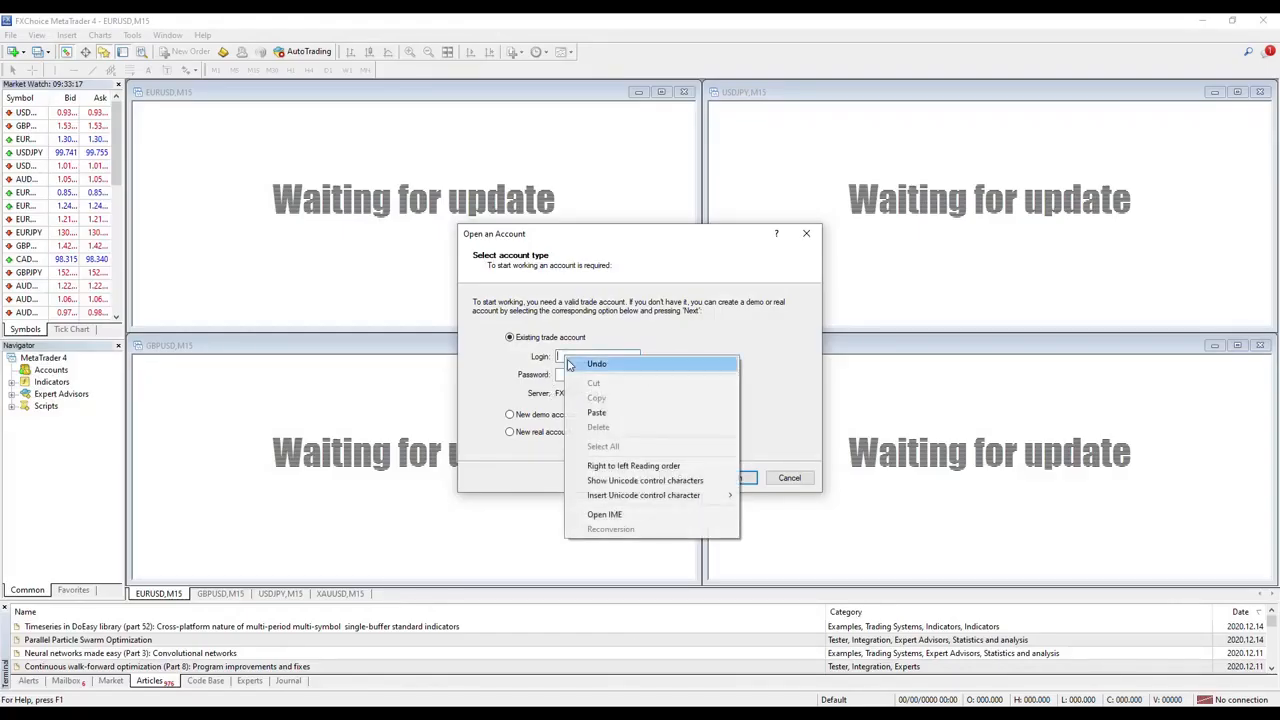
{"action": "left_click", "coordinate": [596, 413]}
{"action": "left_click", "coordinate": [585, 373]}
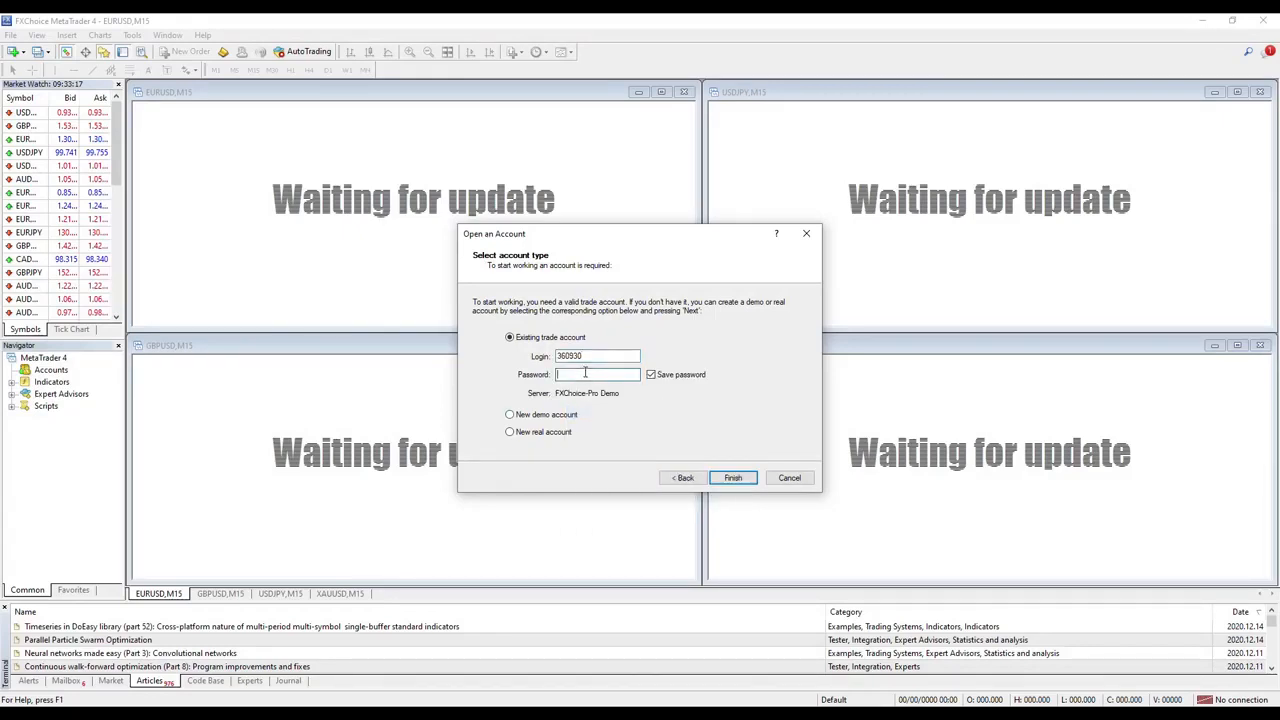
{"action": "type", "text": "***************"}
{"action": "left_click", "coordinate": [733, 477]}
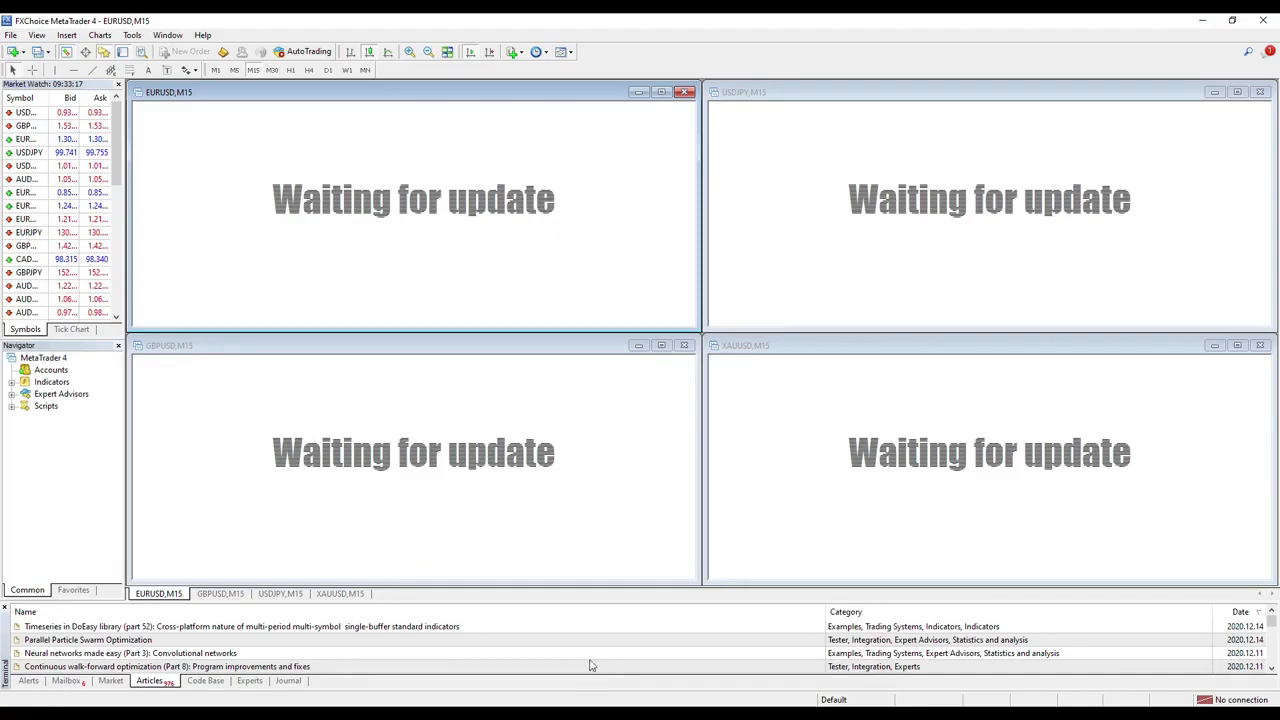
Step: Check the terminal's alerts, mailbox messages and market listings
{"action": "left_click", "coordinate": [29, 684]}
{"action": "left_click", "coordinate": [62, 684]}
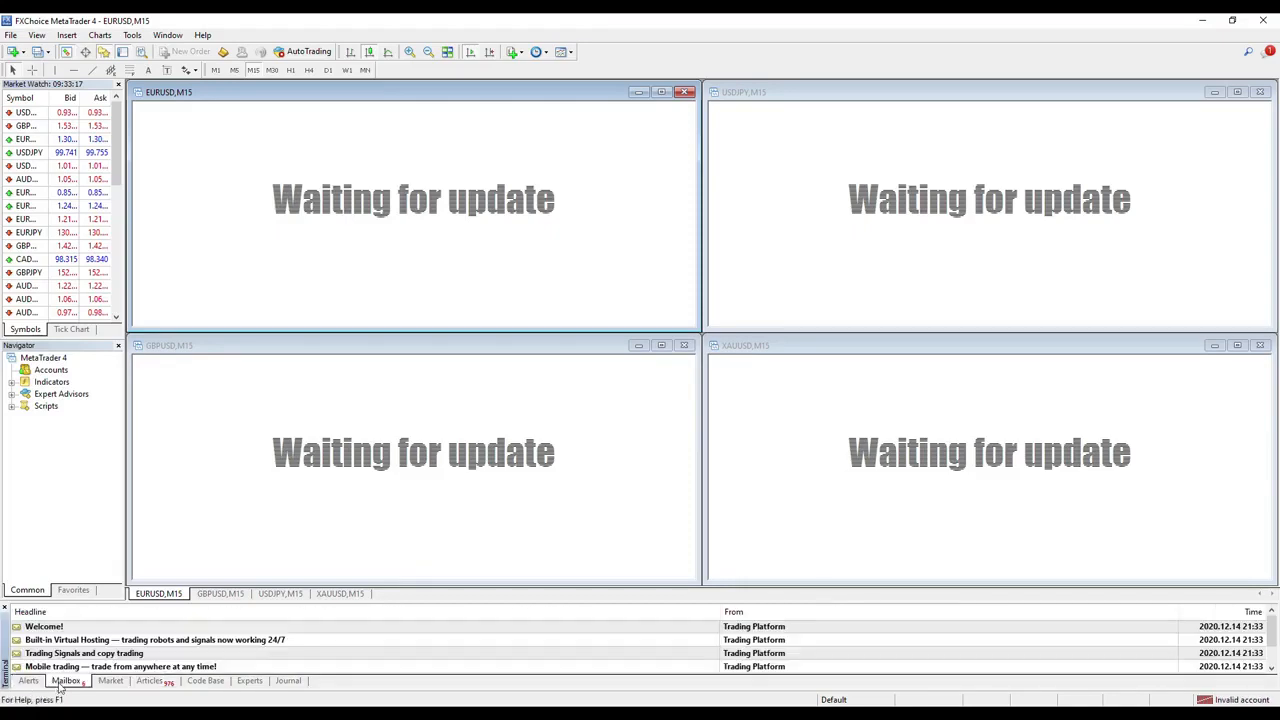
{"action": "left_click", "coordinate": [110, 682]}
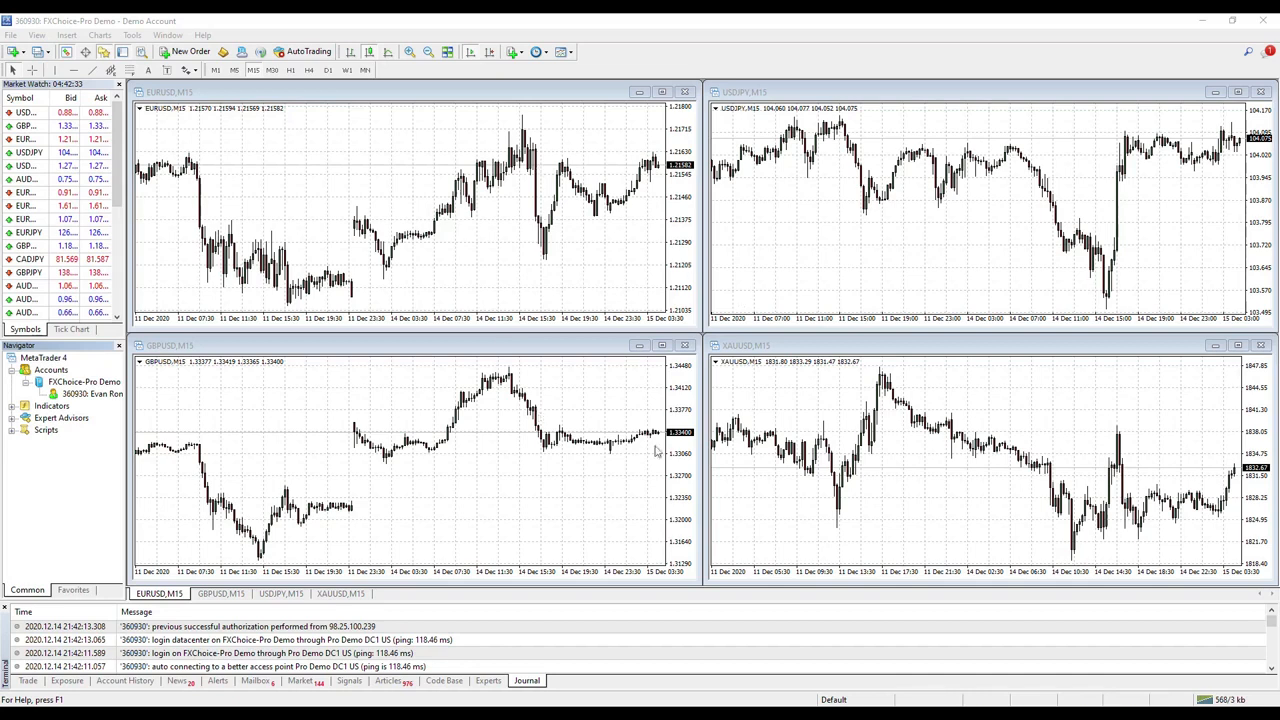
Step: Close the XAUUSD and USDJPY charts, keeping only EURUSD and GBPUSD open
{"action": "left_click", "coordinate": [759, 347]}
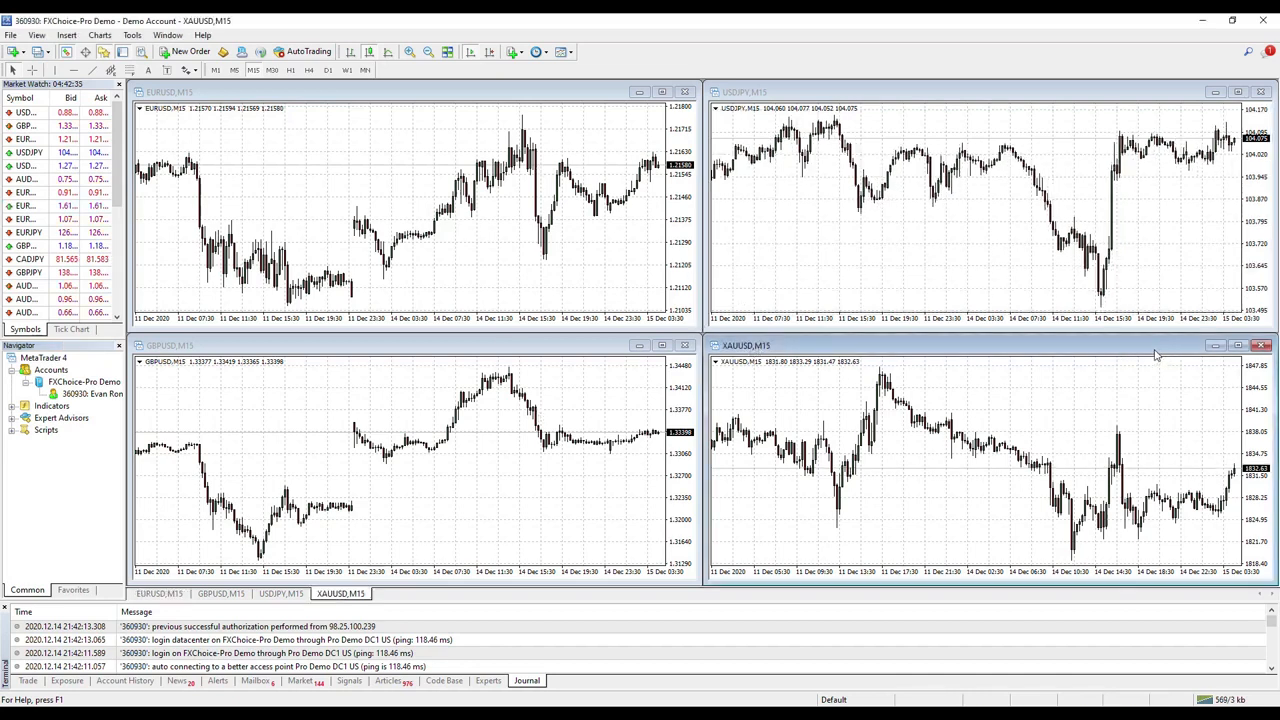
{"action": "left_click", "coordinate": [1262, 346]}
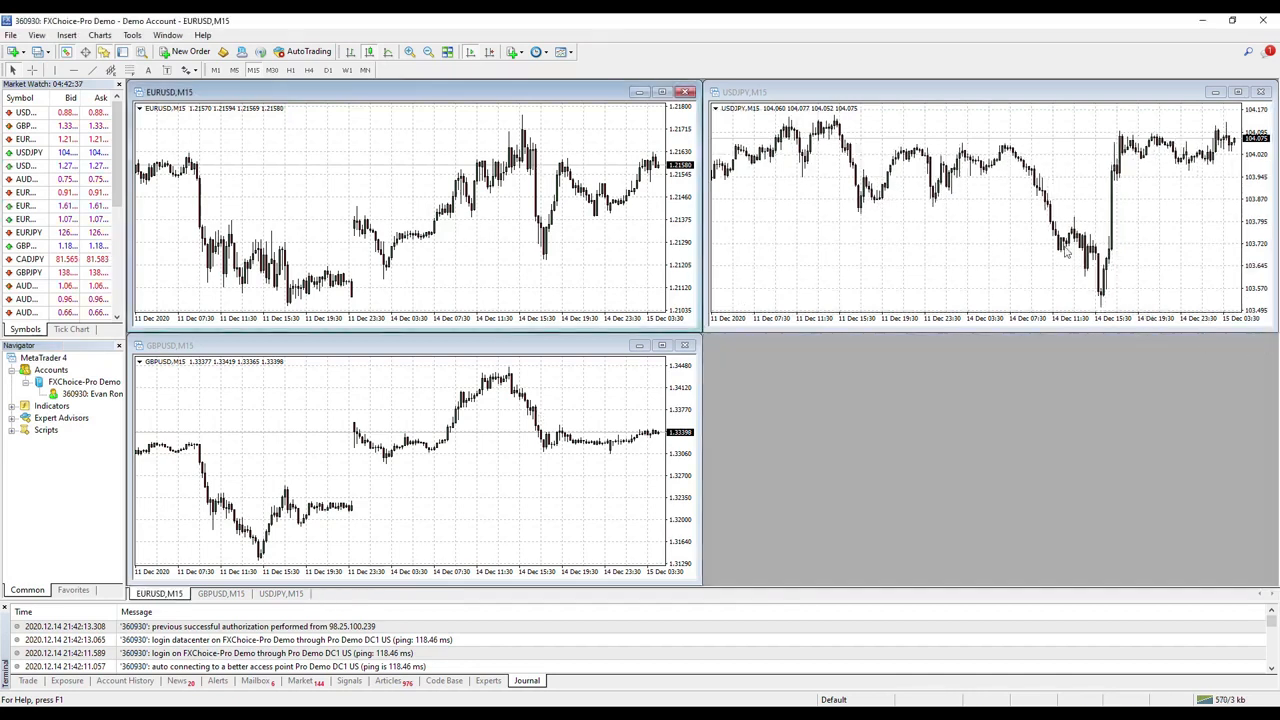
{"action": "left_click", "coordinate": [1262, 92]}
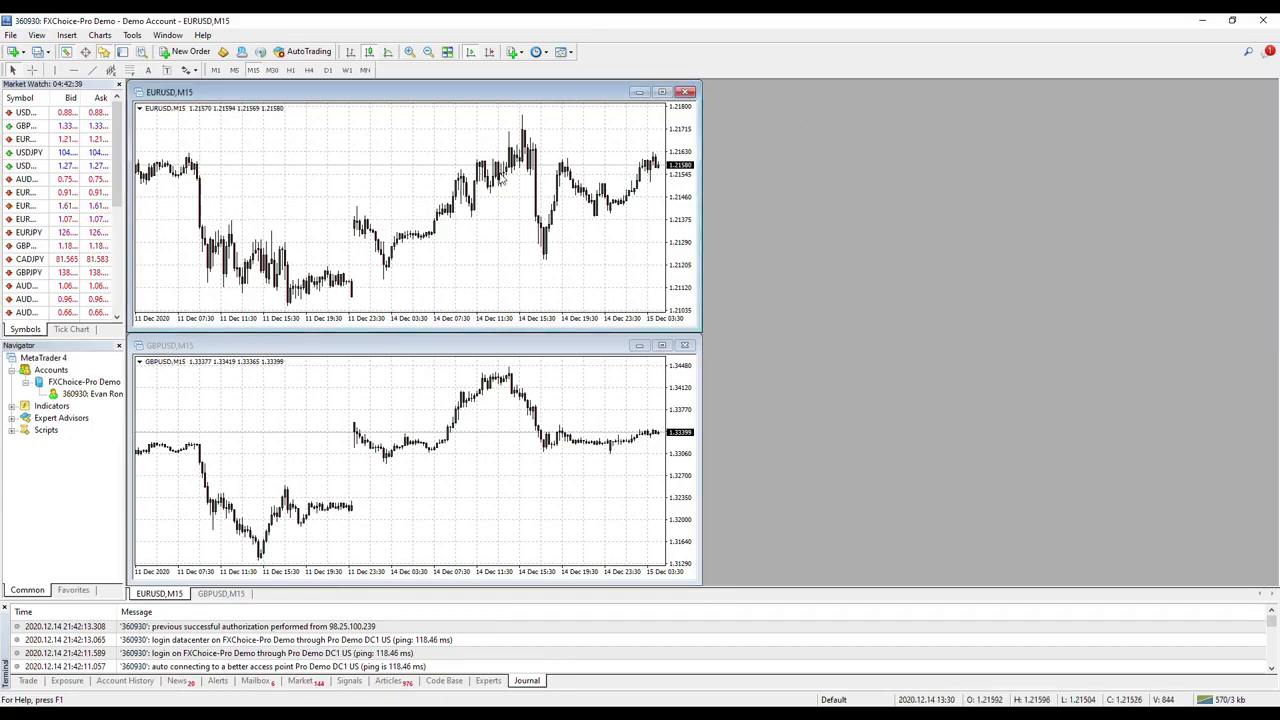
{"action": "left_click", "coordinate": [306, 377]}
{"action": "left_click", "coordinate": [297, 156]}
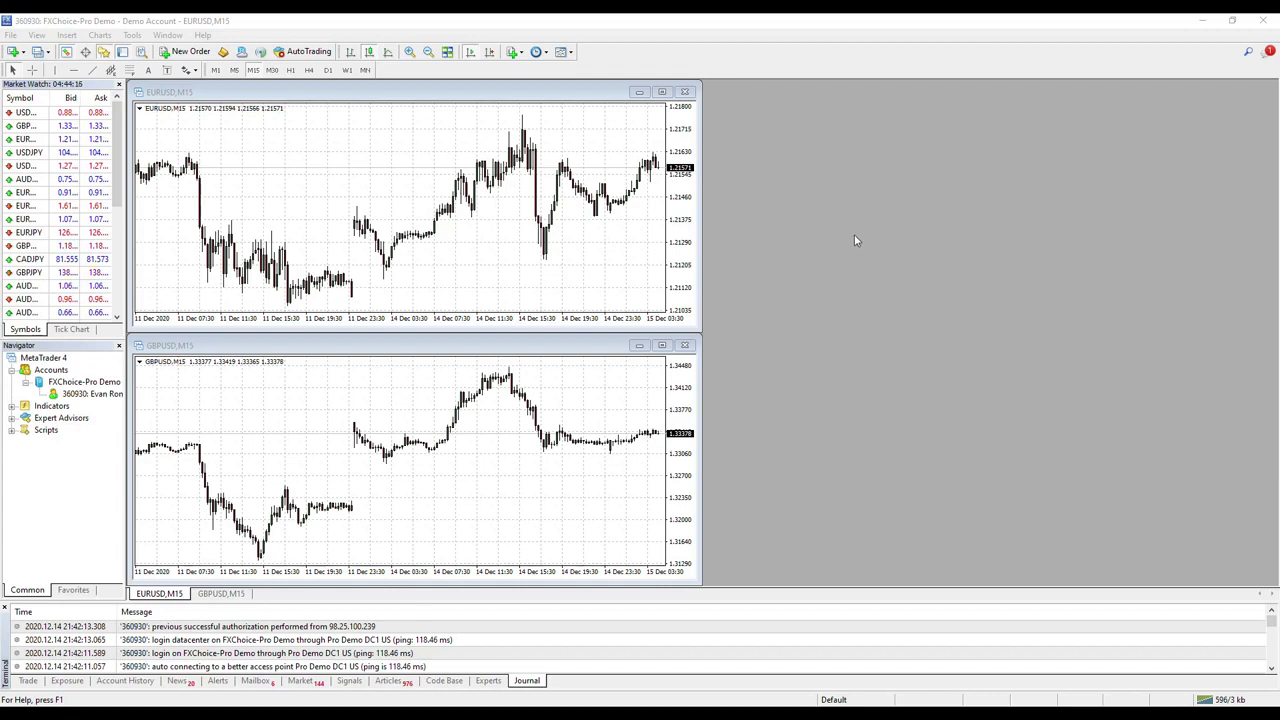
Step: Expand the Expert Advisors group and look over the MACD Sample, MegaDroid and Moving Average entries
{"action": "left_click", "coordinate": [12, 420]}
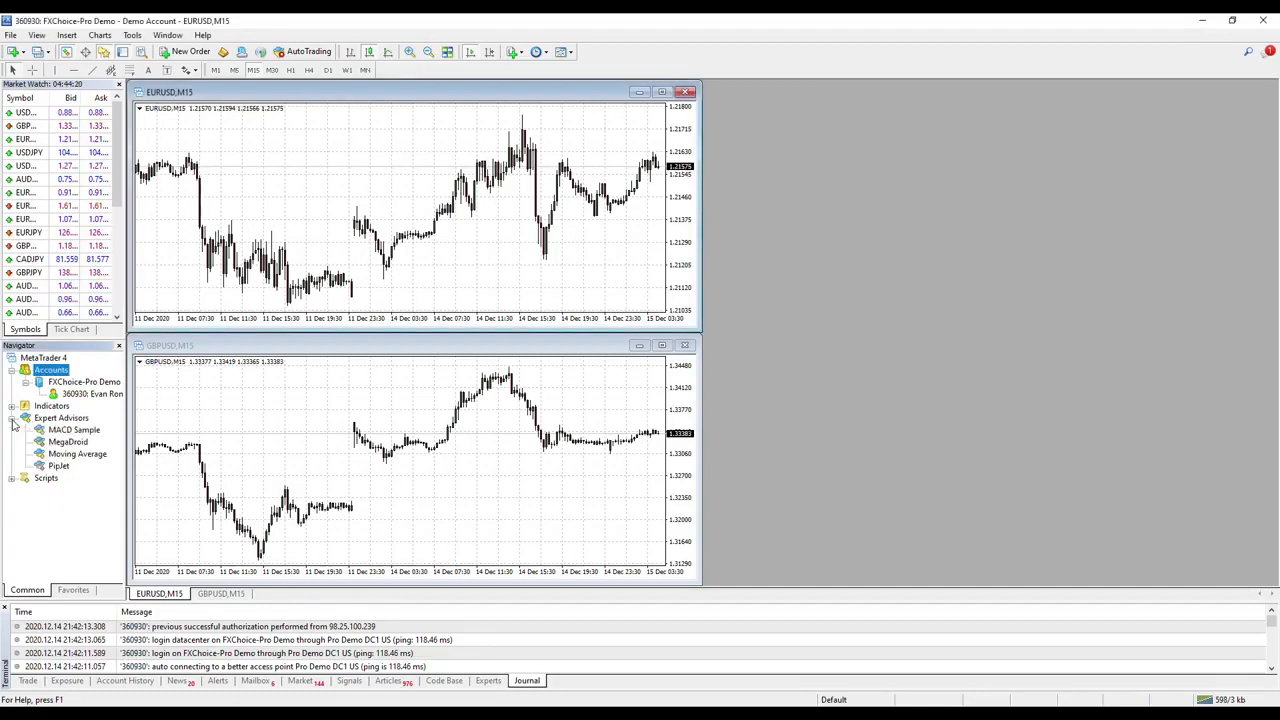
{"action": "left_click", "coordinate": [84, 431]}
{"action": "left_click", "coordinate": [80, 443]}
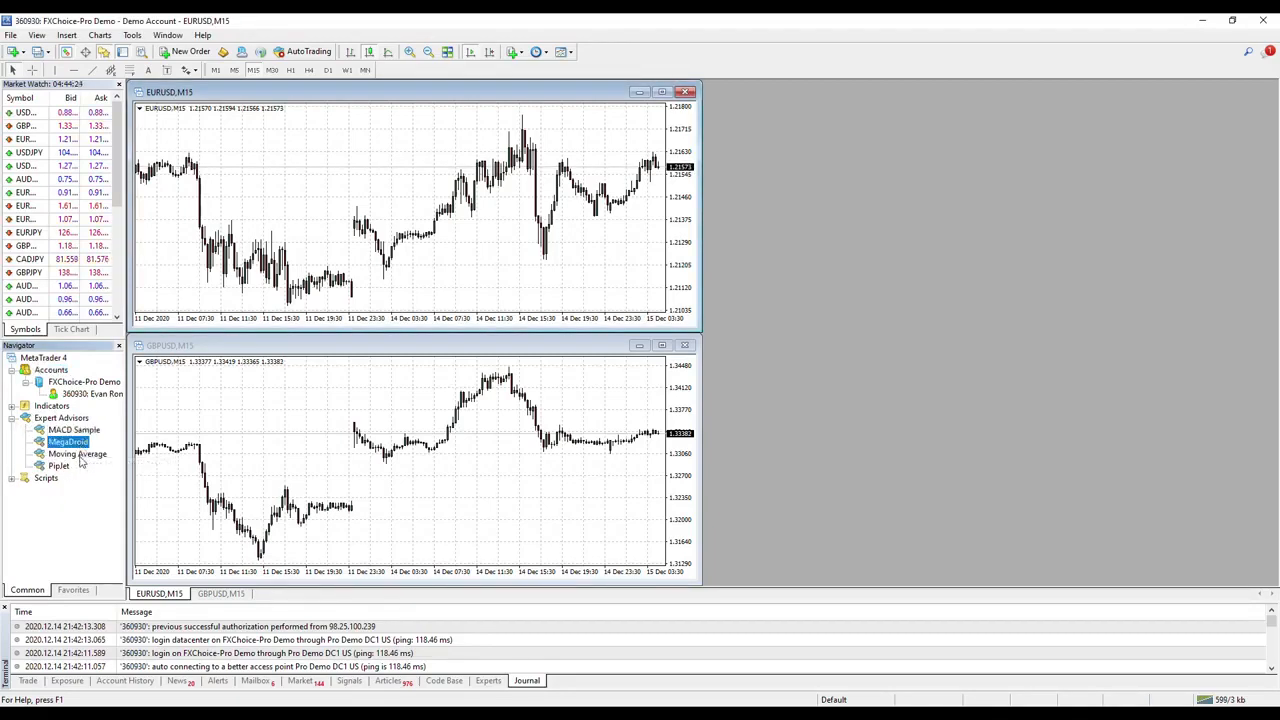
{"action": "left_click", "coordinate": [72, 455]}
{"action": "left_click", "coordinate": [70, 444]}
{"action": "left_click", "coordinate": [70, 432]}
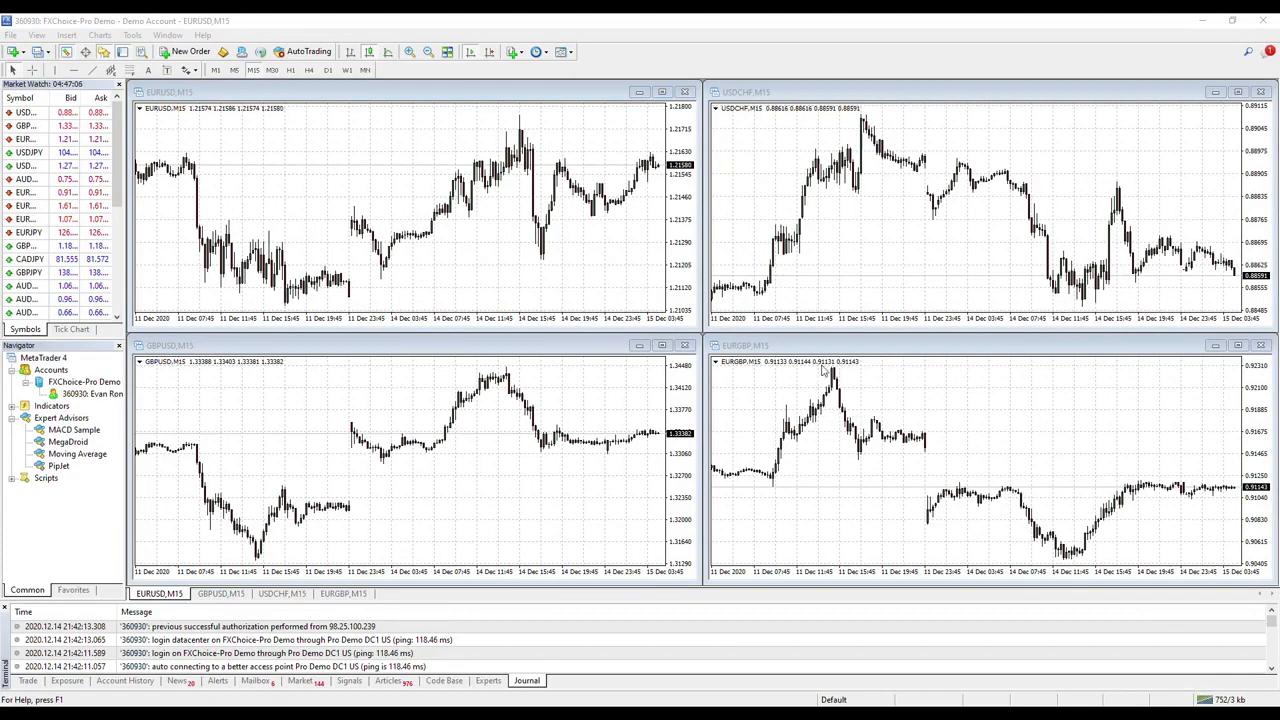
{"action": "left_click", "coordinate": [416, 95]}
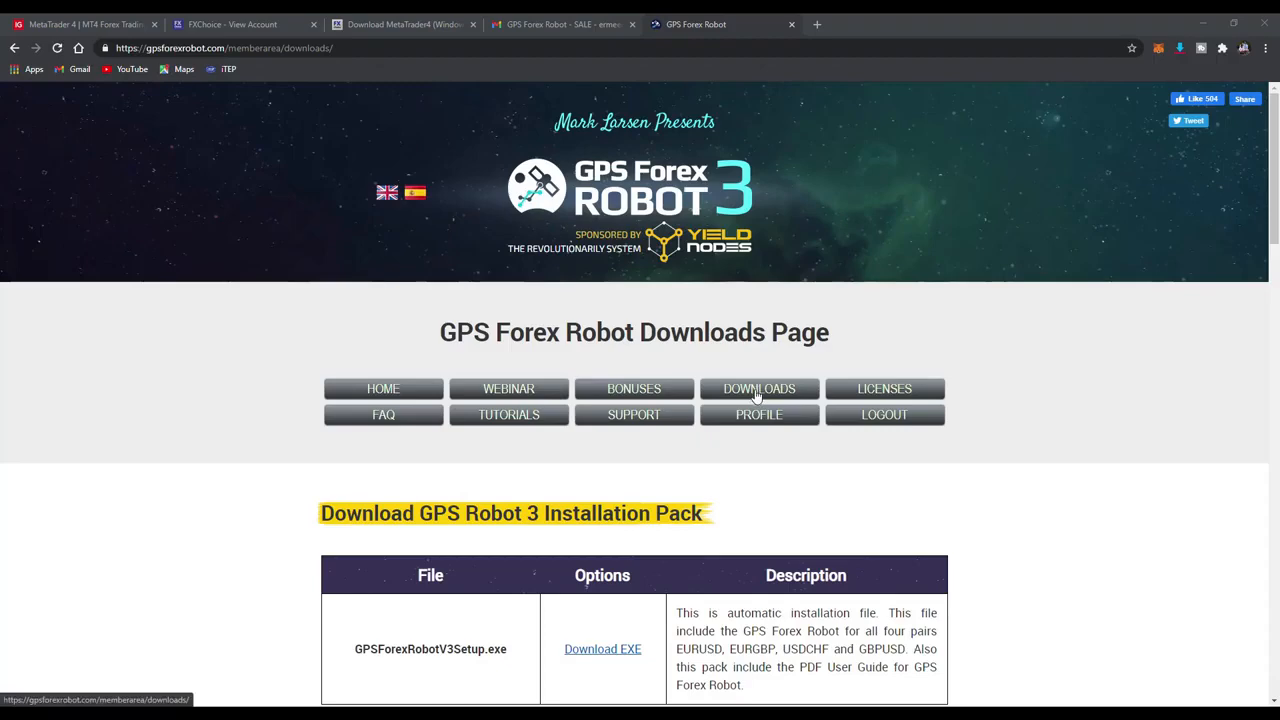
Step: Look through the GPS Forex Robot downloads page, from the installation pack and ZIP archive to the individual currency-pair files
{"action": "scroll", "coordinate": [1003, 383], "scroll_direction": "down", "scroll_amount": 2}
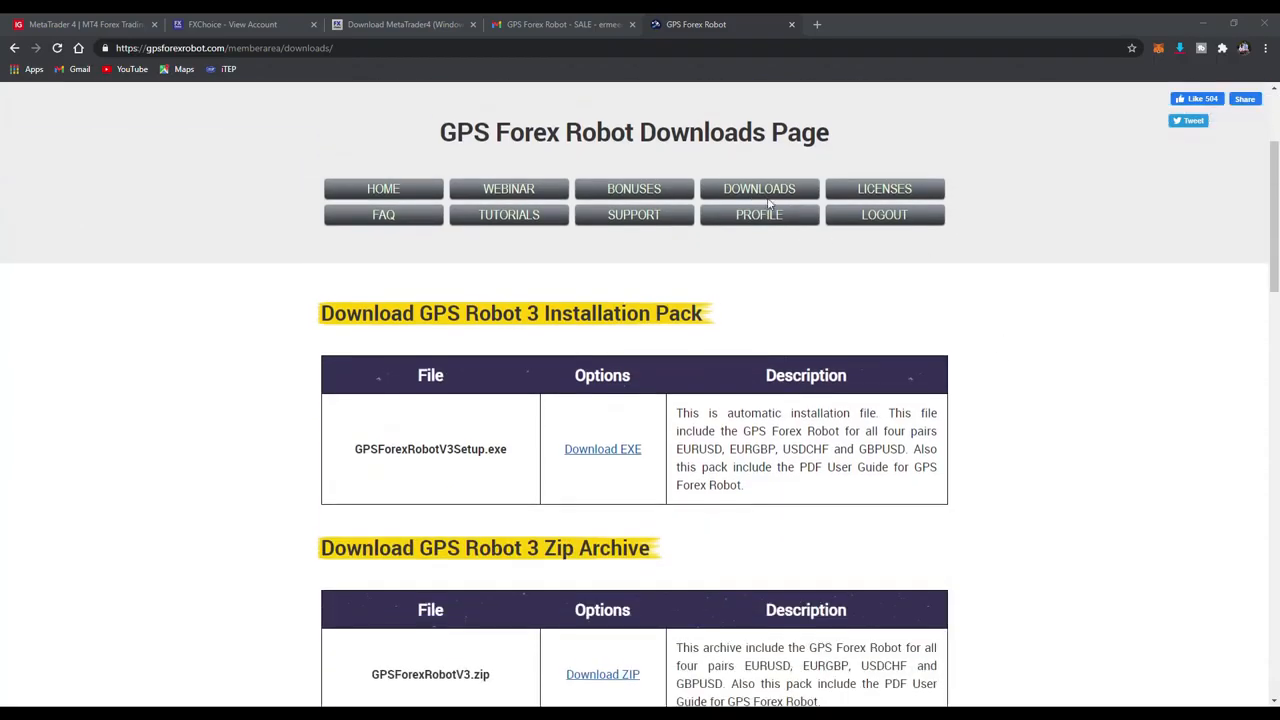
{"action": "scroll", "coordinate": [826, 318], "scroll_direction": "down", "scroll_amount": 2}
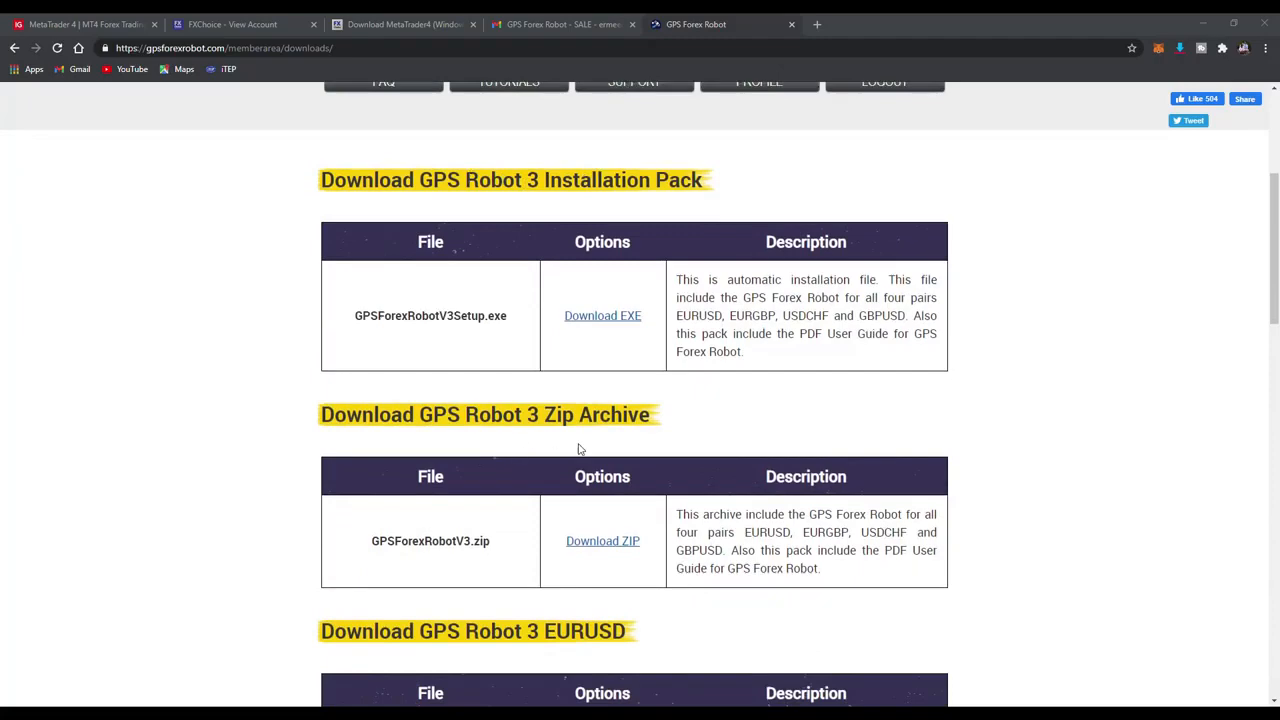
{"action": "scroll", "coordinate": [1006, 449], "scroll_direction": "down", "scroll_amount": 7}
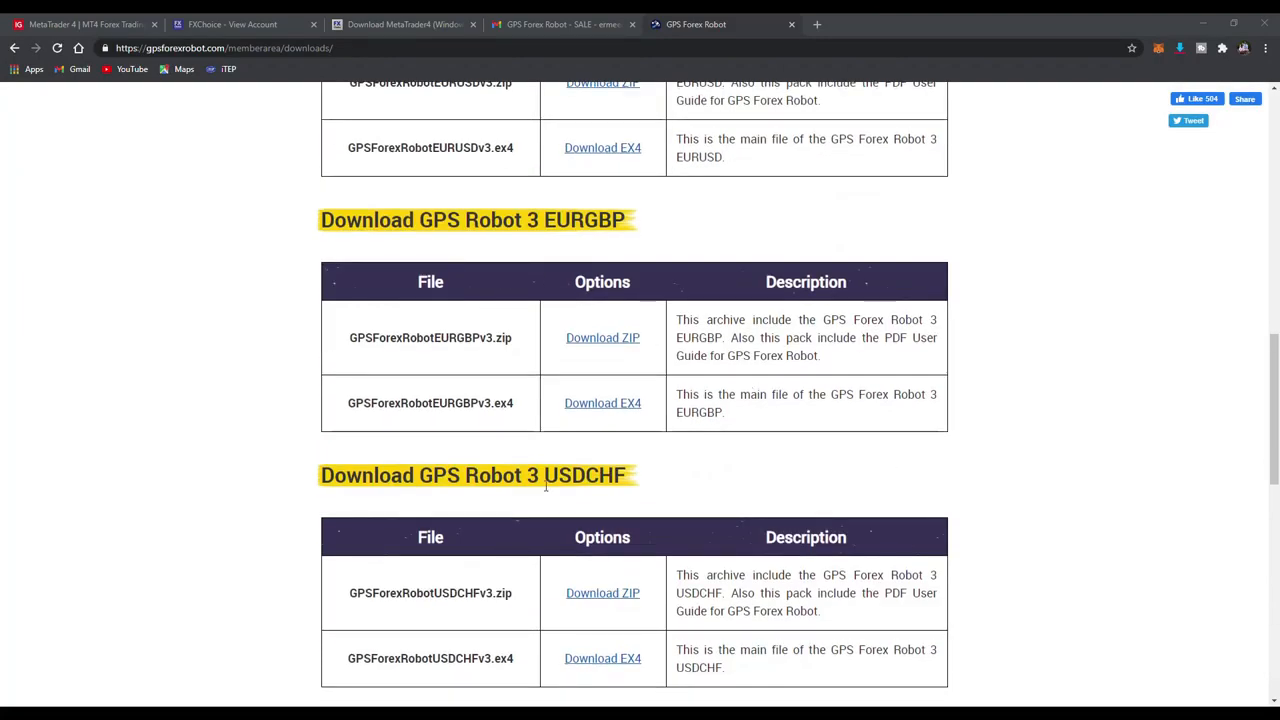
{"action": "scroll", "coordinate": [957, 554], "scroll_direction": "down", "scroll_amount": 3}
{"action": "scroll", "coordinate": [957, 554], "scroll_direction": "down", "scroll_amount": 4}
{"action": "scroll", "coordinate": [957, 556], "scroll_direction": "up", "scroll_amount": 7}
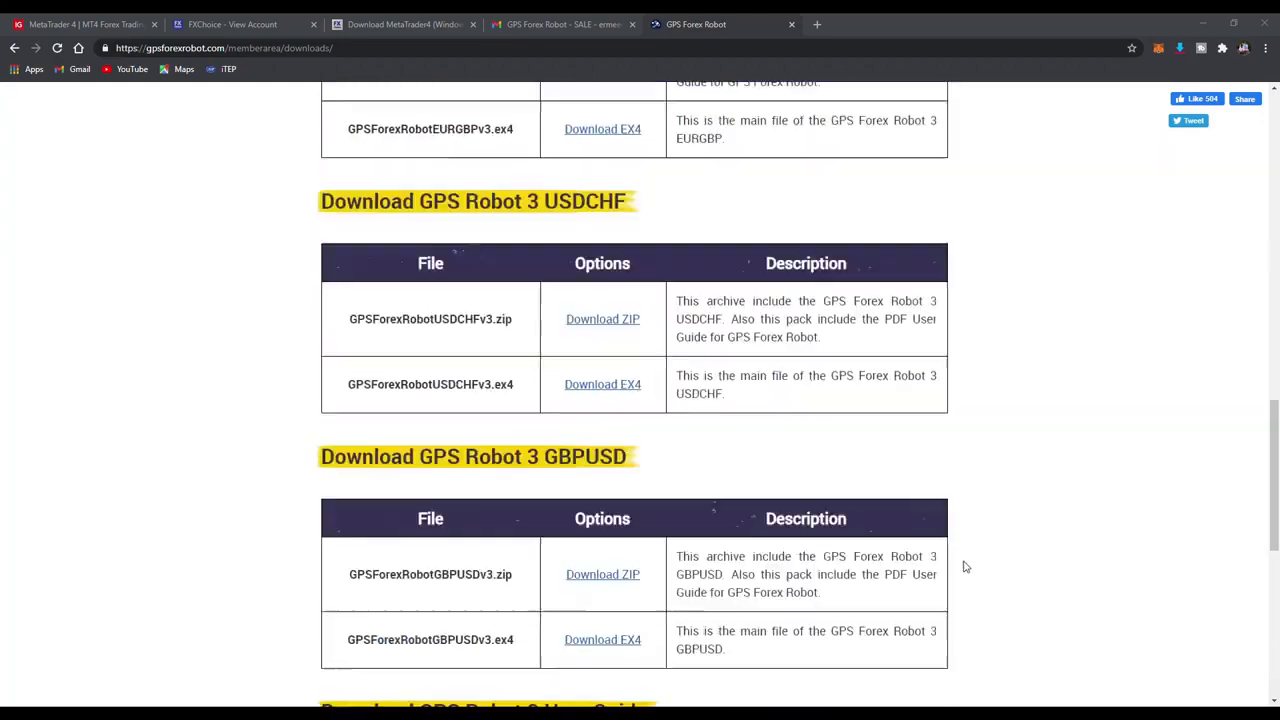
{"action": "scroll", "coordinate": [966, 571], "scroll_direction": "up", "scroll_amount": 5}
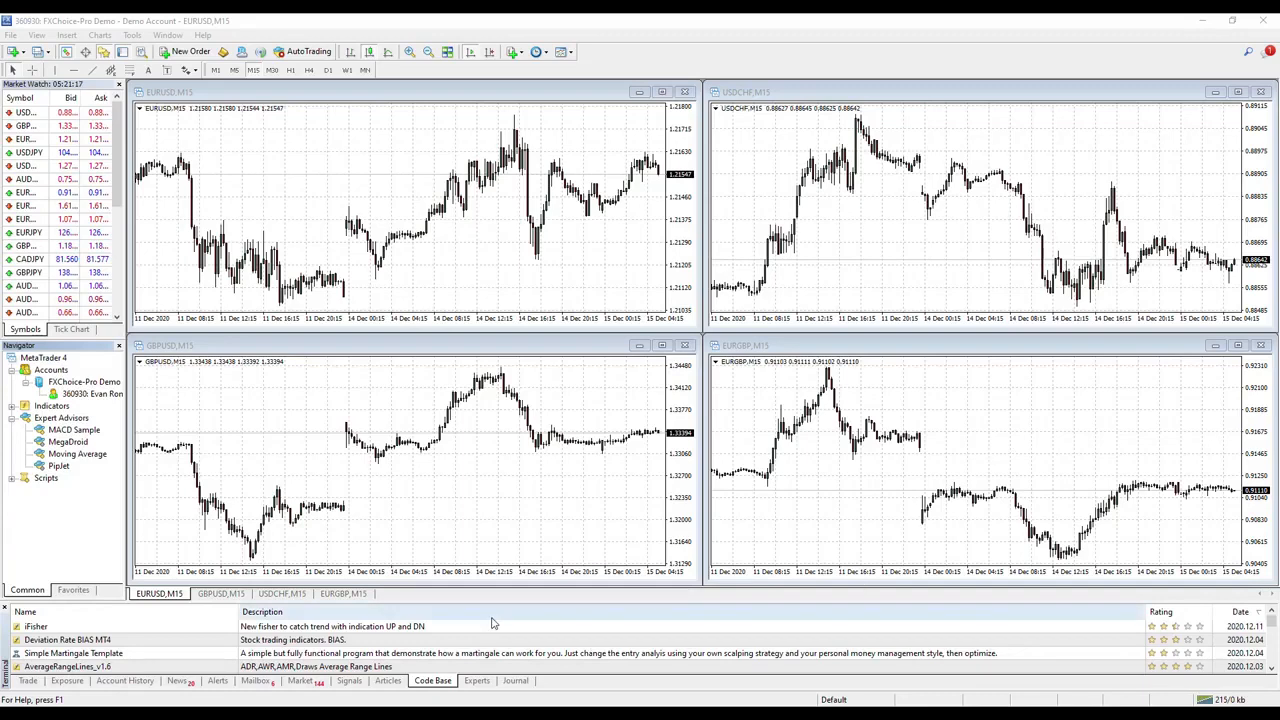
Step: Switch to the GPSForexRobotV3UserGuide.pdf and read section 3.3 on locating the Terminal Data Folder
{"action": "mouse_move", "coordinate": [474, 714]}
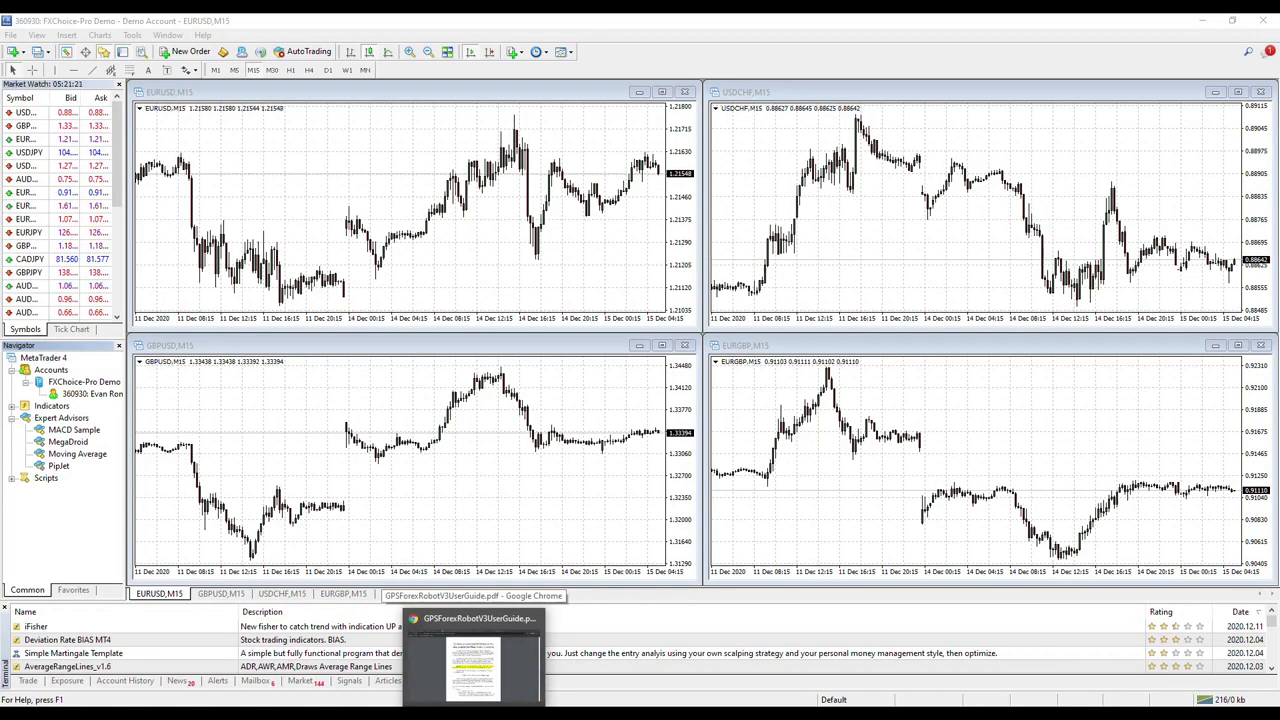
{"action": "left_click", "coordinate": [474, 714]}
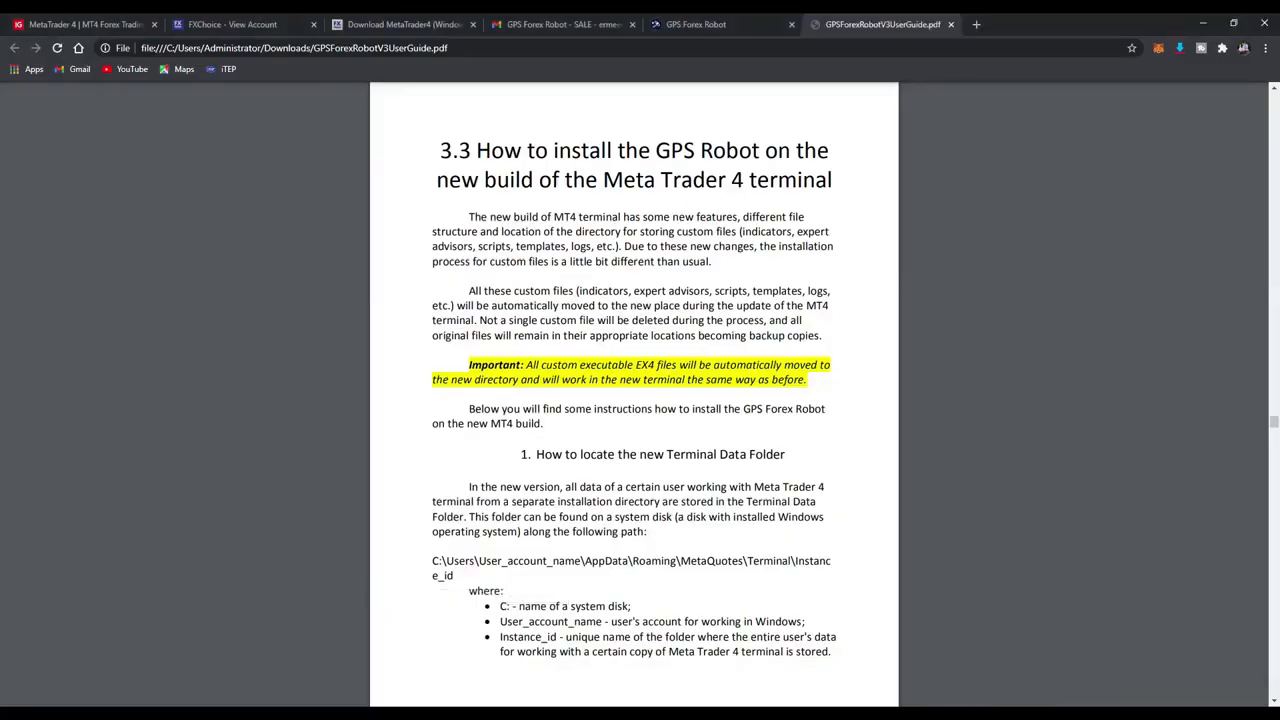
{"action": "scroll", "coordinate": [778, 510], "scroll_direction": "down", "scroll_amount": 3}
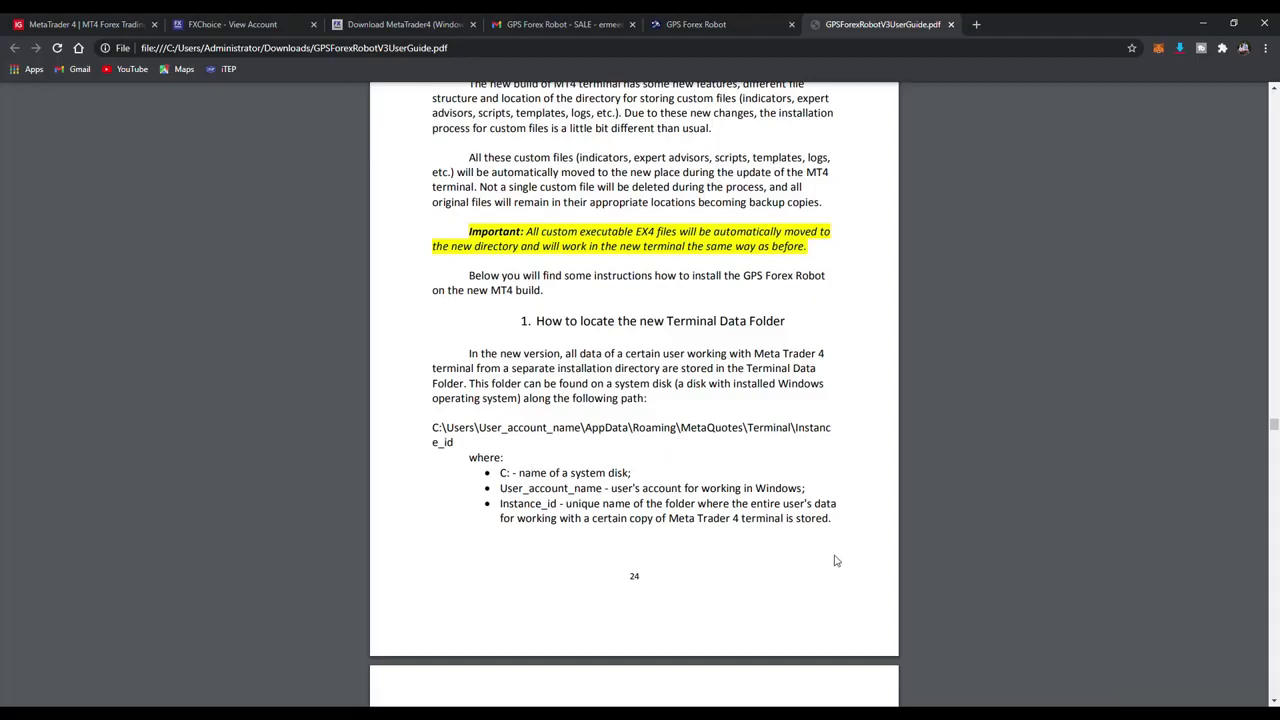
{"action": "scroll", "coordinate": [836, 561], "scroll_direction": "down", "scroll_amount": 4}
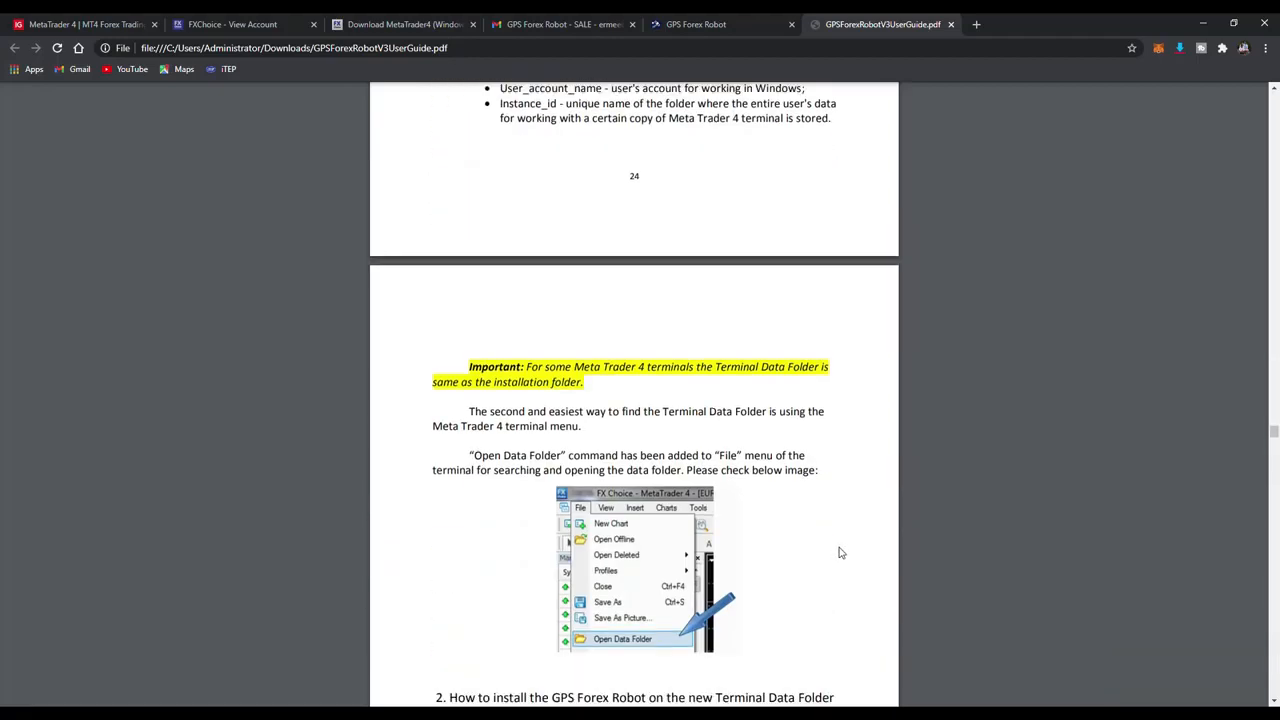
{"action": "scroll", "coordinate": [840, 553], "scroll_direction": "down", "scroll_amount": 1}
{"action": "scroll", "coordinate": [837, 551], "scroll_direction": "up", "scroll_amount": 1}
Step: Return to MetaTrader, open the terminal's data folder and go to its MQL4\Experts subfolder
{"action": "key", "text": "alt+Tab"}
{"action": "left_click", "coordinate": [12, 36]}
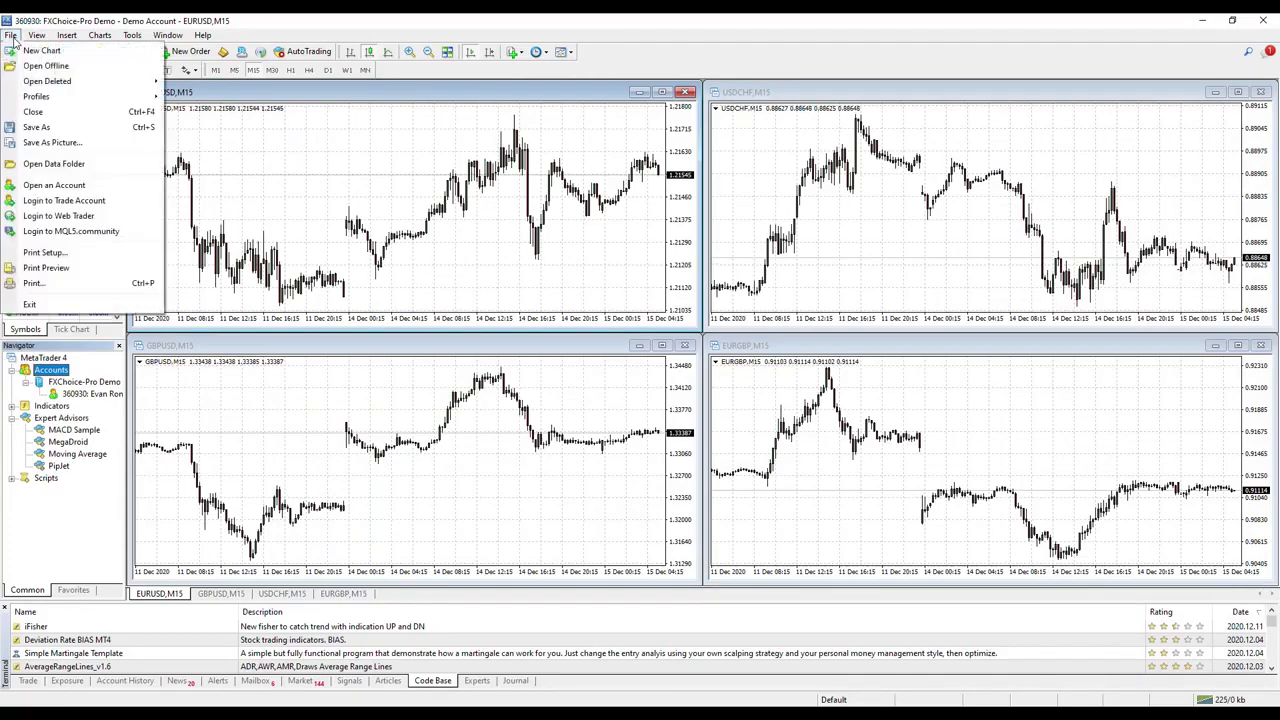
{"action": "left_click", "coordinate": [91, 168]}
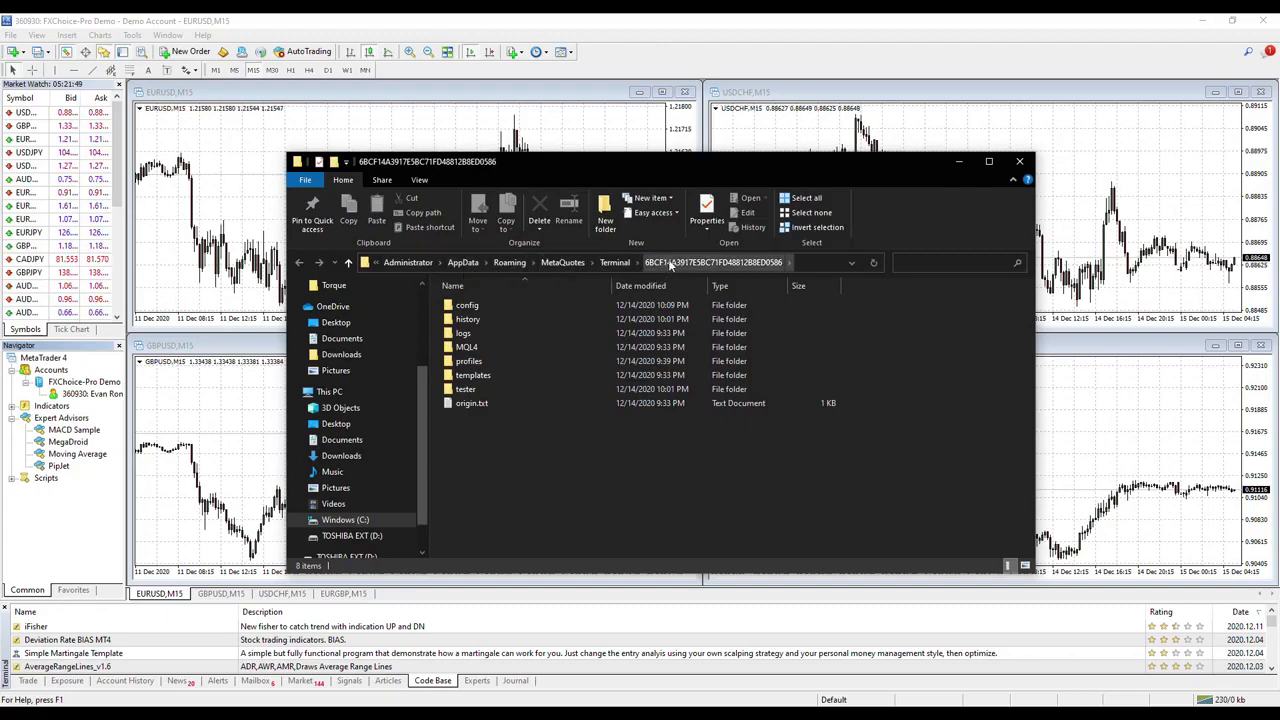
{"action": "double_click", "coordinate": [467, 348]}
{"action": "double_click", "coordinate": [474, 312]}
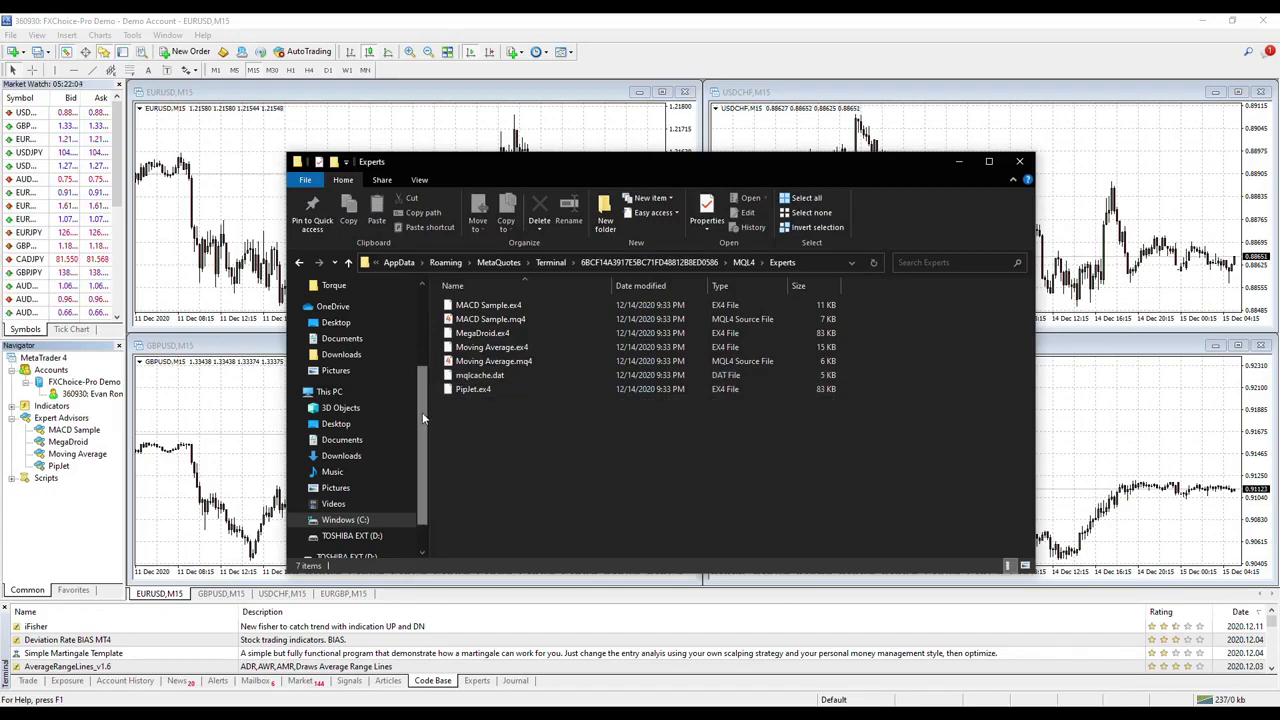
Step: Check the GPSForexRobotV3.zip entry on the robot's downloads page, and return to the data folder's Experts window
{"action": "left_click", "coordinate": [430, 714]}
{"action": "left_click", "coordinate": [725, 30]}
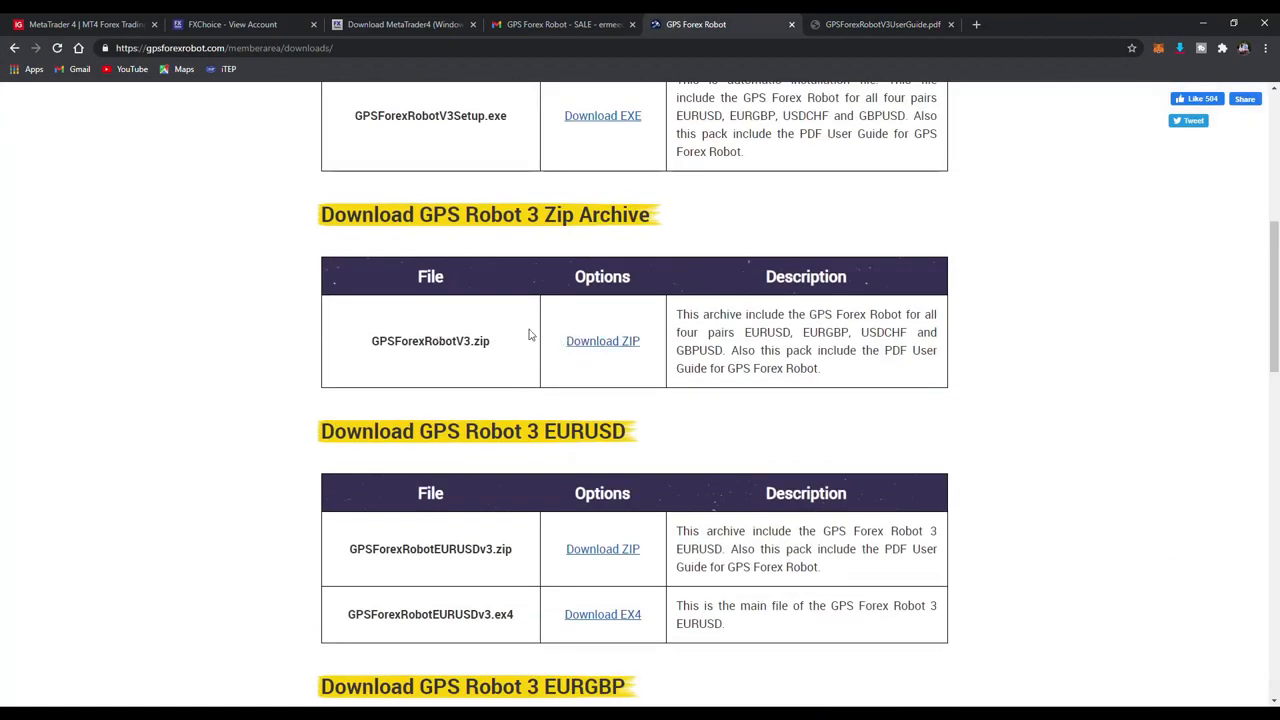
{"action": "key", "text": "alt+Tab"}
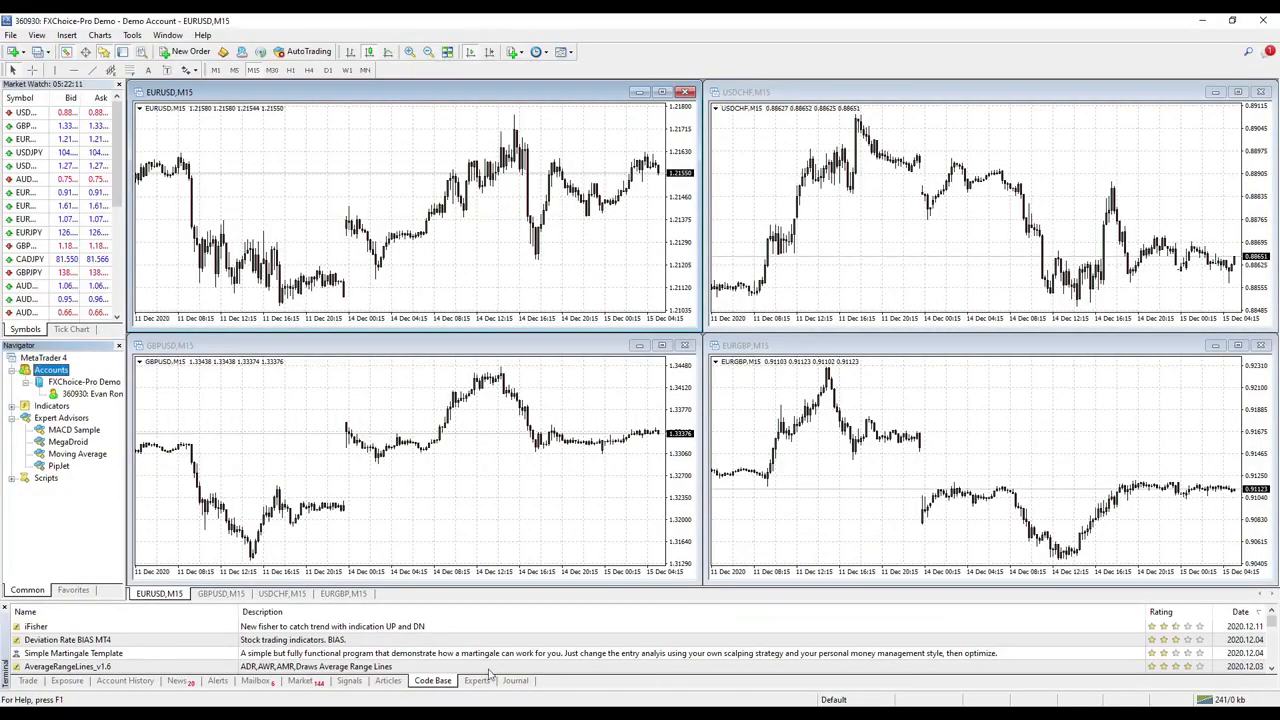
{"action": "mouse_move", "coordinate": [479, 708]}
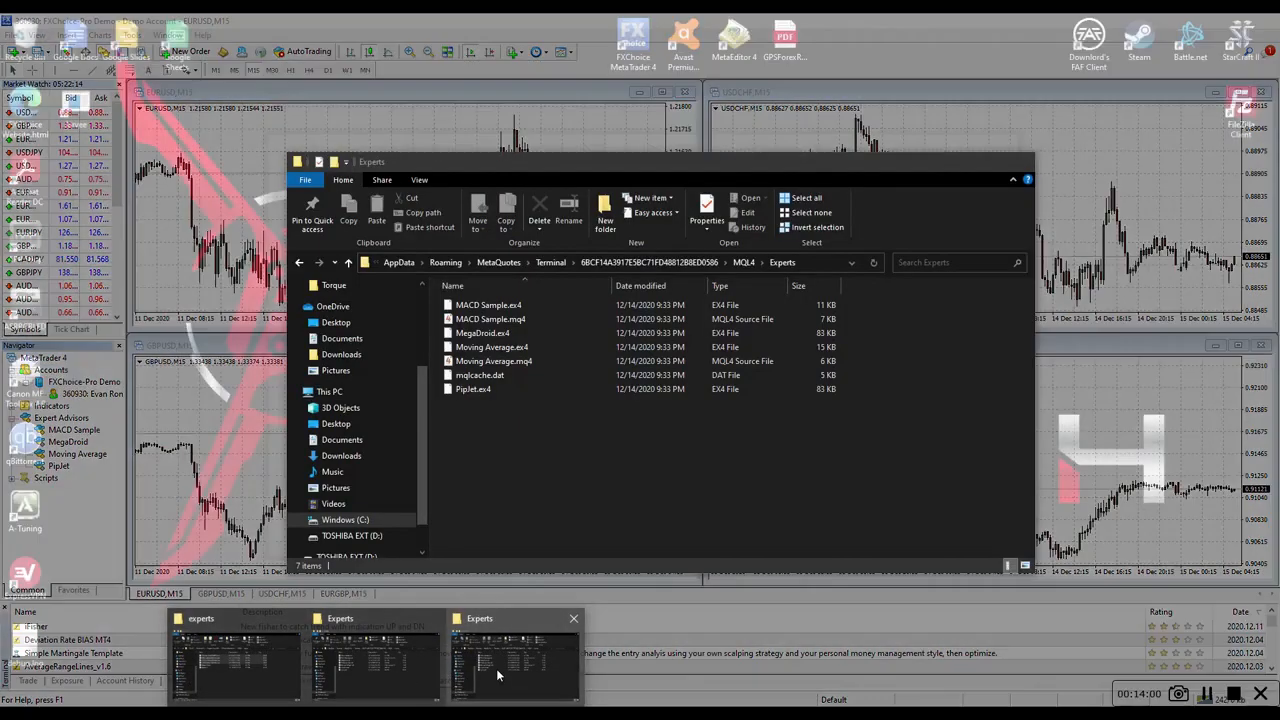
{"action": "left_click", "coordinate": [496, 668]}
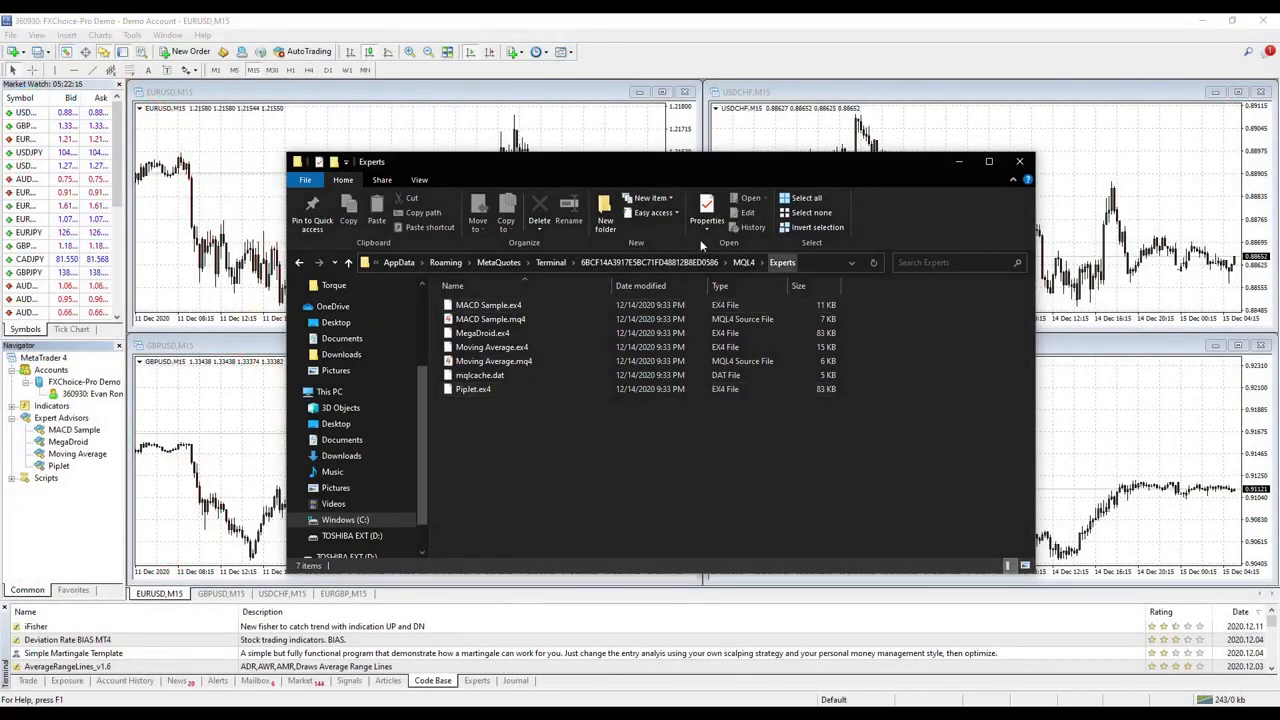
Step: Browse to This PC's Downloads folder and open the GPSForexRobotV3 folder
{"action": "left_click", "coordinate": [341, 354]}
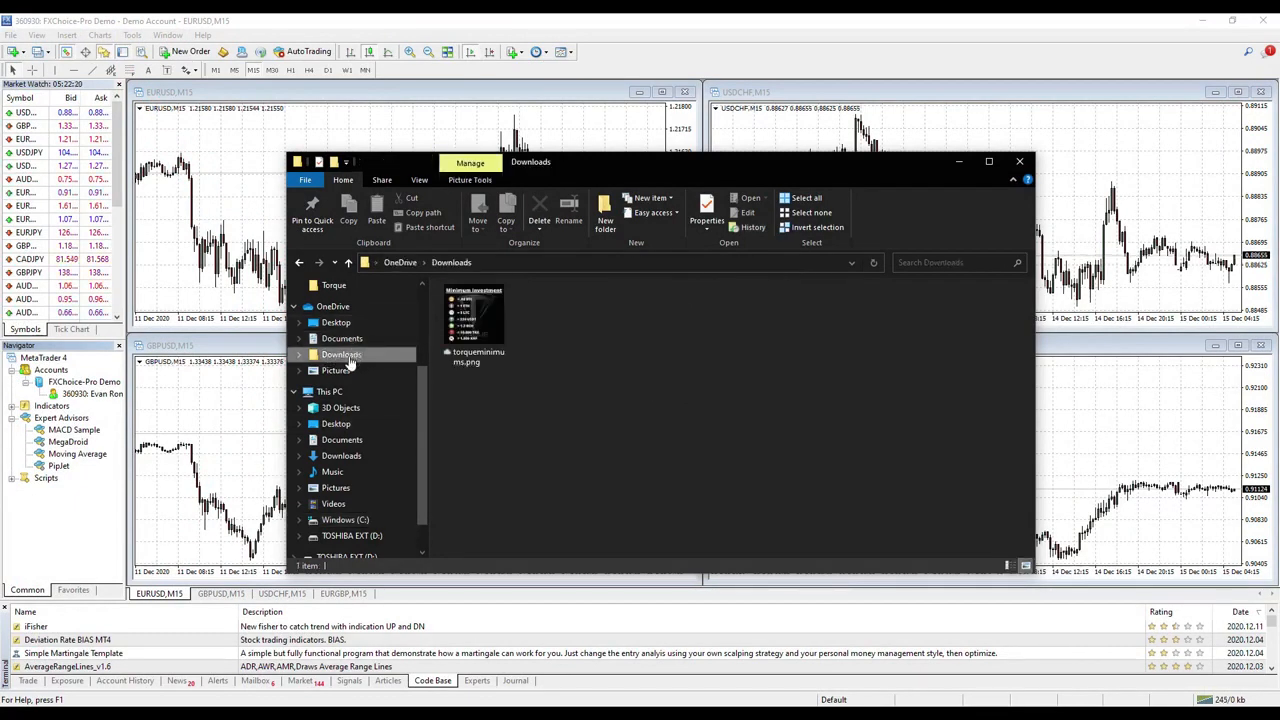
{"action": "left_click", "coordinate": [341, 455]}
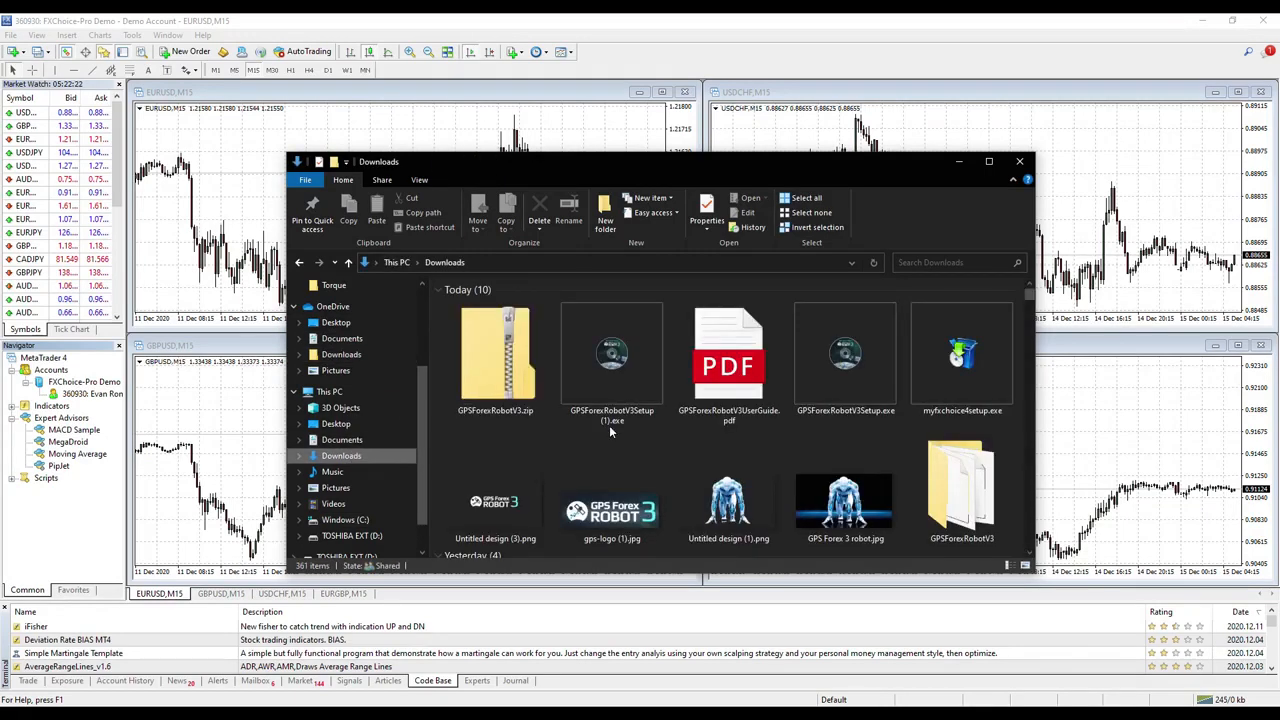
{"action": "scroll", "coordinate": [966, 470], "scroll_direction": "down", "scroll_amount": 1}
{"action": "scroll", "coordinate": [966, 469], "scroll_direction": "down", "scroll_amount": 2}
{"action": "scroll", "coordinate": [981, 424], "scroll_direction": "up", "scroll_amount": 4}
{"action": "double_click", "coordinate": [959, 490]}
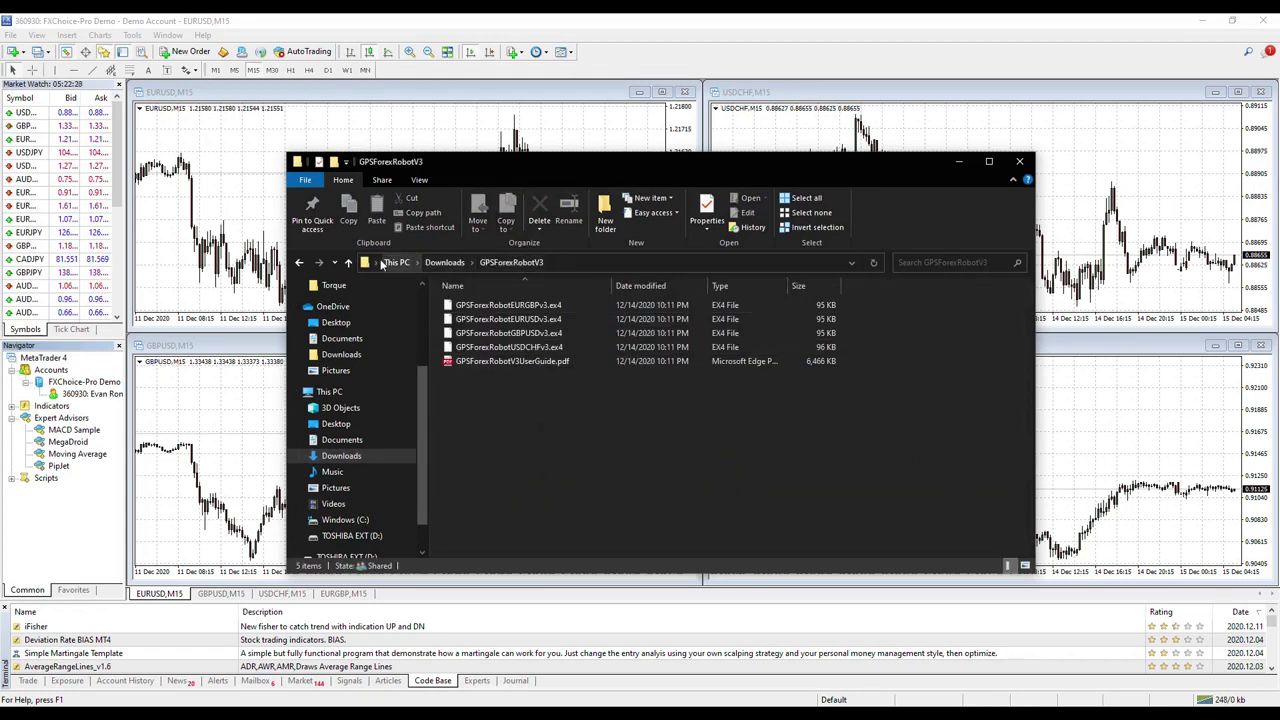
Step: Copy the EURGBP, EURUSD, GBPUSD and USDCHF robot EX4 files from the GPSForexRobotV3 folder
{"action": "left_click", "coordinate": [531, 308]}
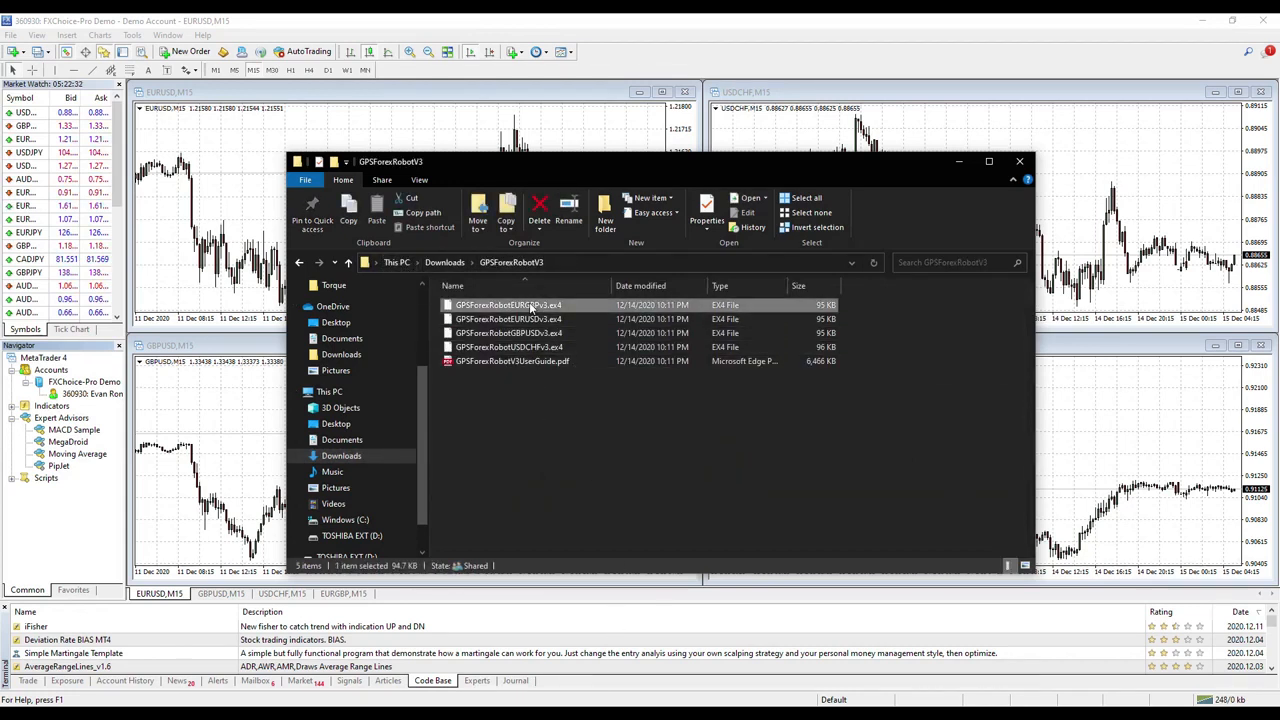
{"action": "key", "text": "shift+Down"}
{"action": "key", "text": "shift+Down"}
{"action": "key", "text": "shift+Down"}
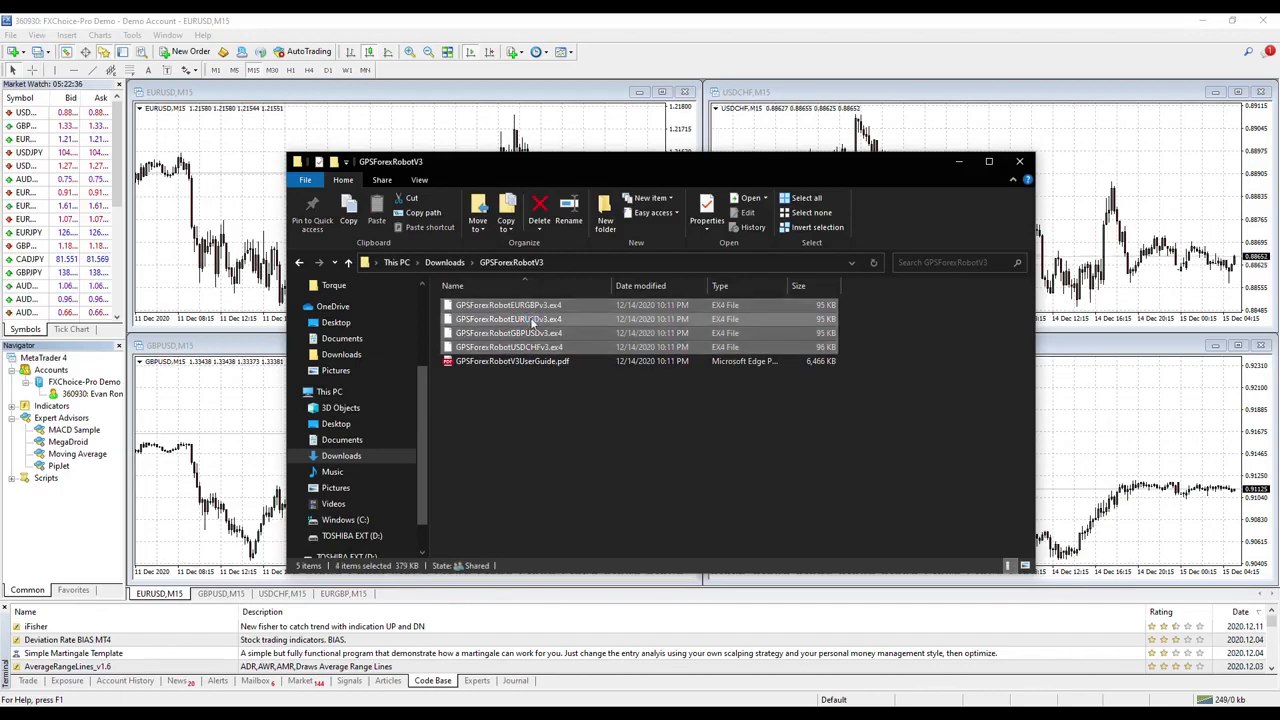
{"action": "right_click", "coordinate": [529, 321]}
{"action": "left_click", "coordinate": [565, 497]}
Step: Inspect the MQL4\Experts folder under Program Files (x86) on drive C, and close that Explorer window
{"action": "left_click", "coordinate": [343, 524]}
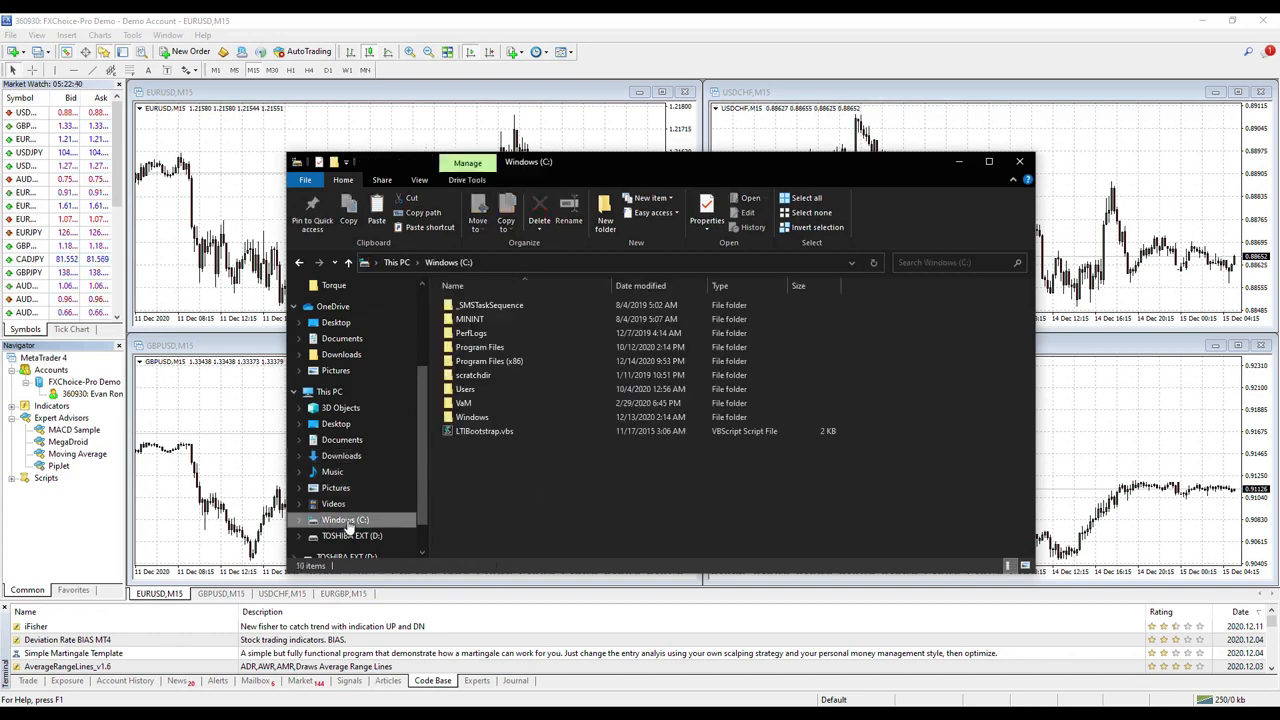
{"action": "double_click", "coordinate": [518, 363]}
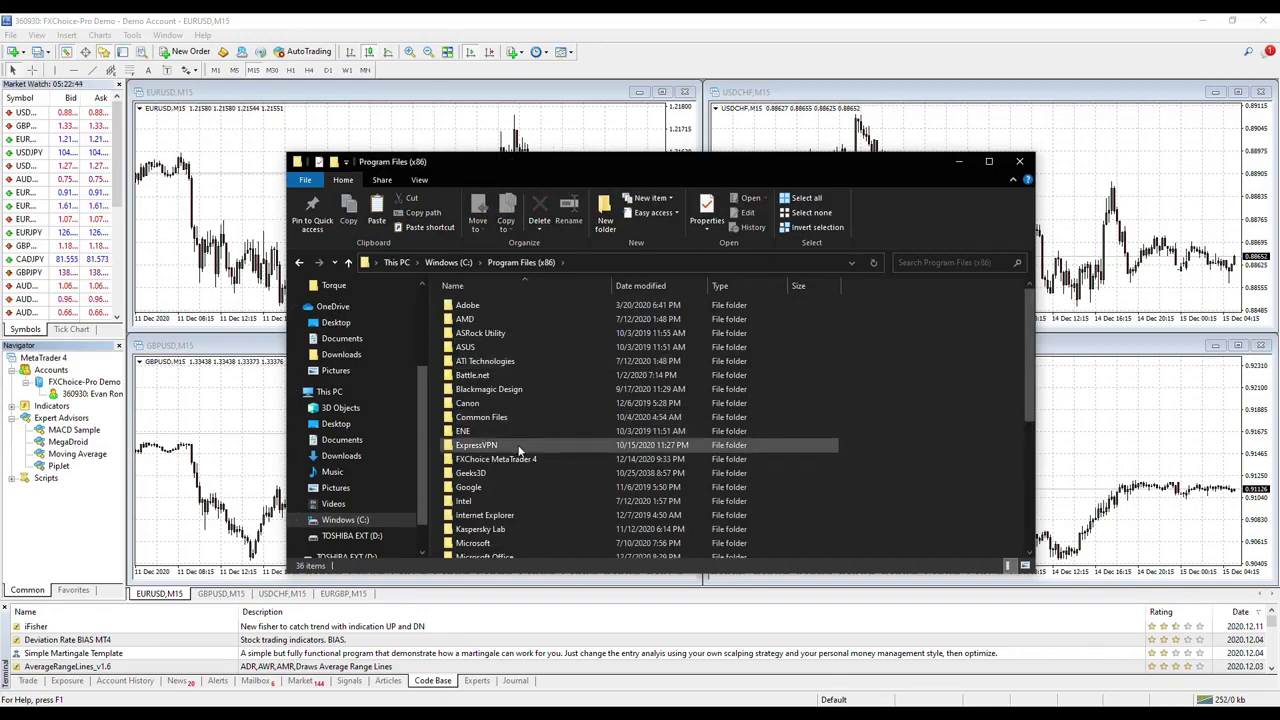
{"action": "scroll", "coordinate": [518, 446], "scroll_direction": "down", "scroll_amount": 3}
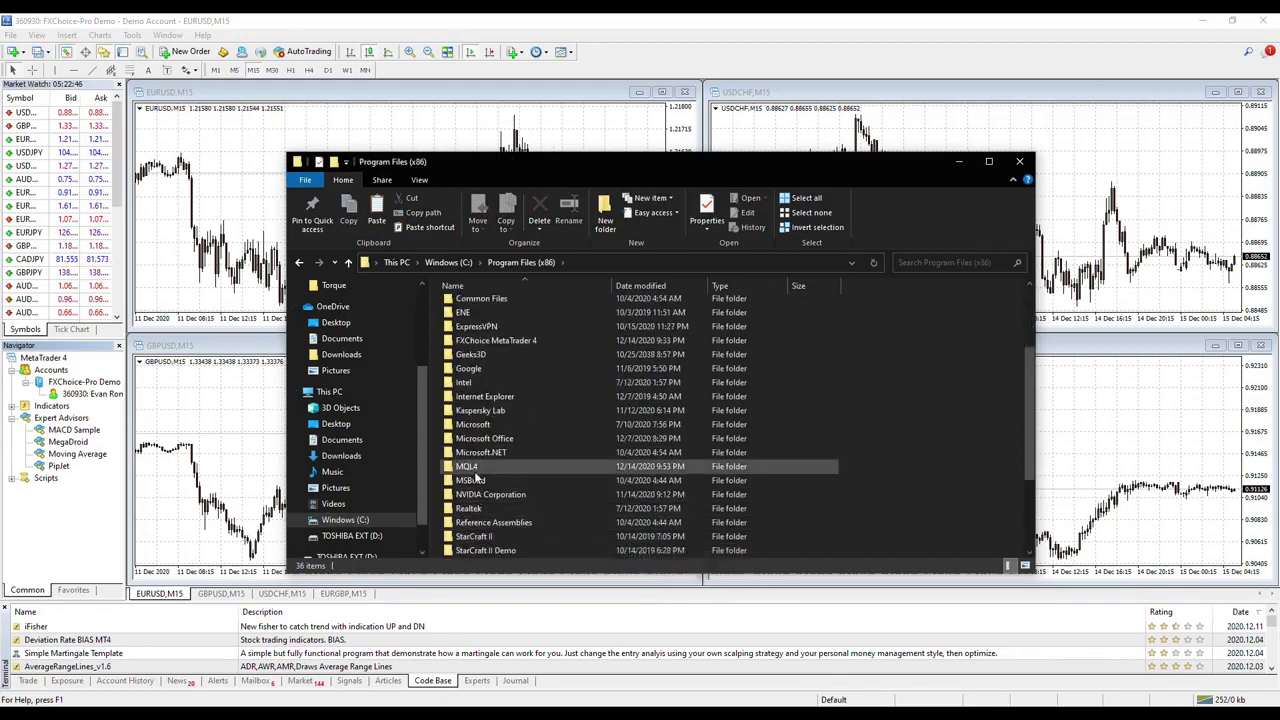
{"action": "double_click", "coordinate": [473, 466]}
{"action": "double_click", "coordinate": [462, 306]}
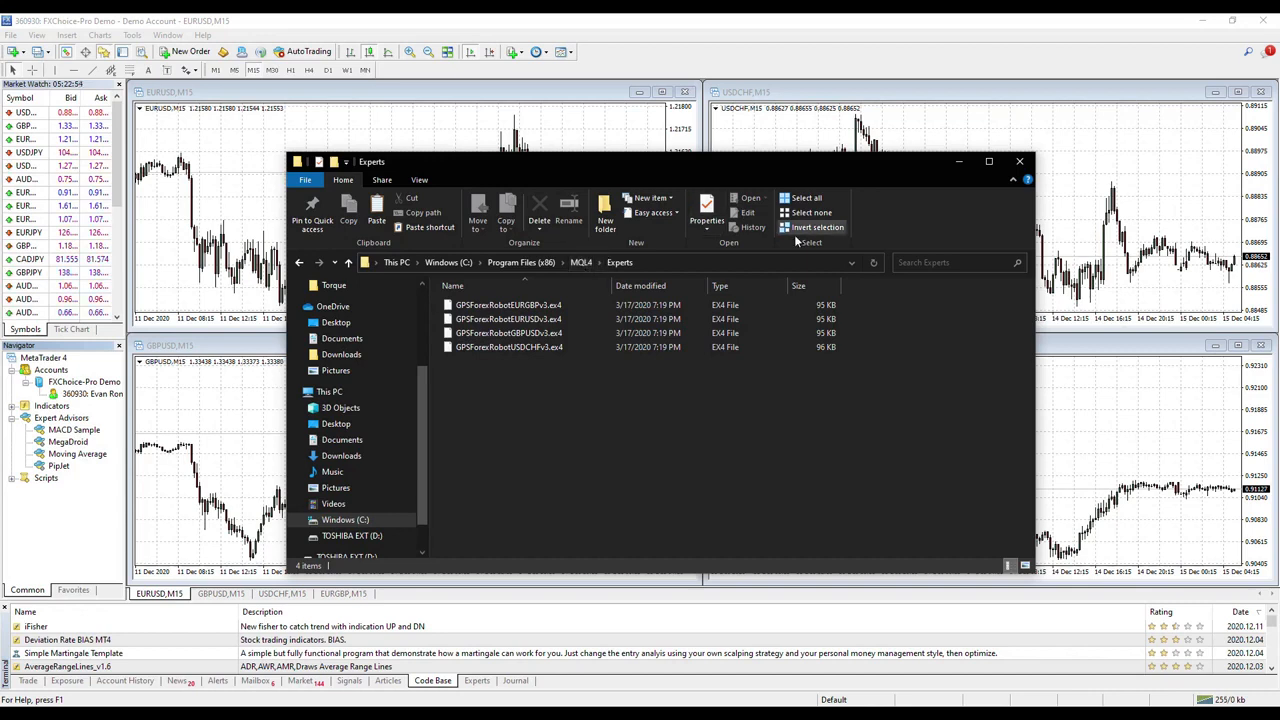
{"action": "left_click", "coordinate": [521, 263]}
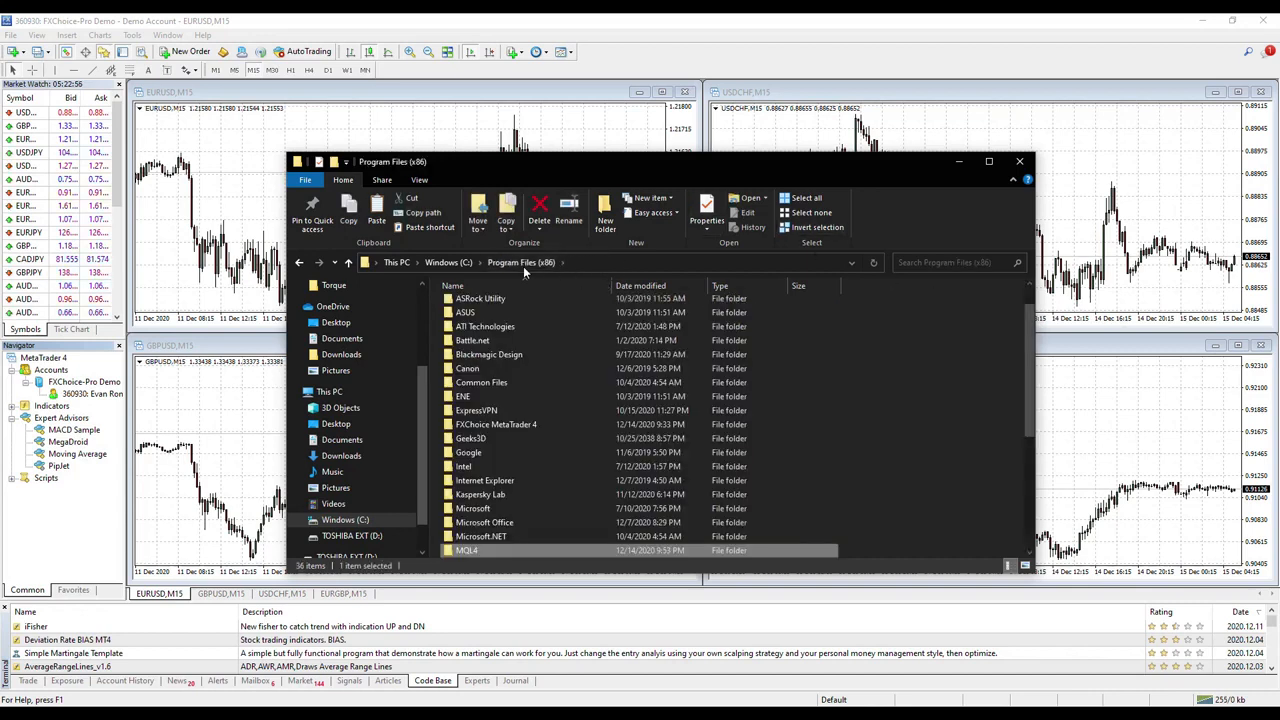
{"action": "left_click", "coordinate": [1017, 163]}
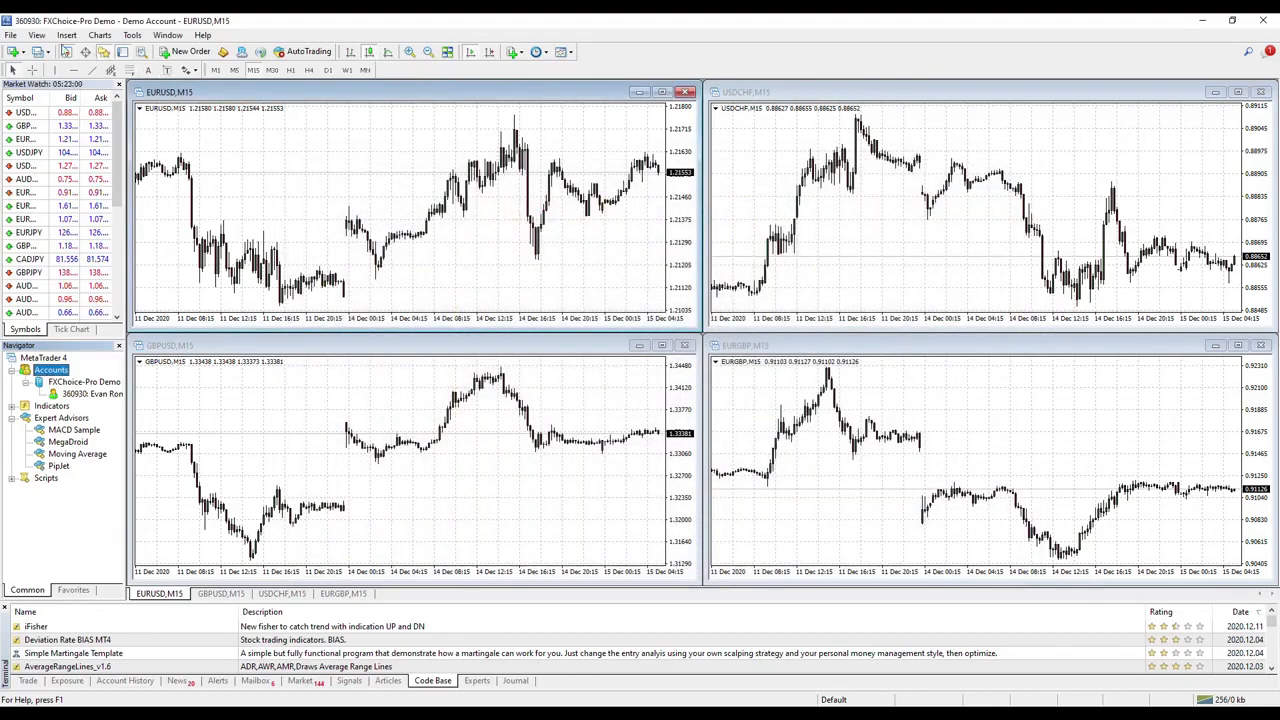
Step: Check the contents of the remaining data folder Experts window and close it
{"action": "left_click", "coordinate": [379, 714]}
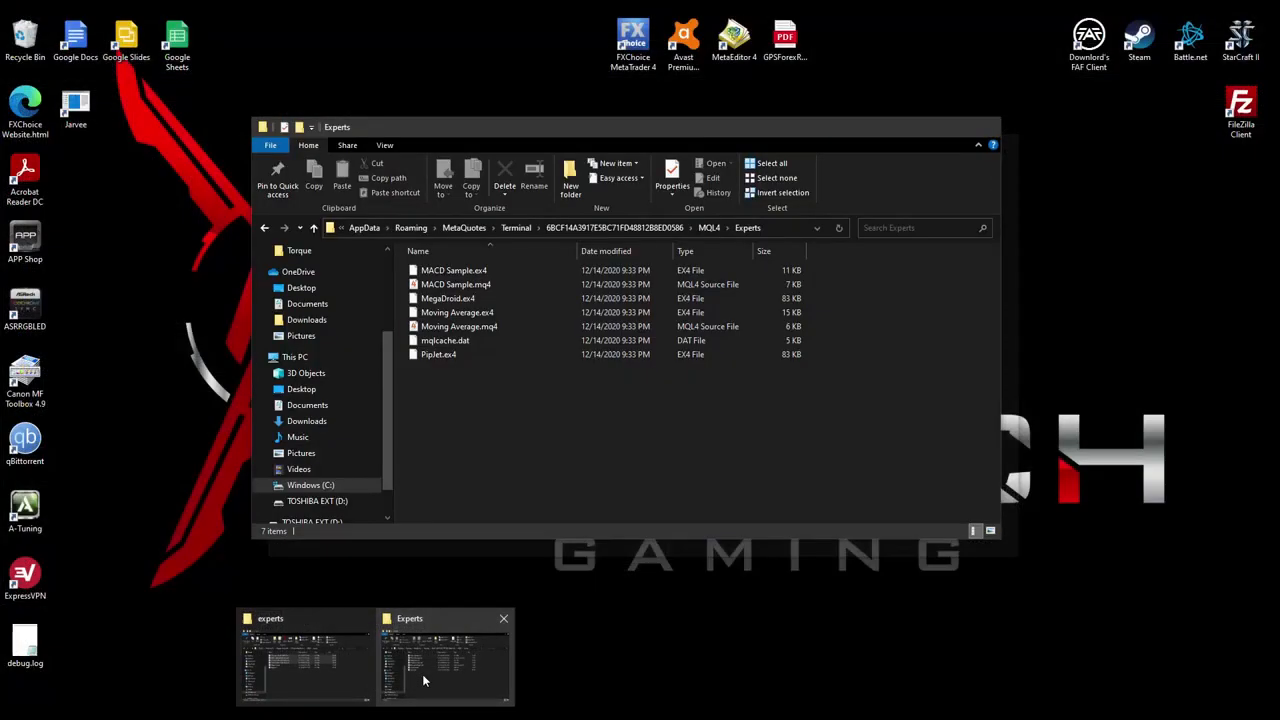
{"action": "left_click", "coordinate": [424, 679]}
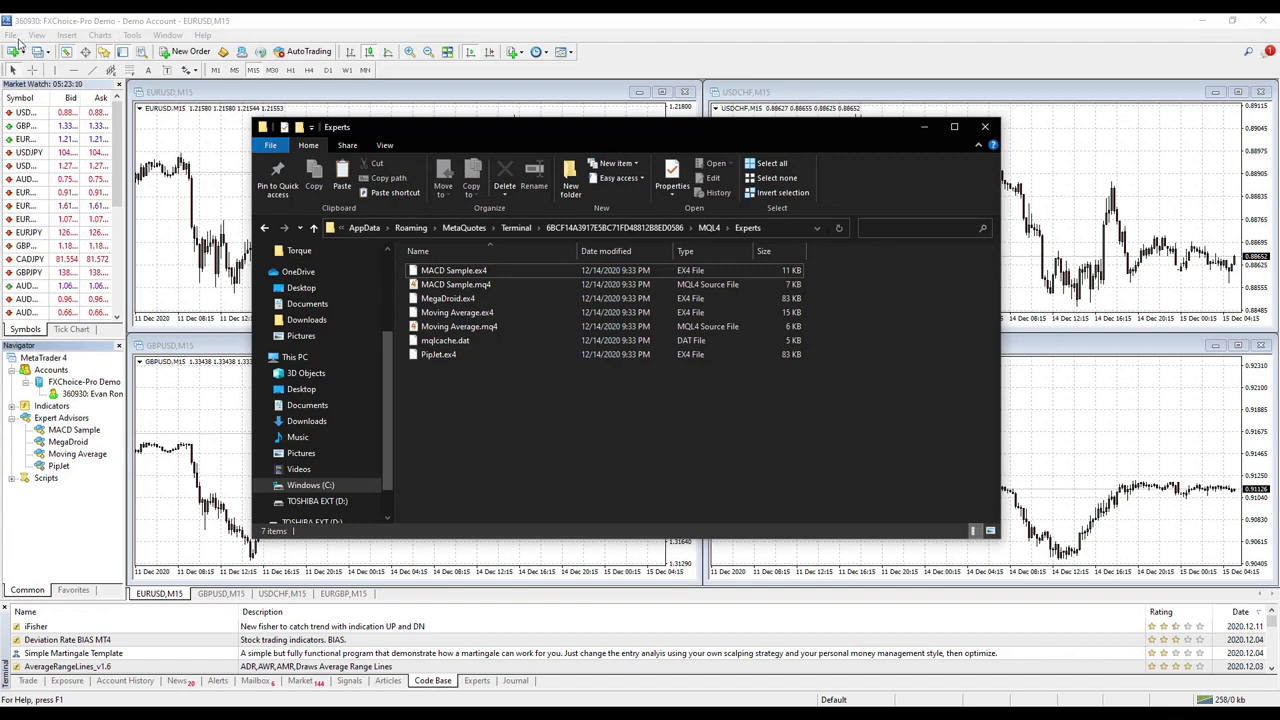
{"action": "left_click", "coordinate": [985, 130]}
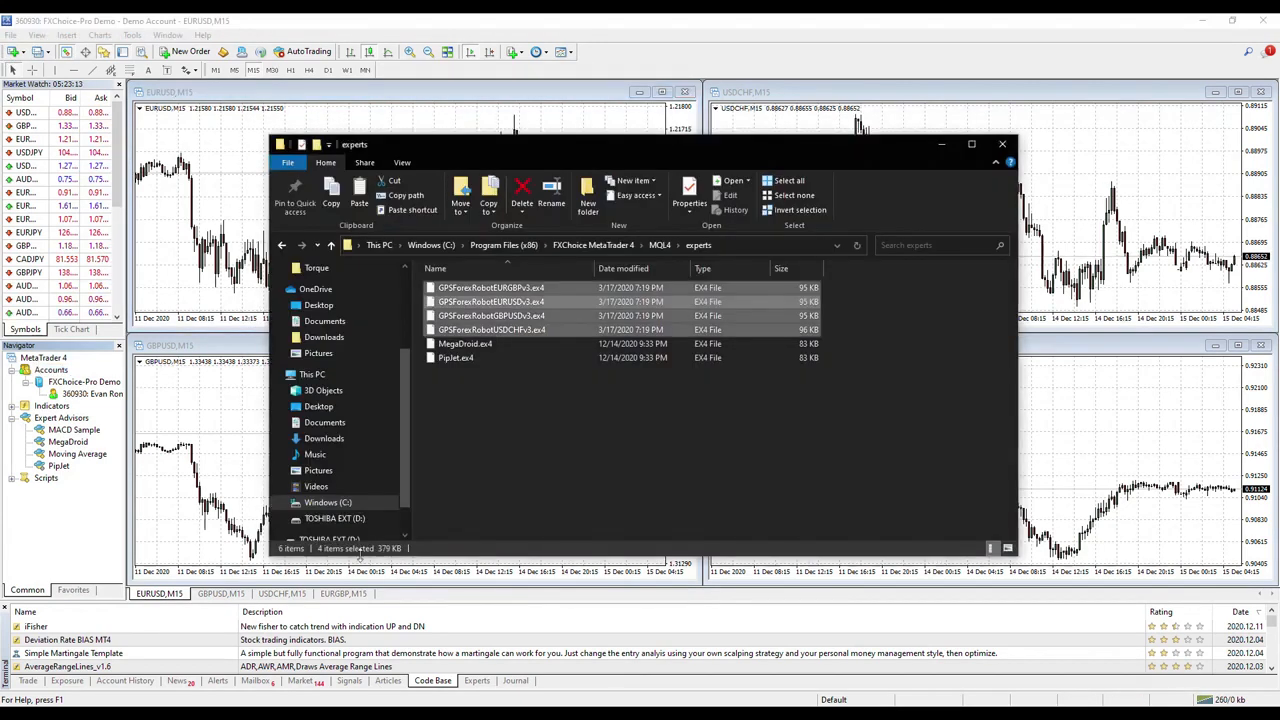
Step: Copy the four GPSForexRobot EX4 files from the FXChoice MetaTrader 4\MQL4\experts folder
{"action": "left_click", "coordinate": [568, 411]}
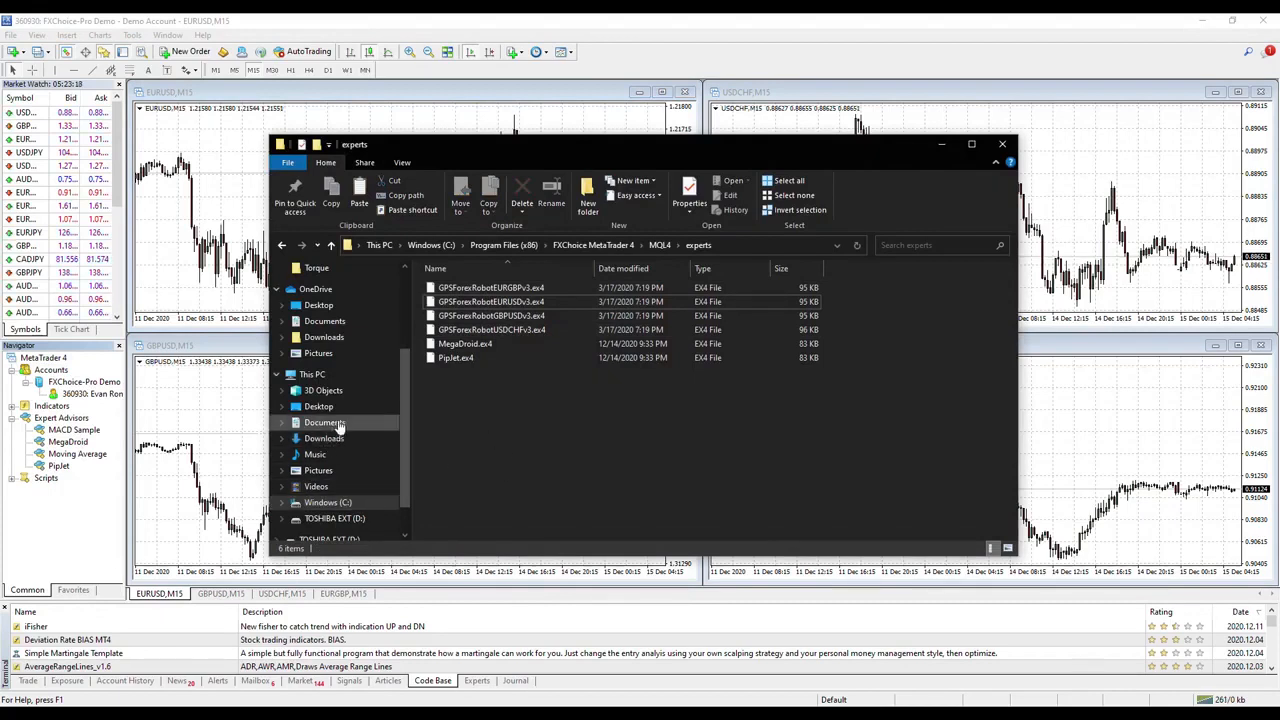
{"action": "left_click", "coordinate": [528, 289]}
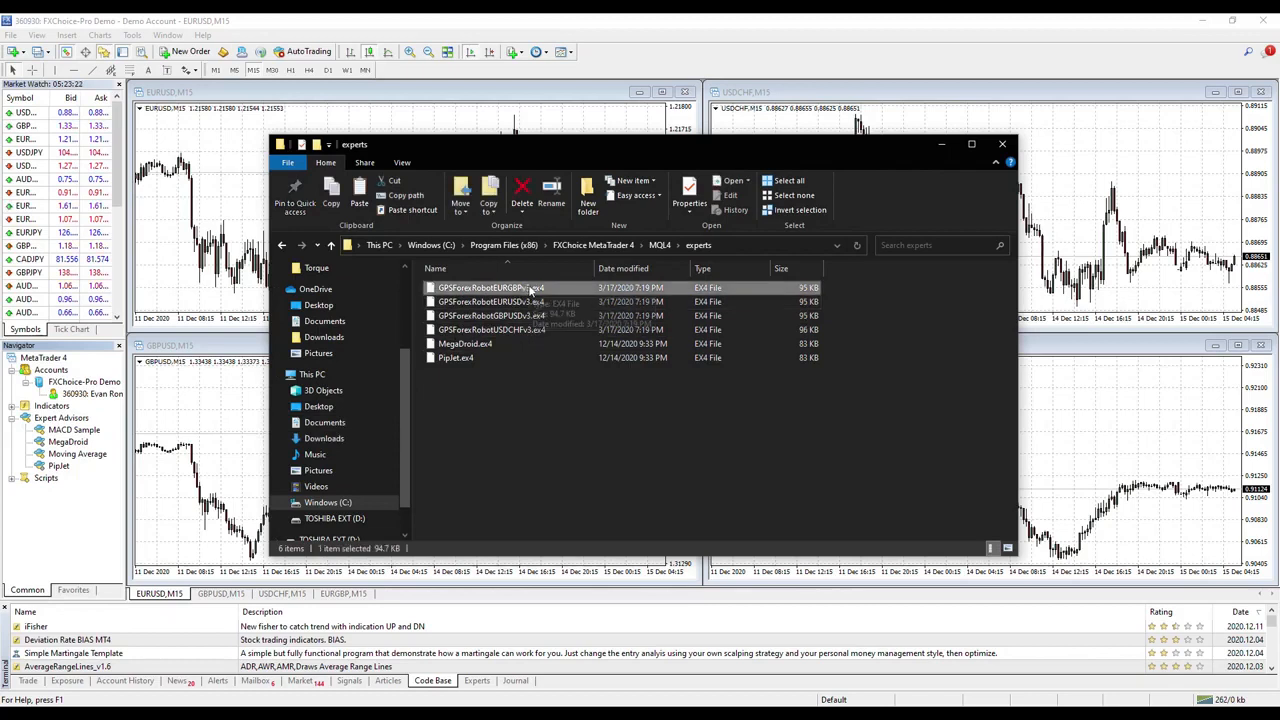
{"action": "key", "text": "shift+Down"}
{"action": "key", "text": "shift+Down"}
{"action": "key", "text": "shift+Down"}
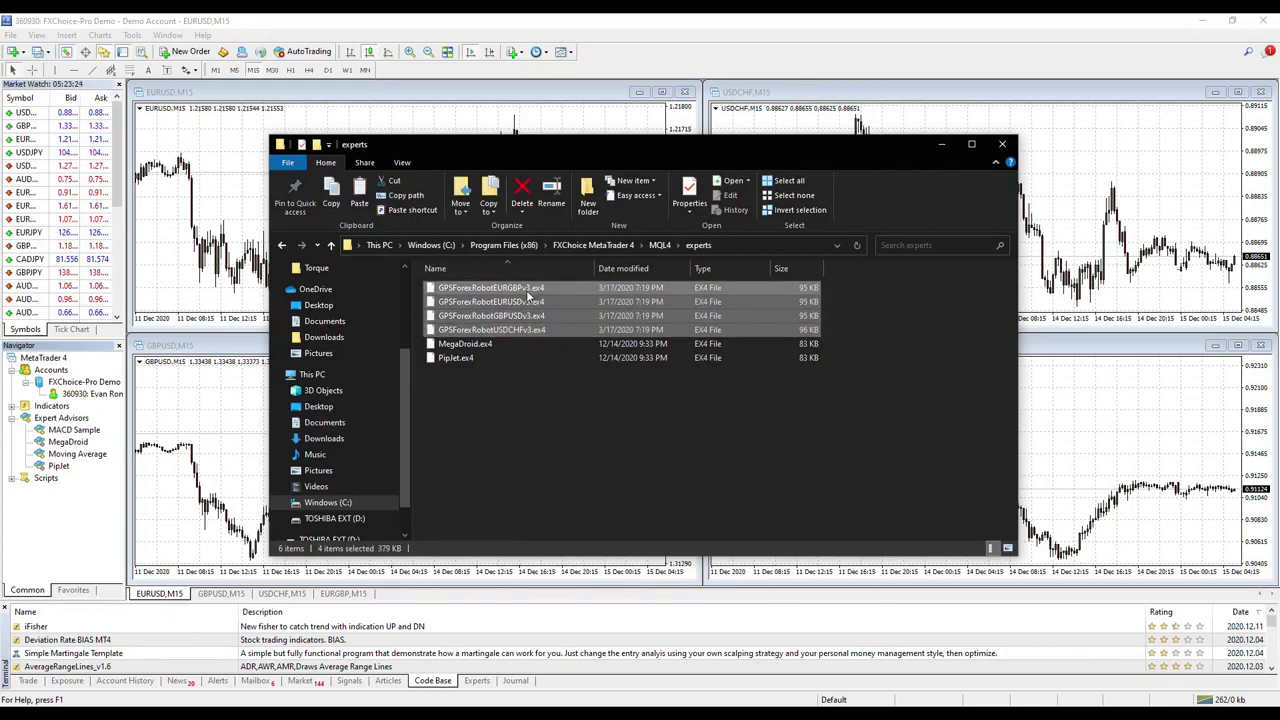
{"action": "right_click", "coordinate": [524, 290]}
{"action": "left_click", "coordinate": [561, 448]}
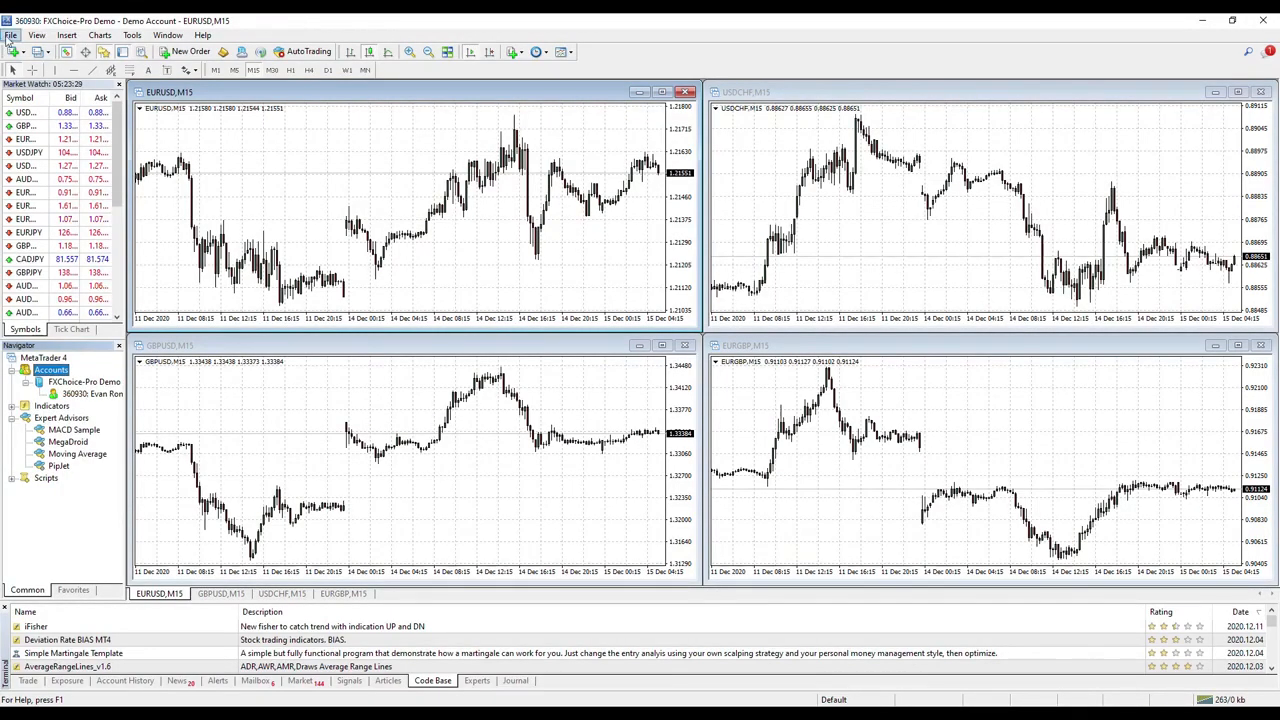
Step: Paste the four GPSForexRobot EX4 files into the MQL4\Experts folder of the terminal's data folder and close that window
{"action": "left_click", "coordinate": [10, 35]}
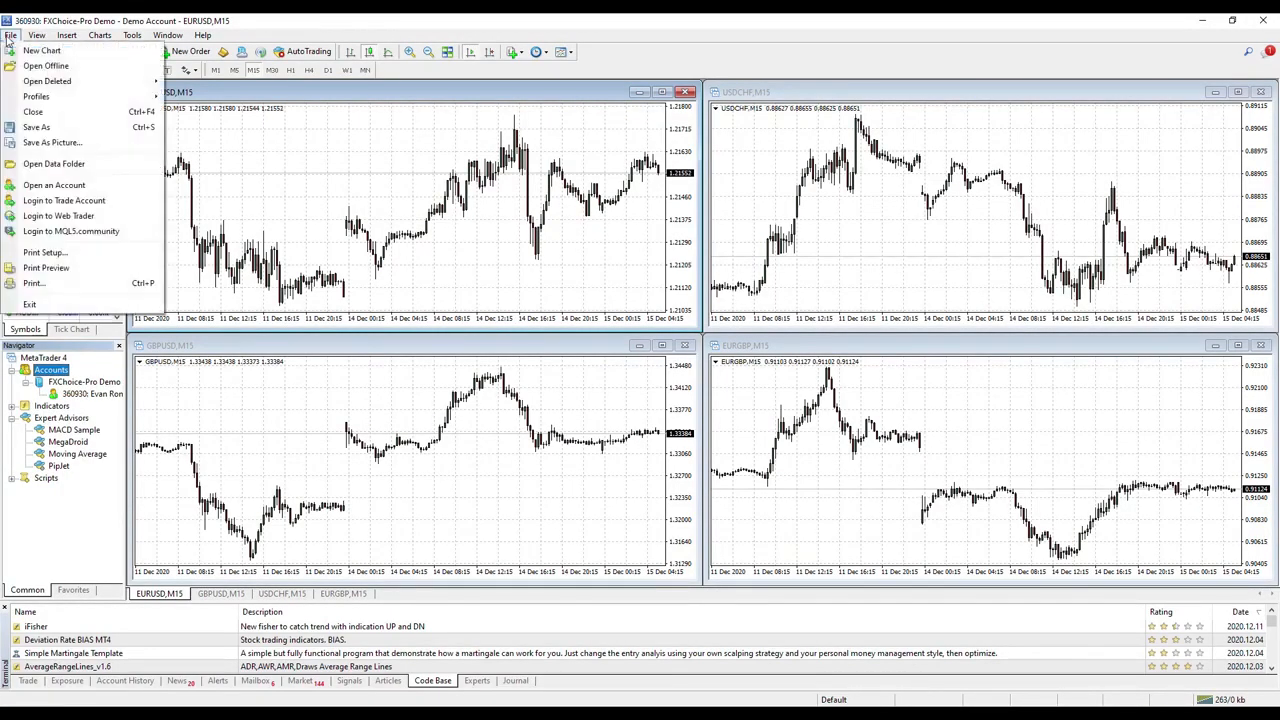
{"action": "left_click", "coordinate": [100, 164]}
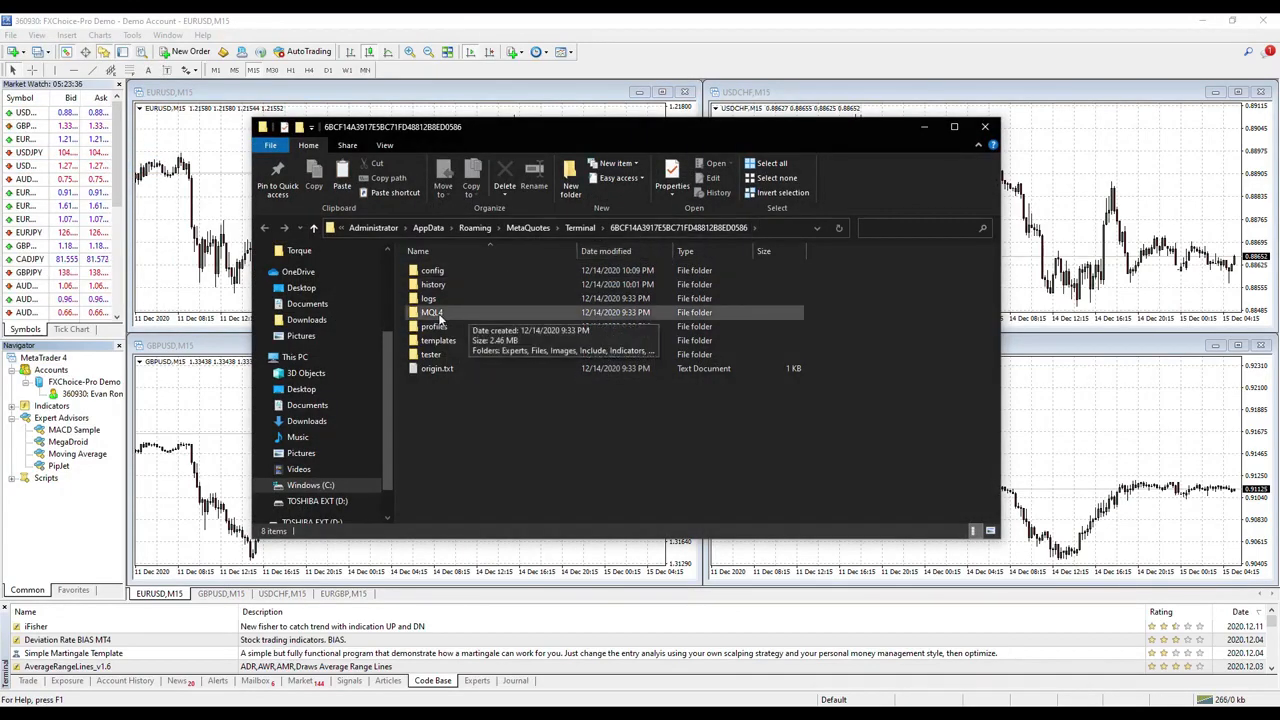
{"action": "double_click", "coordinate": [440, 316]}
{"action": "double_click", "coordinate": [441, 276]}
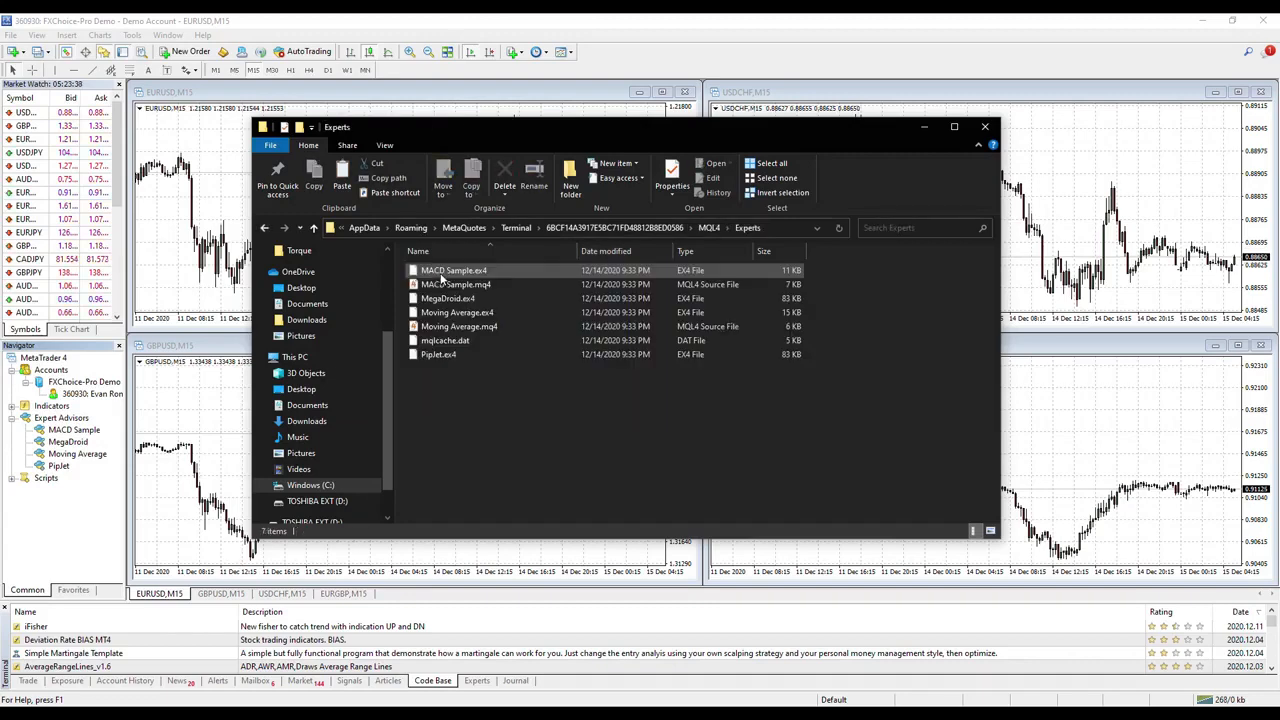
{"action": "right_click", "coordinate": [479, 380]}
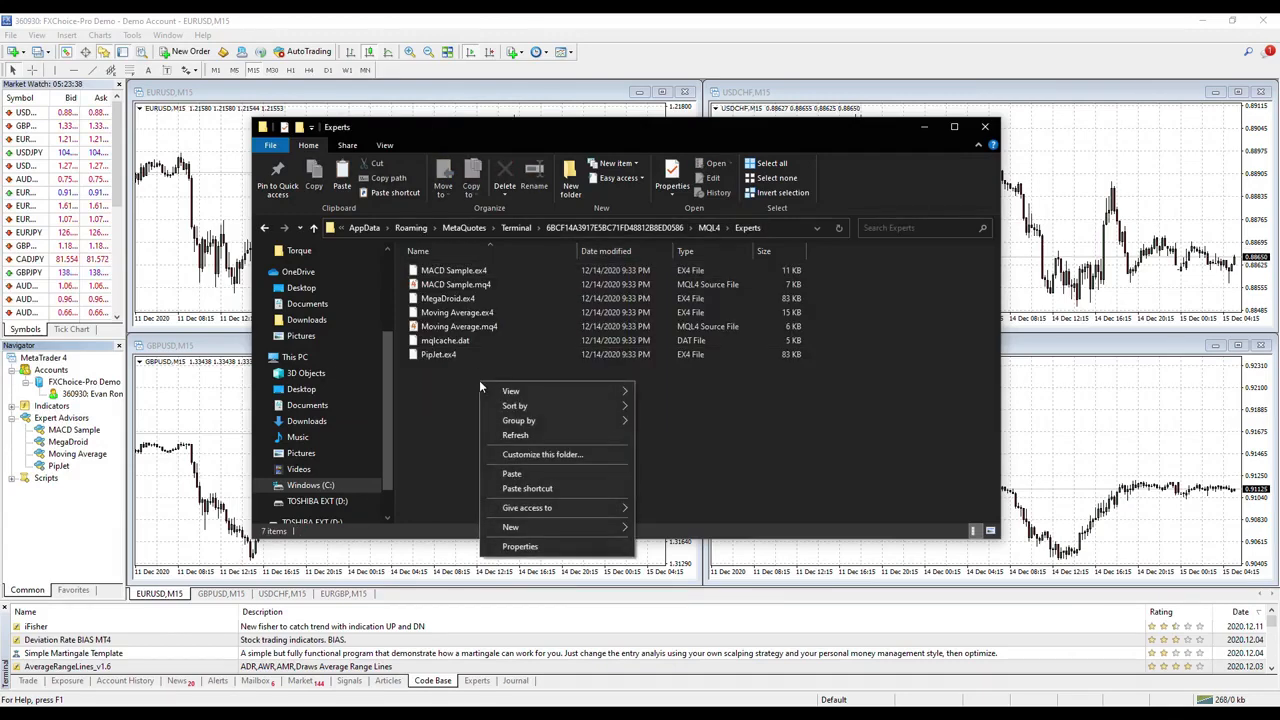
{"action": "left_click", "coordinate": [511, 476]}
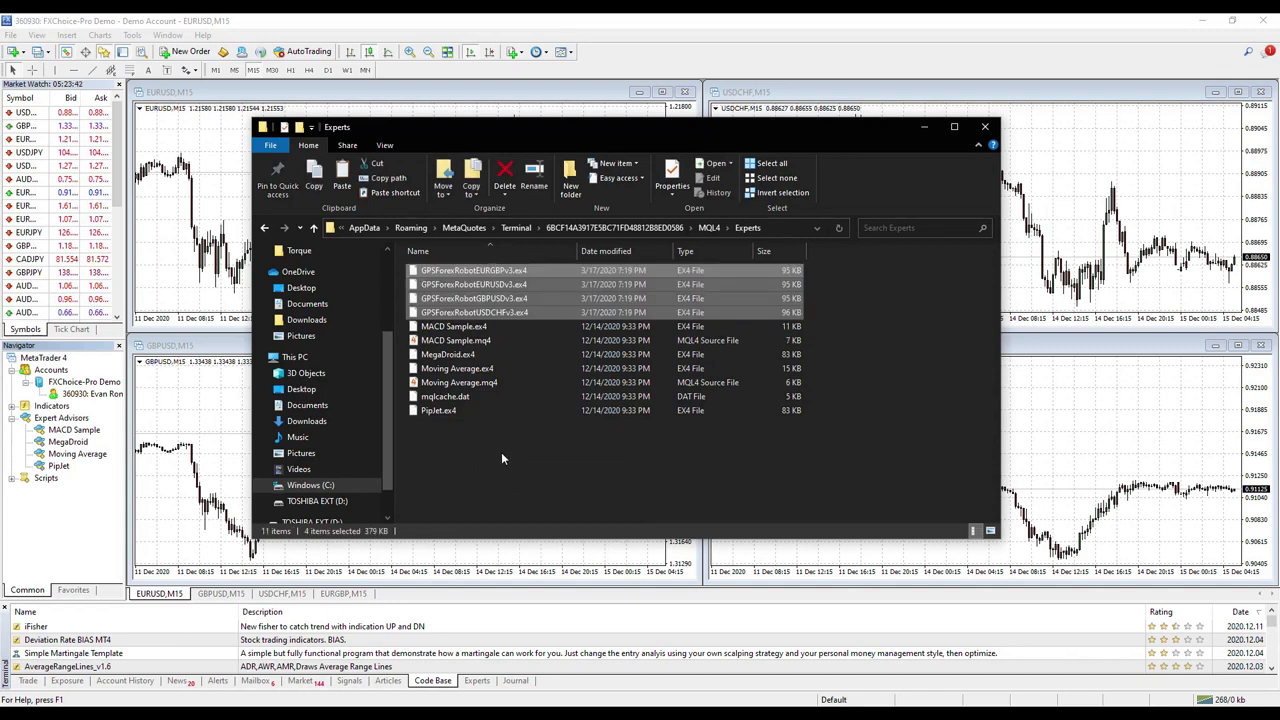
{"action": "left_click", "coordinate": [502, 455]}
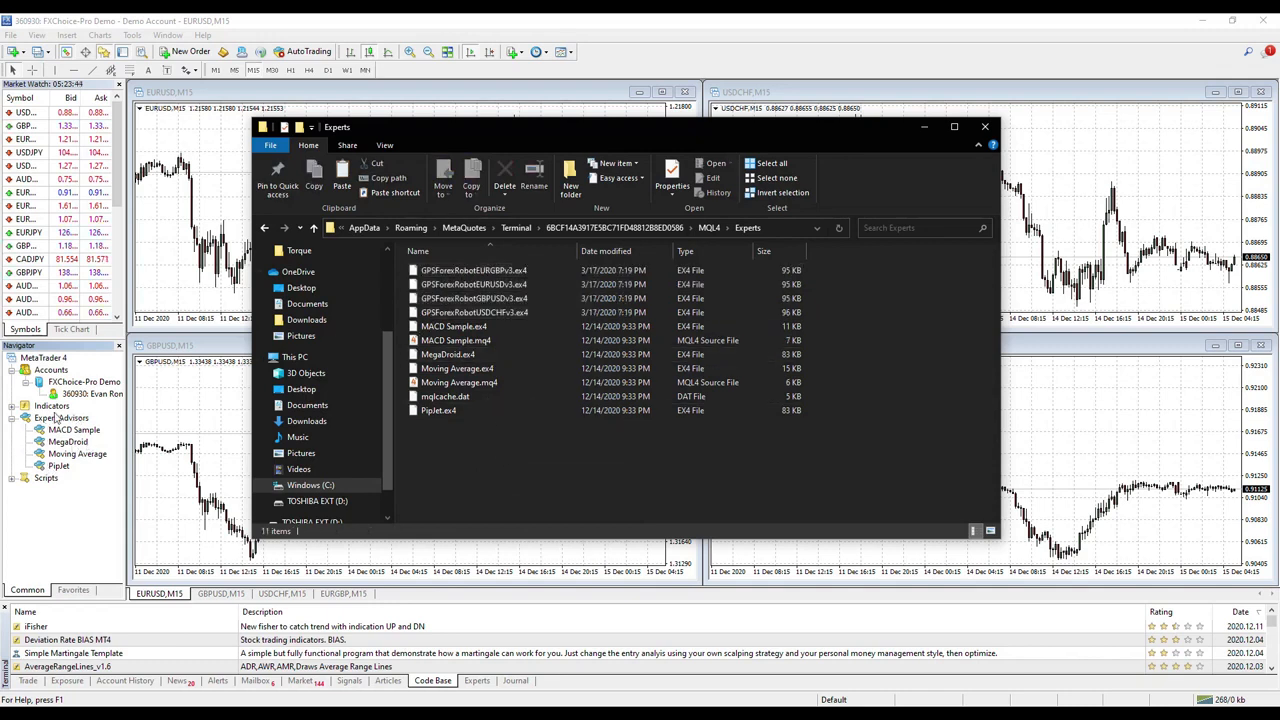
{"action": "left_click", "coordinate": [985, 130]}
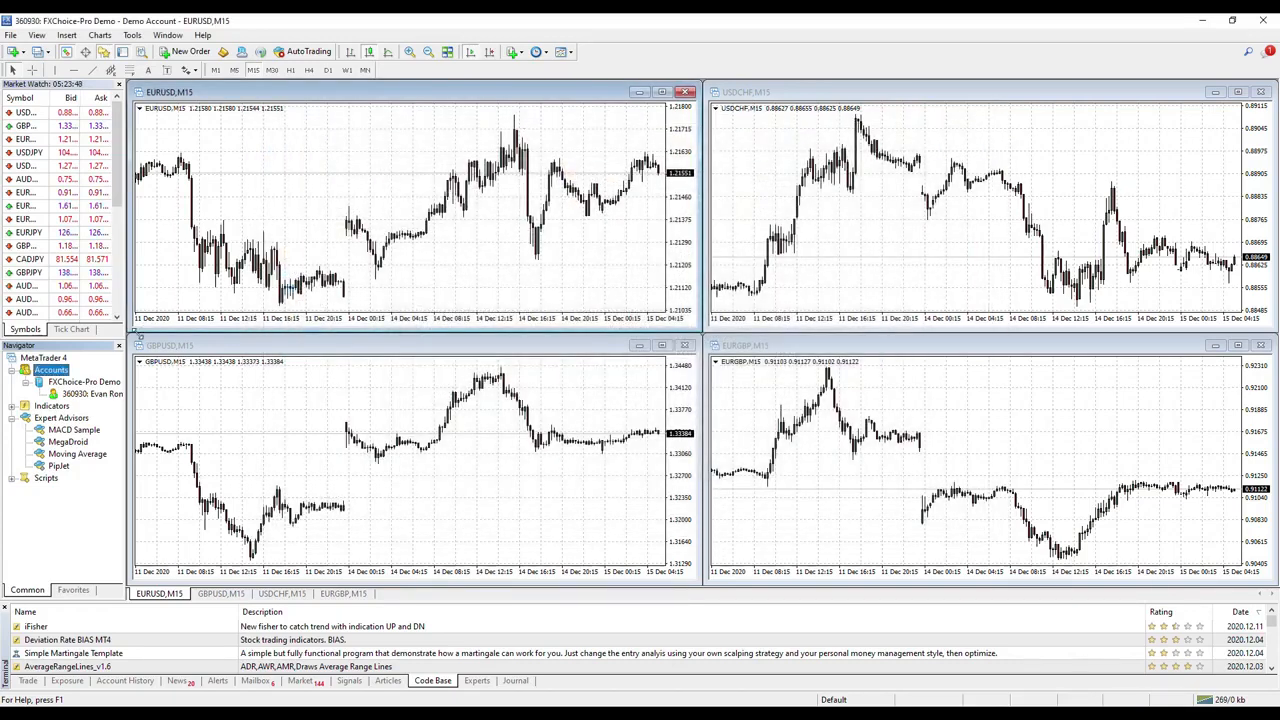
Step: Refresh the Expert Advisors list in the Navigator
{"action": "left_click", "coordinate": [77, 421]}
{"action": "right_click", "coordinate": [77, 421]}
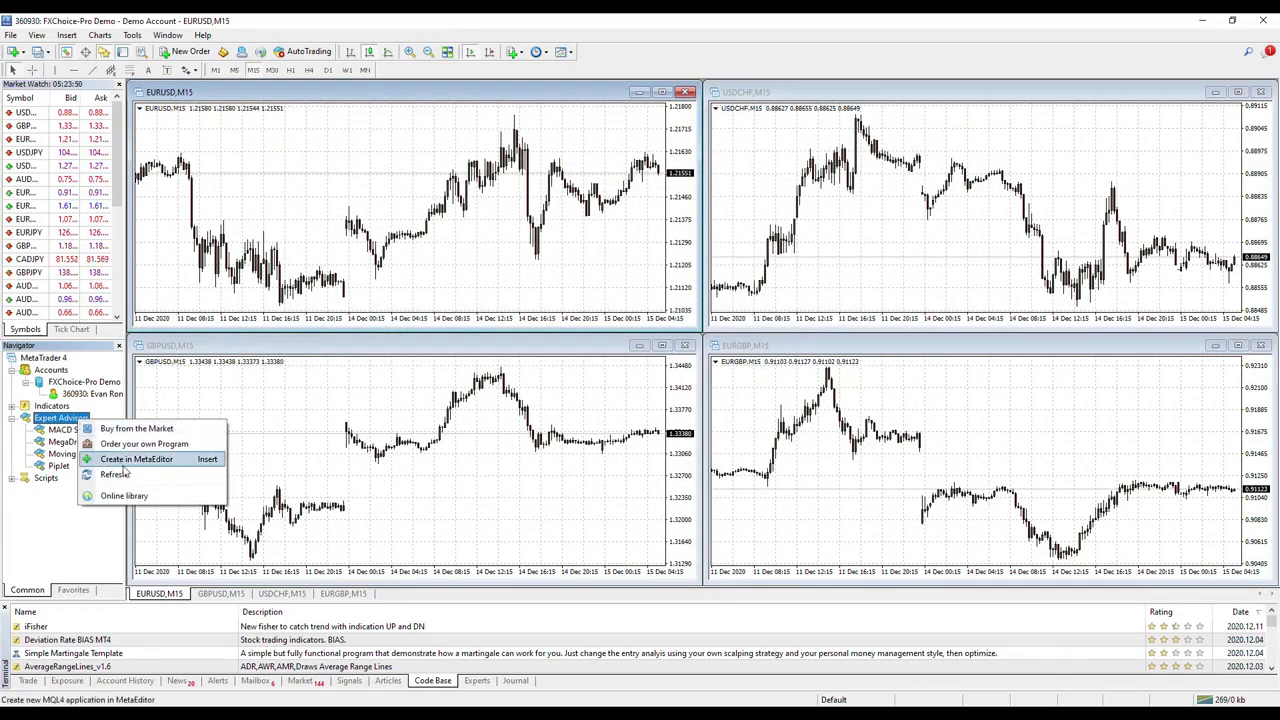
{"action": "left_click", "coordinate": [118, 473]}
{"action": "left_click_drag", "start_coordinate": [126, 487], "coordinate": [186, 487]}
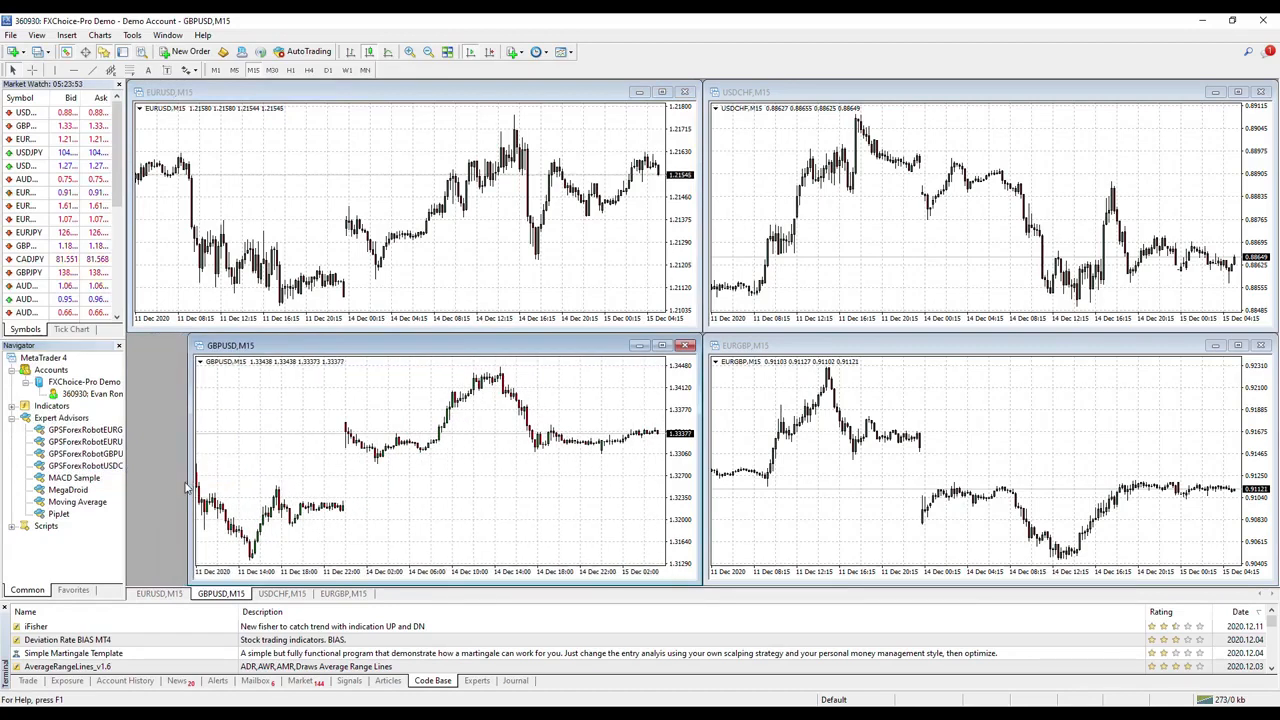
{"action": "left_click", "coordinate": [663, 346]}
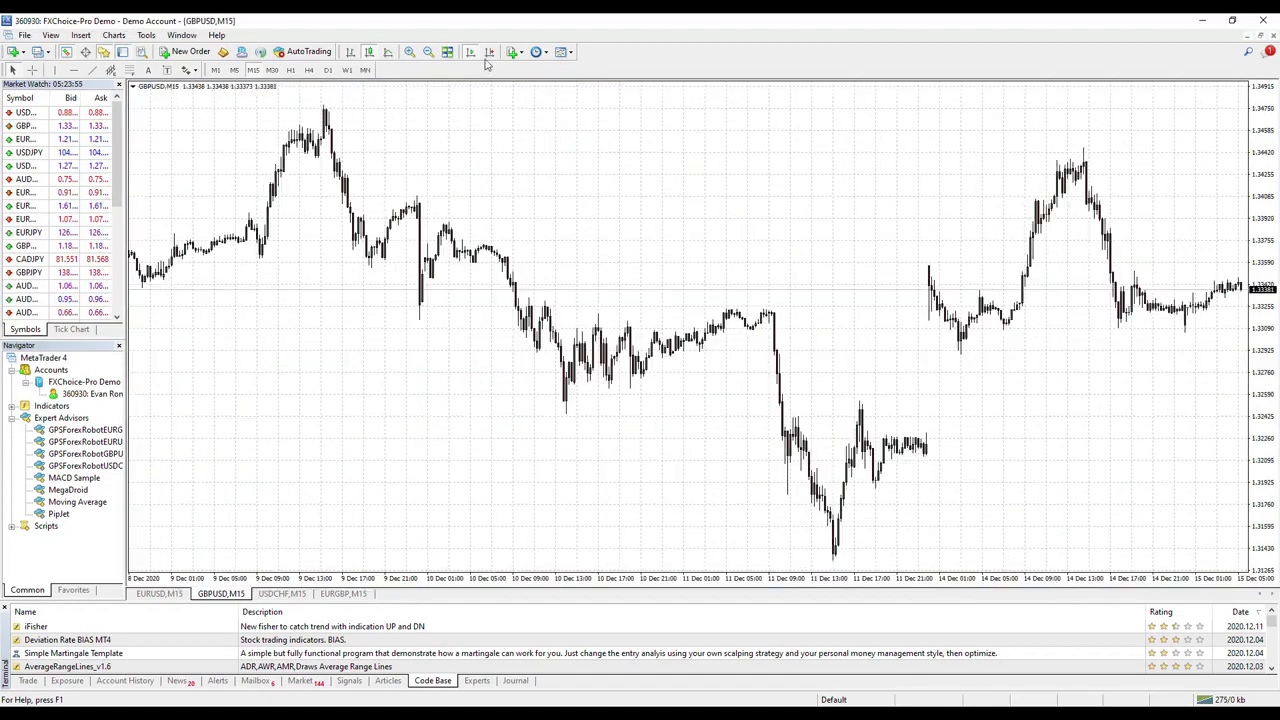
{"action": "left_click", "coordinate": [447, 51]}
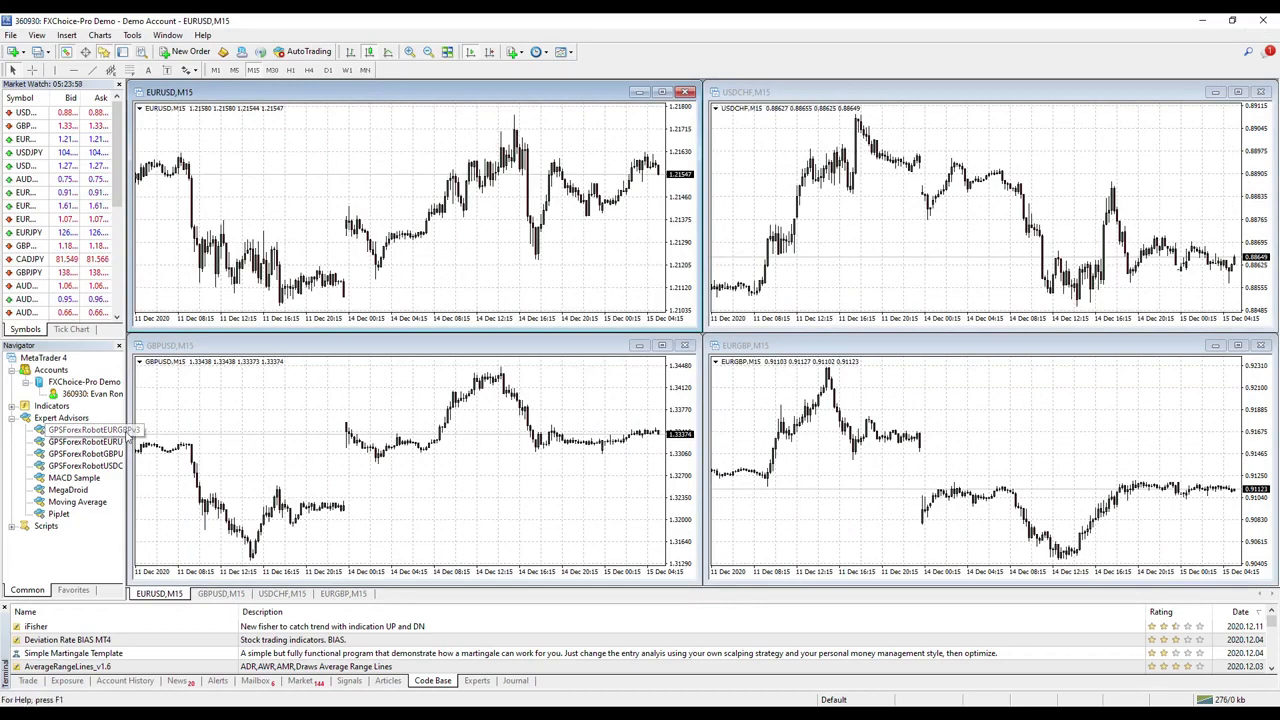
Step: Widen the Navigator enough to read the full GPSForexRobot expert advisor names
{"action": "left_click_drag", "start_coordinate": [129, 452], "coordinate": [148, 453]}
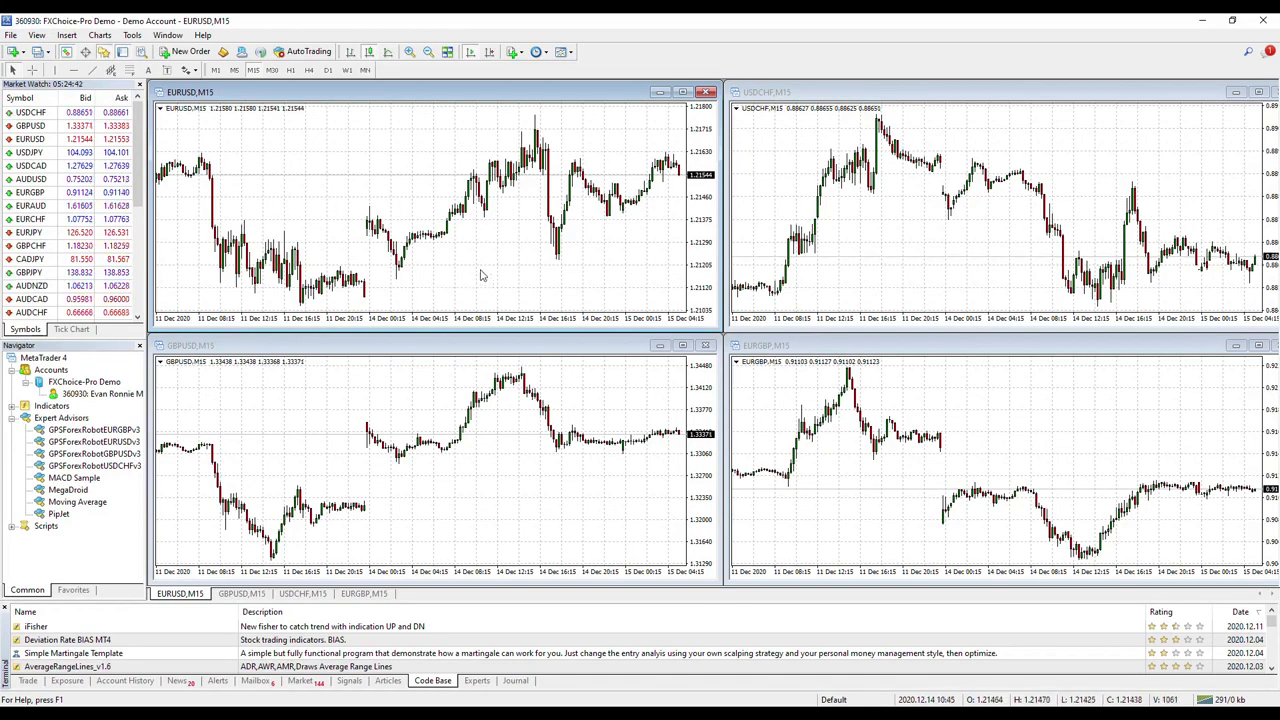
Step: Switch to PowerPoint, present the install steps and the USDCHF robot's input settings slides, and return to MetaTrader 4
{"action": "left_click", "coordinate": [592, 715]}
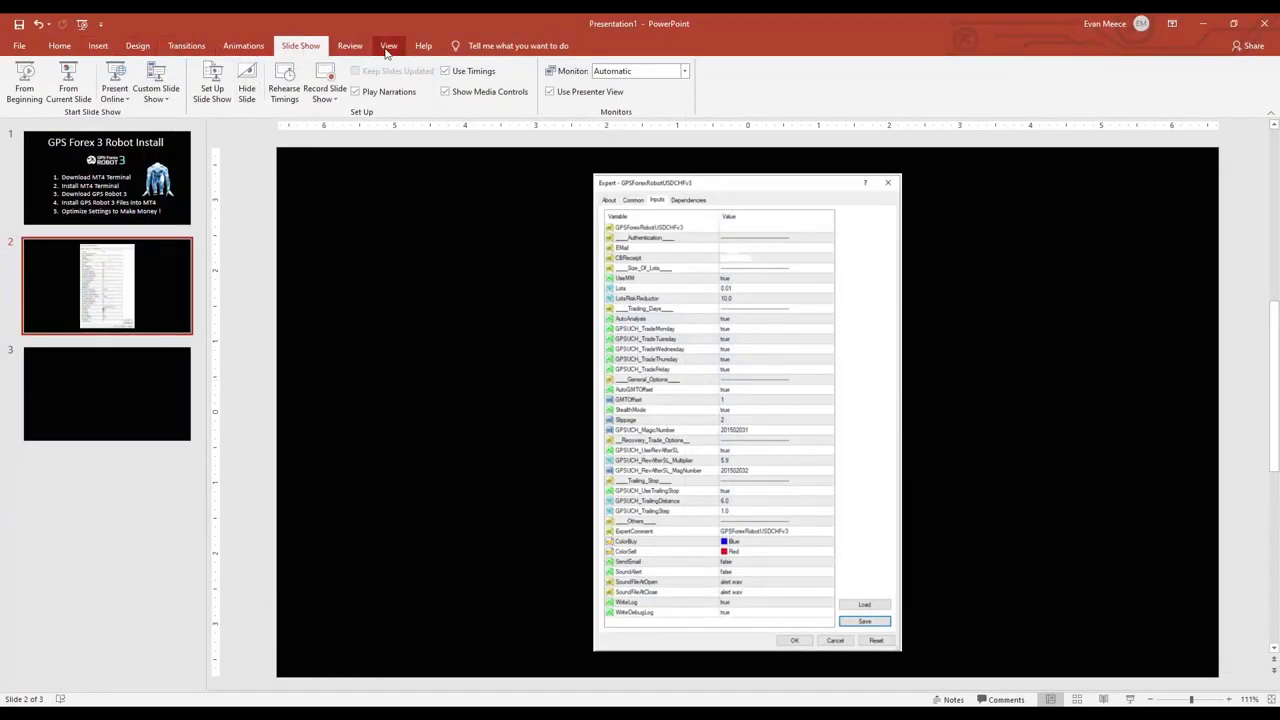
{"action": "left_click", "coordinate": [24, 80]}
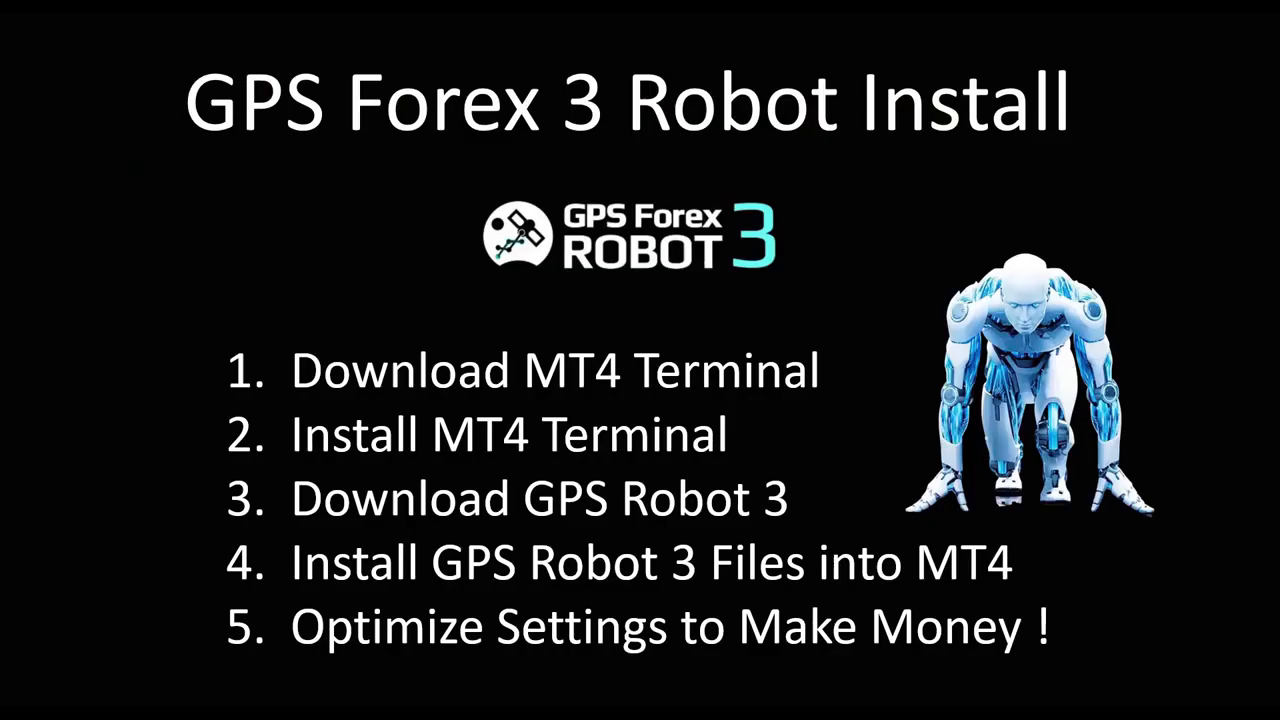
{"action": "left_click", "coordinate": [683, 308]}
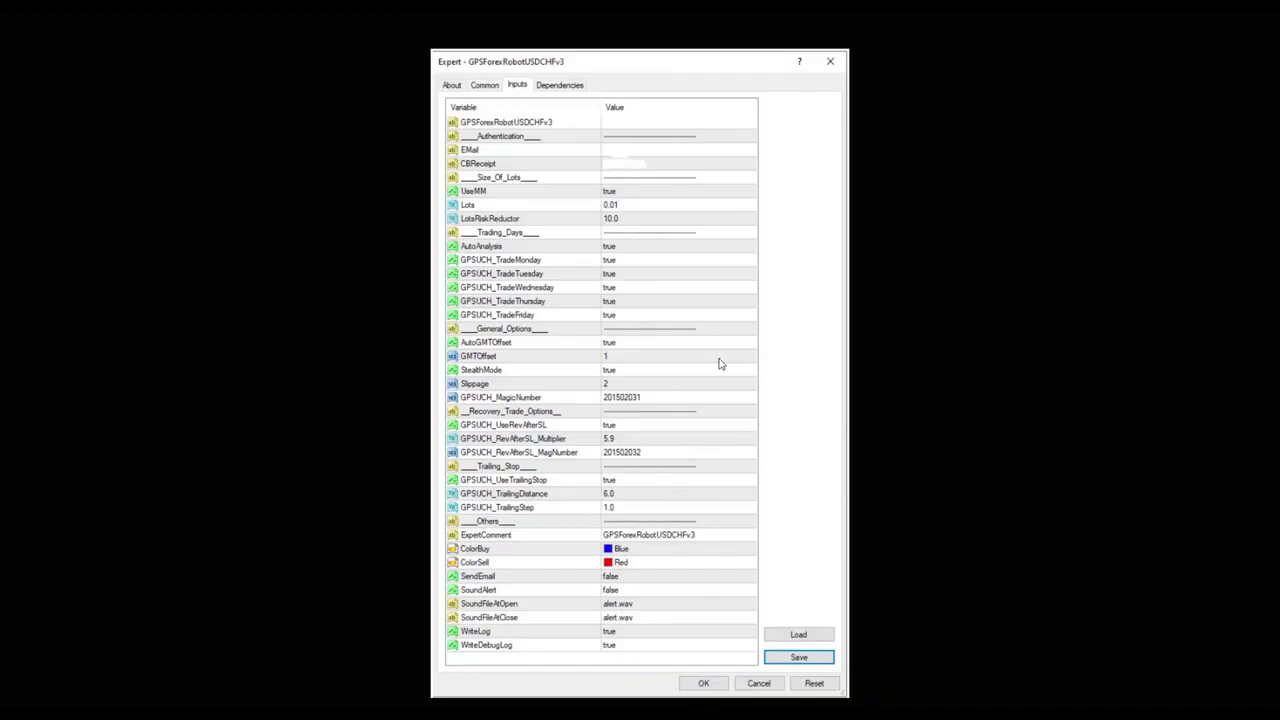
{"action": "key", "text": "Escape"}
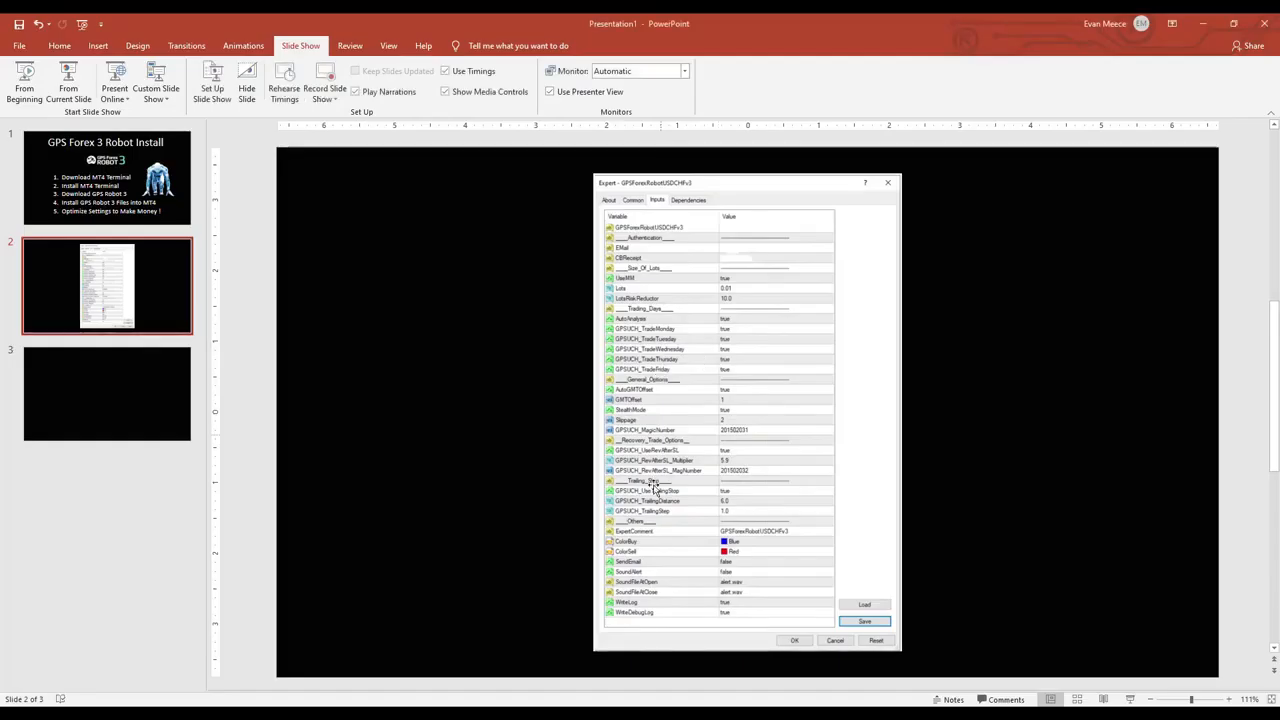
{"action": "left_click", "coordinate": [705, 714]}
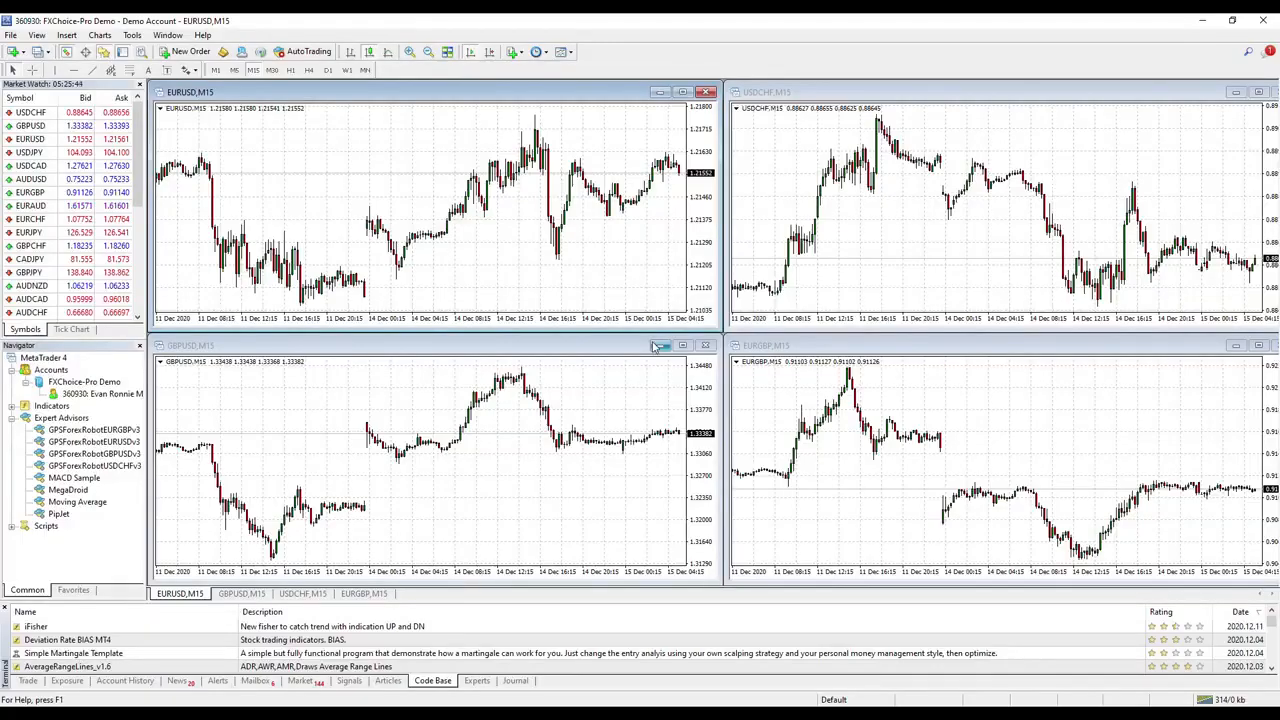
Step: Attach GPSForexRobotEURUSDv3 to the EURUSD M15 chart with its default settings and dismiss the DLL imports alert
{"action": "left_click", "coordinate": [152, 426]}
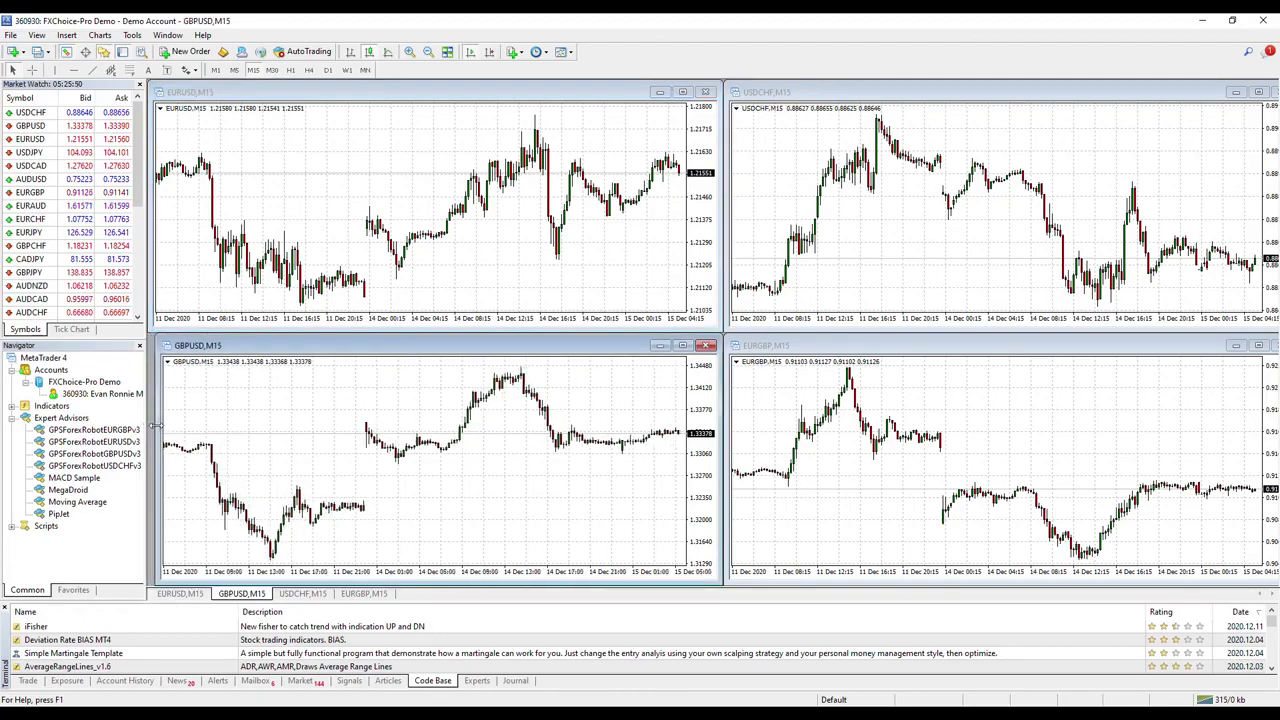
{"action": "left_click", "coordinate": [184, 92]}
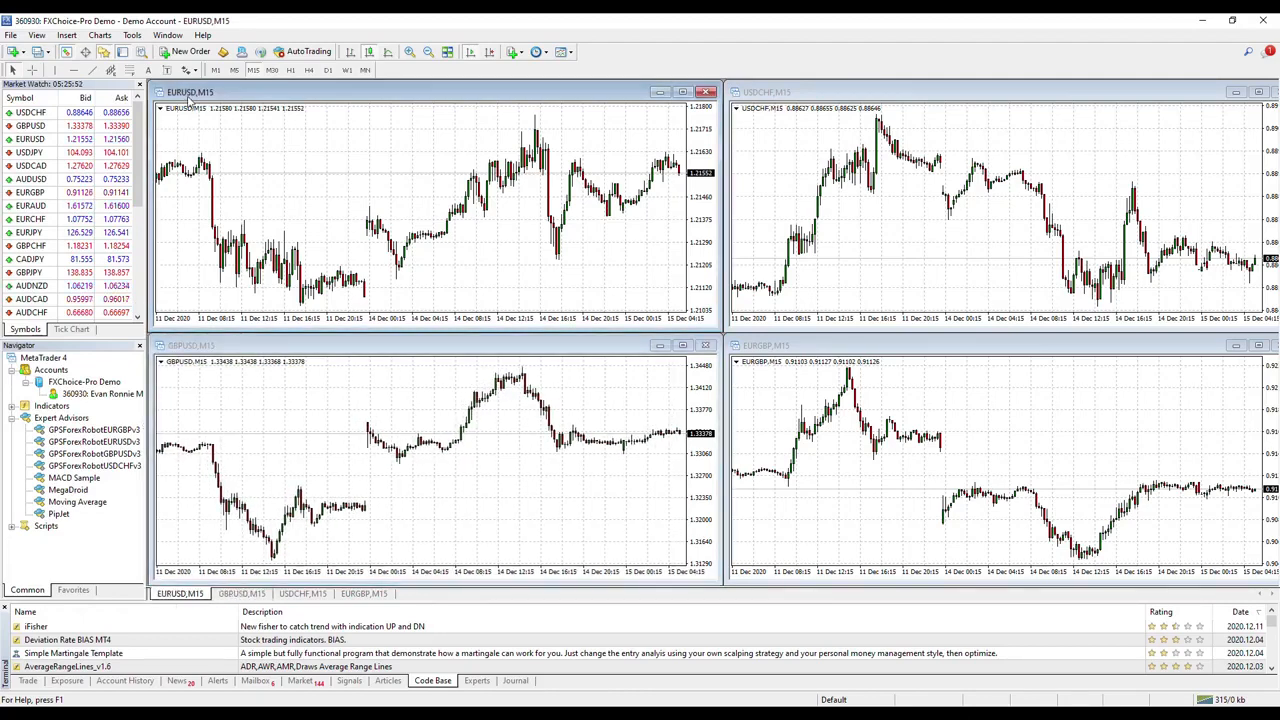
{"action": "left_click", "coordinate": [126, 443]}
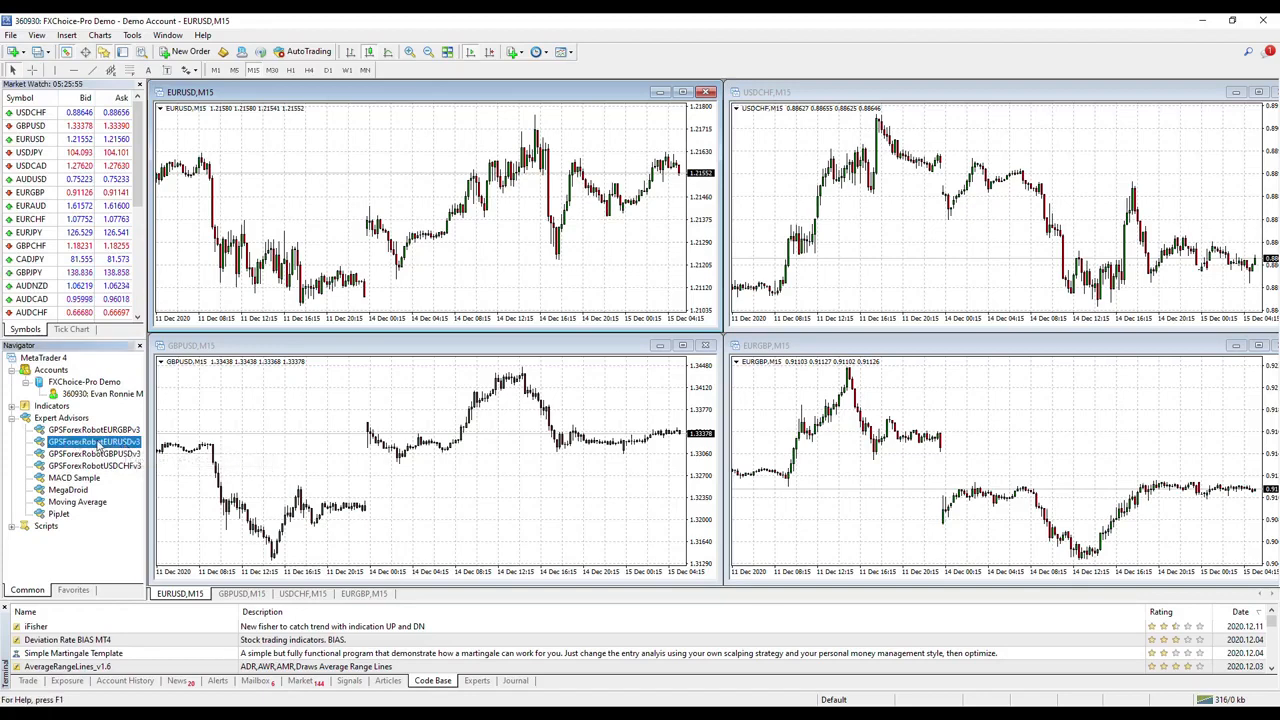
{"action": "right_click", "coordinate": [98, 446]}
{"action": "left_click", "coordinate": [140, 450]}
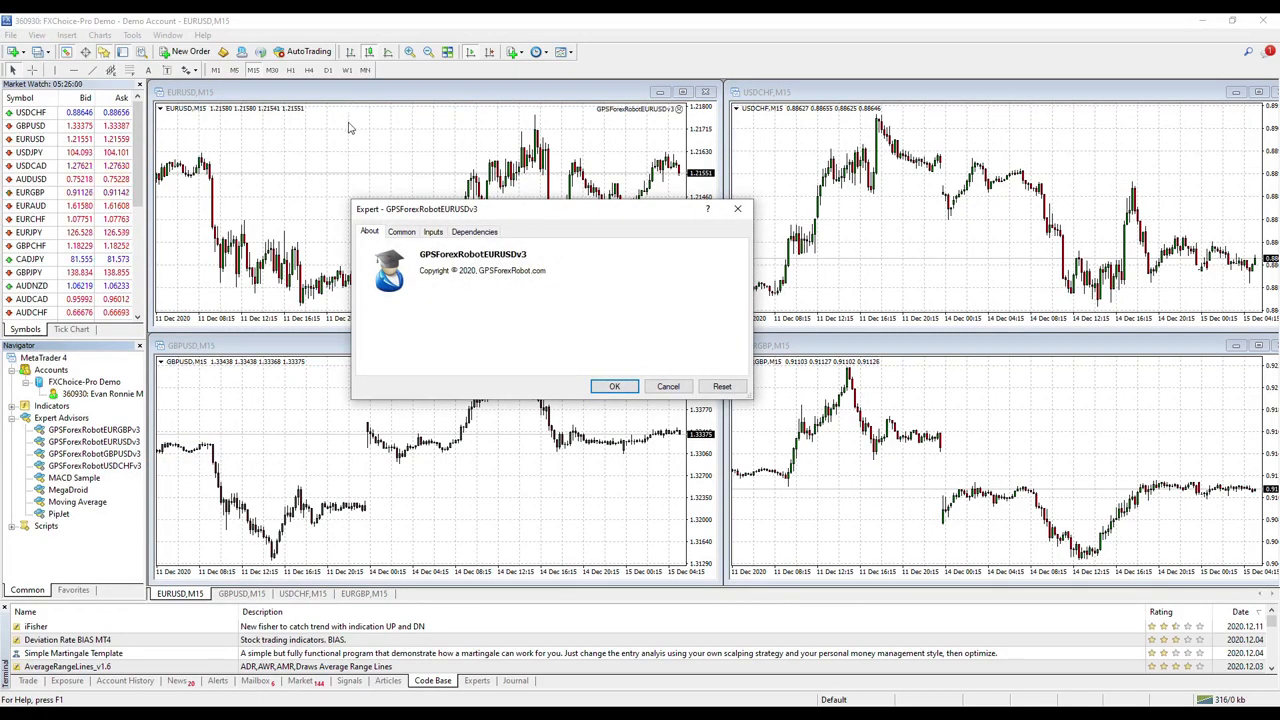
{"action": "left_click", "coordinate": [614, 386]}
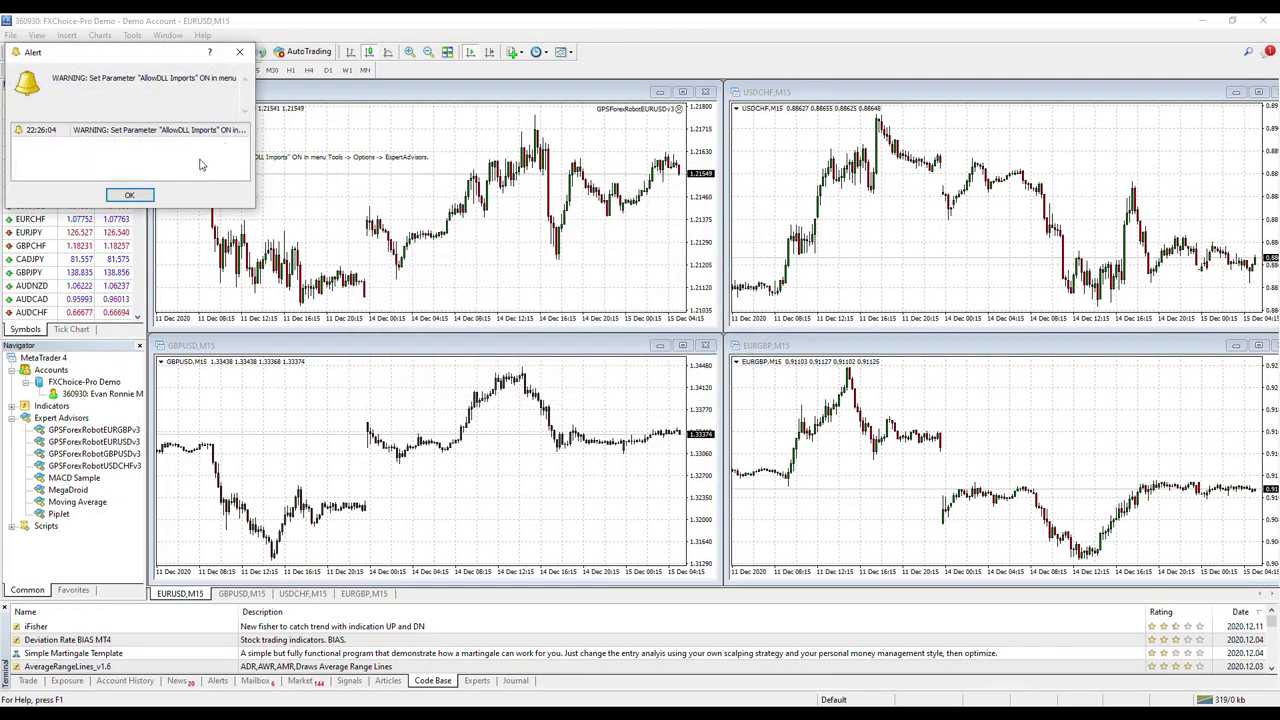
{"action": "left_click", "coordinate": [132, 196]}
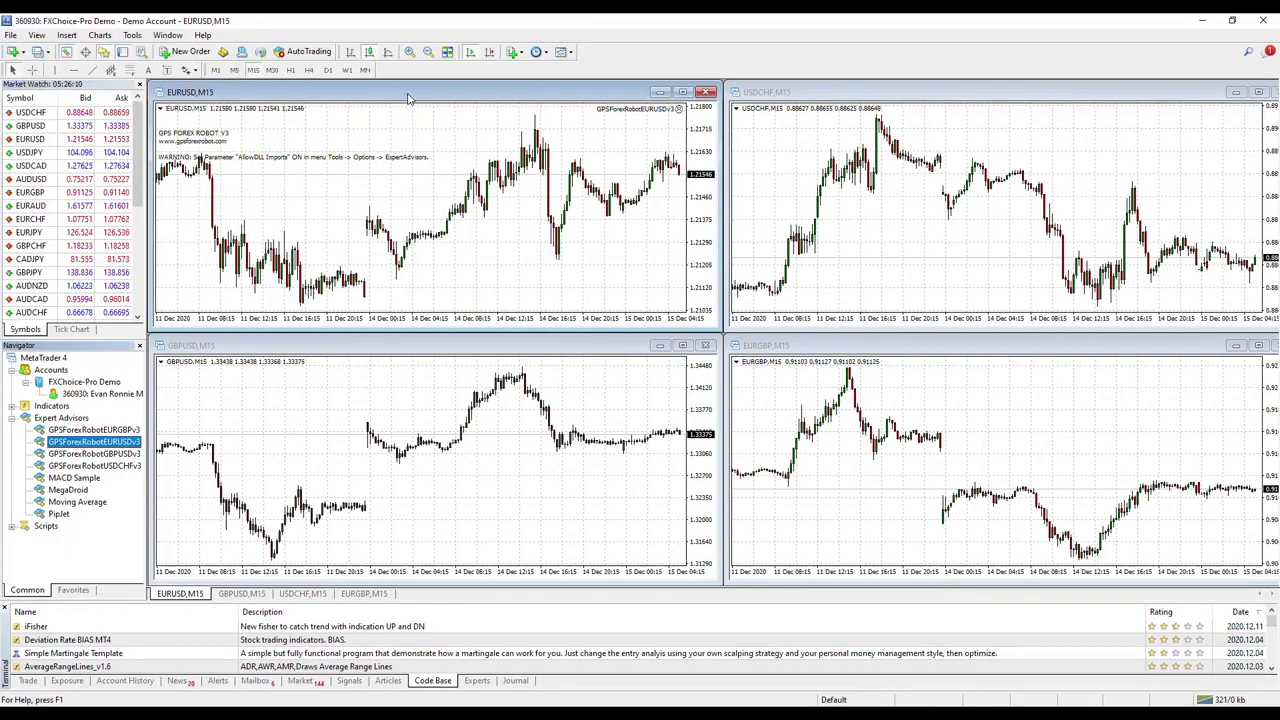
Step: Tile the four chart windows so they all fit in the workspace
{"action": "left_click", "coordinate": [431, 184]}
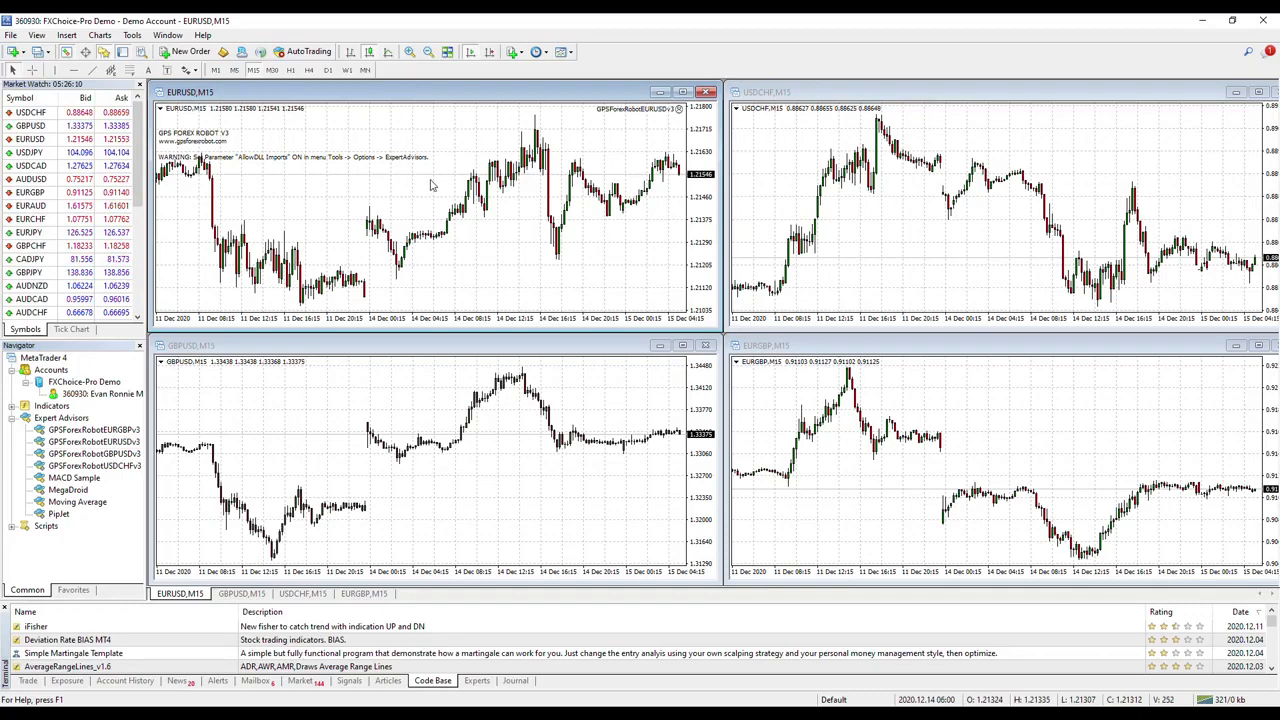
{"action": "double_click", "coordinate": [435, 95]}
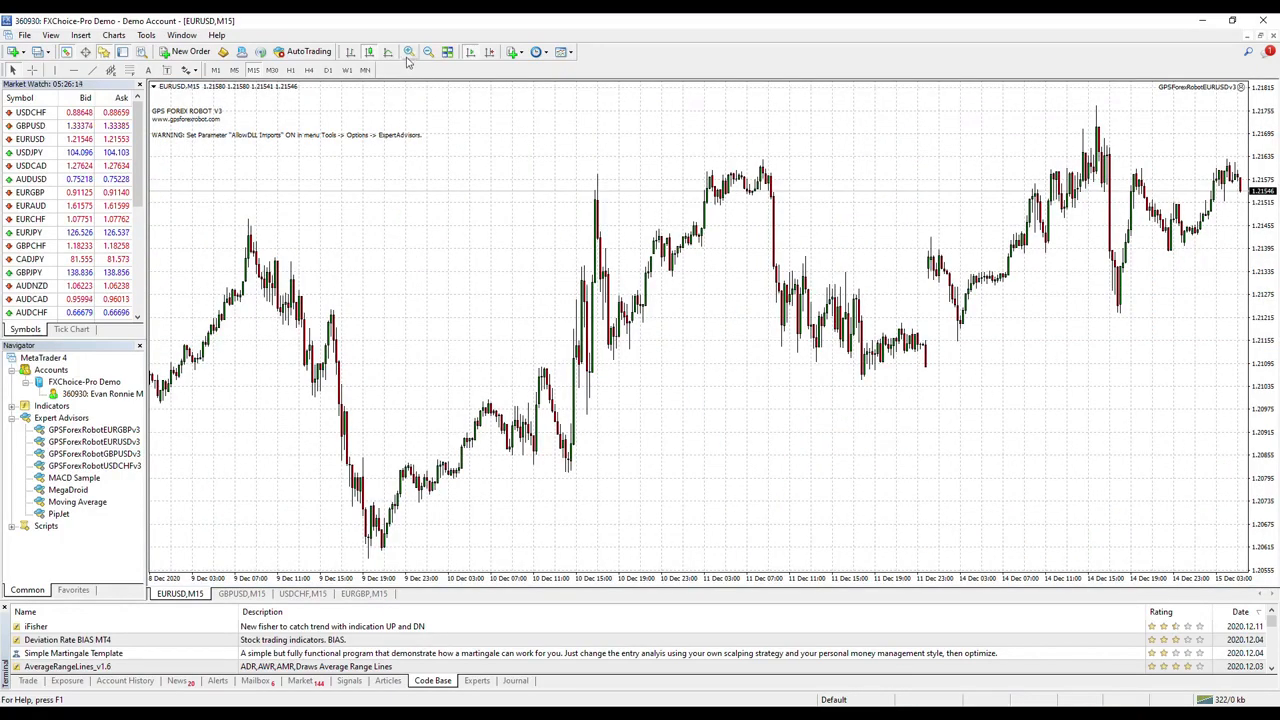
{"action": "left_click", "coordinate": [447, 52]}
Step: Open the input parameters of the expert advisor on the EURUSD chart, and enlarge and reposition the dialog to show more of them
{"action": "right_click", "coordinate": [396, 141]}
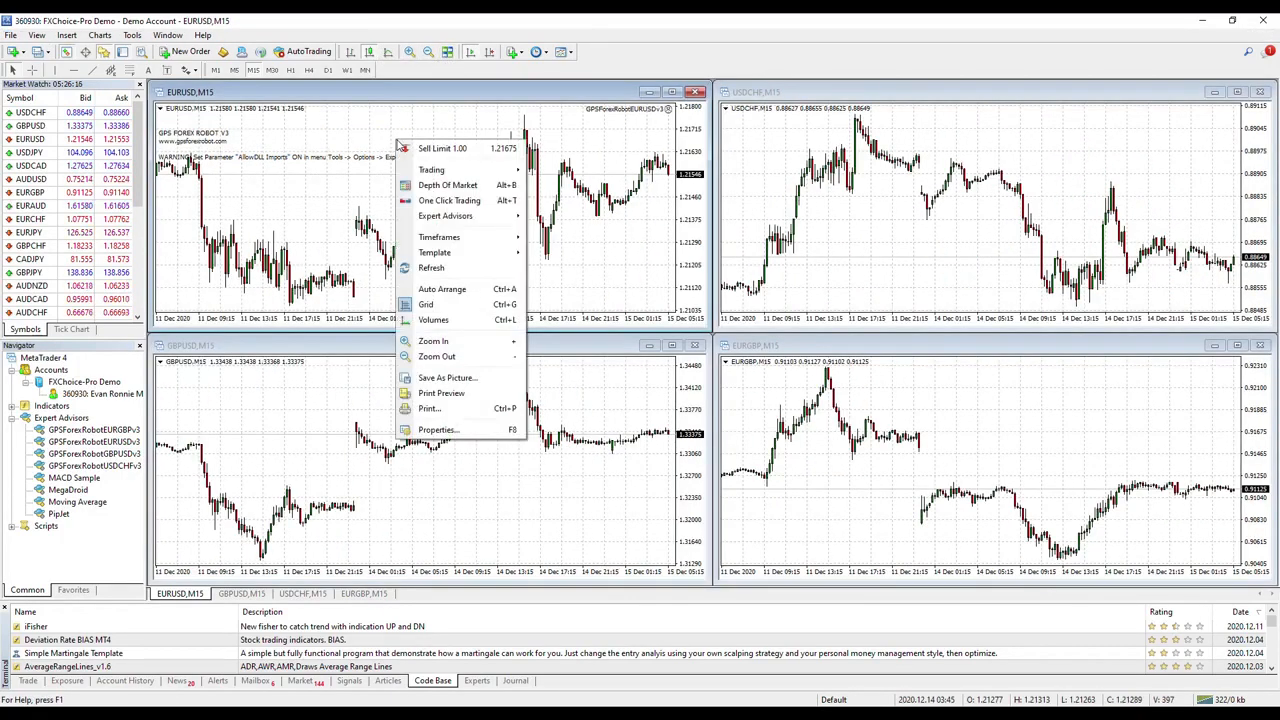
{"action": "left_click", "coordinate": [298, 133]}
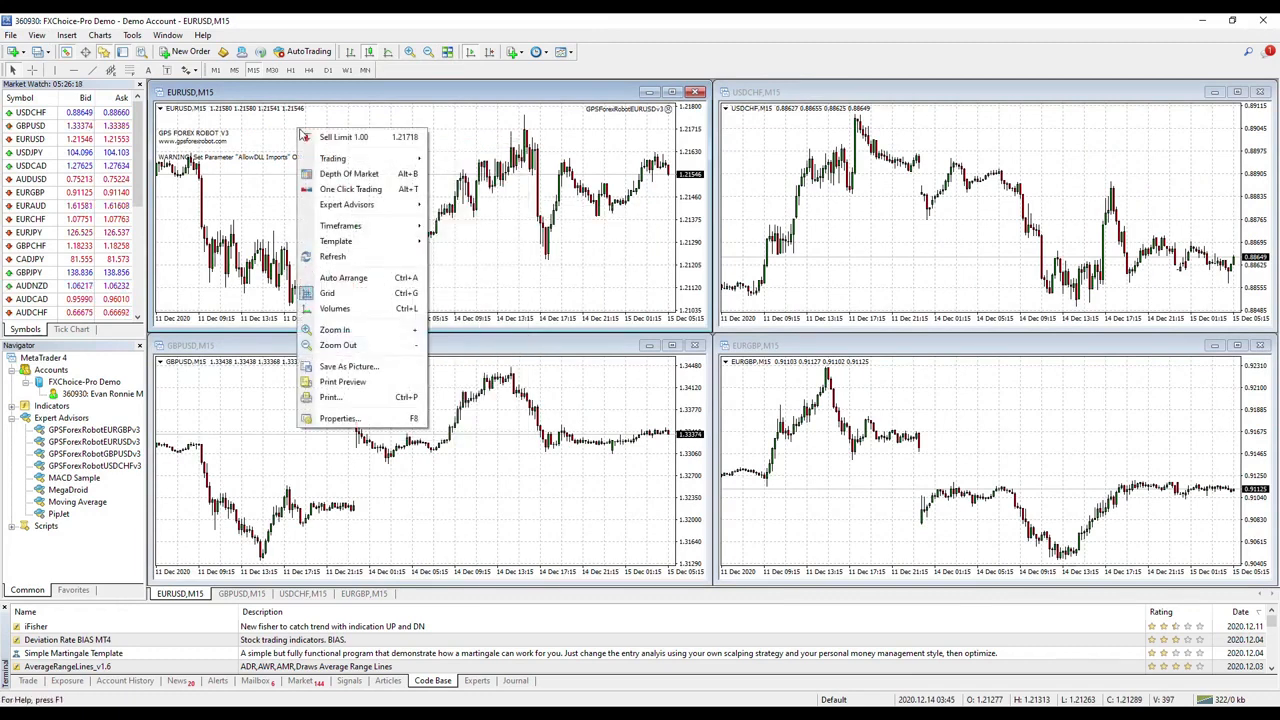
{"action": "right_click", "coordinate": [511, 204]}
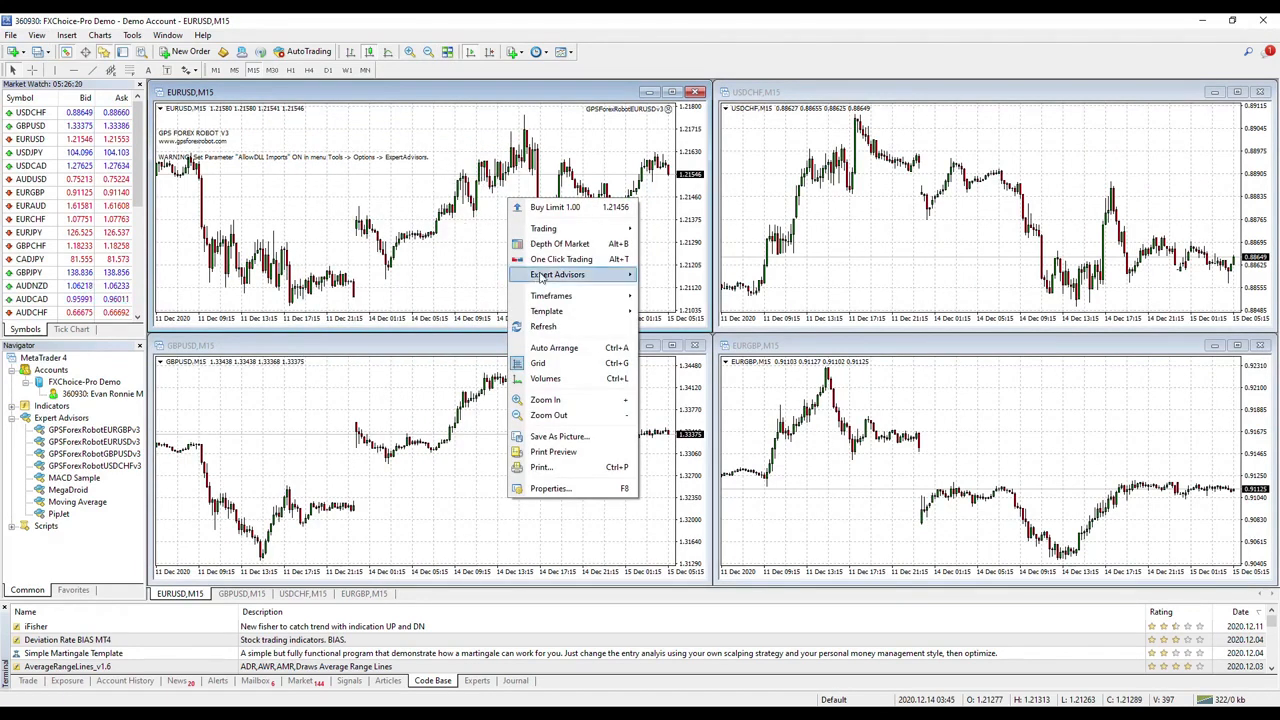
{"action": "mouse_move", "coordinate": [542, 276]}
{"action": "left_click", "coordinate": [651, 276]}
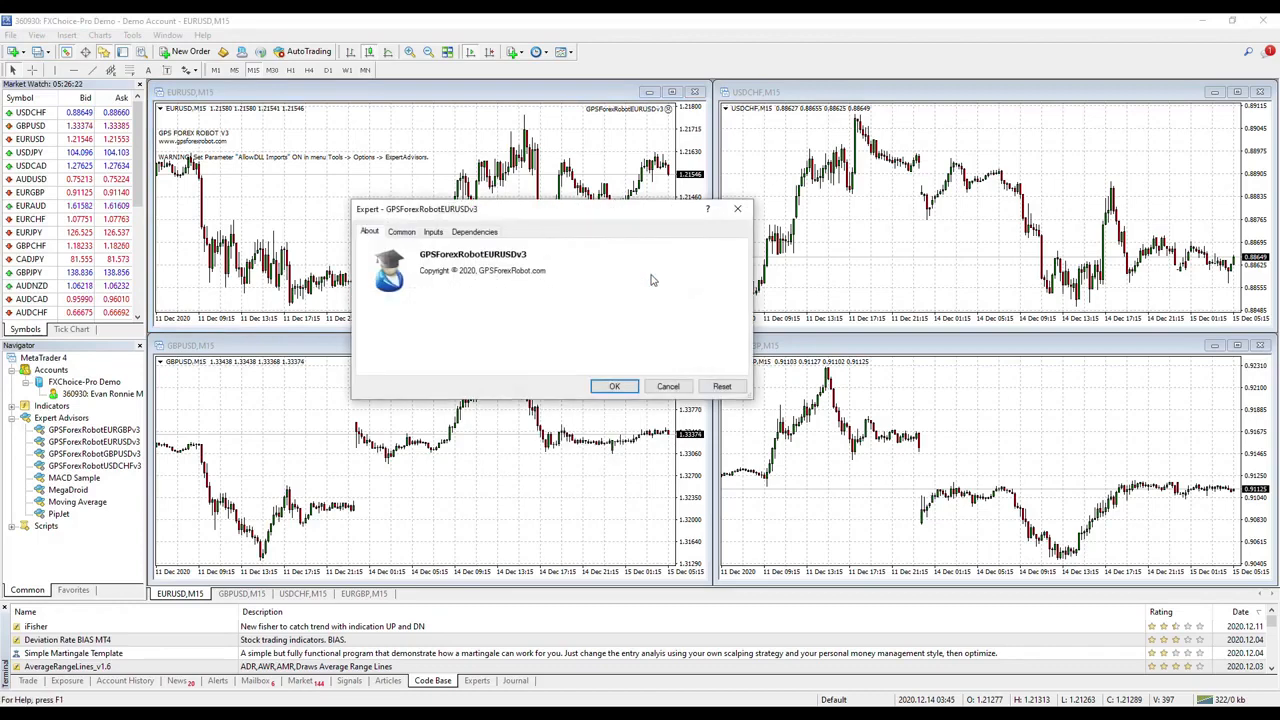
{"action": "left_click", "coordinate": [401, 232]}
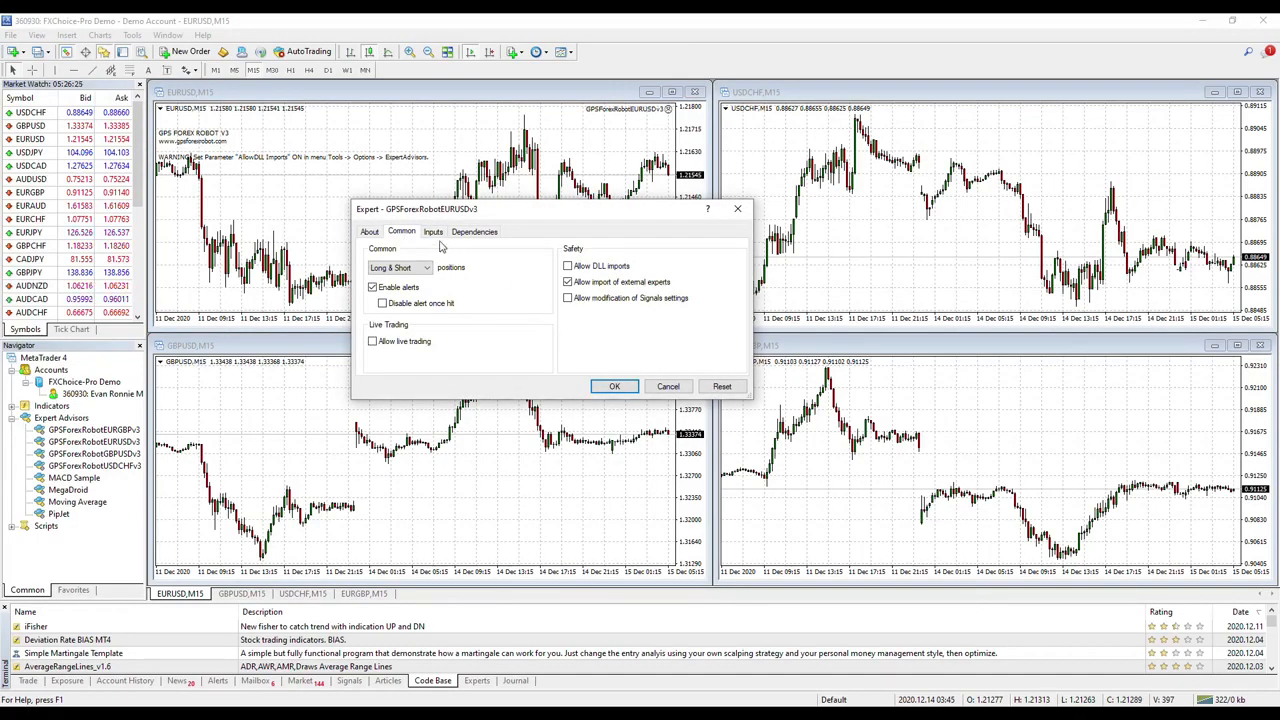
{"action": "left_click", "coordinate": [436, 233]}
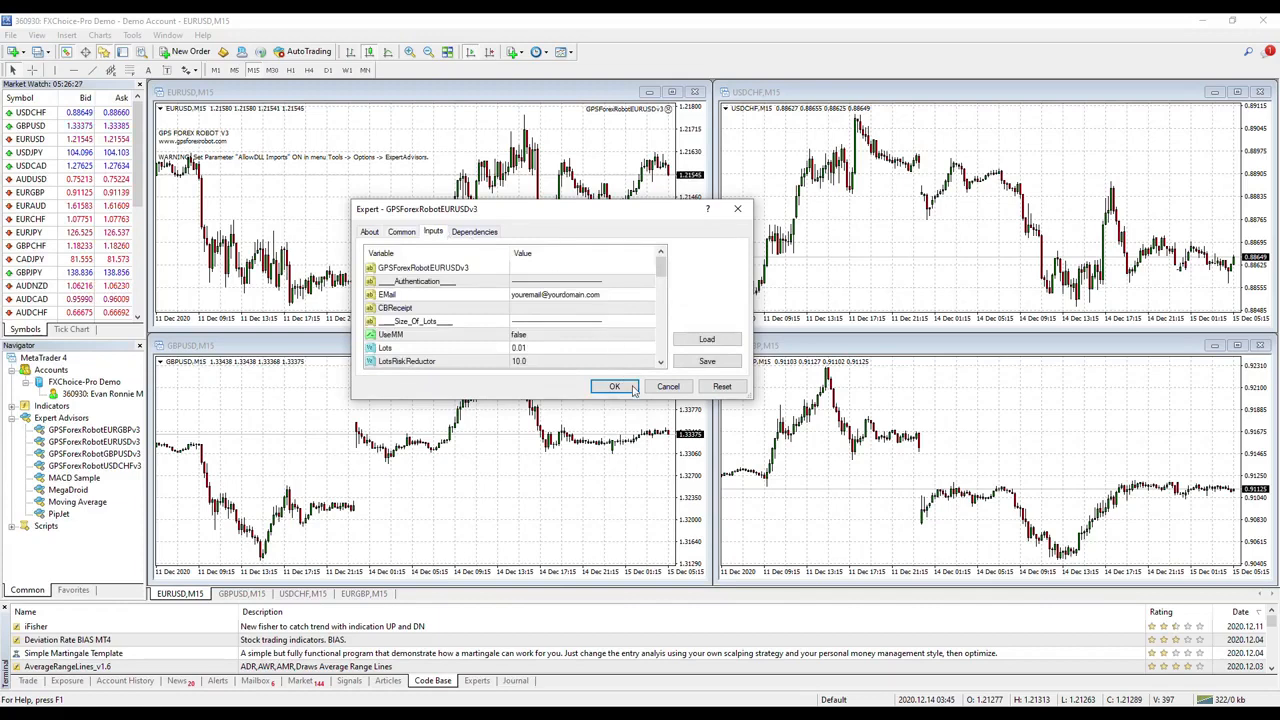
{"action": "left_click_drag", "start_coordinate": [745, 394], "coordinate": [1116, 642]}
{"action": "left_click_drag", "start_coordinate": [730, 213], "coordinate": [507, 56]}
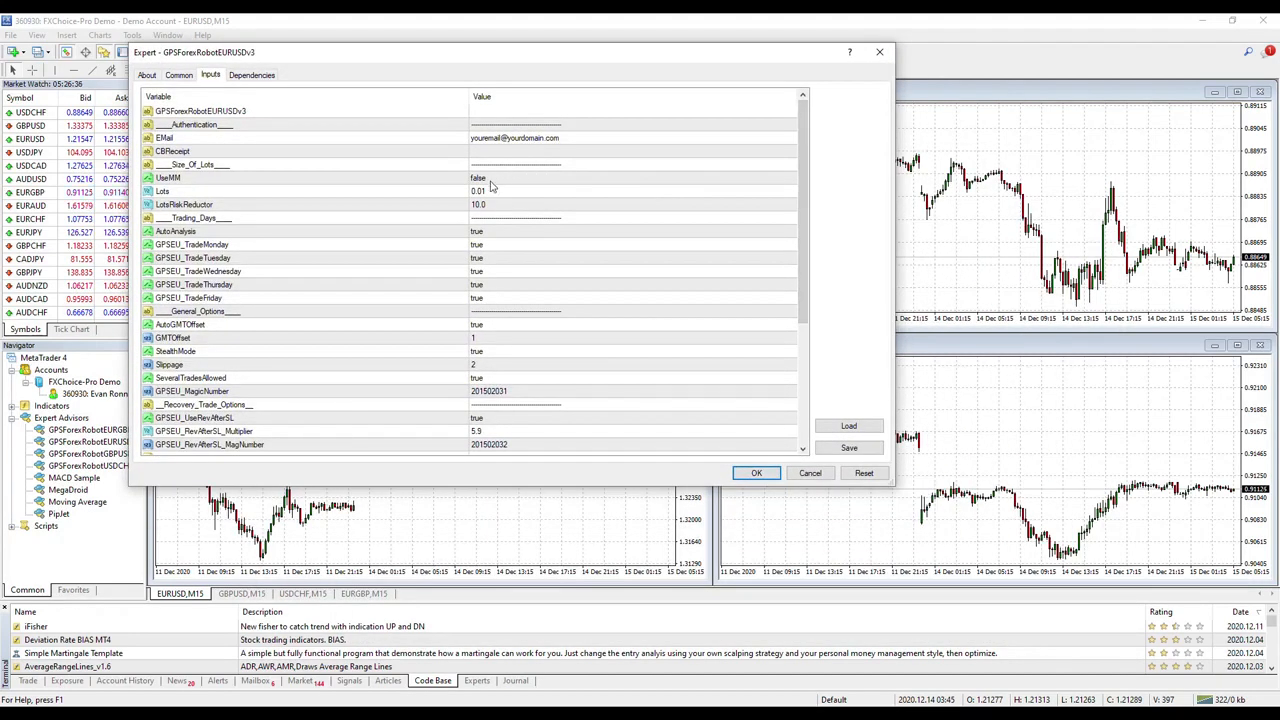
Step: Replace the placeholder in the EURUSD robot's EMail input with the account holder's e-mail address
{"action": "left_click", "coordinate": [507, 140]}
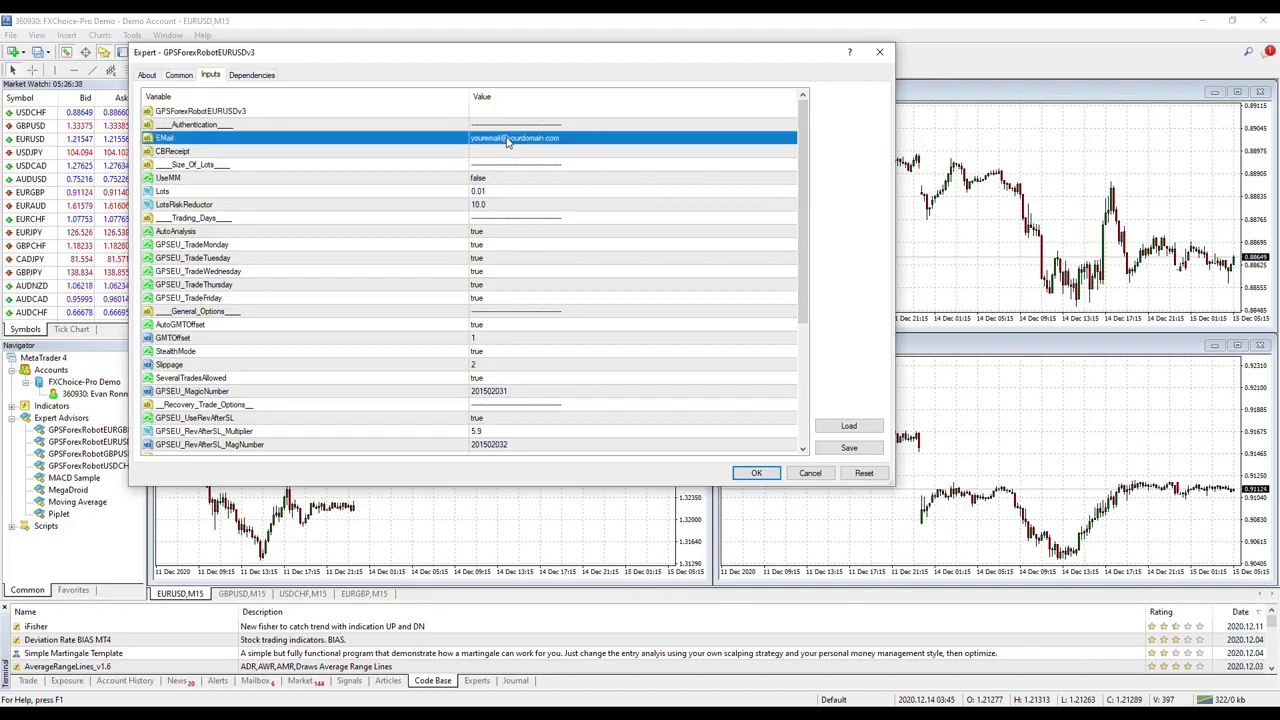
{"action": "left_click", "coordinate": [511, 140]}
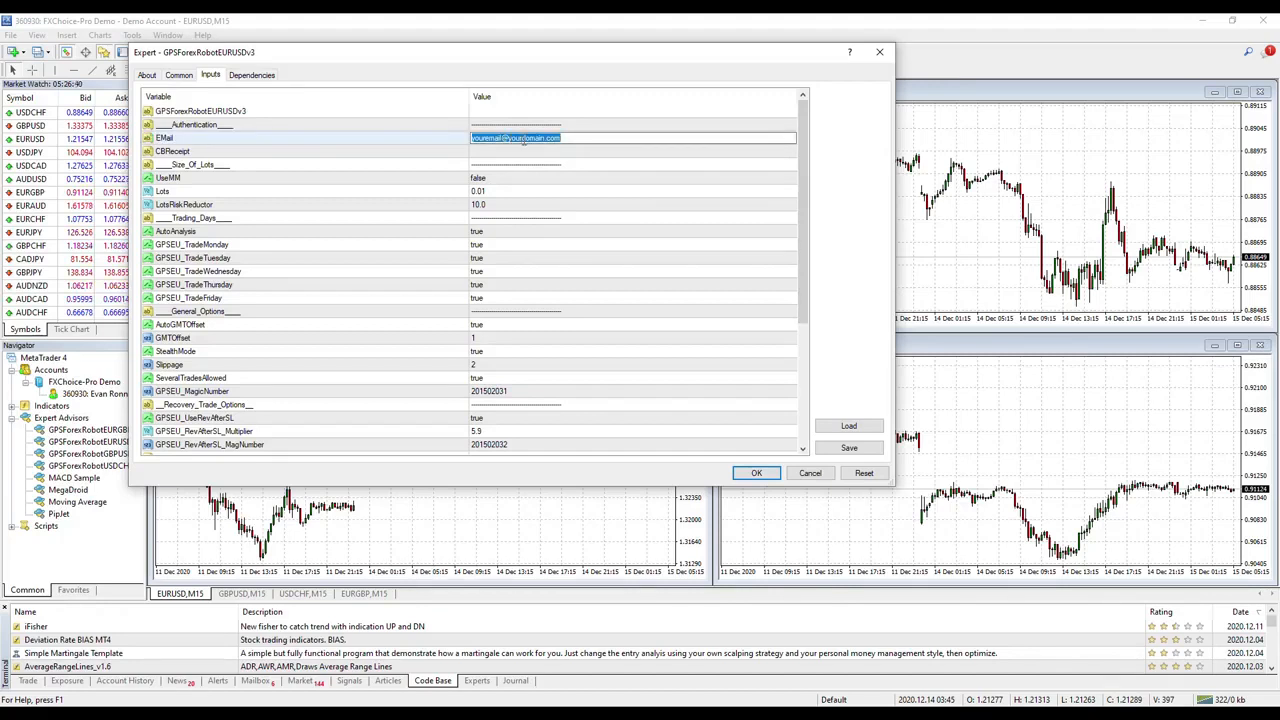
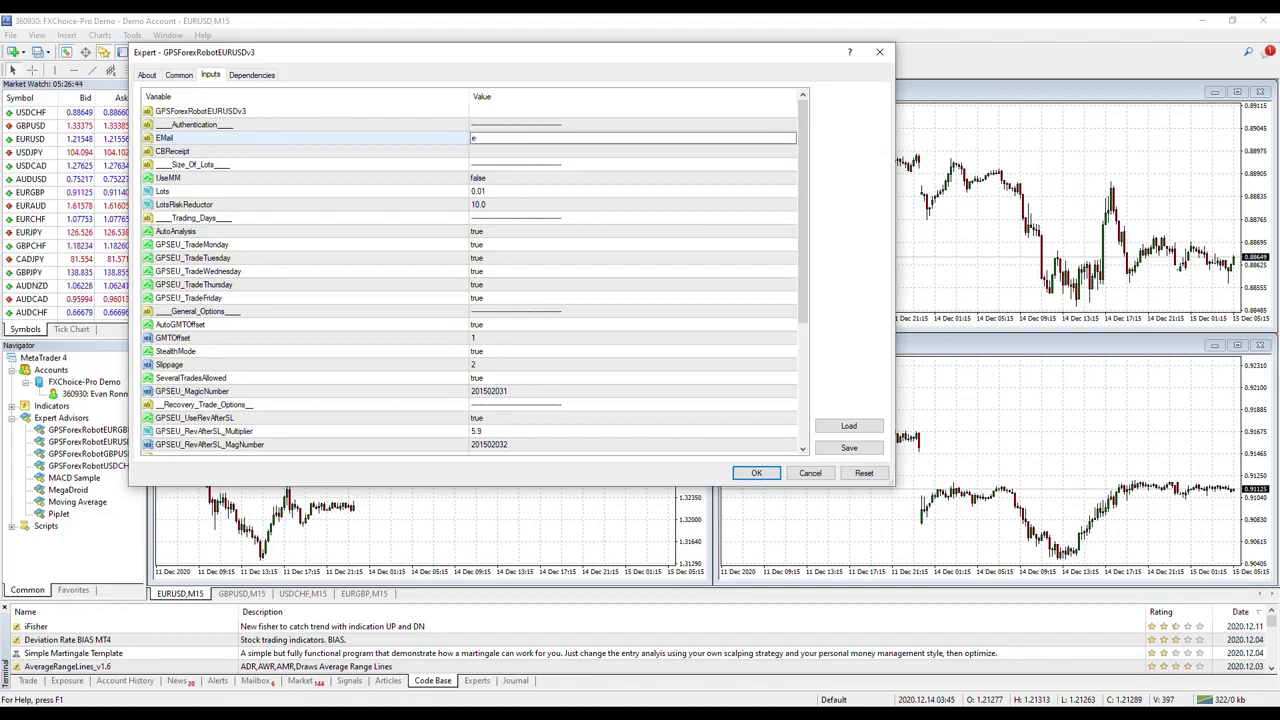
Step: Set the UseMM input of the EURUSD robot to true
{"action": "left_click", "coordinate": [521, 152]}
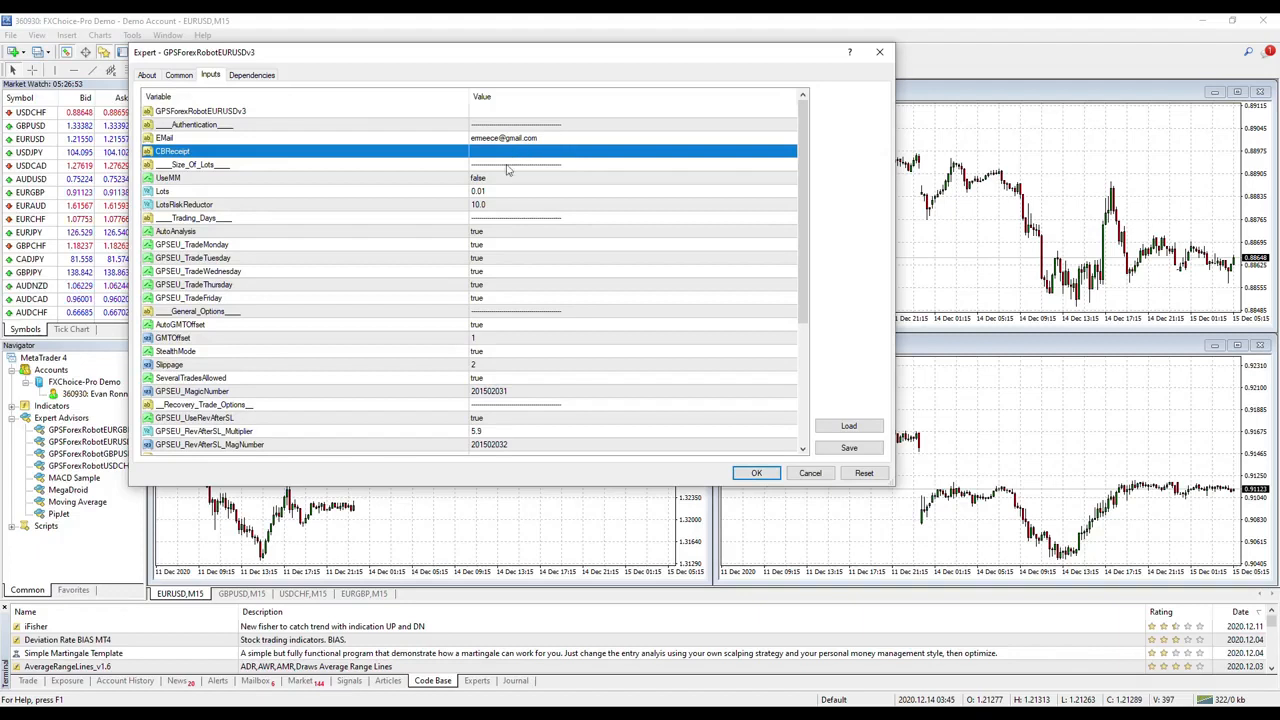
{"action": "left_click", "coordinate": [490, 181]}
{"action": "left_click", "coordinate": [488, 180]}
{"action": "left_click", "coordinate": [489, 181]}
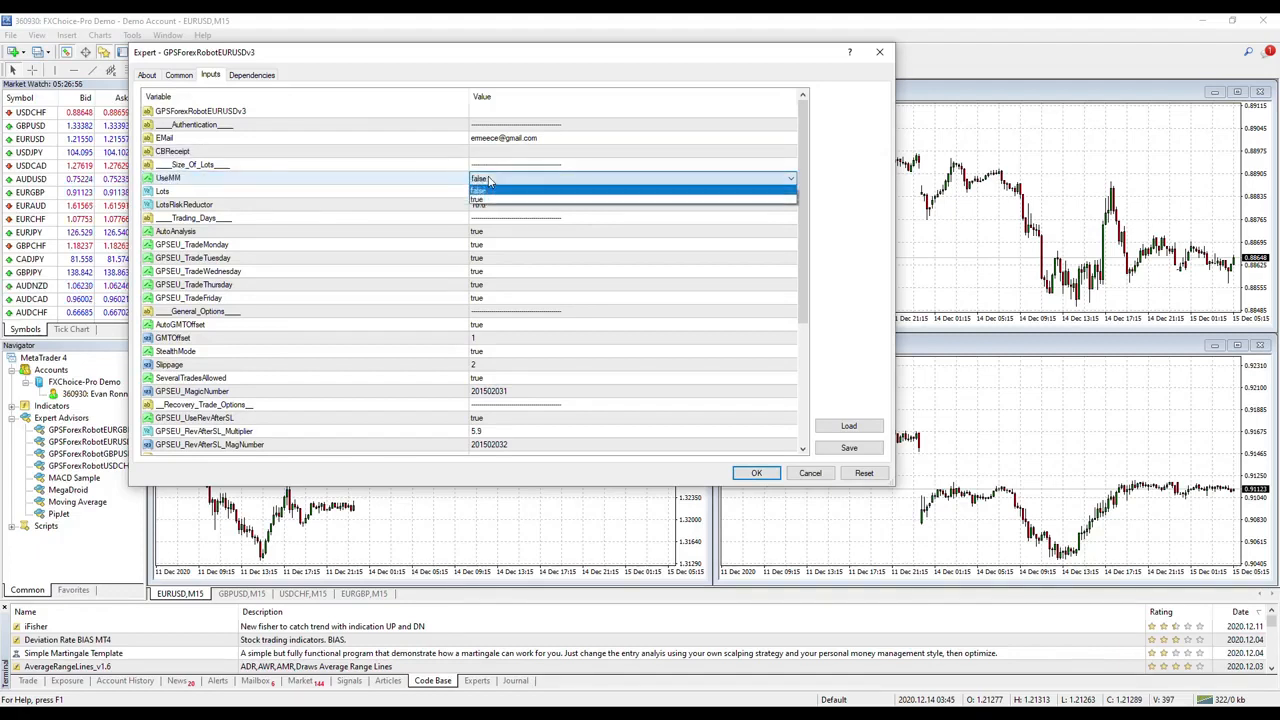
{"action": "left_click", "coordinate": [487, 203]}
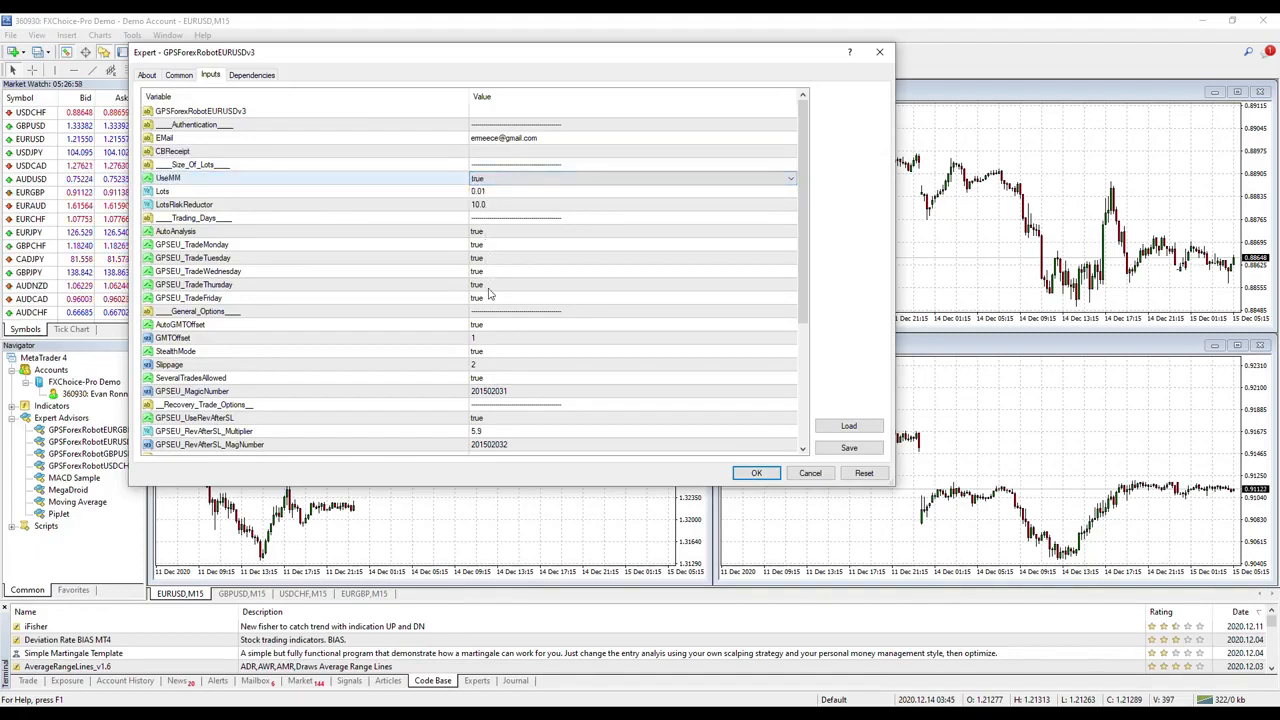
Step: Set the GPSEU_UseTrailingStop input of the EURUSD robot to true
{"action": "scroll", "coordinate": [578, 376], "scroll_direction": "down", "scroll_amount": 2}
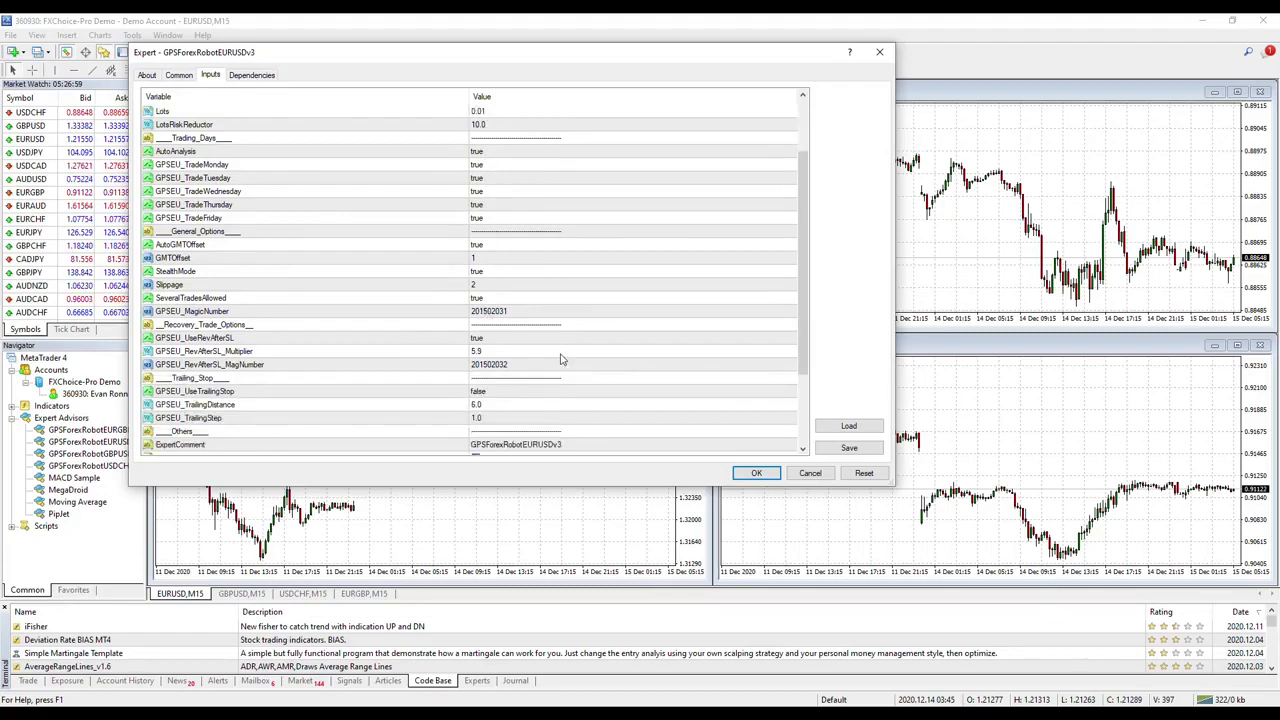
{"action": "scroll", "coordinate": [560, 361], "scroll_direction": "down", "scroll_amount": 1}
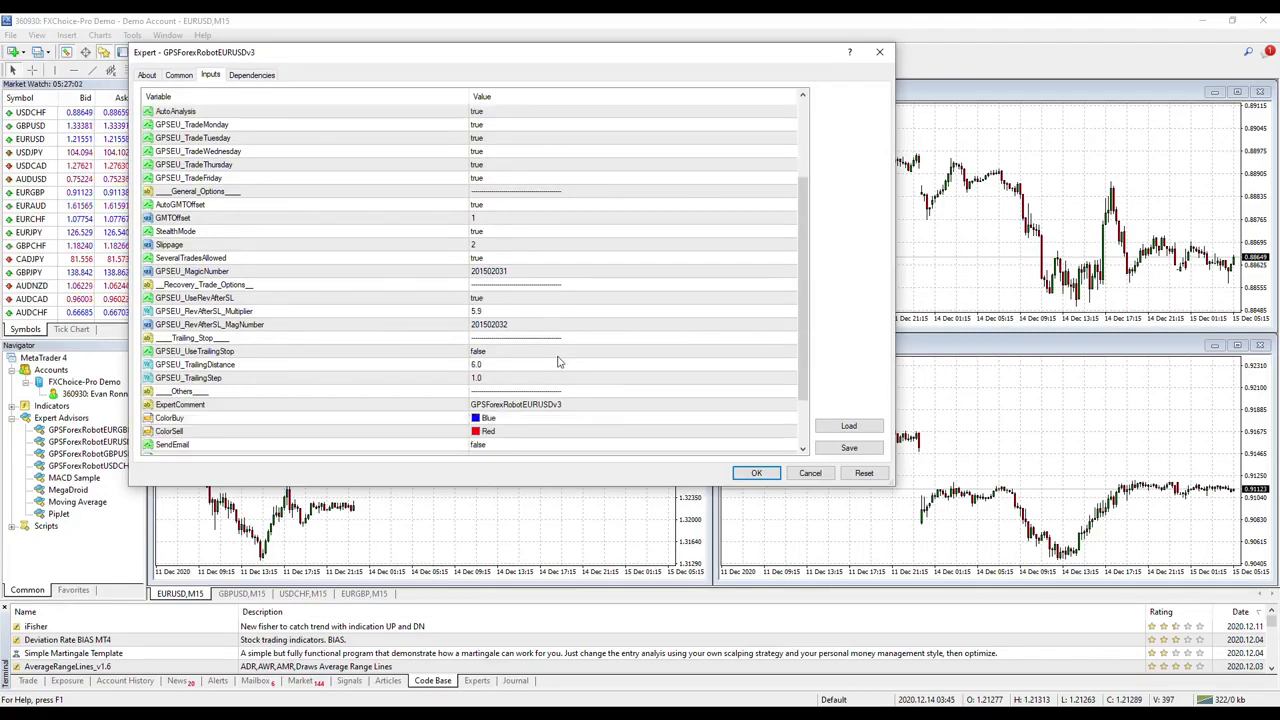
{"action": "left_click", "coordinate": [483, 354]}
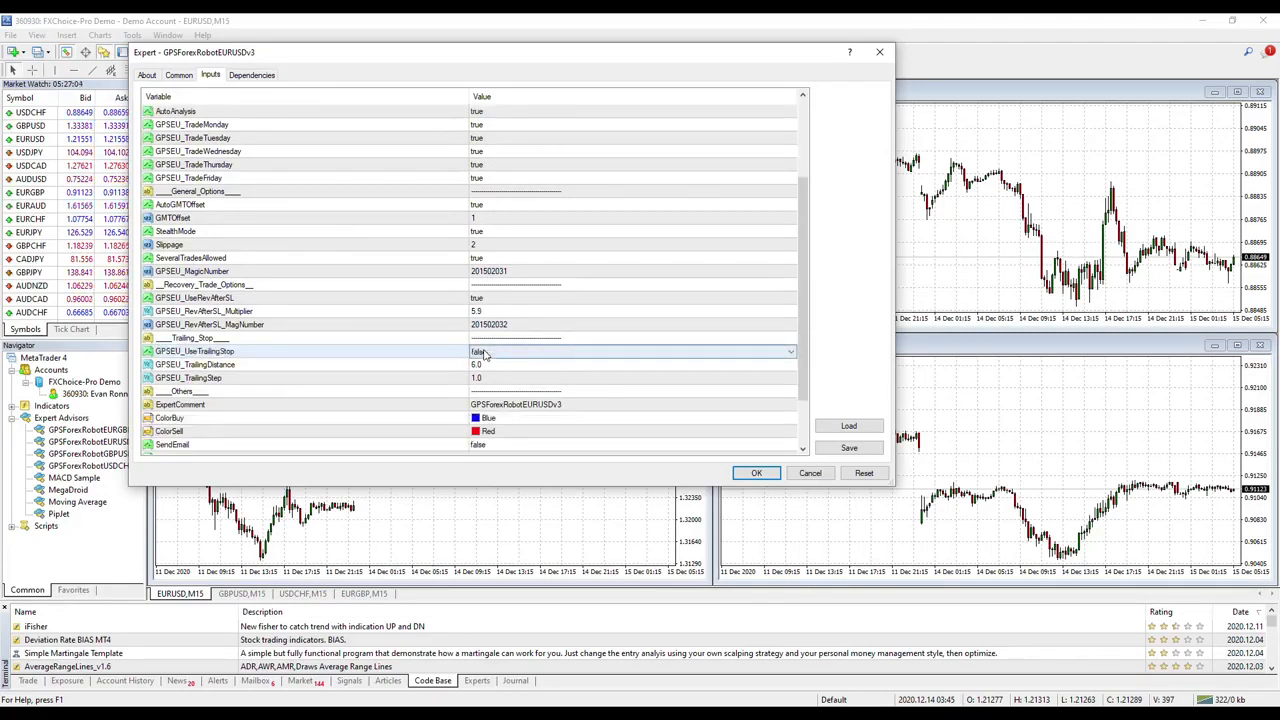
{"action": "left_click", "coordinate": [497, 355]}
{"action": "left_click", "coordinate": [502, 374]}
Step: Review the EURUSD robot's input list, apply the changed inputs and dismiss the DLL imports alert
{"action": "left_click", "coordinate": [801, 342]}
{"action": "left_click_drag", "start_coordinate": [801, 342], "coordinate": [802, 275]}
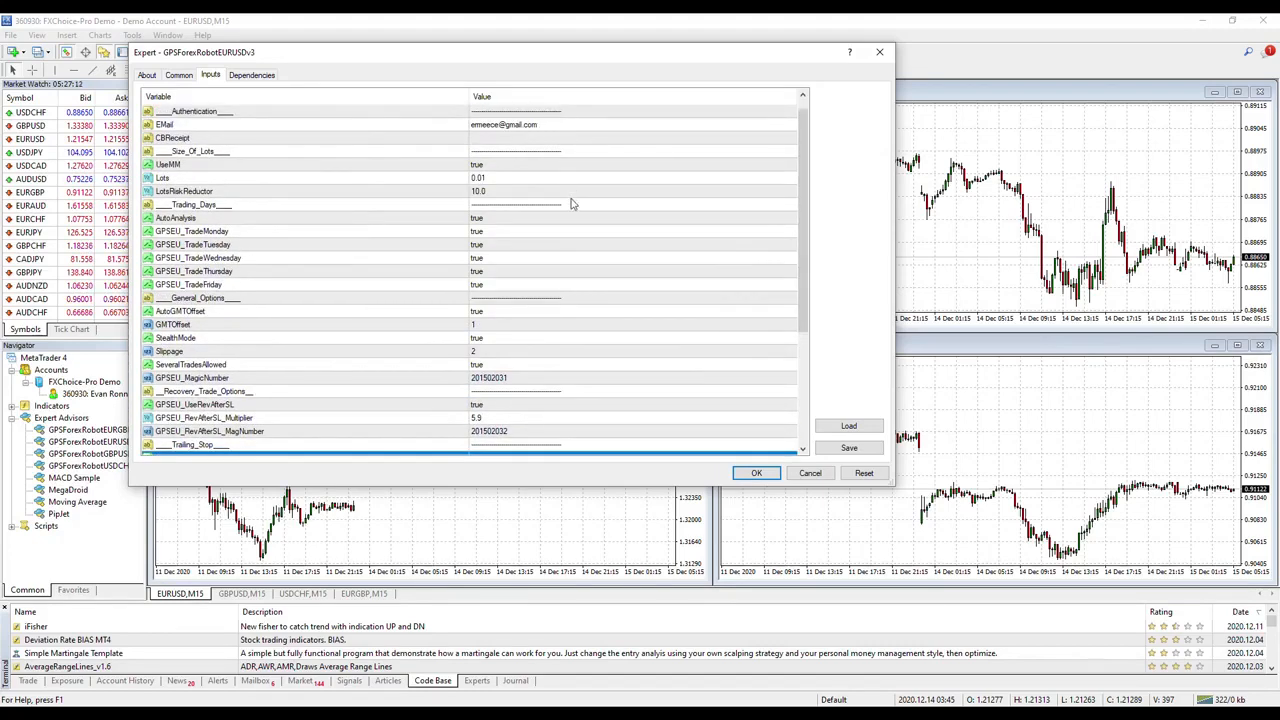
{"action": "scroll", "coordinate": [700, 220], "scroll_direction": "up", "scroll_amount": 1}
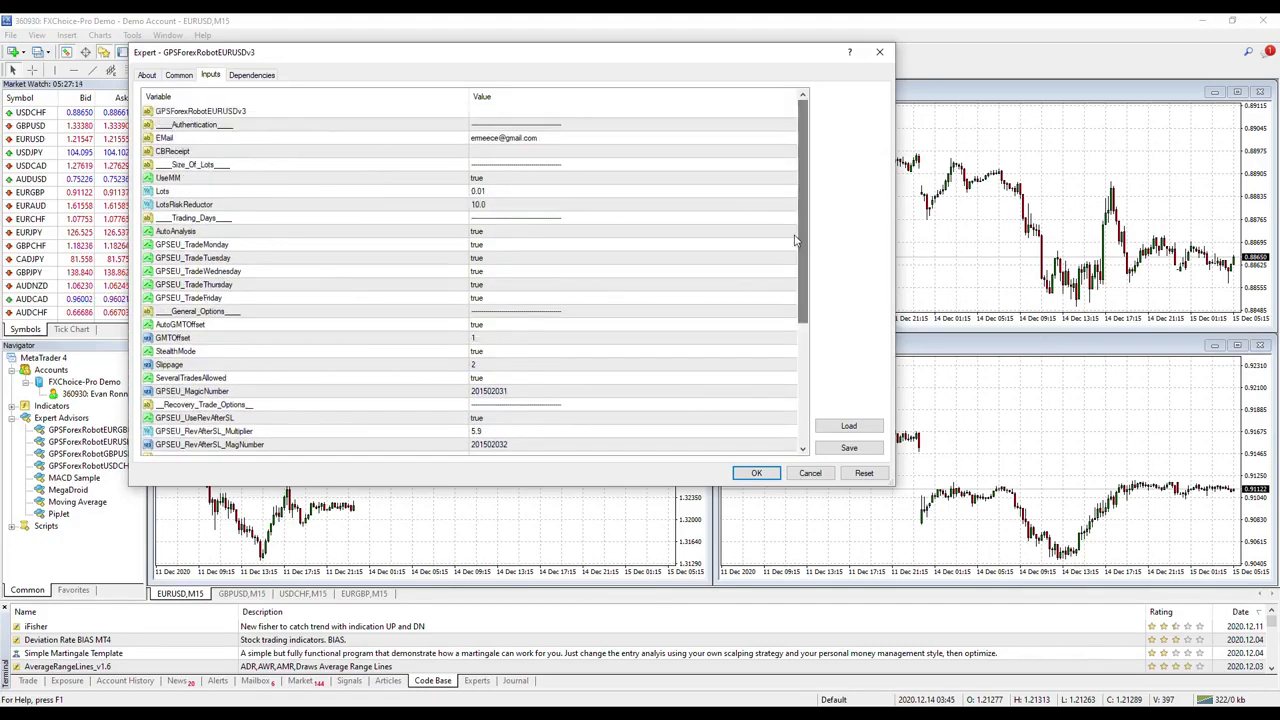
{"action": "left_click", "coordinate": [504, 154]}
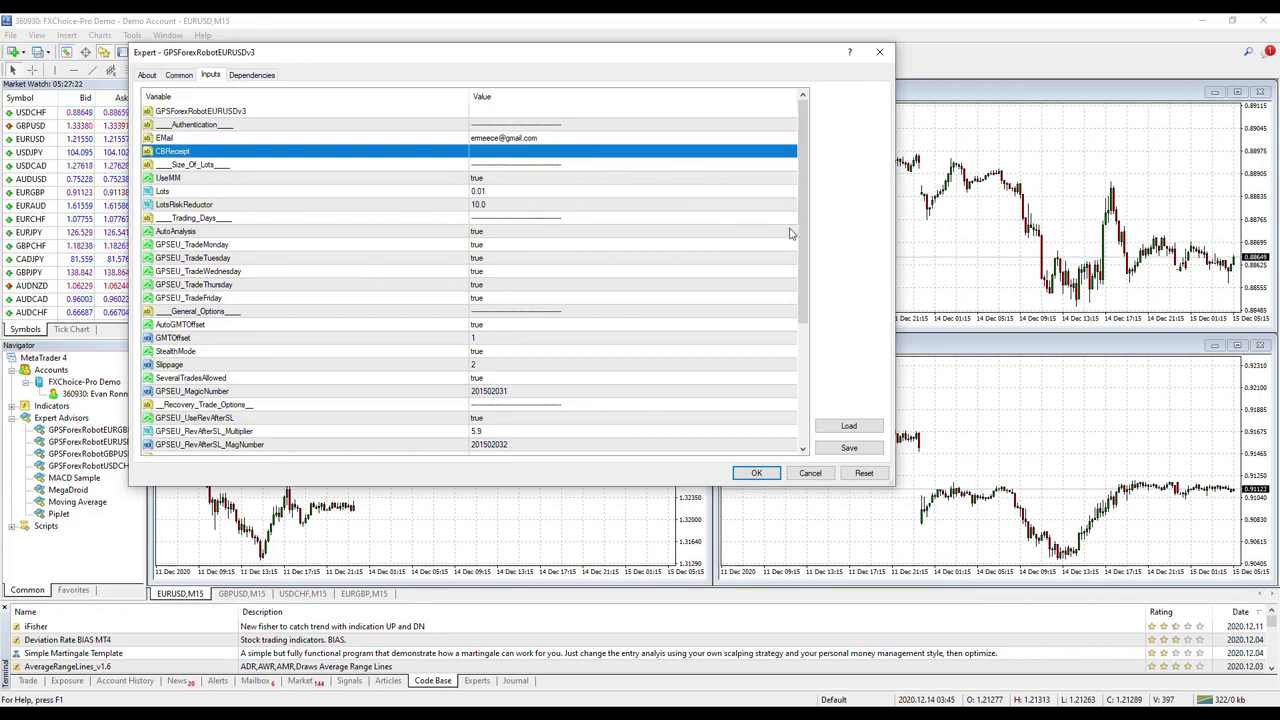
{"action": "left_click_drag", "start_coordinate": [808, 219], "coordinate": [815, 349]}
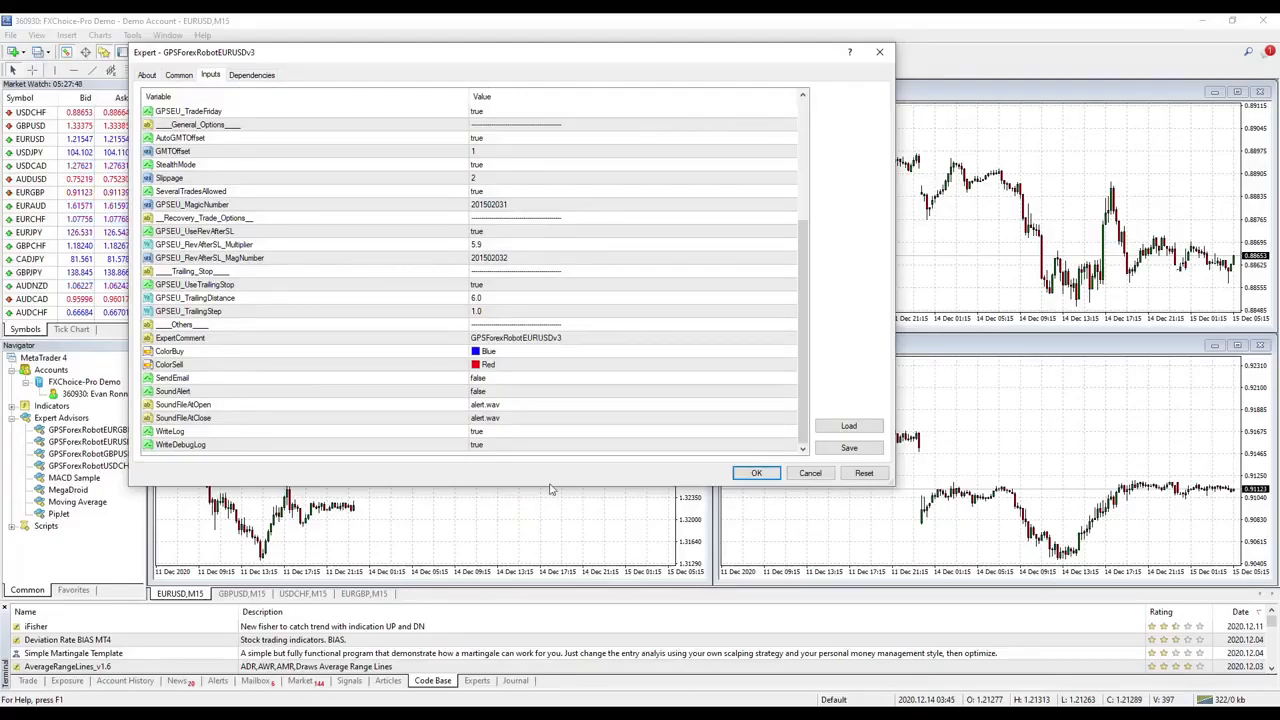
{"action": "left_click_drag", "start_coordinate": [808, 402], "coordinate": [817, 270]}
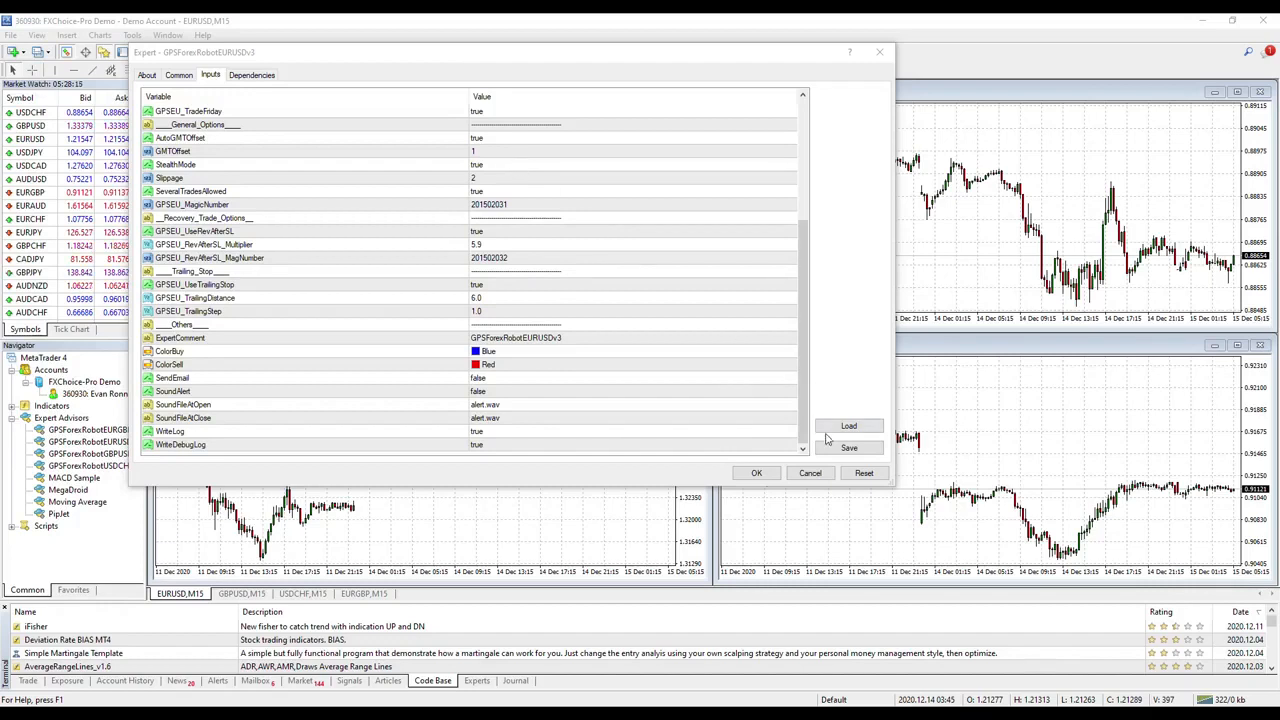
{"action": "left_click", "coordinate": [757, 474]}
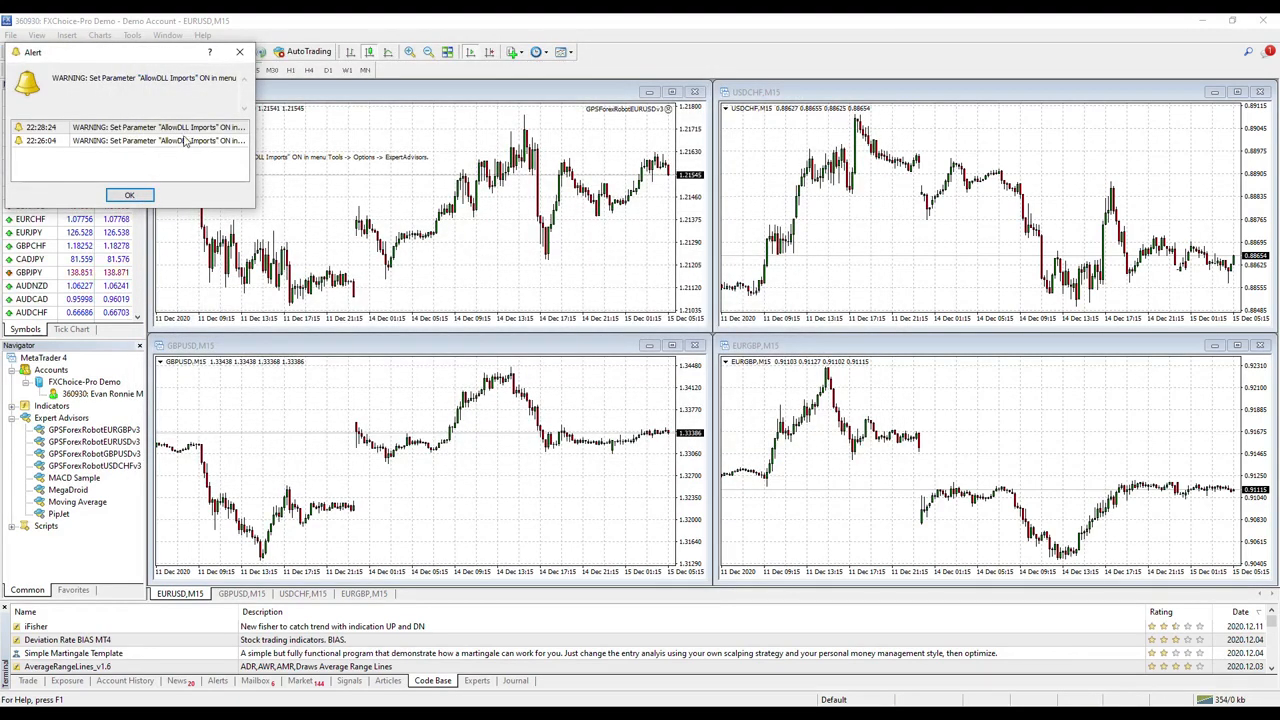
{"action": "left_click", "coordinate": [129, 194]}
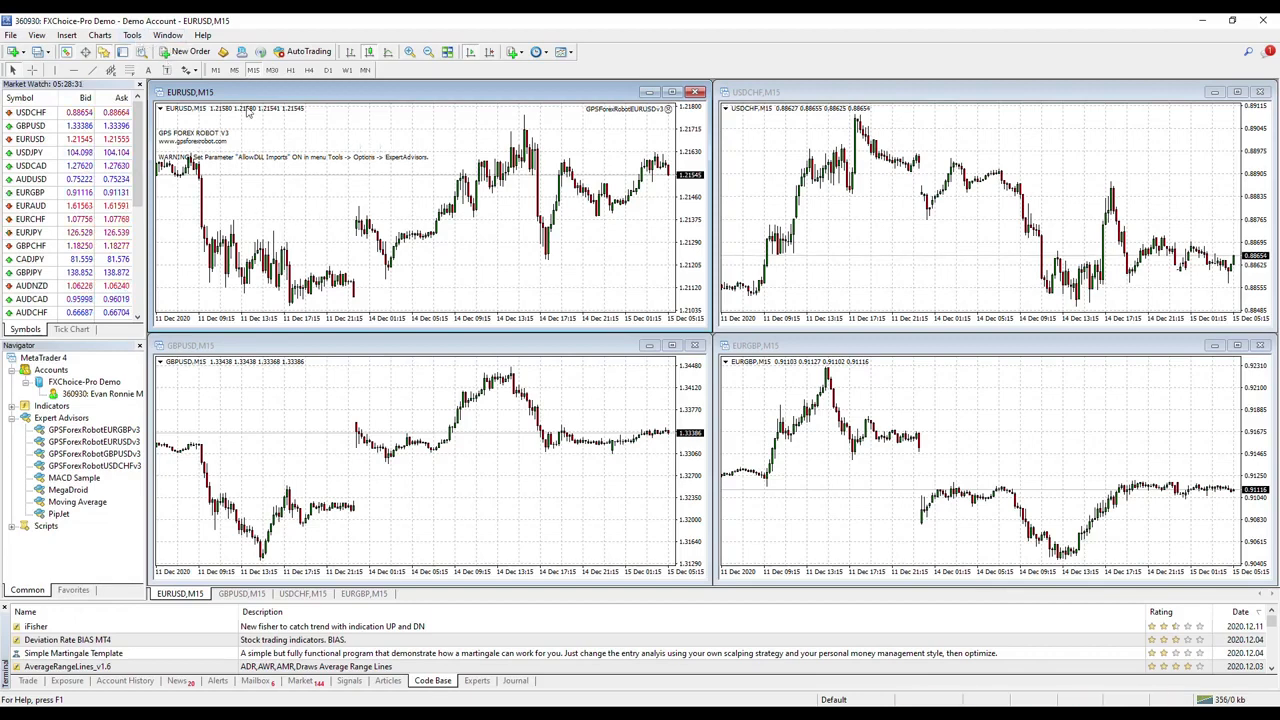
Step: Reopen the EURUSD expert advisor's properties and examine its about, common, inputs and dependencies settings
{"action": "right_click", "coordinate": [409, 116]}
{"action": "mouse_move", "coordinate": [472, 191]}
{"action": "left_click", "coordinate": [574, 198]}
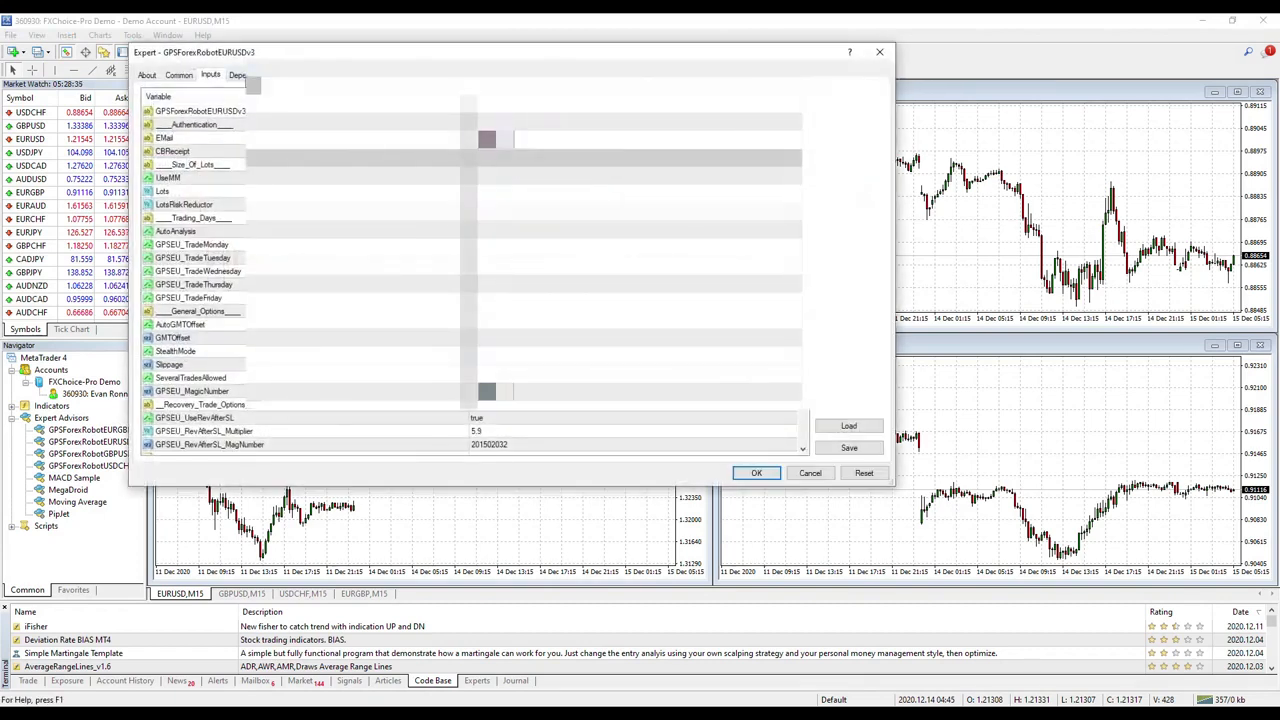
{"action": "left_click", "coordinate": [179, 75]}
{"action": "left_click", "coordinate": [147, 75]}
{"action": "left_click", "coordinate": [179, 75]}
{"action": "left_click", "coordinate": [211, 75]}
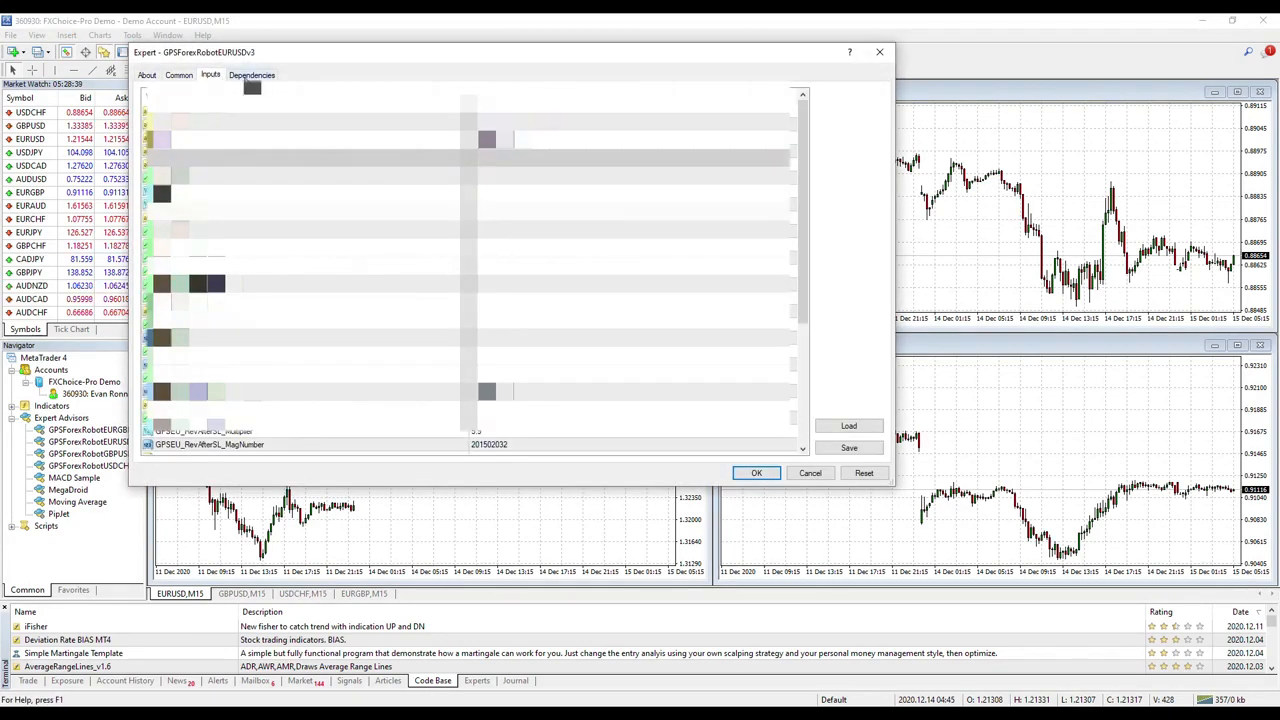
{"action": "left_click", "coordinate": [250, 76]}
{"action": "left_click", "coordinate": [181, 76]}
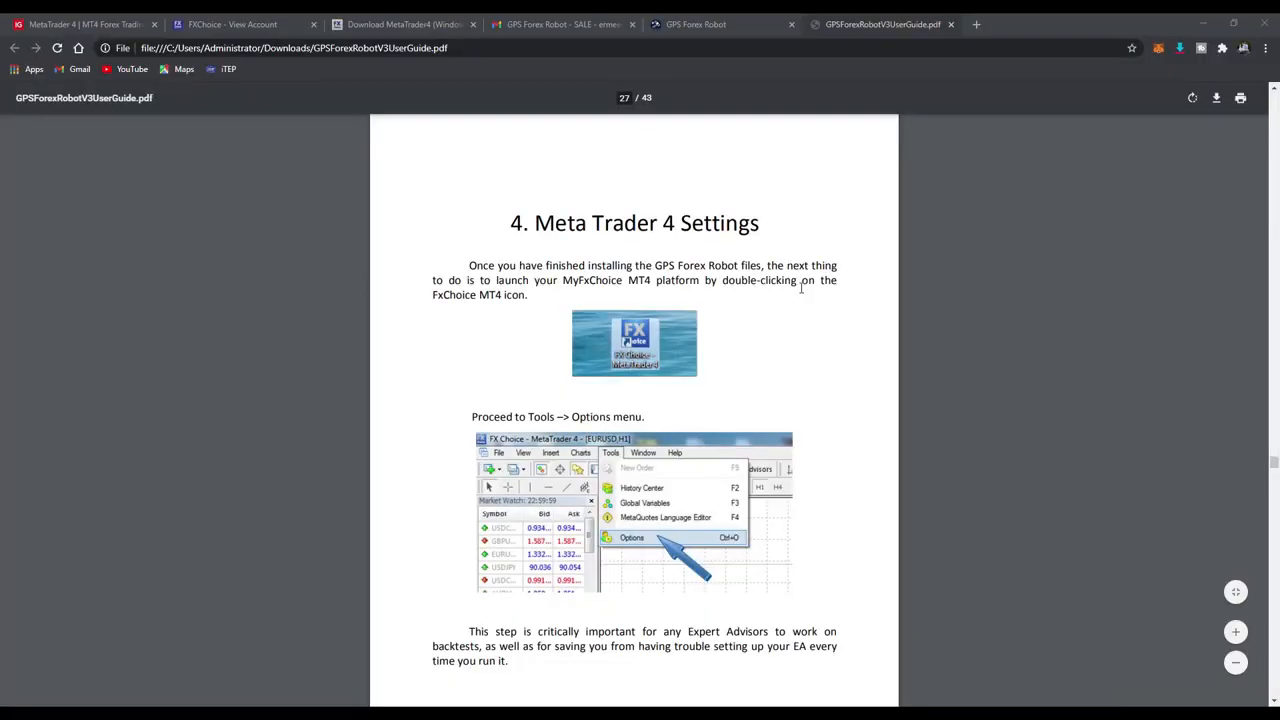
Step: Switch to Chrome and read the Meta Trader 4 Settings section of the GPS Forex Robot user guide, checking the member downloads page as well
{"action": "scroll", "coordinate": [802, 304], "scroll_direction": "down", "scroll_amount": 1}
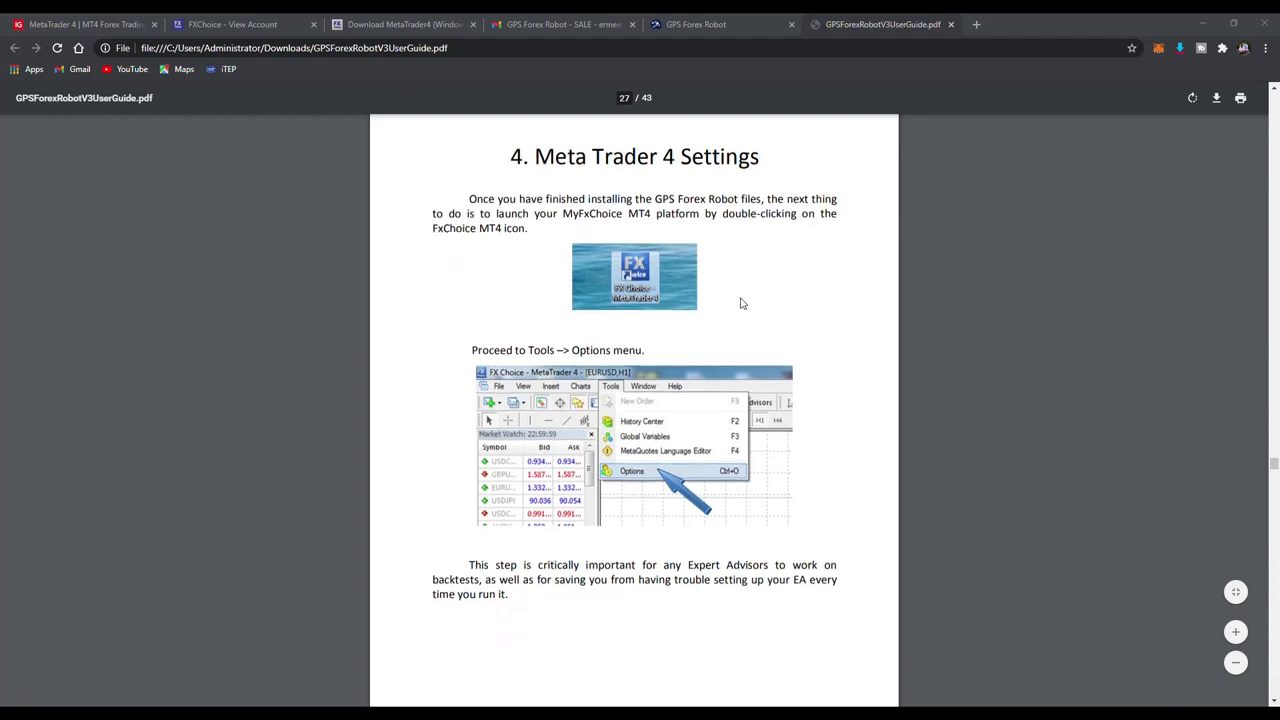
{"action": "left_click", "coordinate": [714, 25]}
{"action": "scroll", "coordinate": [808, 330], "scroll_direction": "down", "scroll_amount": 10}
{"action": "scroll", "coordinate": [803, 394], "scroll_direction": "down", "scroll_amount": 3}
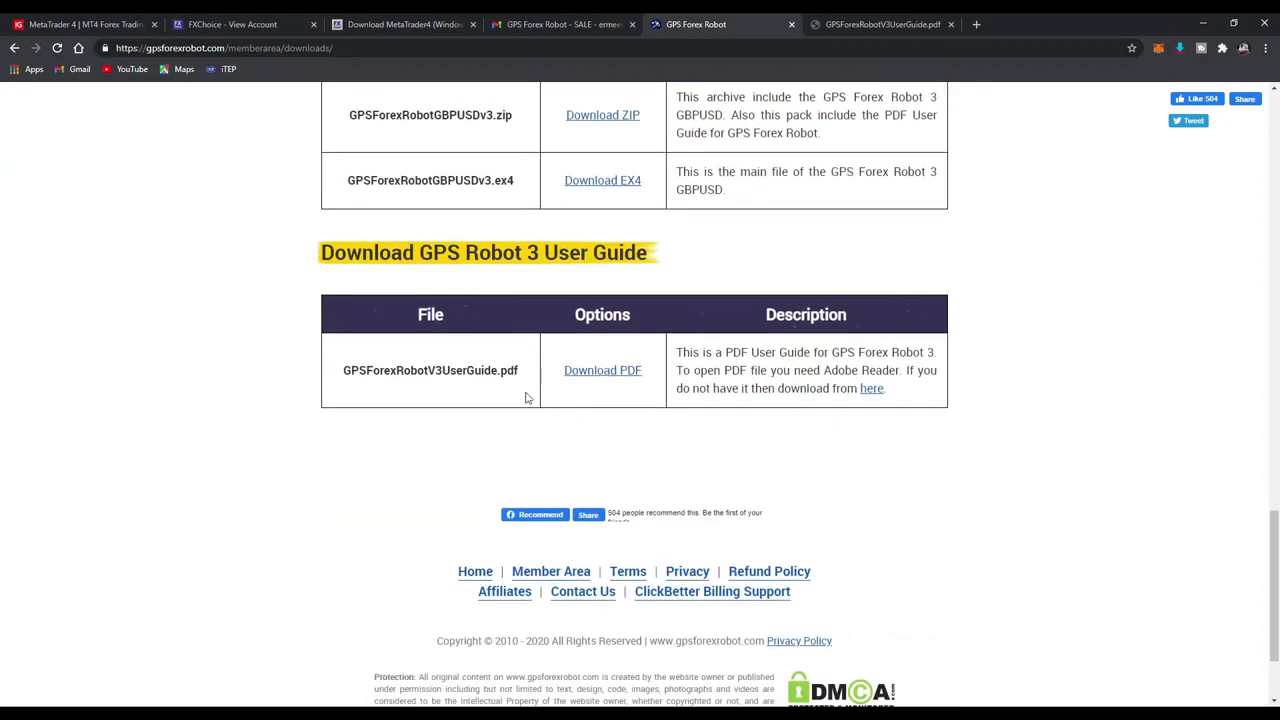
{"action": "left_click", "coordinate": [880, 27]}
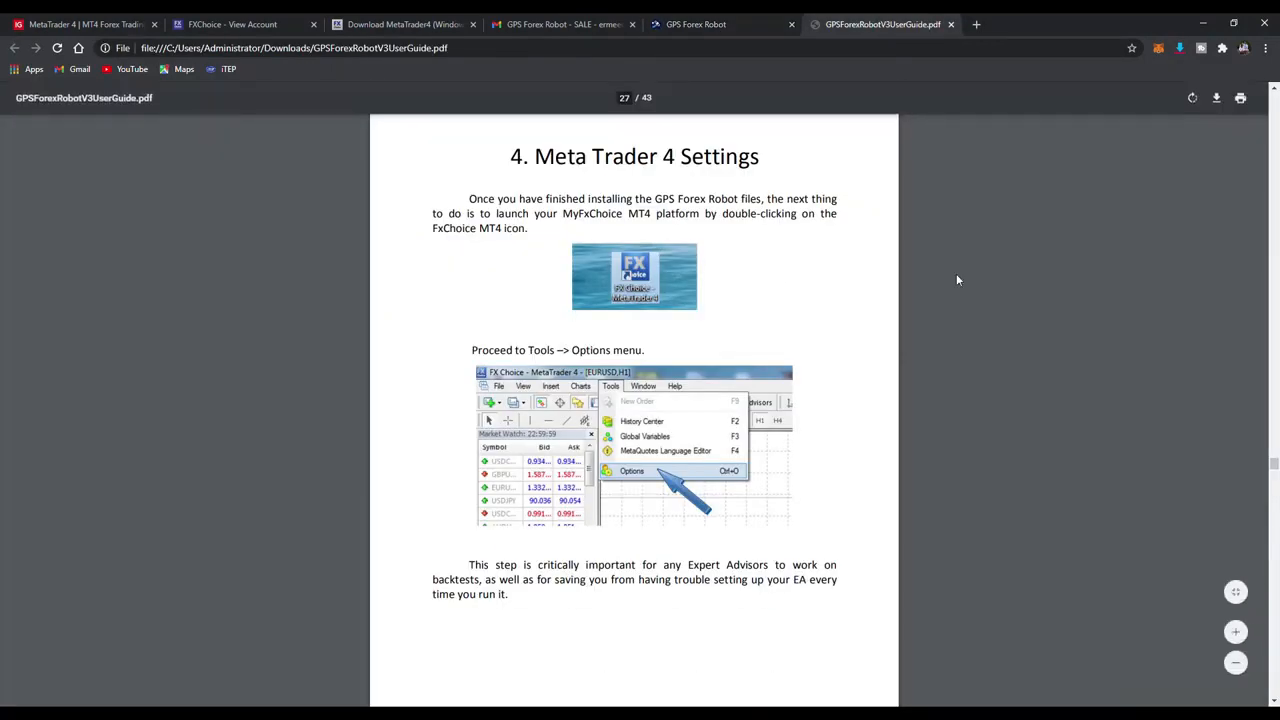
{"action": "scroll", "coordinate": [956, 275], "scroll_direction": "down", "scroll_amount": 2}
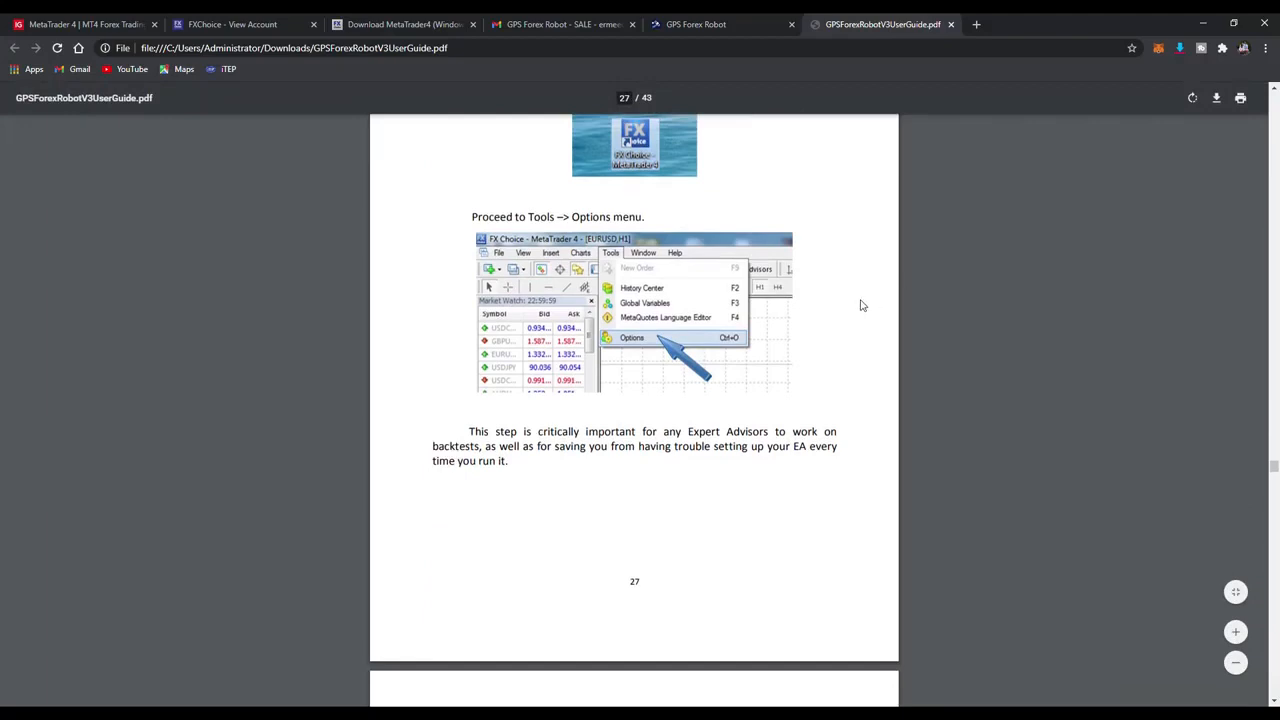
{"action": "scroll", "coordinate": [820, 376], "scroll_direction": "up", "scroll_amount": 3}
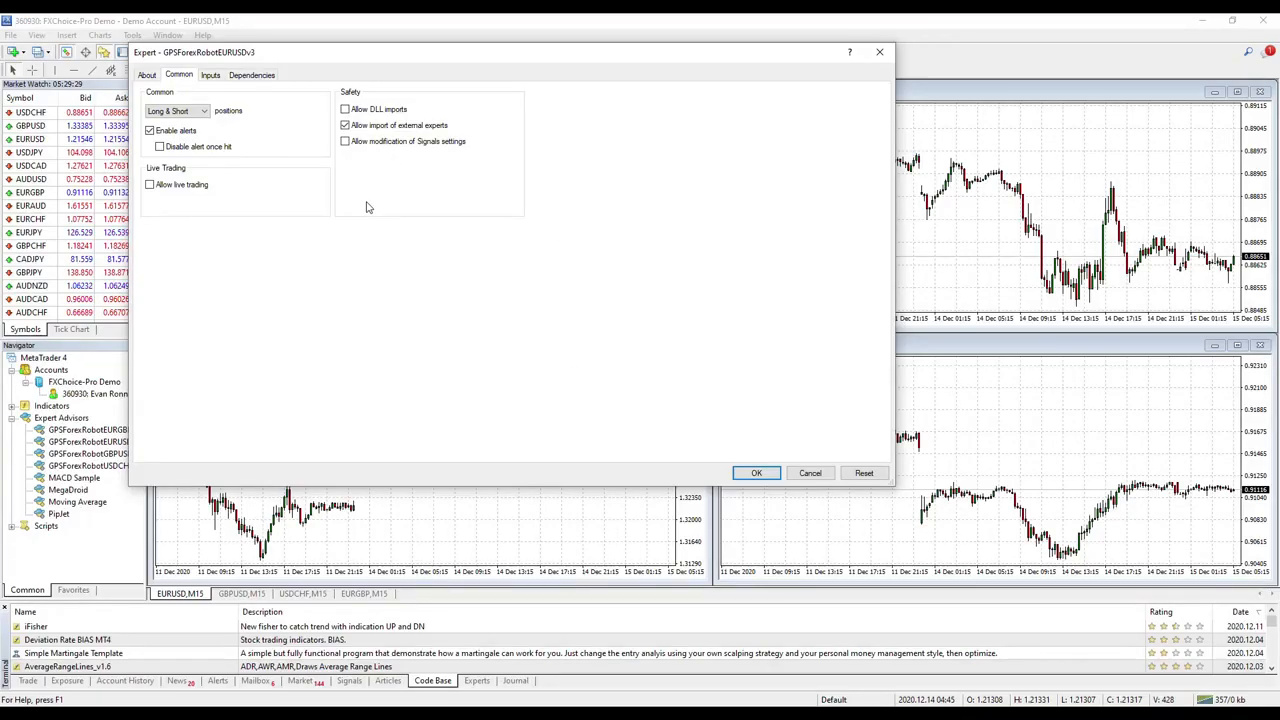
Step: Close the EURUSD robot's properties in MetaTrader 4 and open the platform options for Expert Advisors
{"action": "left_click", "coordinate": [776, 472]}
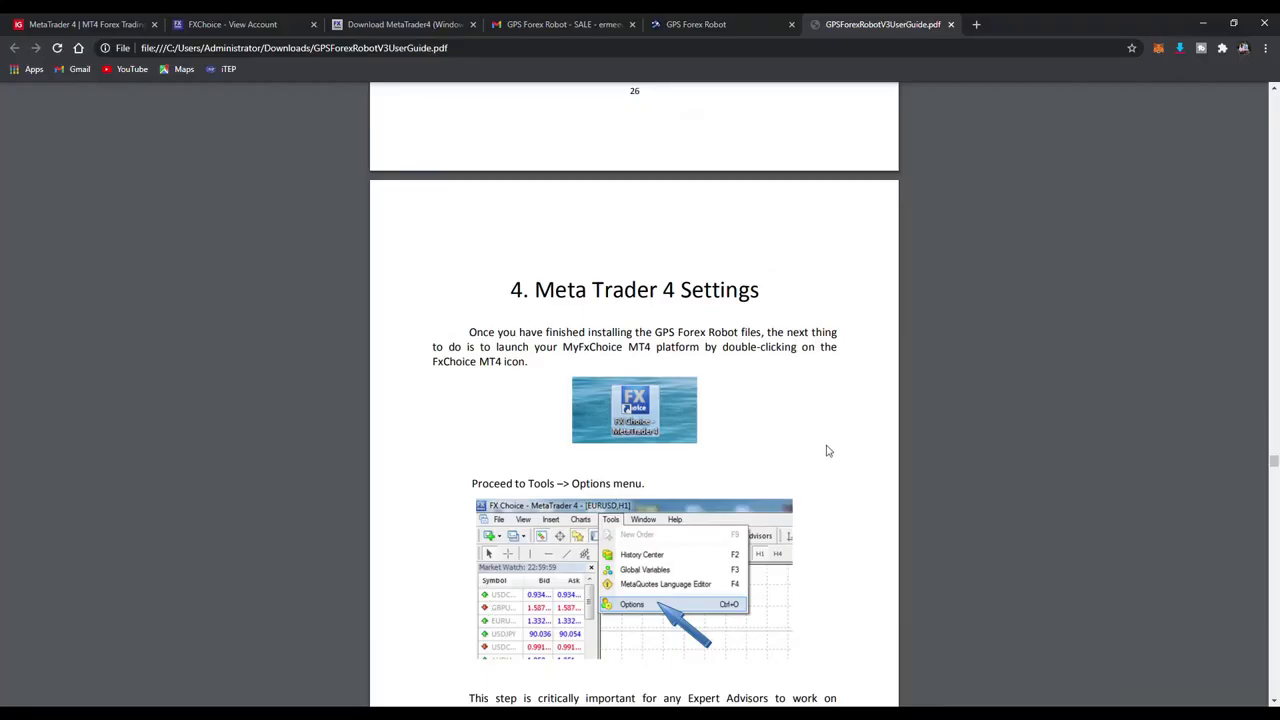
{"action": "scroll", "coordinate": [830, 452], "scroll_direction": "down", "scroll_amount": 3}
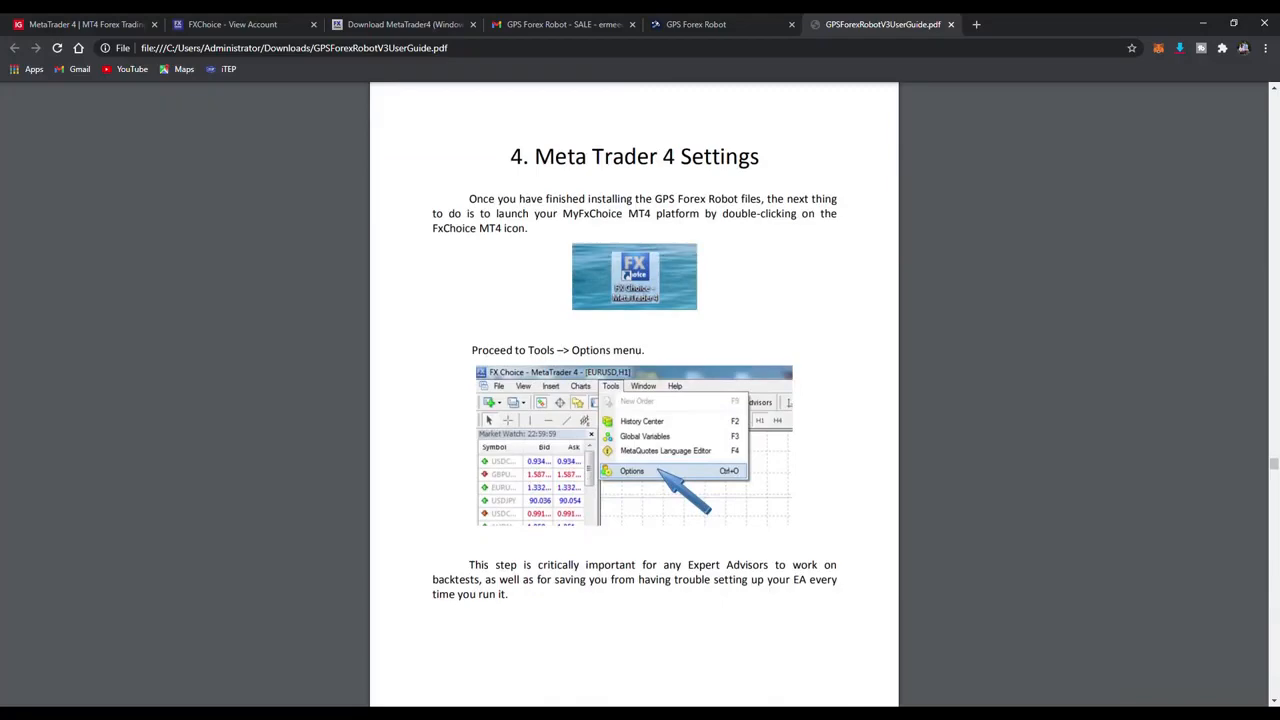
{"action": "key", "text": "alt+Tab"}
{"action": "left_click", "coordinate": [132, 35]}
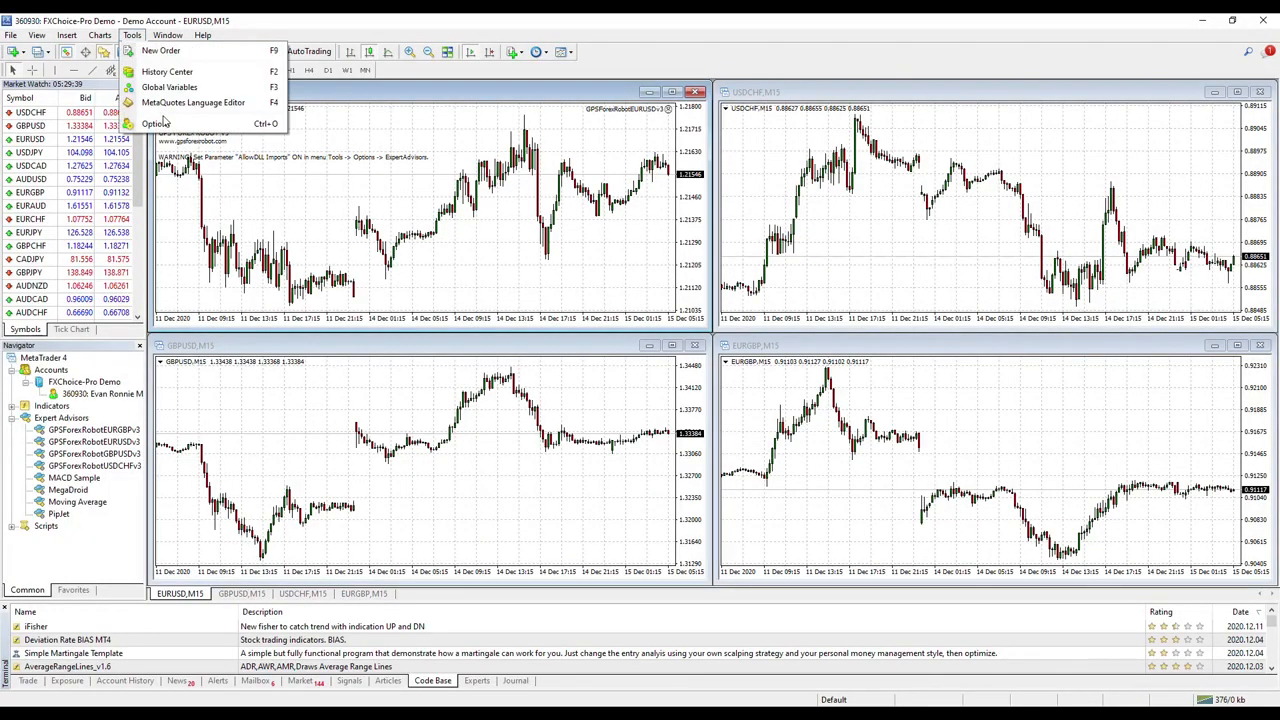
{"action": "left_click", "coordinate": [160, 123]}
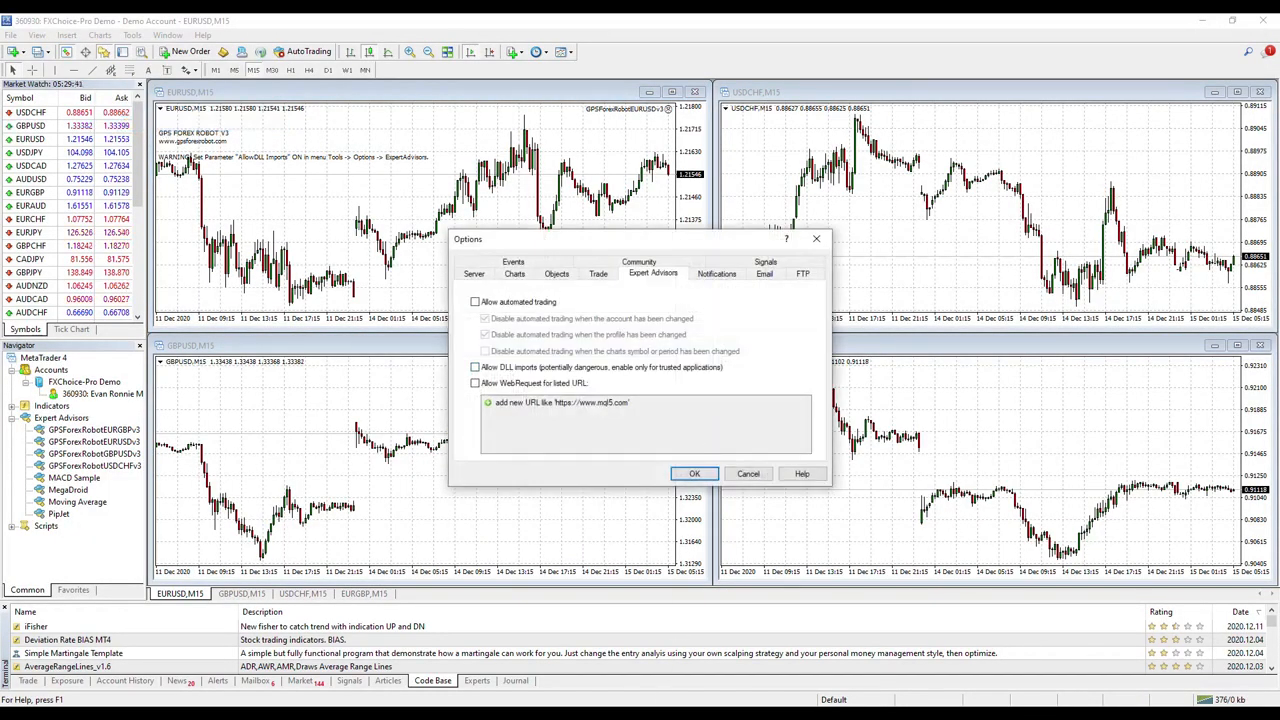
Step: Switch to the user guide in Chrome and read which Expert Advisors options page 28 requires
{"action": "key", "text": "alt+Tab"}
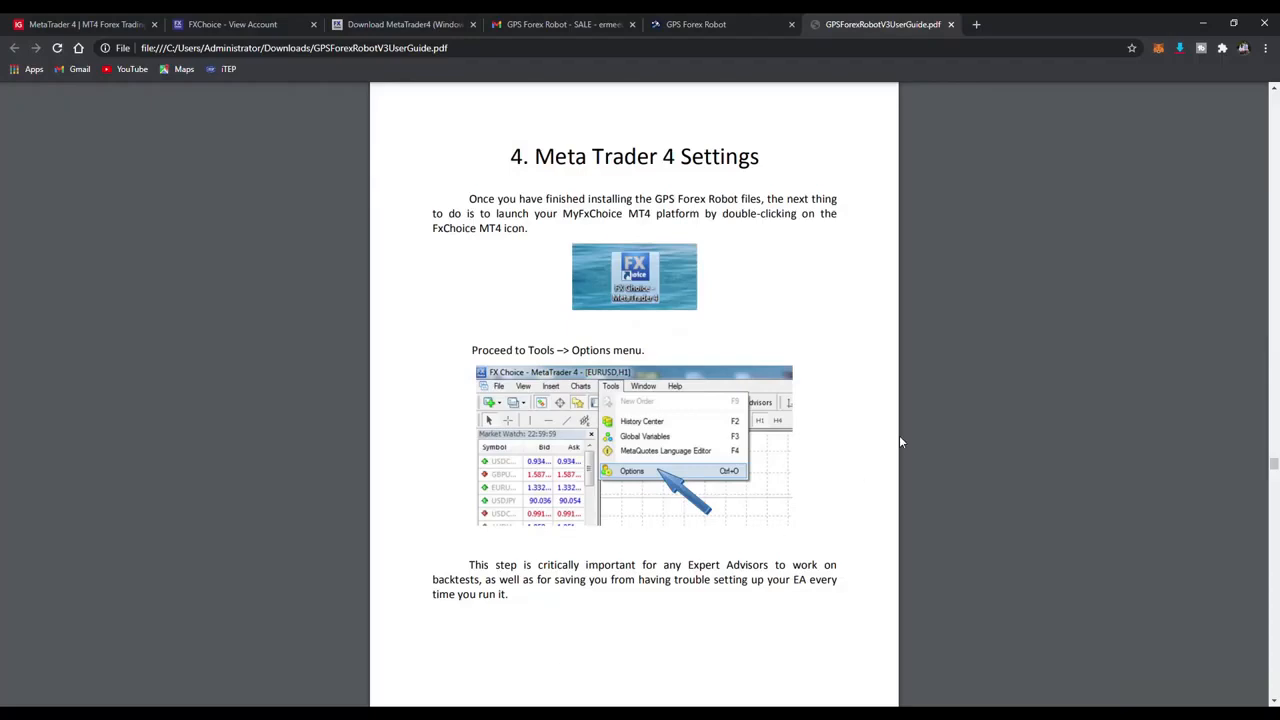
{"action": "scroll", "coordinate": [891, 443], "scroll_direction": "down", "scroll_amount": 3}
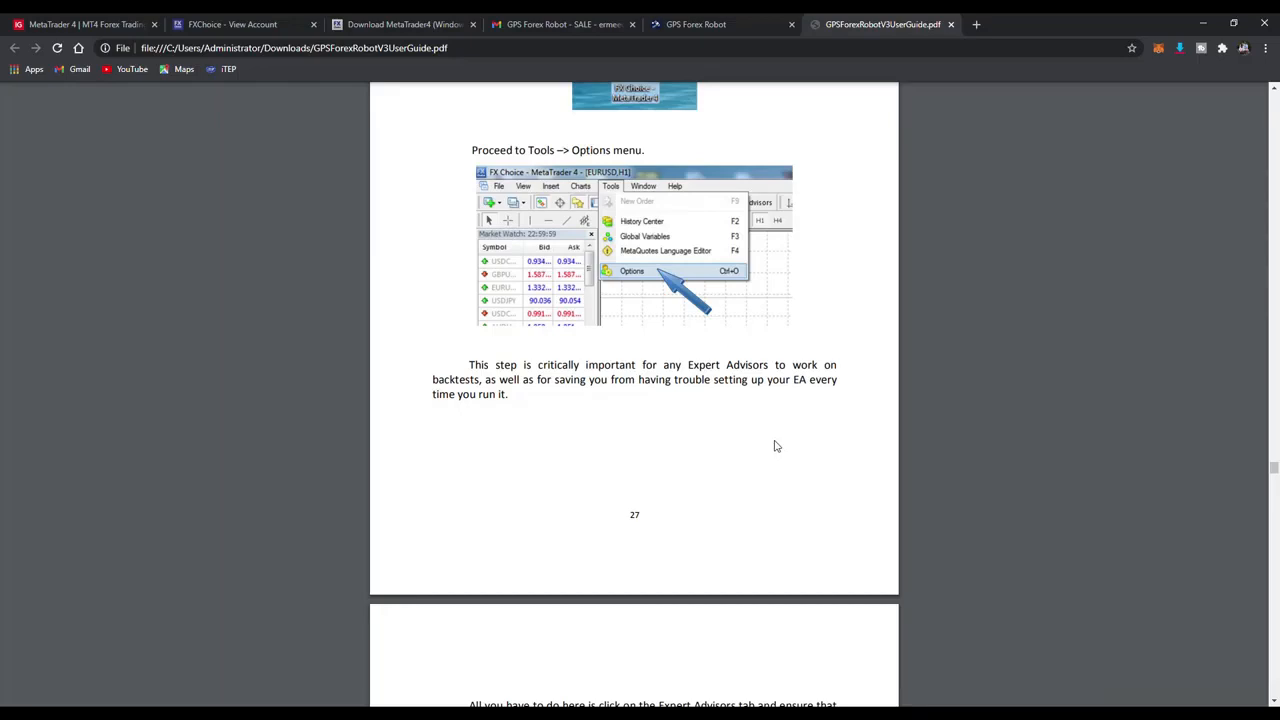
{"action": "scroll", "coordinate": [843, 443], "scroll_direction": "down", "scroll_amount": 5}
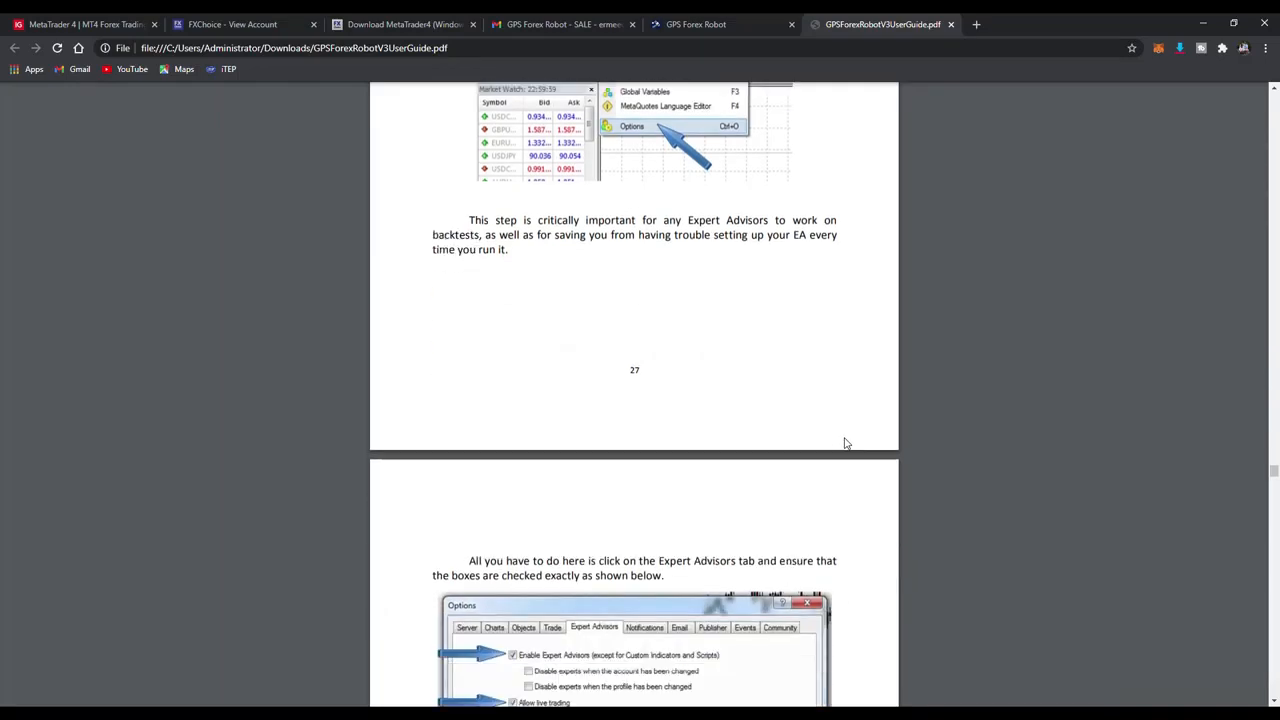
{"action": "scroll", "coordinate": [851, 443], "scroll_direction": "down", "scroll_amount": 1}
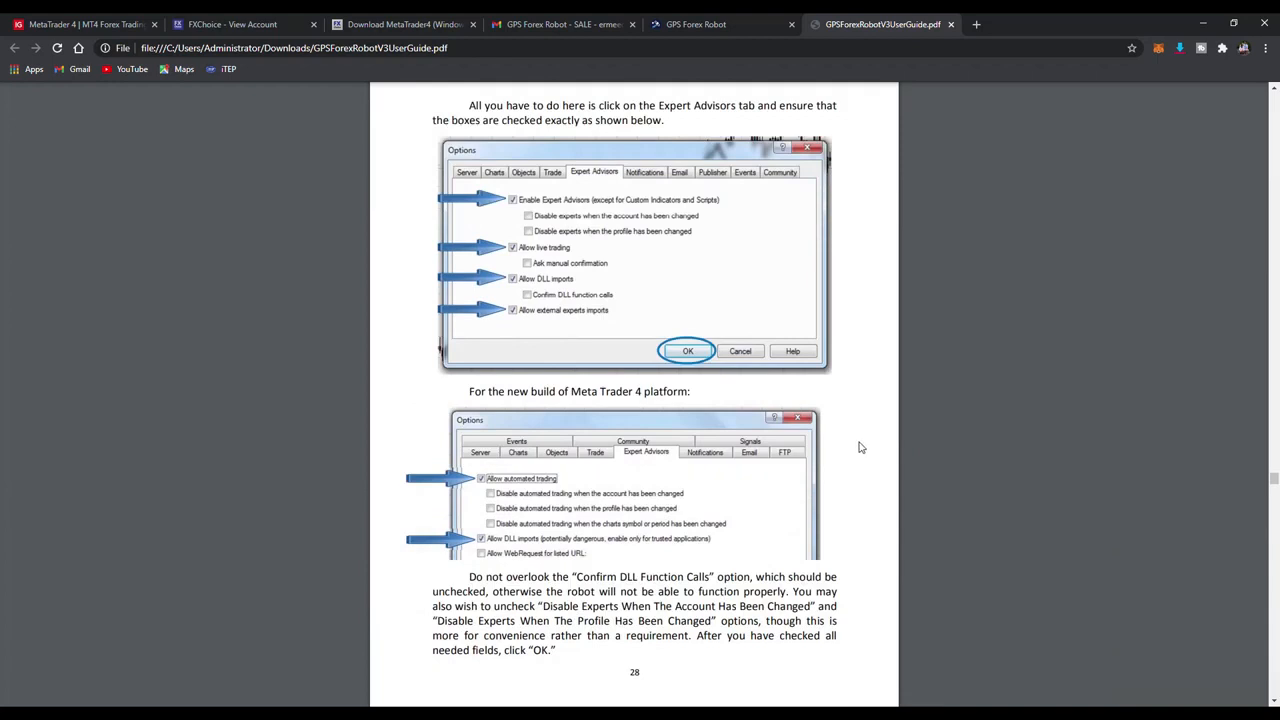
{"action": "scroll", "coordinate": [900, 325], "scroll_direction": "up", "scroll_amount": 1}
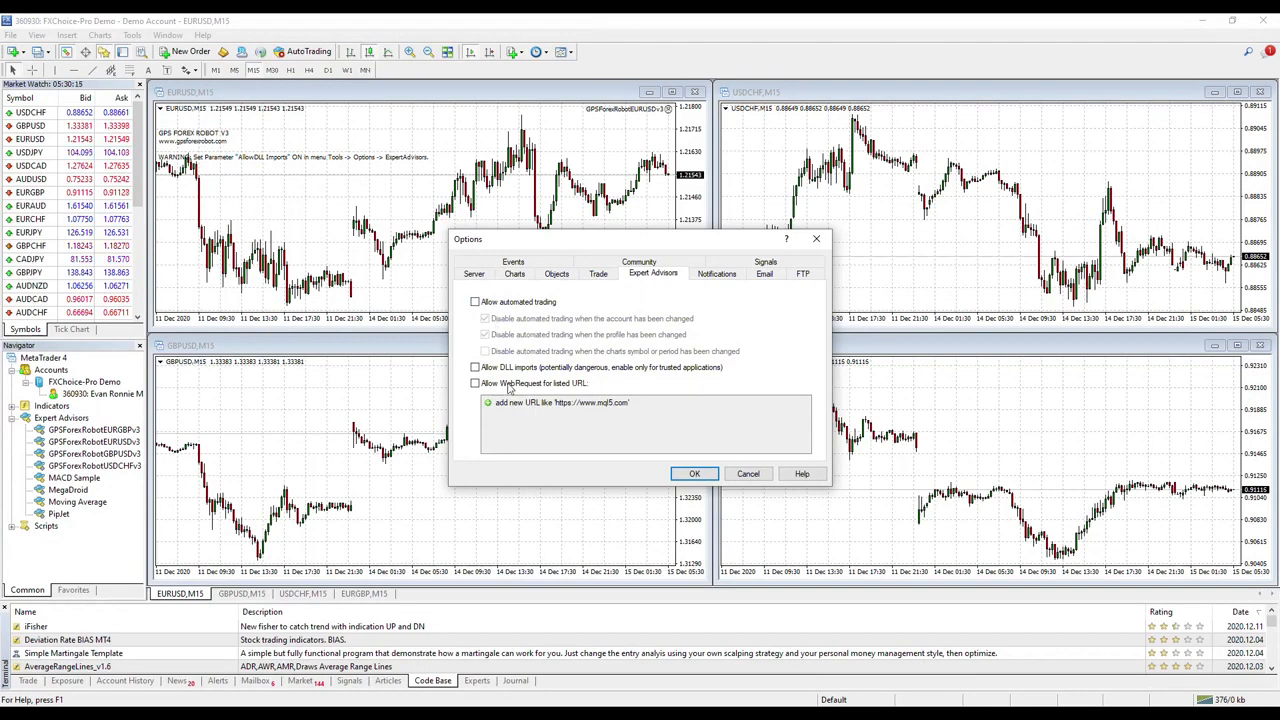
Step: Enable automated trading, DLL imports and WebRequest for listed URLs in the MetaTrader 4 Expert Advisors options
{"action": "left_click", "coordinate": [475, 301]}
{"action": "left_click", "coordinate": [476, 368]}
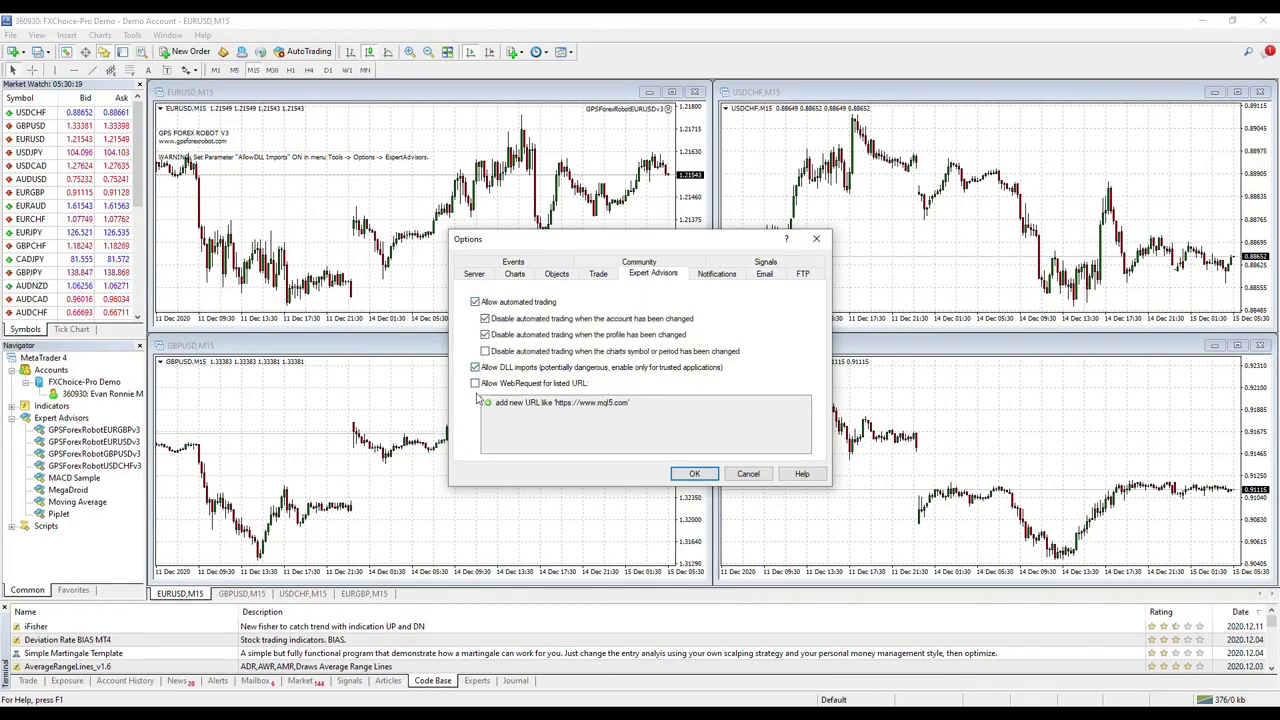
{"action": "left_click", "coordinate": [476, 385]}
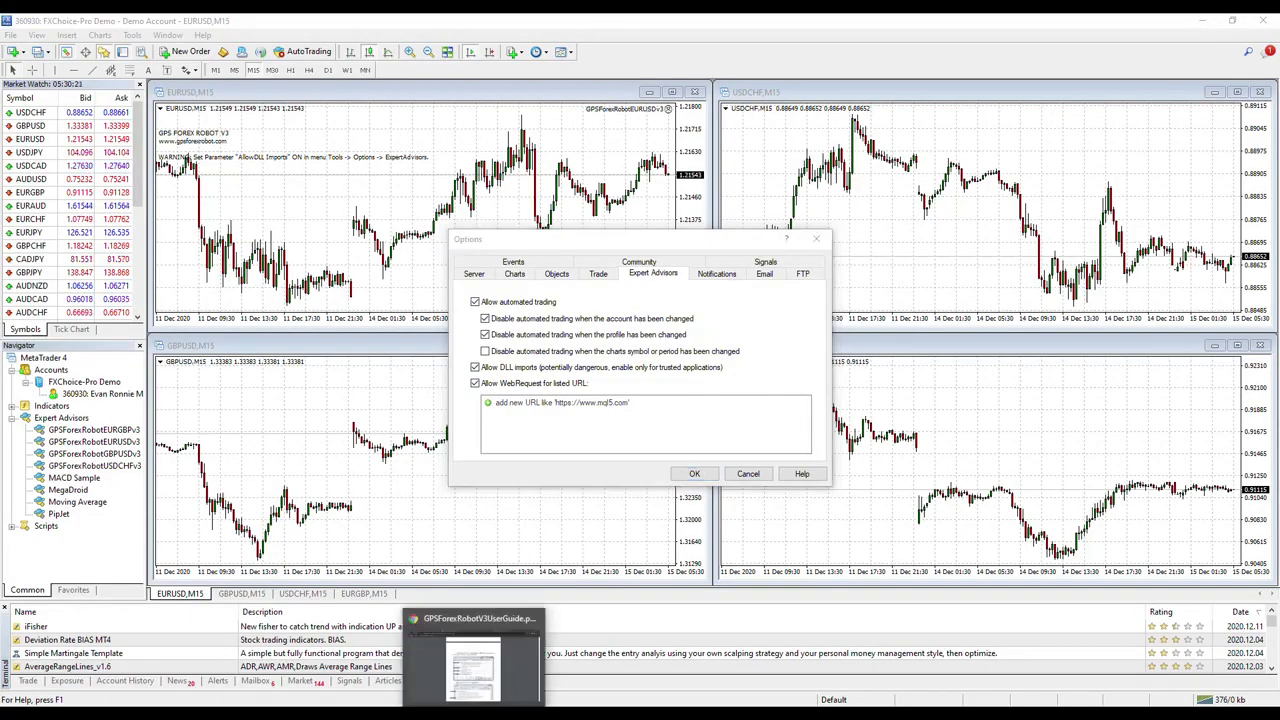
Step: Return to the user guide in Chrome and compare the chosen Expert Advisors options with its screenshots for the old and new builds
{"action": "left_click", "coordinate": [475, 660]}
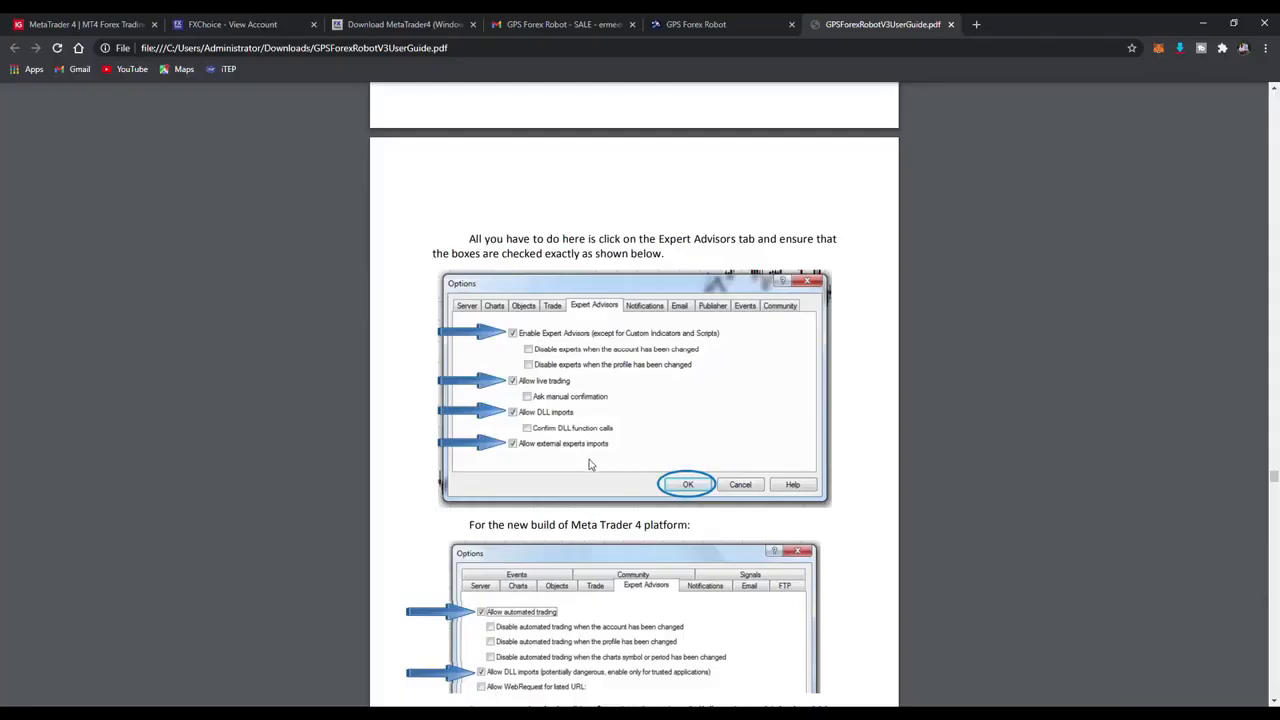
{"action": "scroll", "coordinate": [812, 481], "scroll_direction": "down", "scroll_amount": 1}
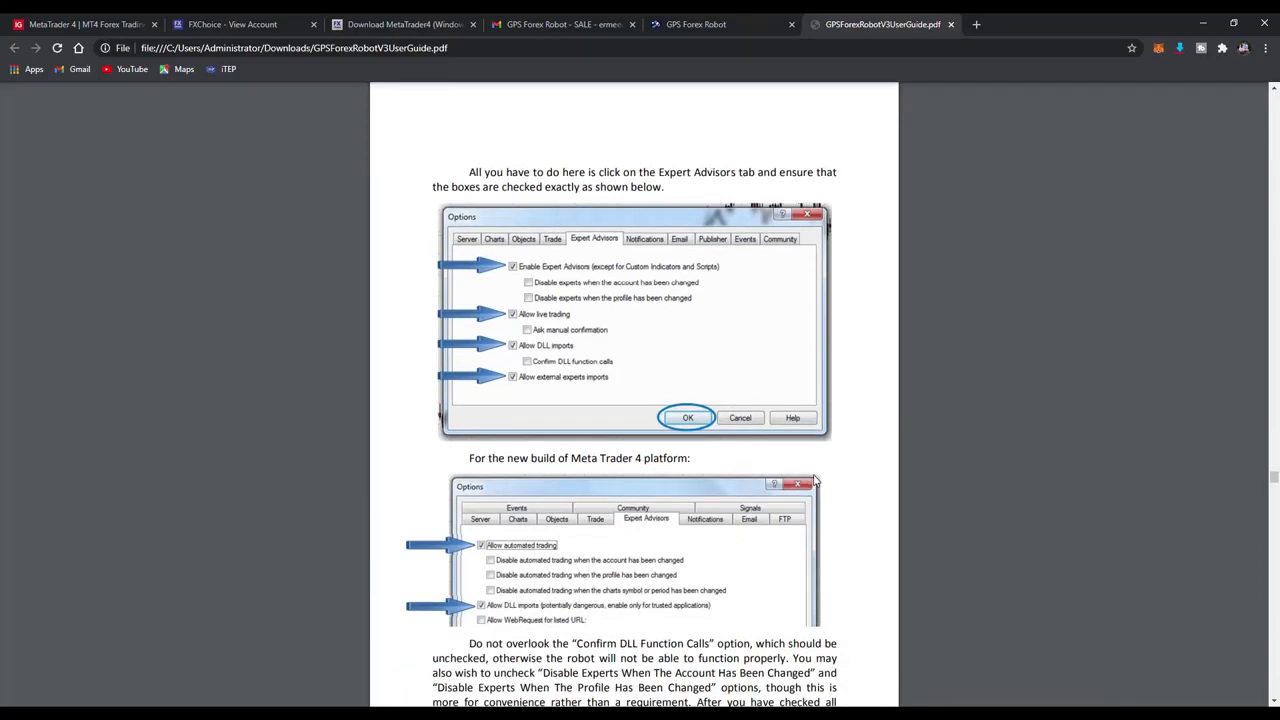
{"action": "scroll", "coordinate": [810, 540], "scroll_direction": "down", "scroll_amount": 2}
{"action": "scroll", "coordinate": [811, 534], "scroll_direction": "up", "scroll_amount": 1}
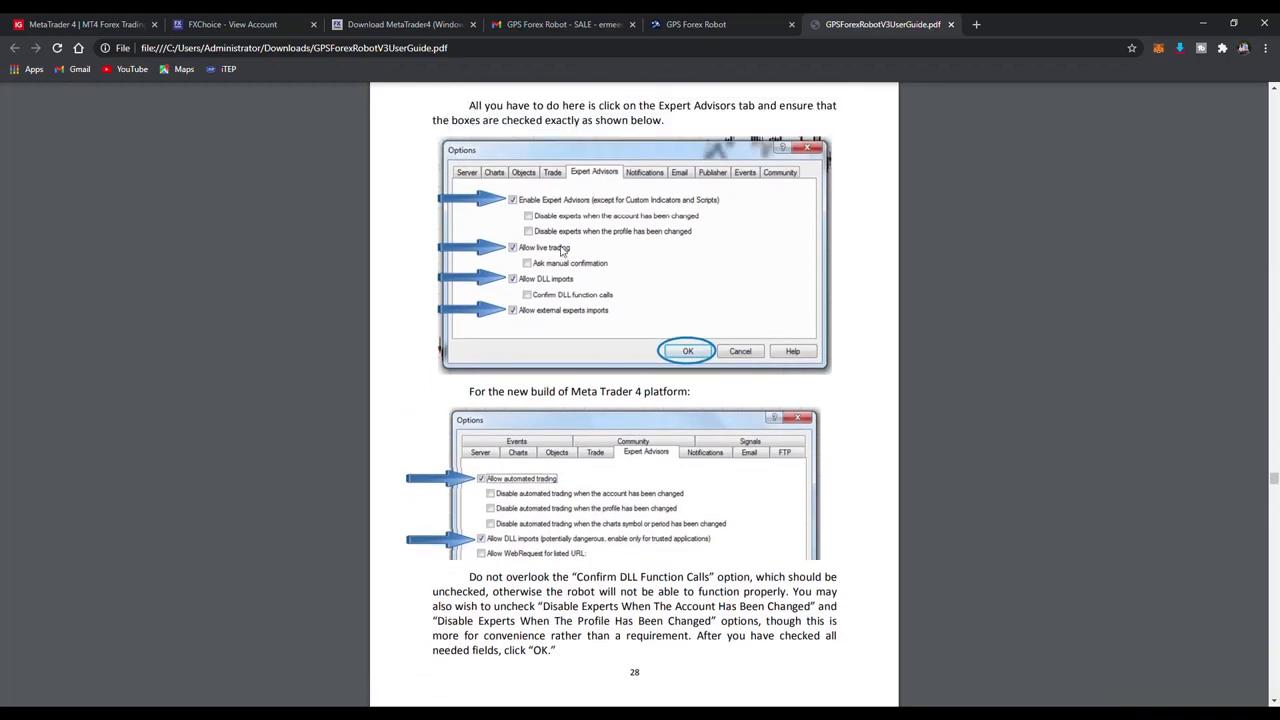
Step: Turn off disabling automated trading on account or profile change in MetaTrader 4's Expert Advisors options, as page 28 of the guide advises
{"action": "scroll", "coordinate": [574, 263], "scroll_direction": "down", "scroll_amount": 2}
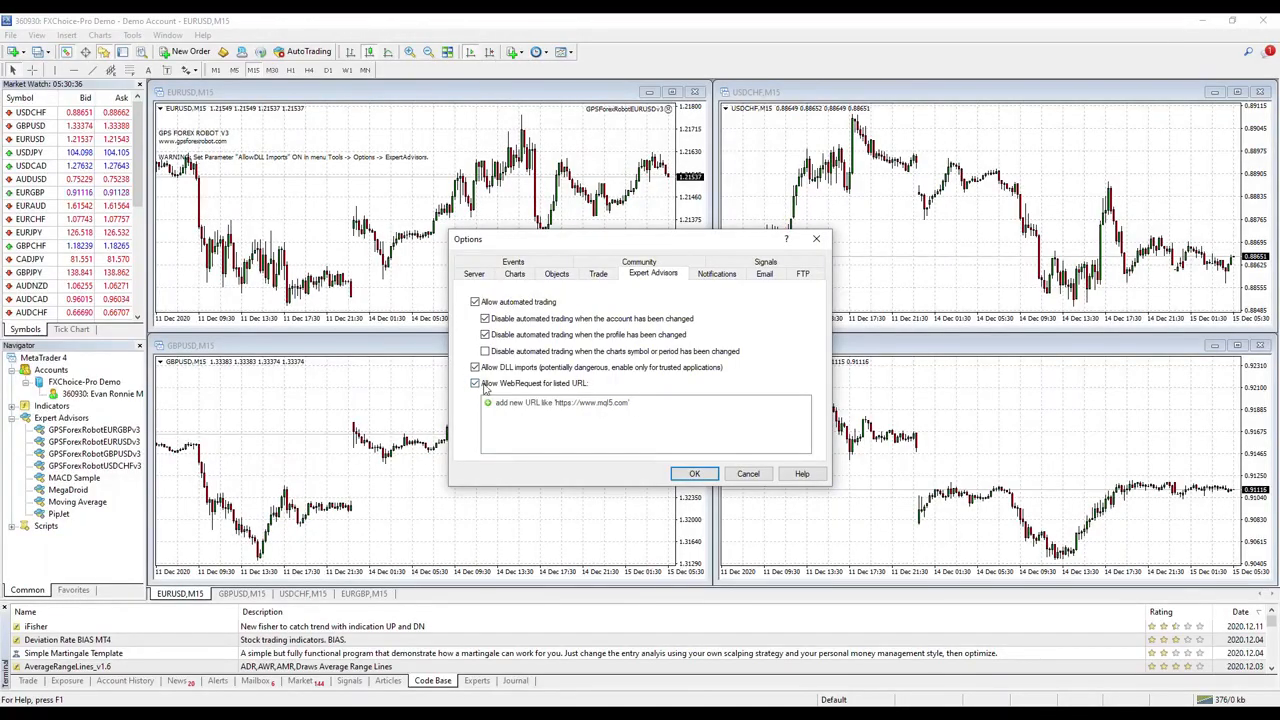
{"action": "left_click", "coordinate": [476, 384]}
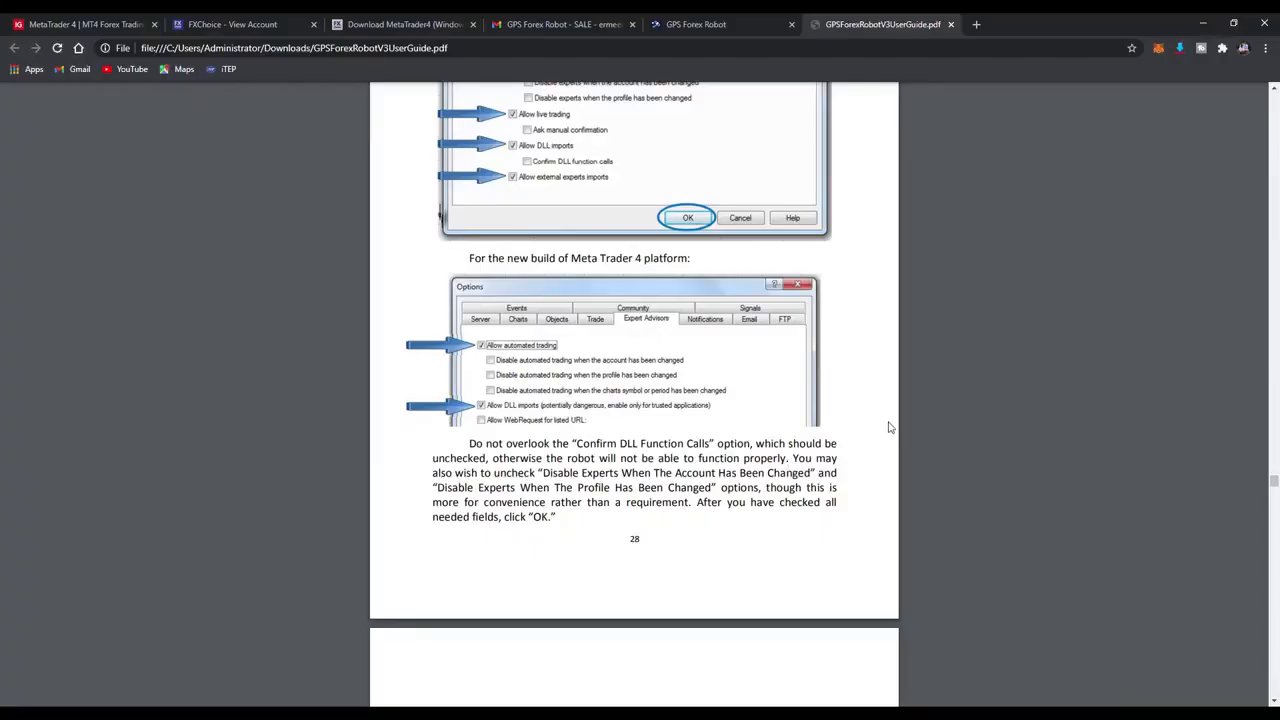
{"action": "scroll", "coordinate": [890, 428], "scroll_direction": "down", "scroll_amount": 2}
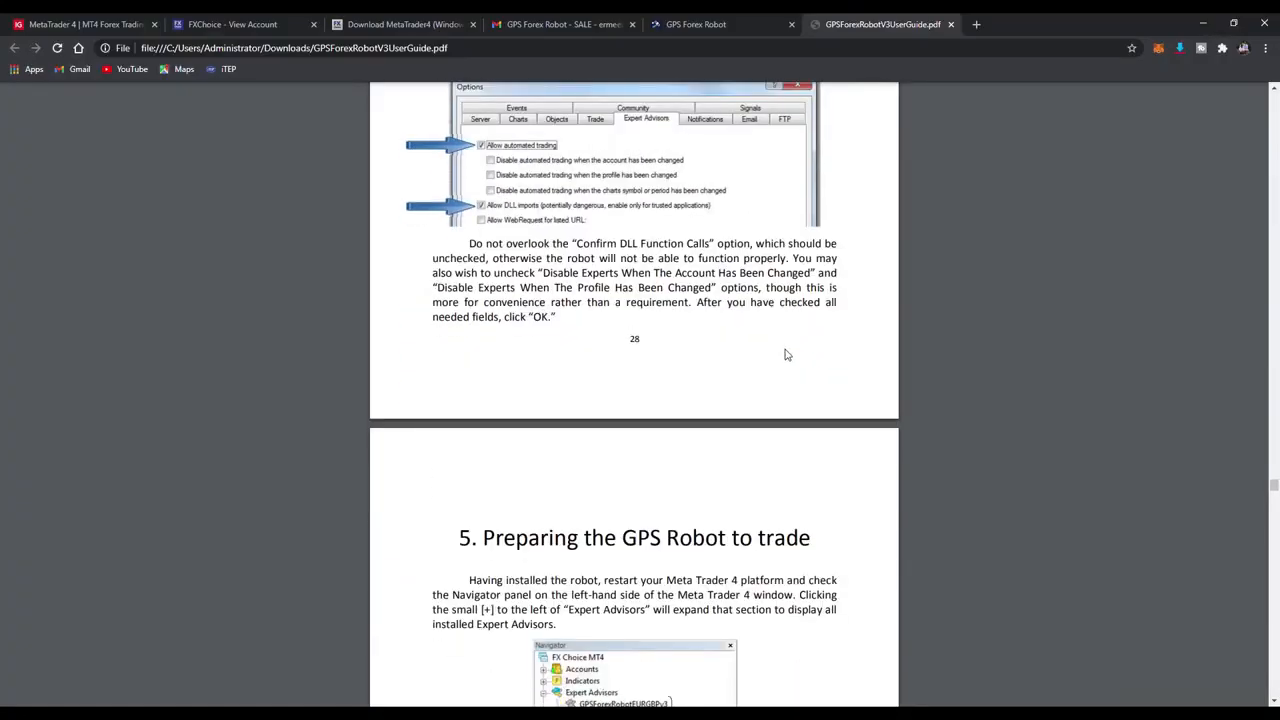
{"action": "scroll", "coordinate": [720, 331], "scroll_direction": "up", "scroll_amount": 3}
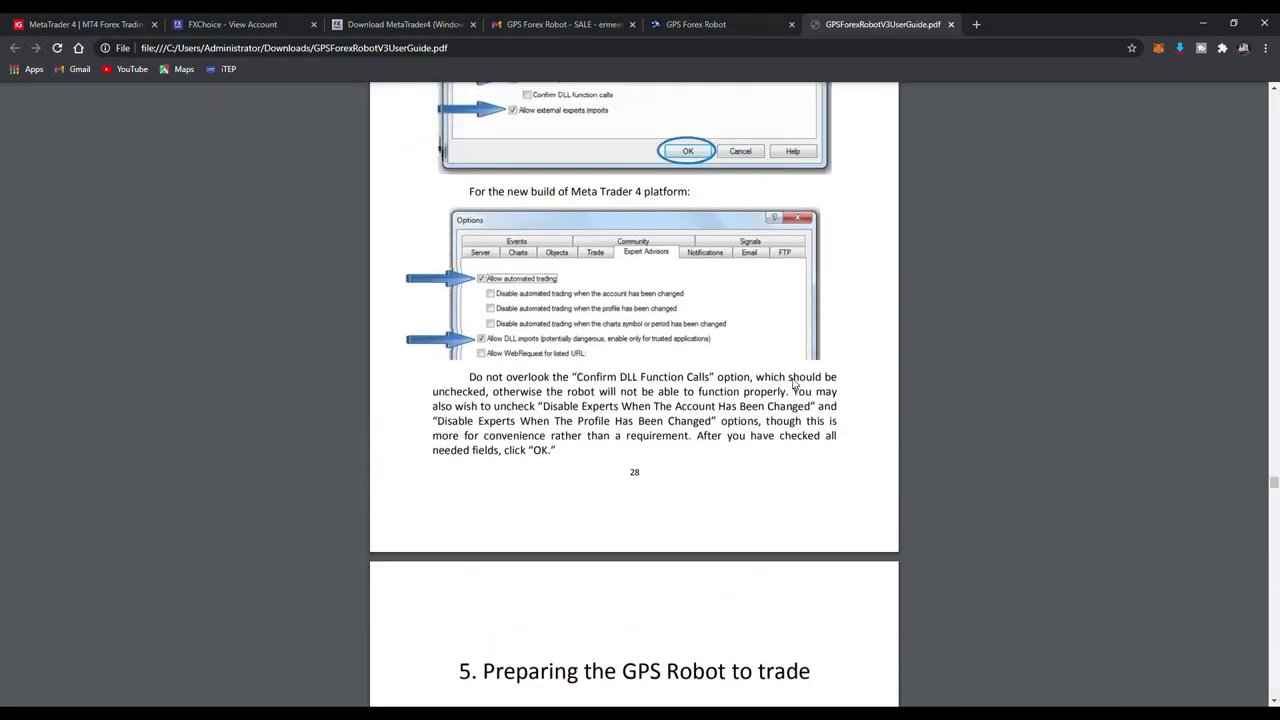
{"action": "scroll", "coordinate": [813, 406], "scroll_direction": "down", "scroll_amount": 6}
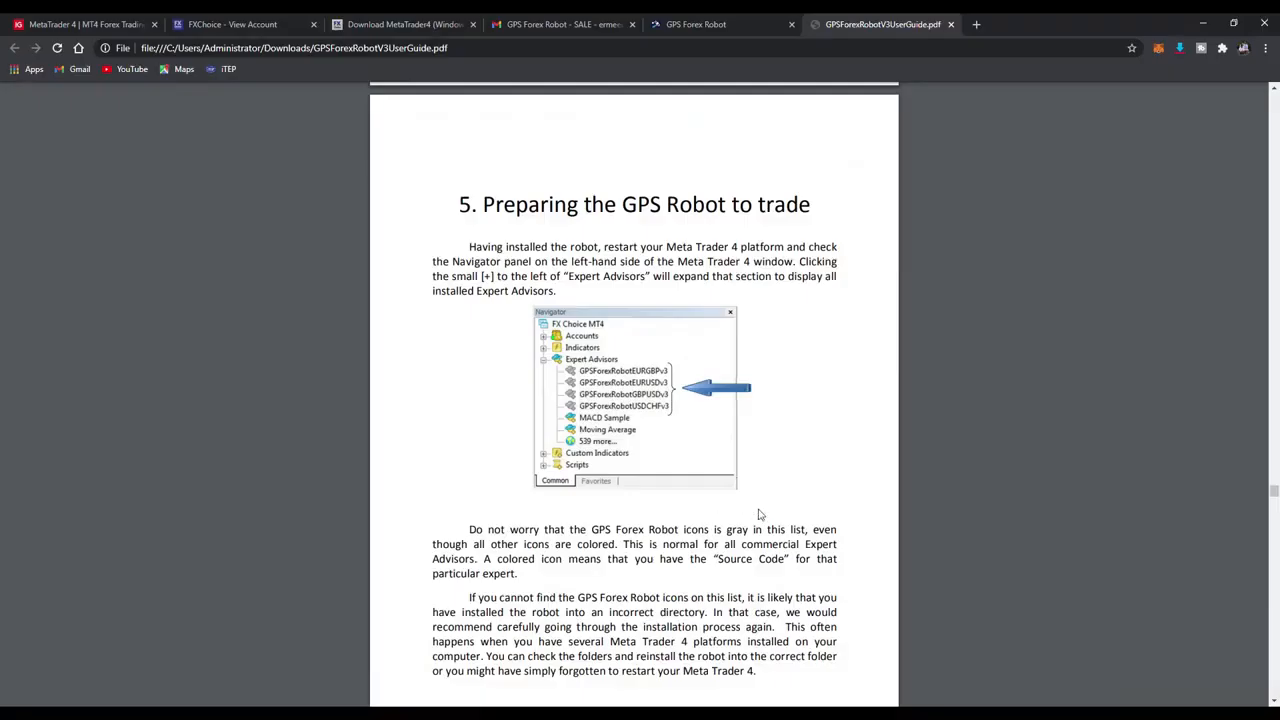
{"action": "scroll", "coordinate": [770, 510], "scroll_direction": "up", "scroll_amount": 5}
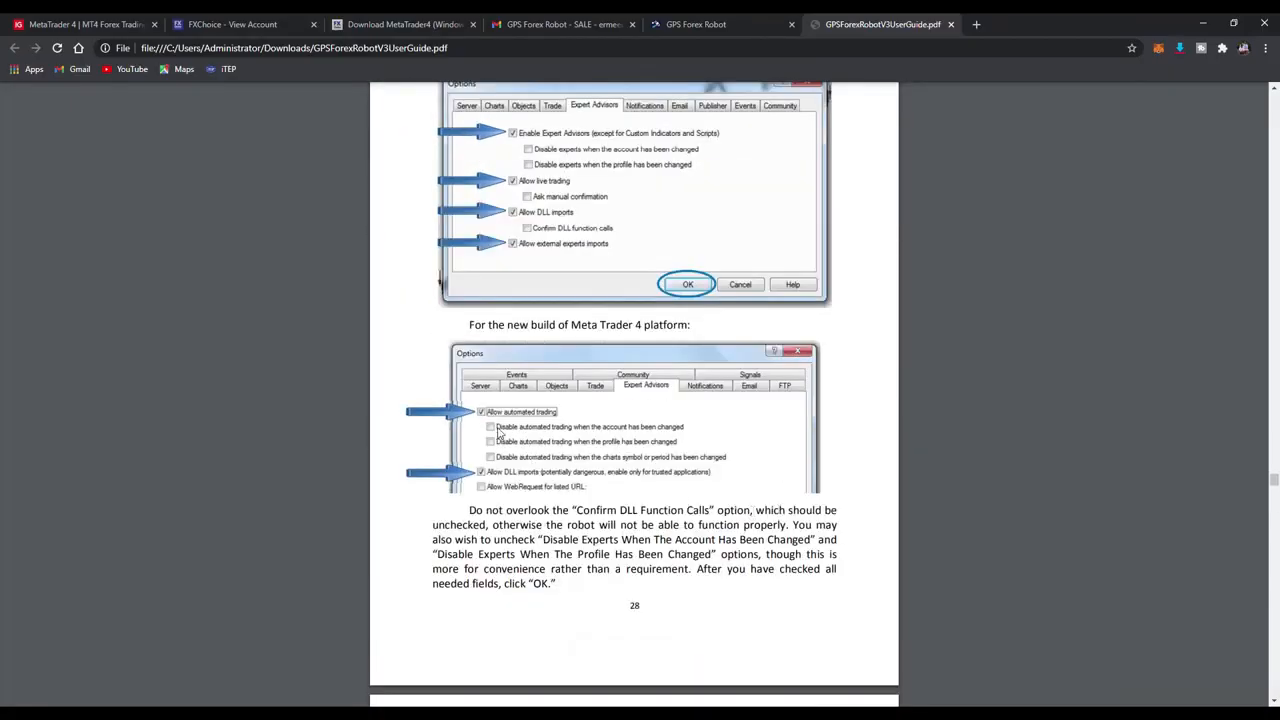
{"action": "left_click", "coordinate": [515, 713]}
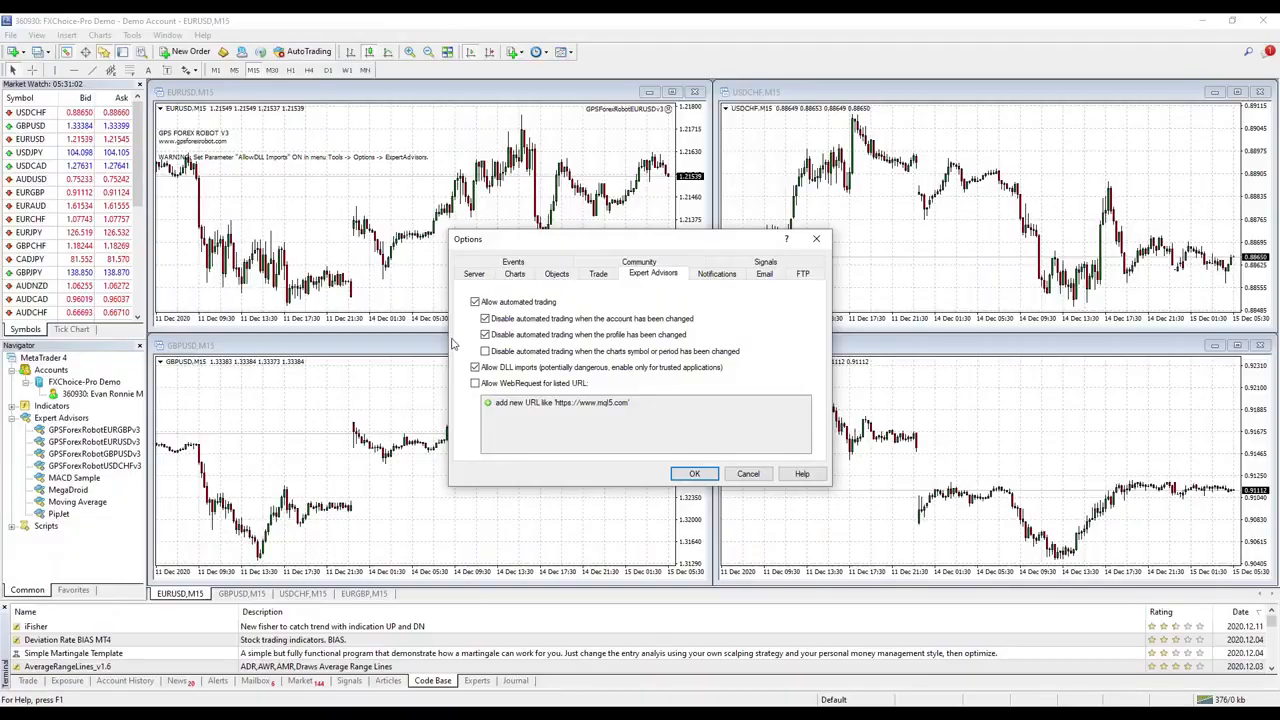
{"action": "left_click", "coordinate": [704, 474]}
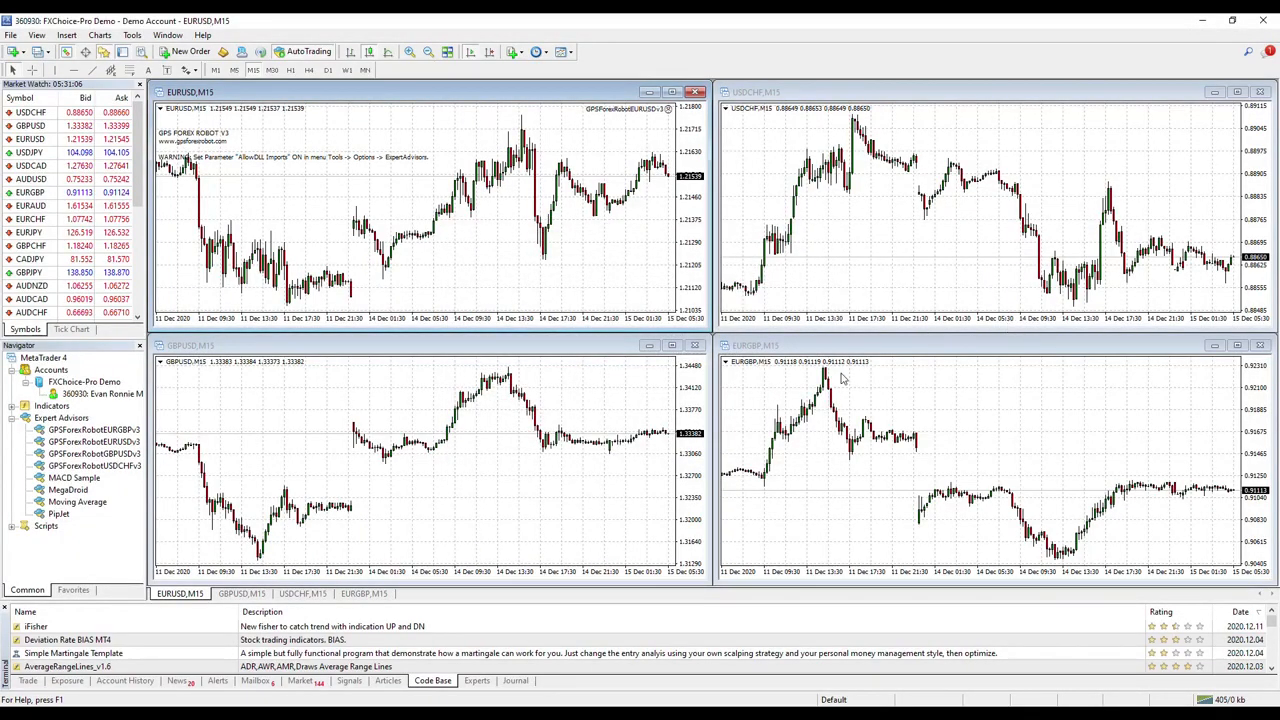
Step: Switch to the user guide in Chrome and read section 5 on preparing the GPS Robot to trade
{"action": "left_click", "coordinate": [500, 715]}
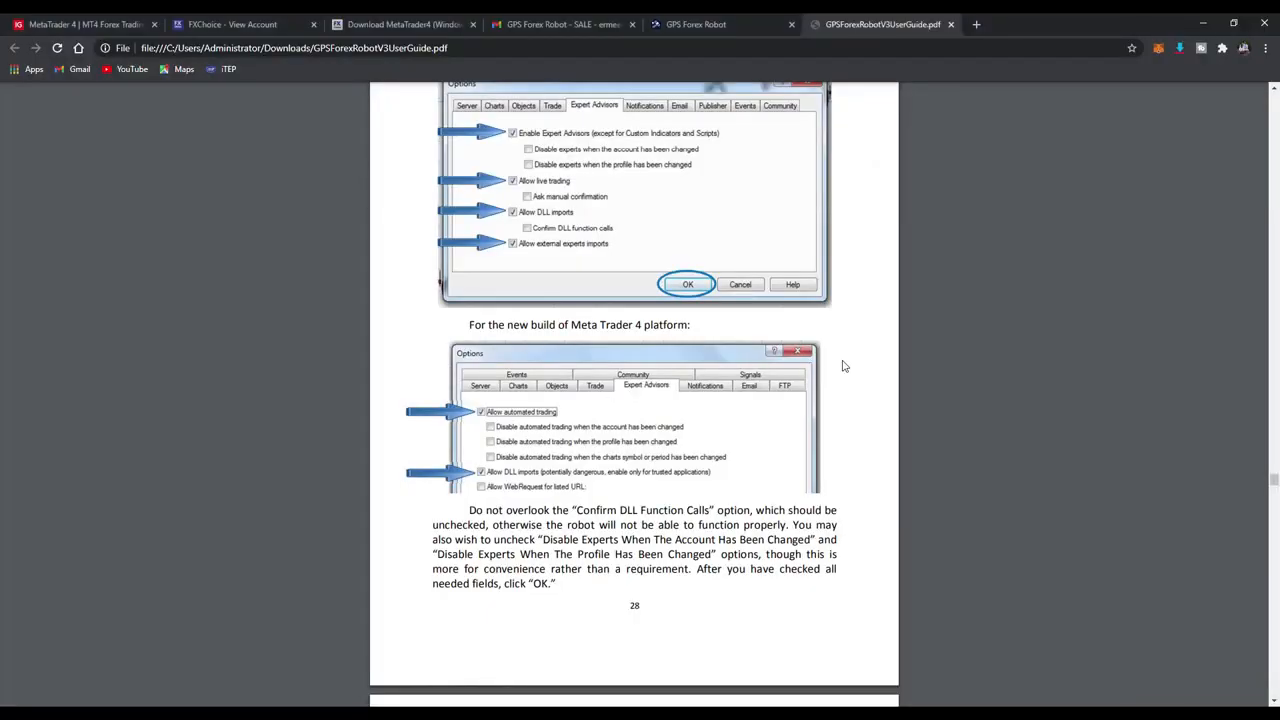
{"action": "scroll", "coordinate": [864, 360], "scroll_direction": "down", "scroll_amount": 3}
{"action": "scroll", "coordinate": [864, 360], "scroll_direction": "down", "scroll_amount": 5}
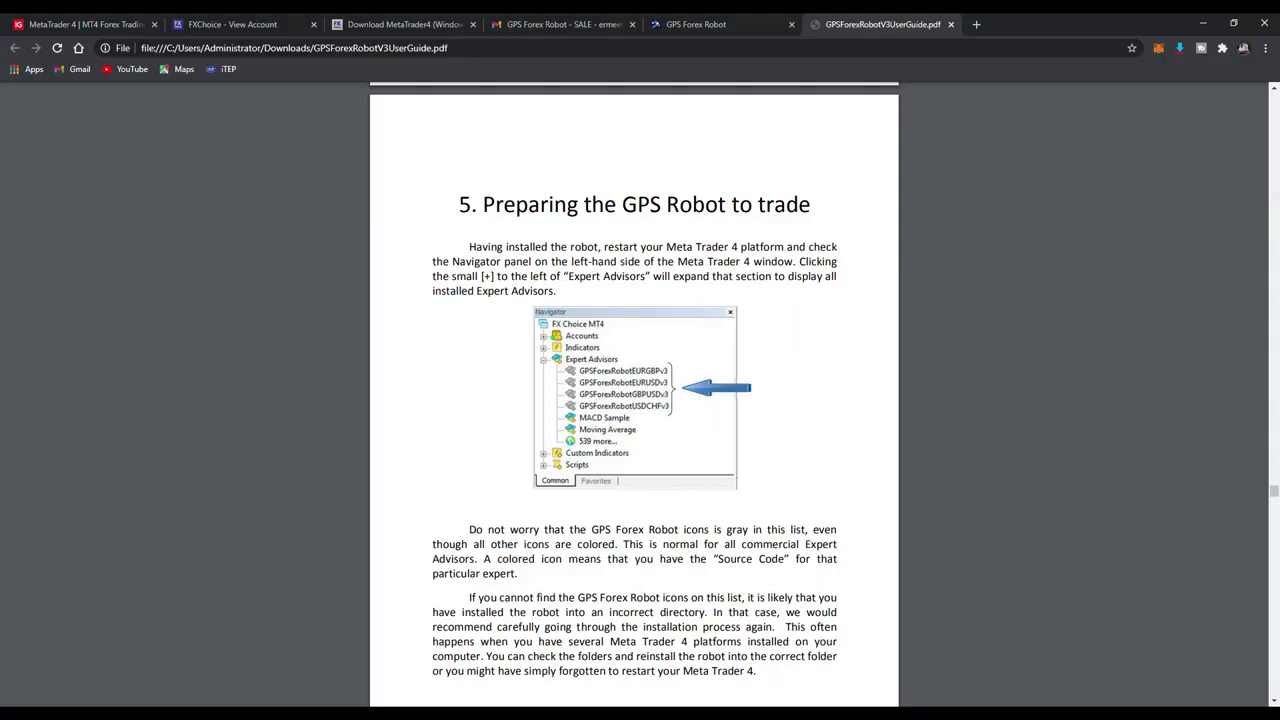
Step: Switch to MetaTrader 4 and check the installed GPS Forex Robot expert advisors and their option for attaching to a chart
{"action": "key", "text": "alt+Tab"}
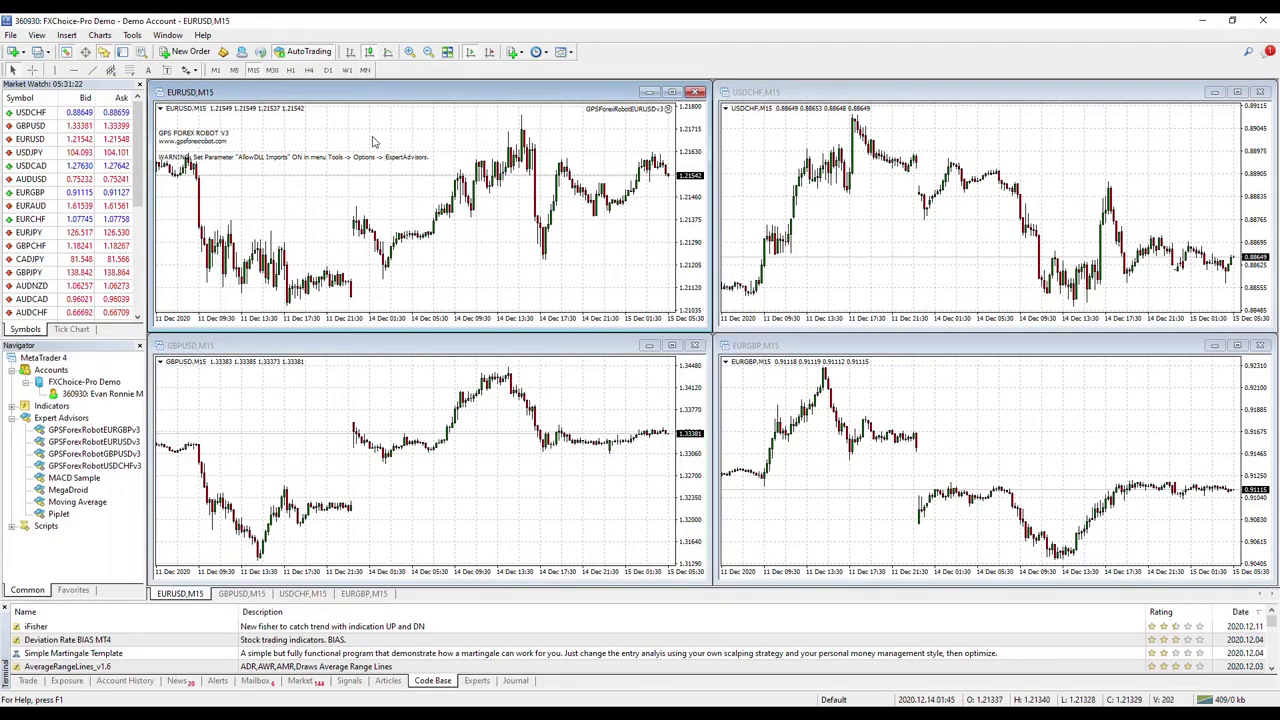
{"action": "right_click", "coordinate": [97, 444]}
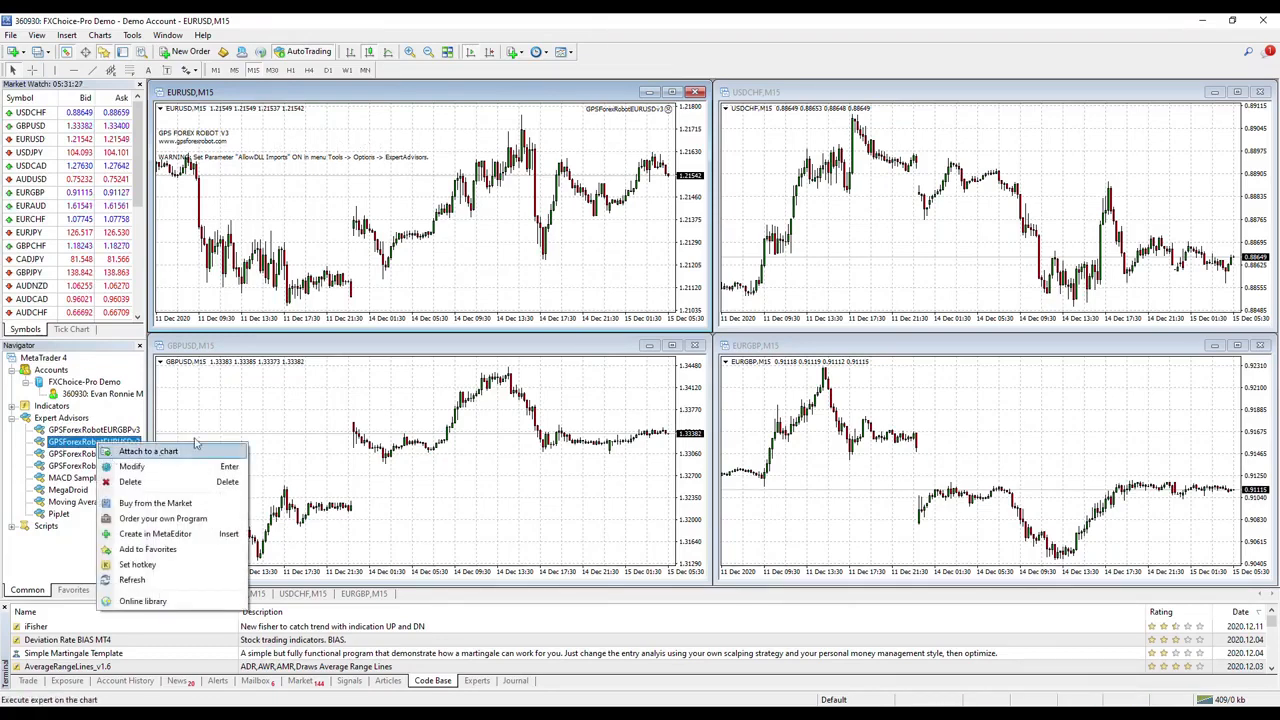
{"action": "left_click", "coordinate": [428, 242]}
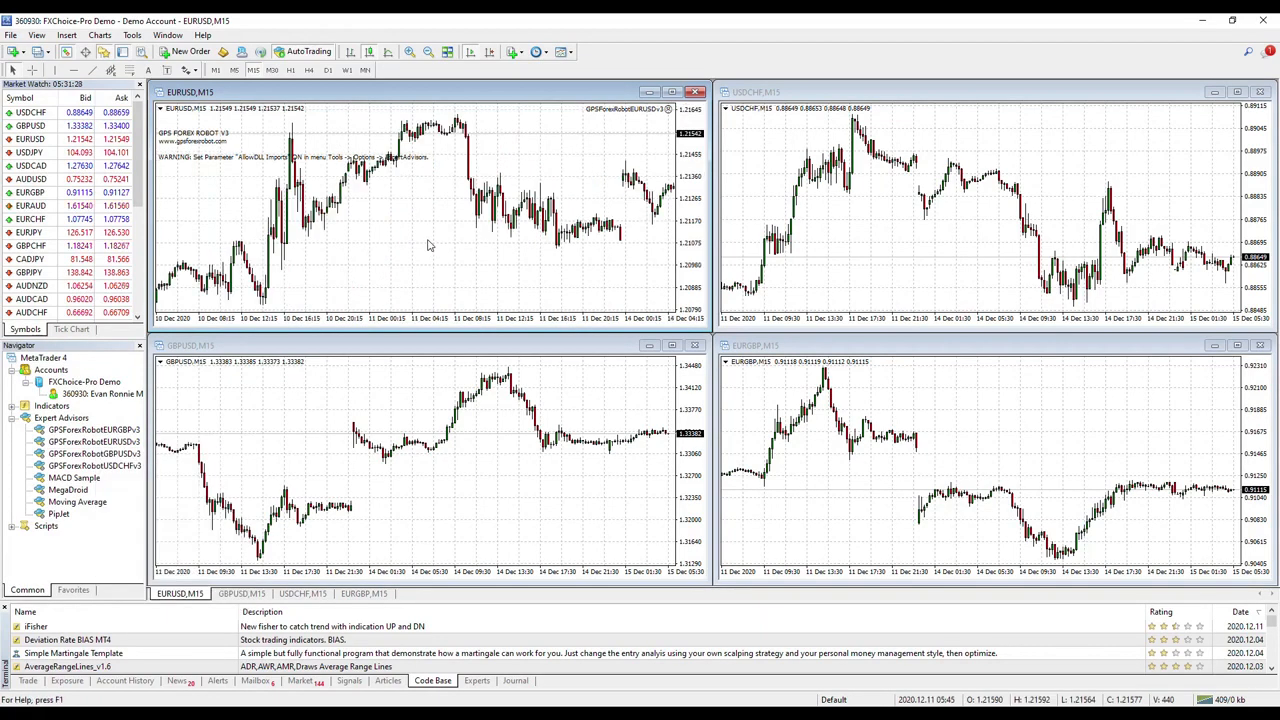
{"action": "left_click", "coordinate": [816, 207]}
{"action": "left_click", "coordinate": [527, 93]}
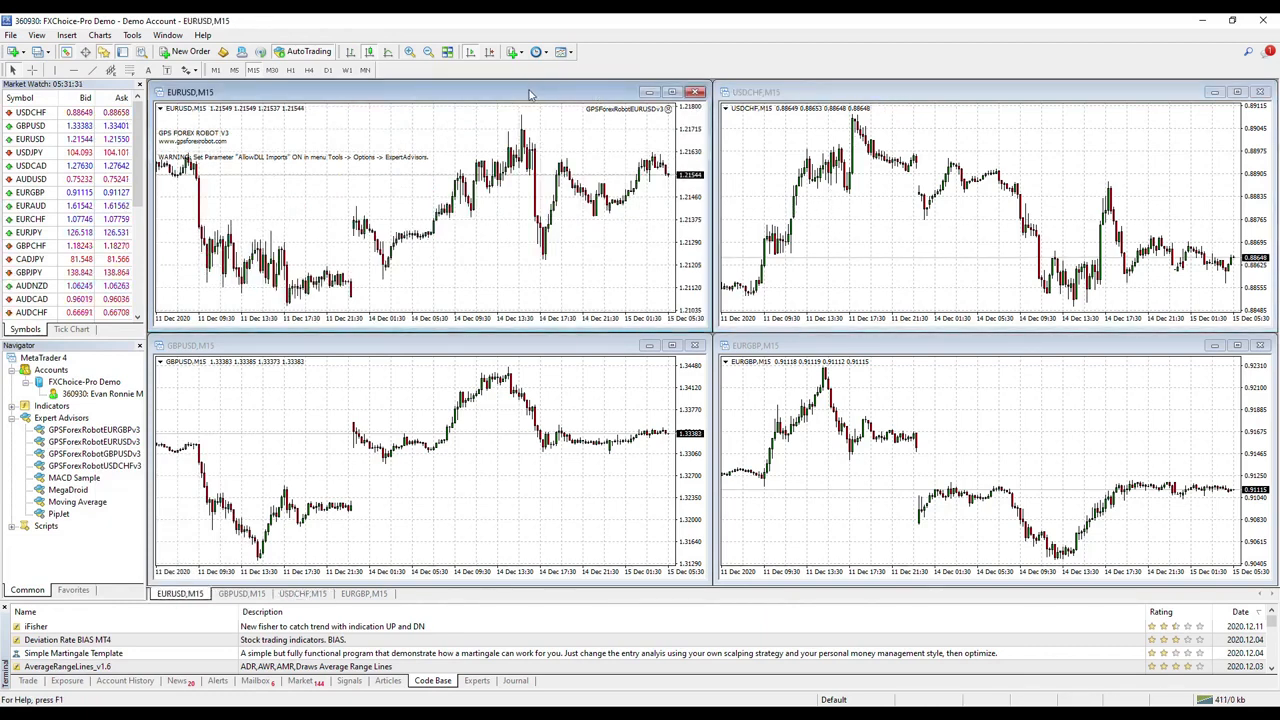
{"action": "left_click", "coordinate": [99, 455]}
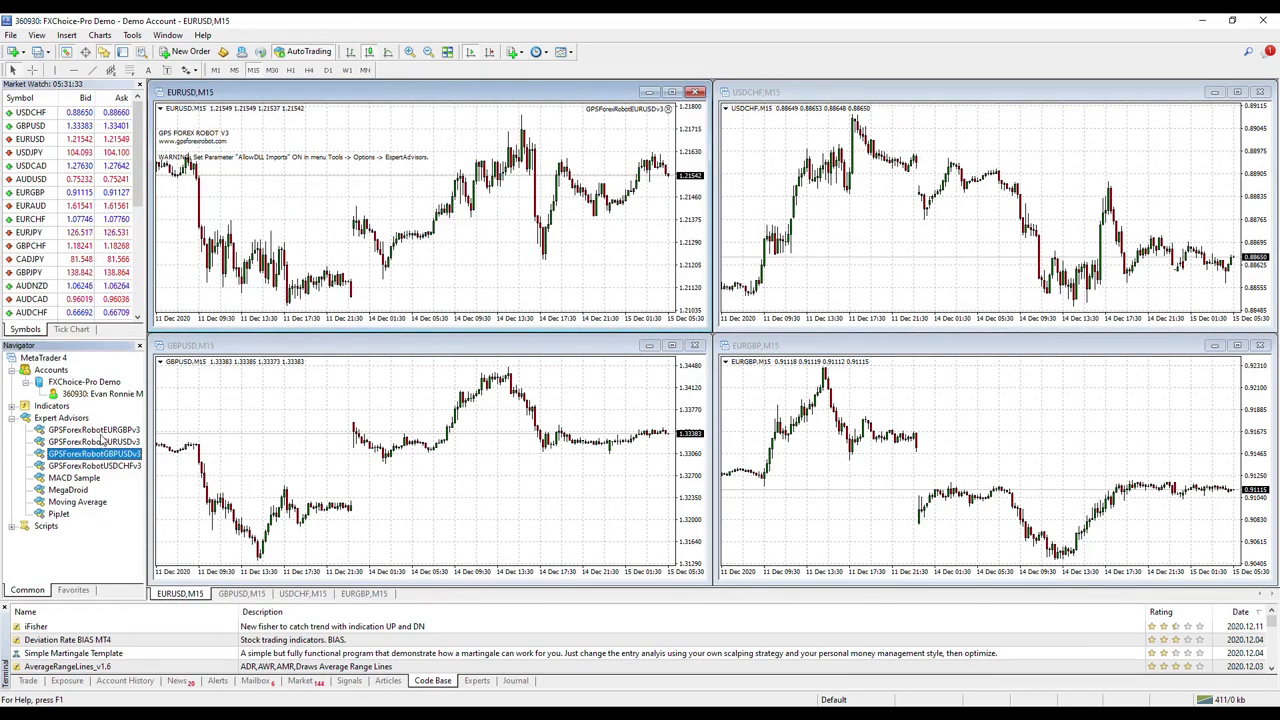
Step: Read on in the guide in Chrome from page 29, then locate the H1 timeframe in MetaTrader 4
{"action": "key", "text": "alt+Tab"}
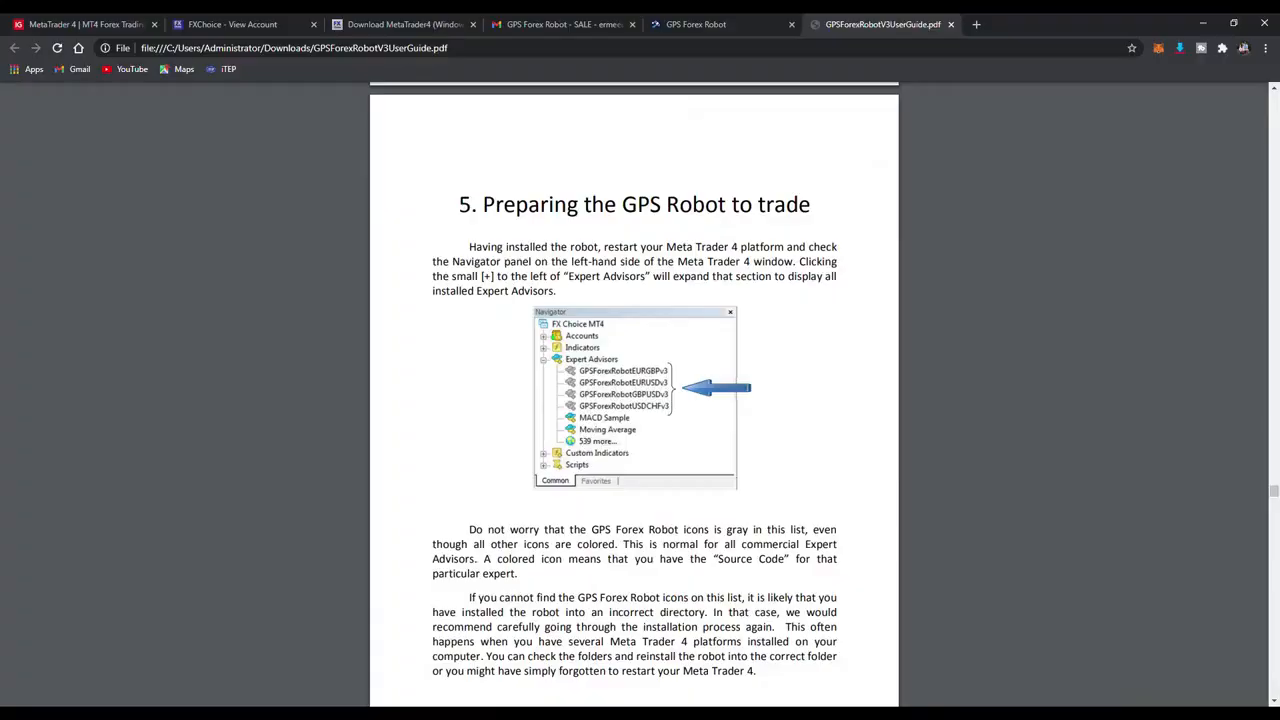
{"action": "scroll", "coordinate": [873, 515], "scroll_direction": "down", "scroll_amount": 1}
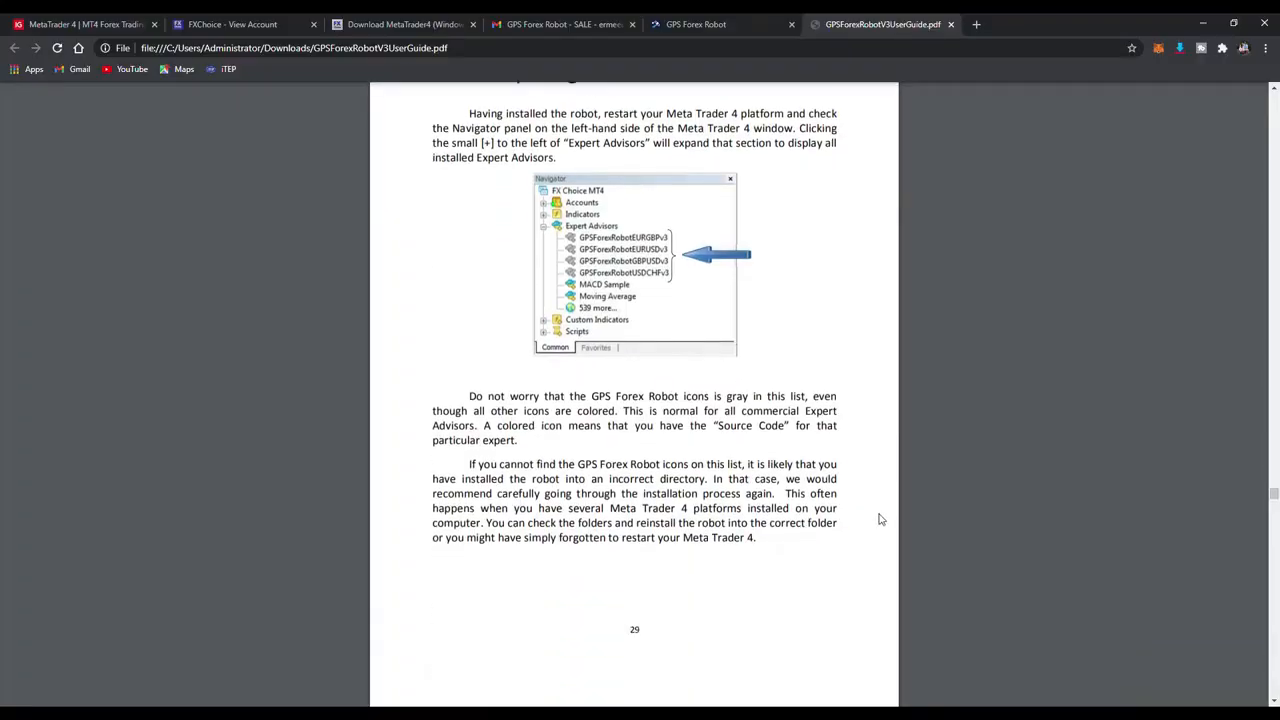
{"action": "scroll", "coordinate": [1154, 518], "scroll_direction": "down", "scroll_amount": 6}
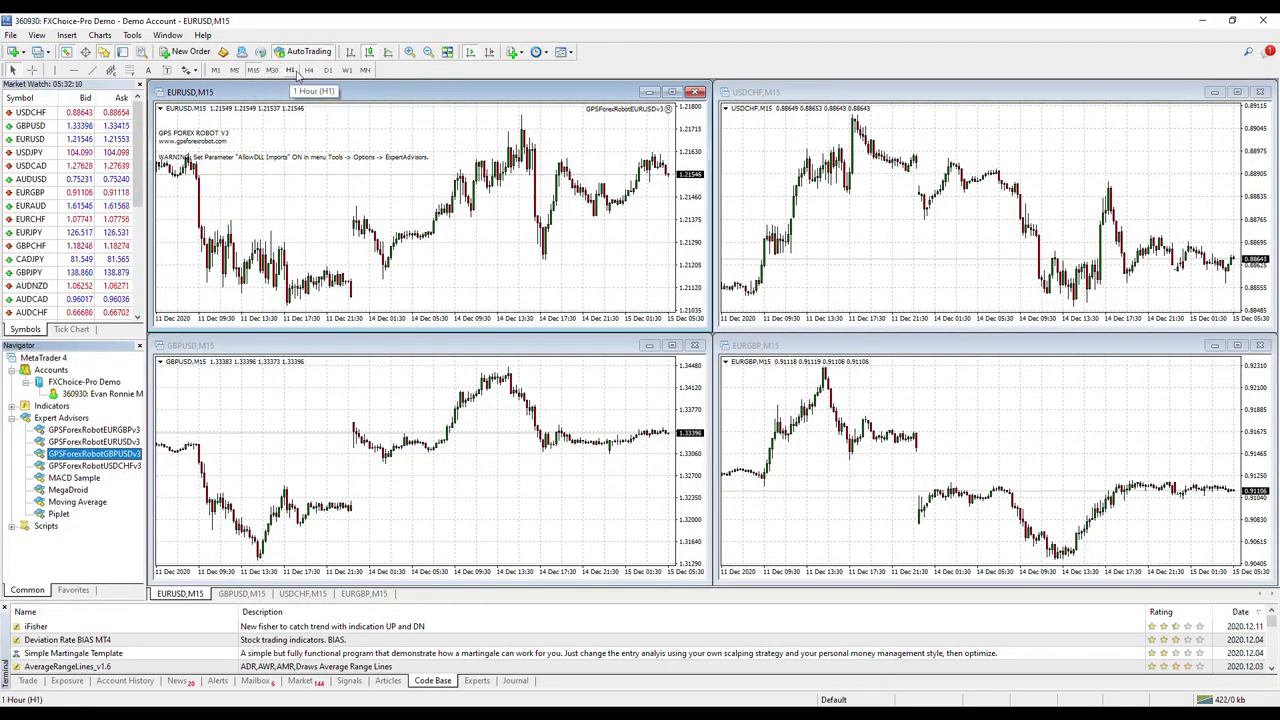
{"action": "left_click", "coordinate": [291, 70]}
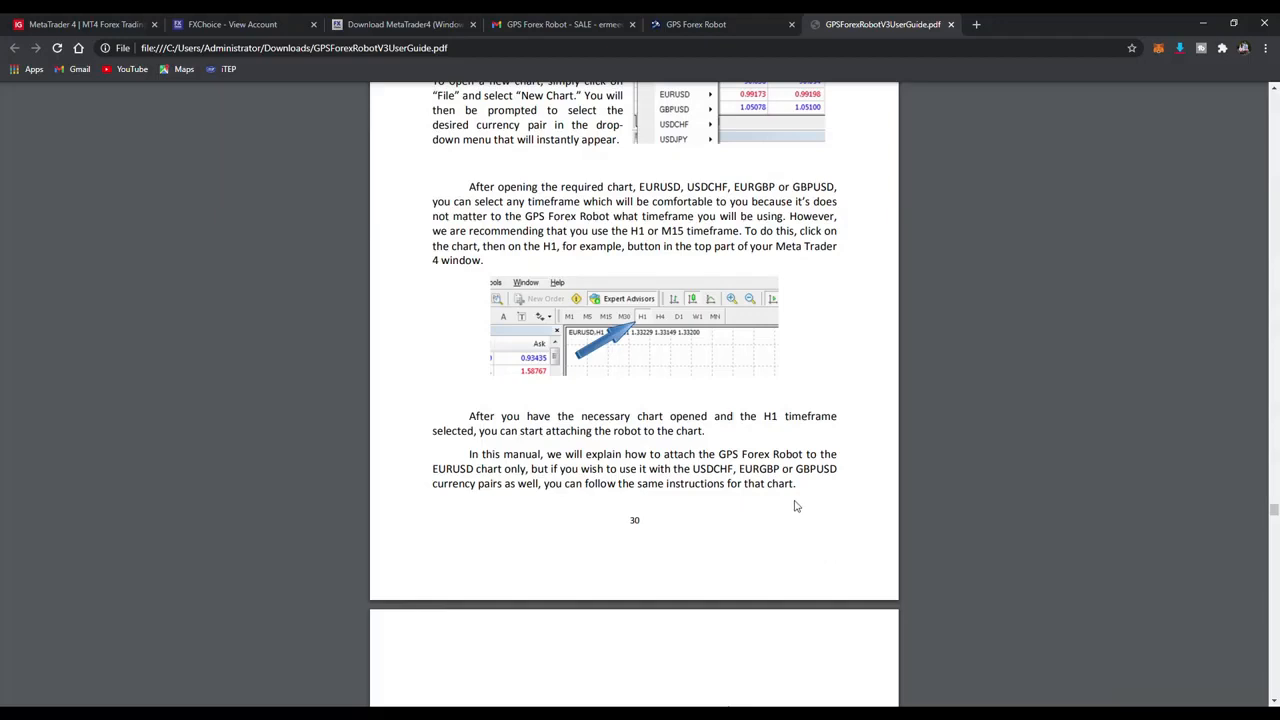
Step: Read pages 30 and 31 of the guide in Chrome on attaching the robot and its required Common settings
{"action": "scroll", "coordinate": [796, 506], "scroll_direction": "down", "scroll_amount": 1}
{"action": "scroll", "coordinate": [885, 560], "scroll_direction": "down", "scroll_amount": 2}
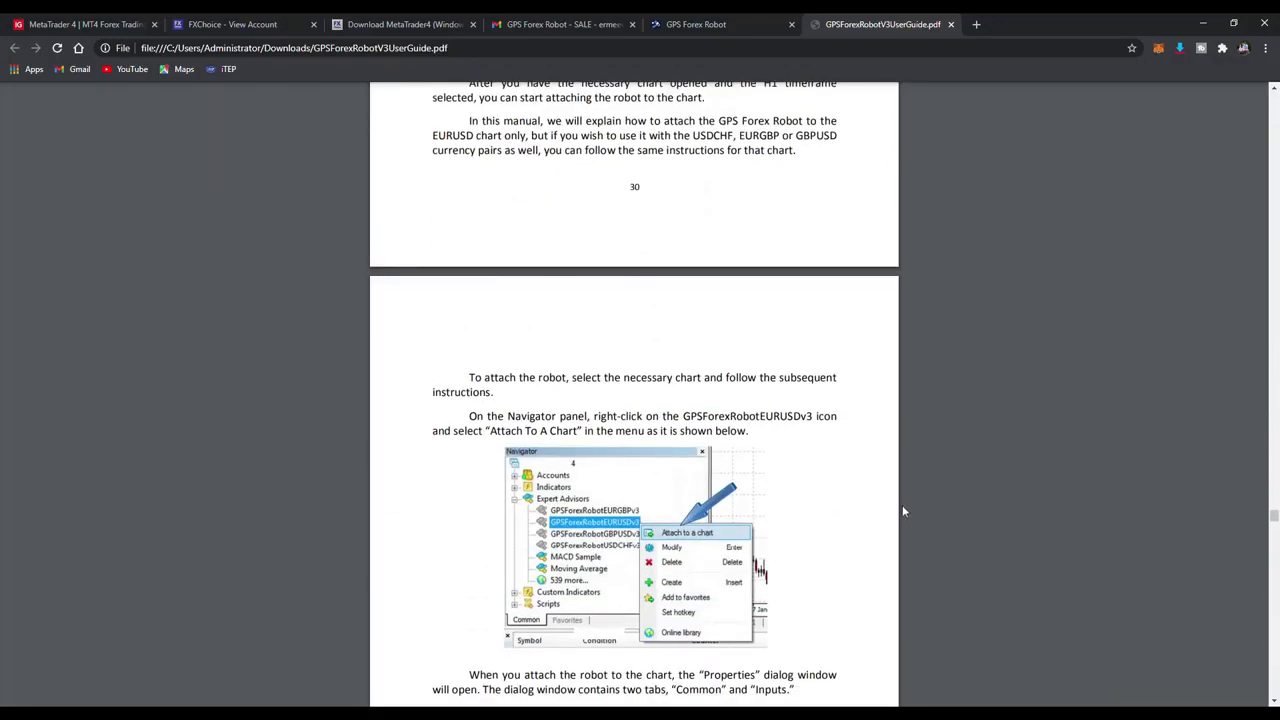
{"action": "scroll", "coordinate": [965, 428], "scroll_direction": "down", "scroll_amount": 3}
{"action": "scroll", "coordinate": [956, 428], "scroll_direction": "up", "scroll_amount": 1}
{"action": "scroll", "coordinate": [956, 428], "scroll_direction": "up", "scroll_amount": 1}
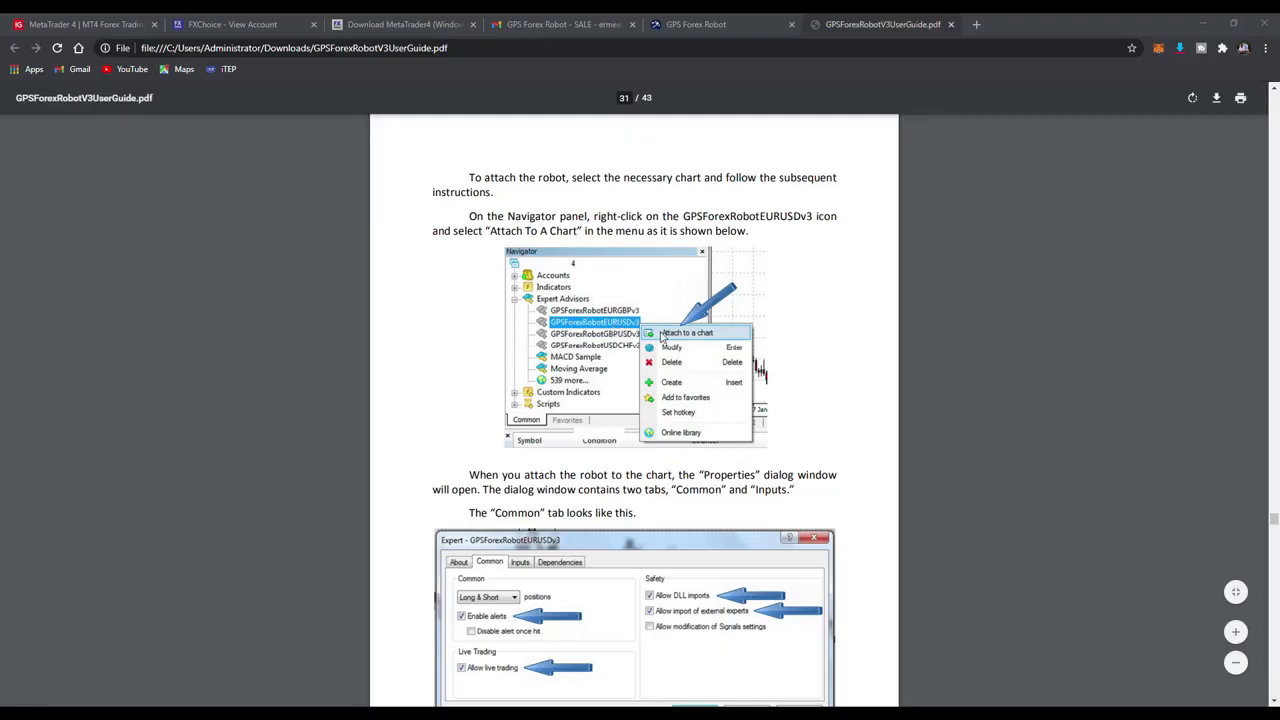
{"action": "scroll", "coordinate": [797, 368], "scroll_direction": "down", "scroll_amount": 3}
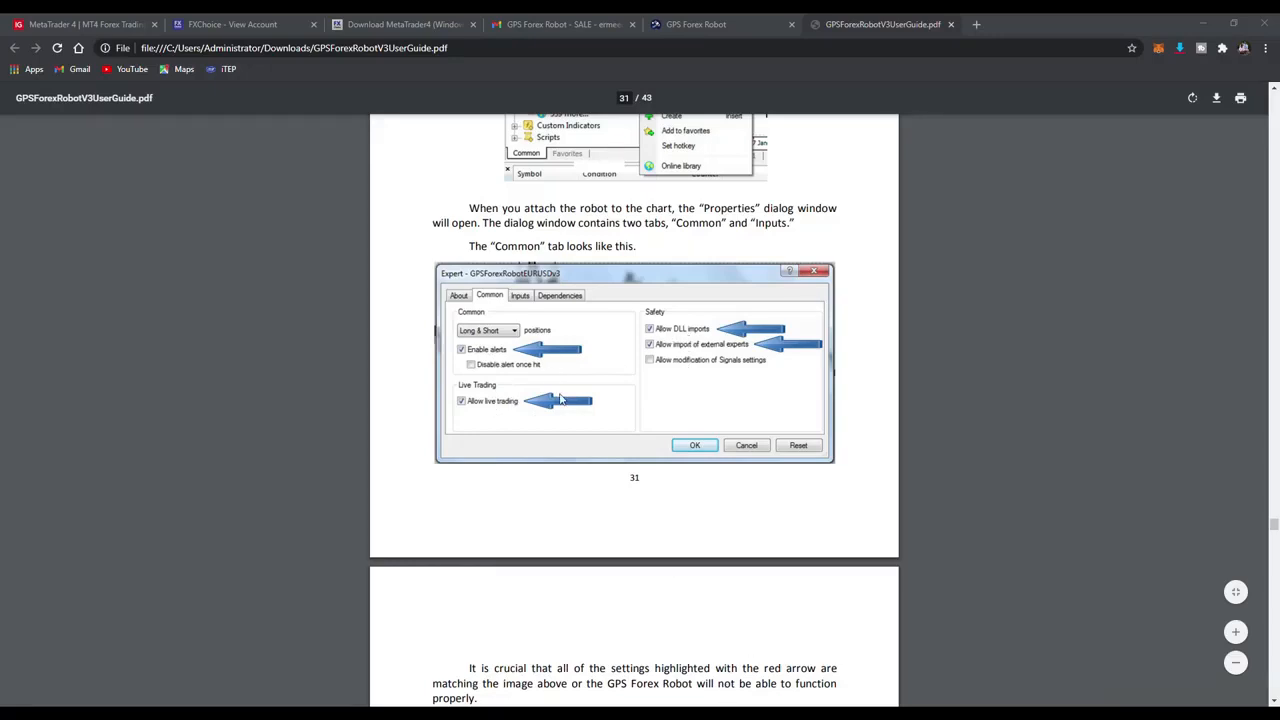
Step: Allow live trading and DLL imports in the EURUSD robot's properties in MetaTrader 4, check them against page 31 of the guide, and apply them
{"action": "mouse_move", "coordinate": [704, 715]}
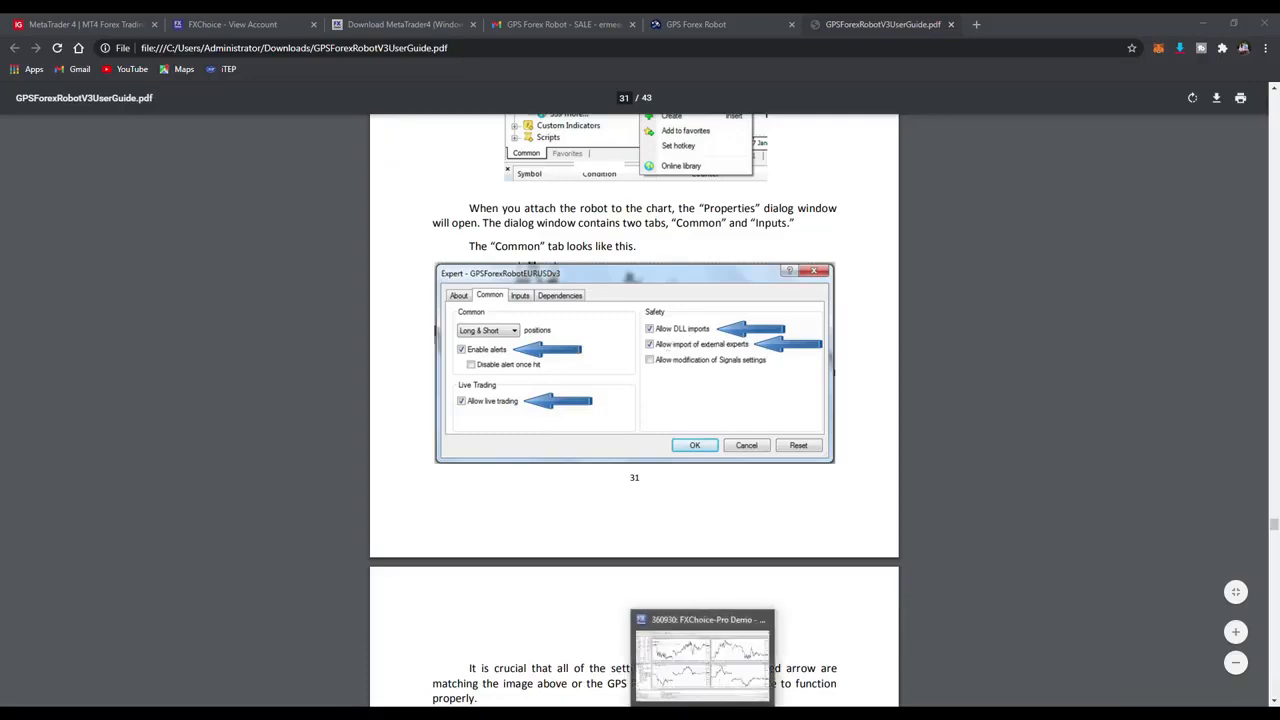
{"action": "left_click", "coordinate": [704, 662]}
{"action": "right_click", "coordinate": [435, 157]}
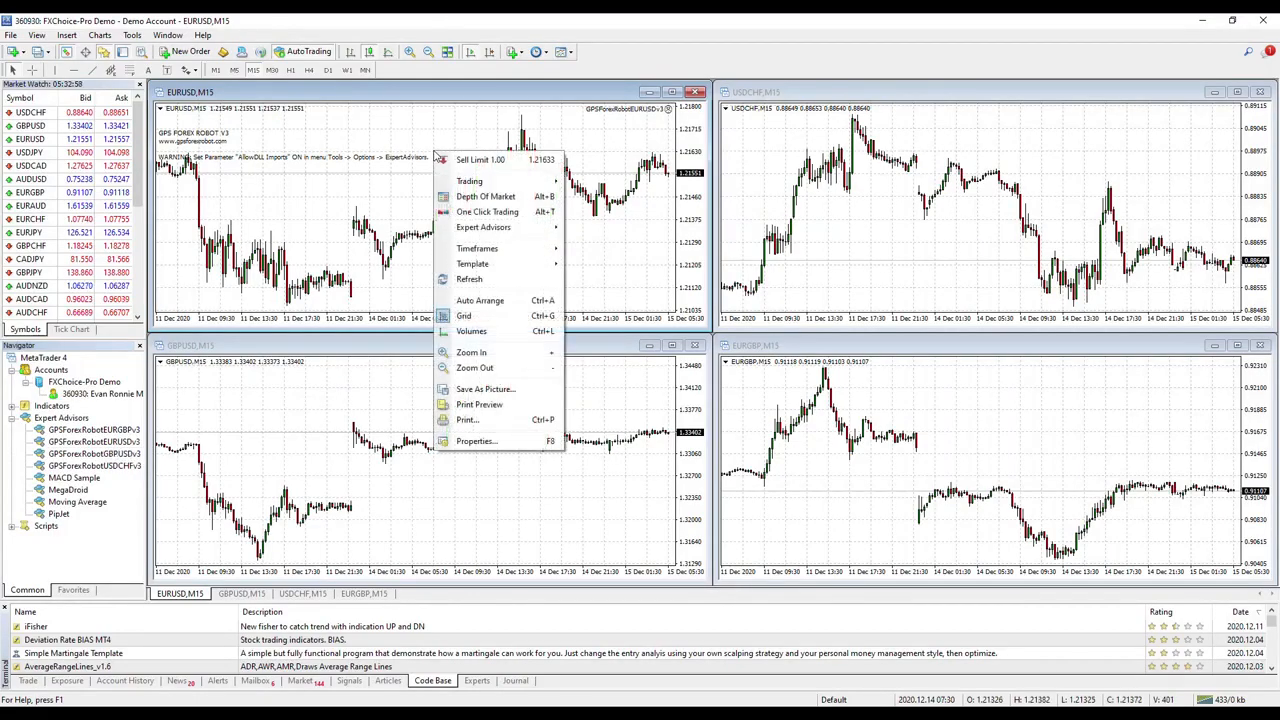
{"action": "mouse_move", "coordinate": [500, 227]}
{"action": "left_click", "coordinate": [600, 222]}
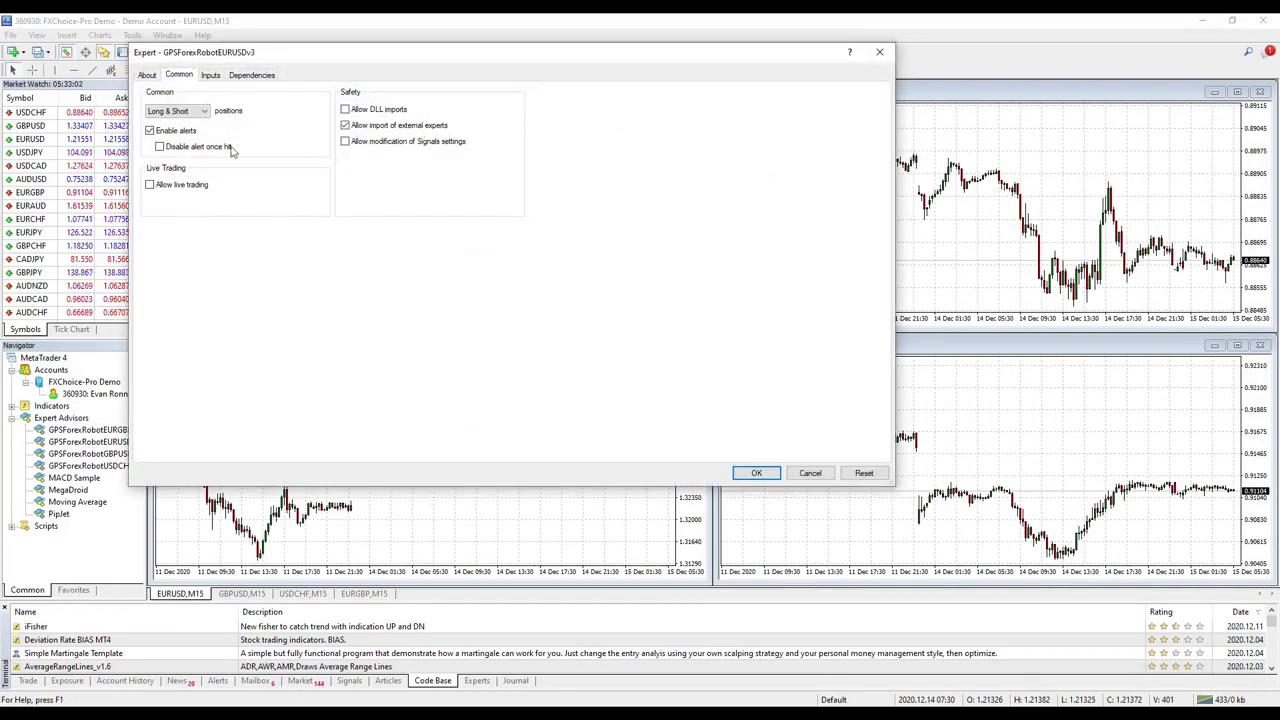
{"action": "left_click", "coordinate": [150, 185]}
{"action": "left_click", "coordinate": [345, 109]}
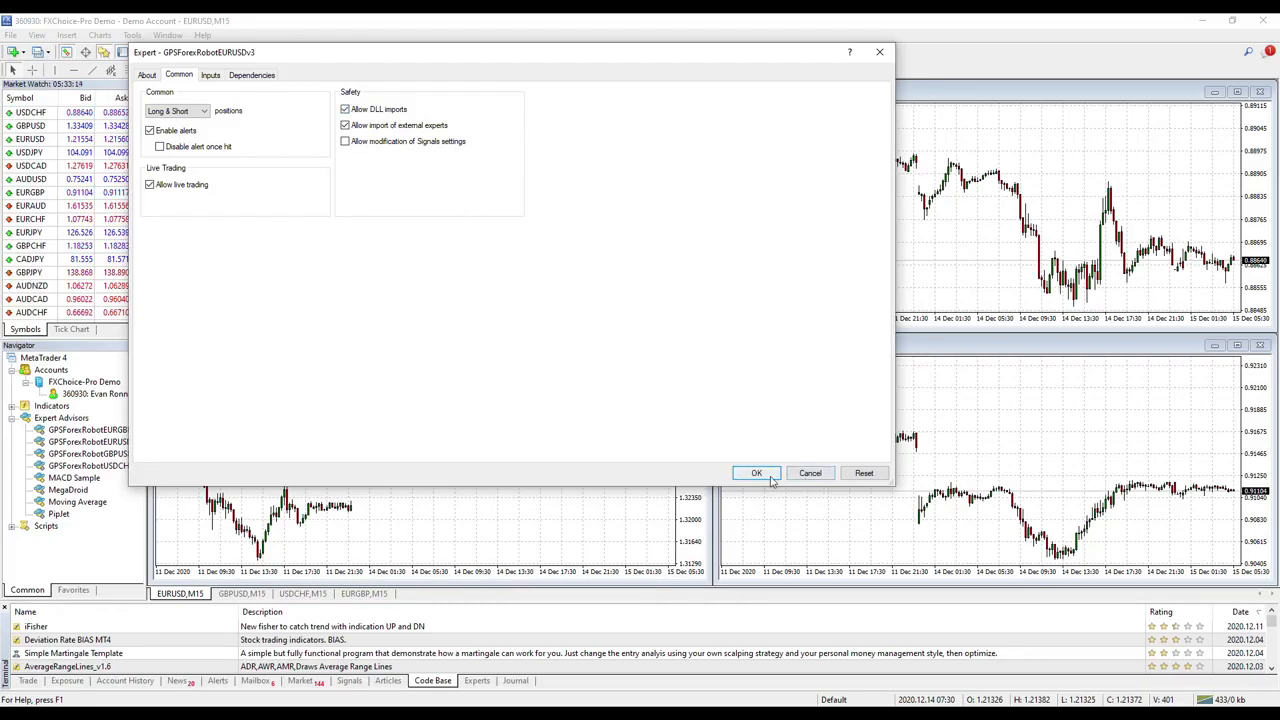
{"action": "key", "text": "alt+Tab"}
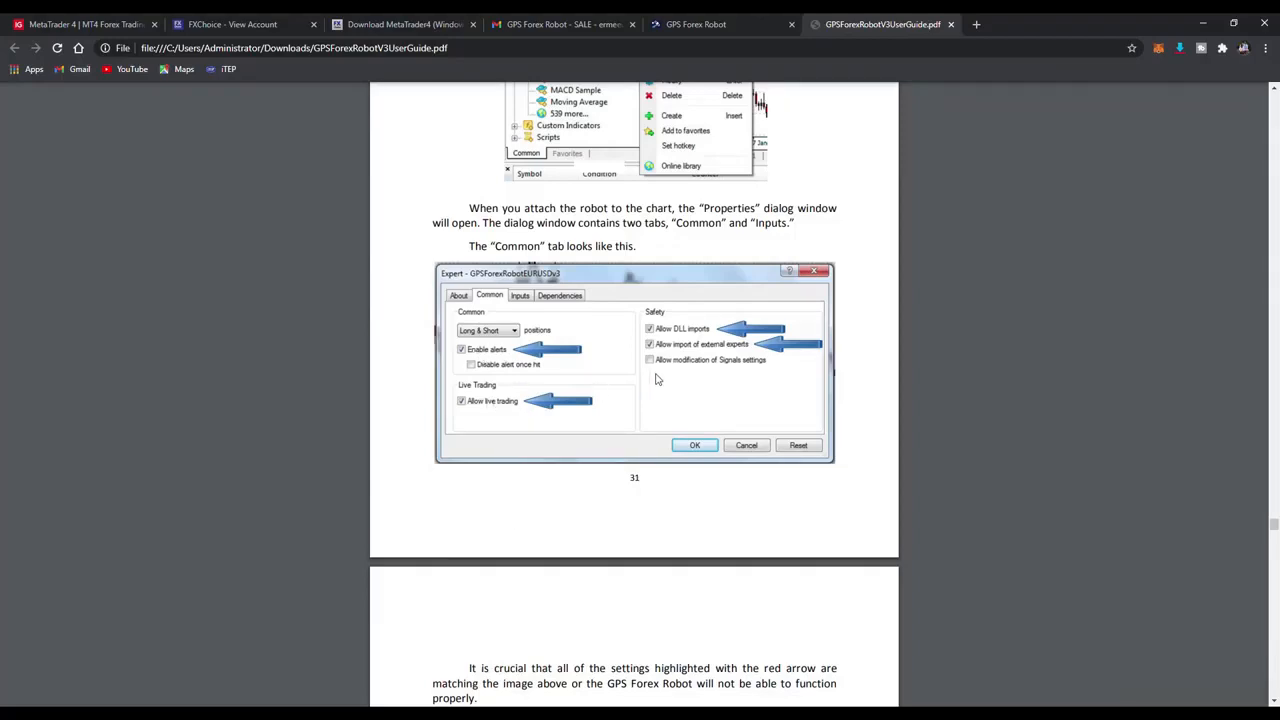
{"action": "key", "text": "alt+Tab"}
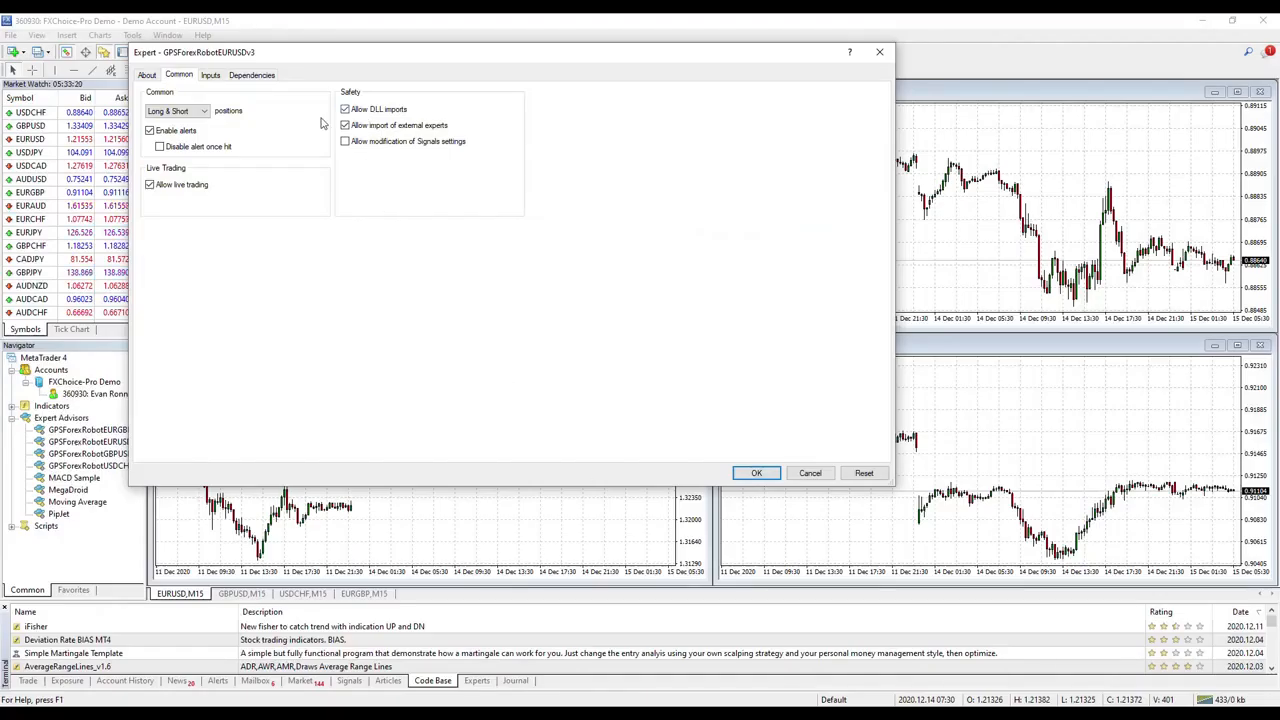
{"action": "left_click", "coordinate": [758, 474]}
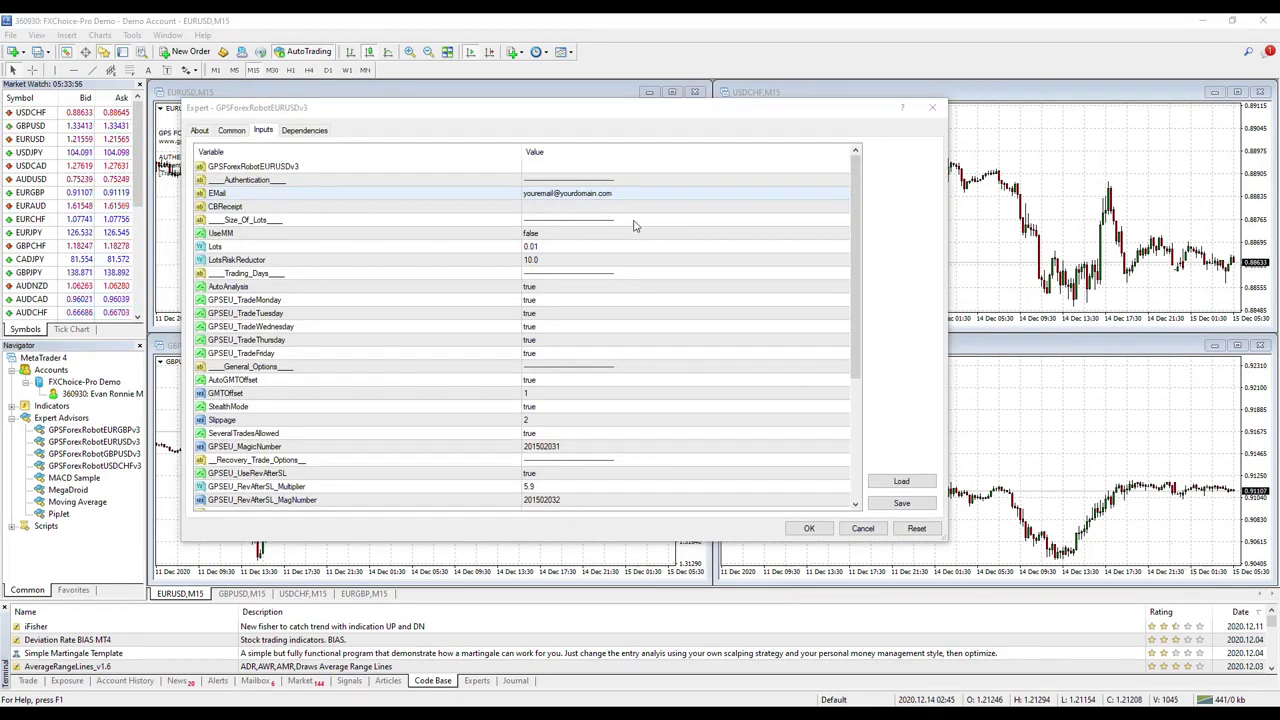
Step: Review the EURUSD robot's input parameters and common settings, including its e-mail field, and accept its properties
{"action": "left_click_drag", "start_coordinate": [856, 180], "coordinate": [840, 130]}
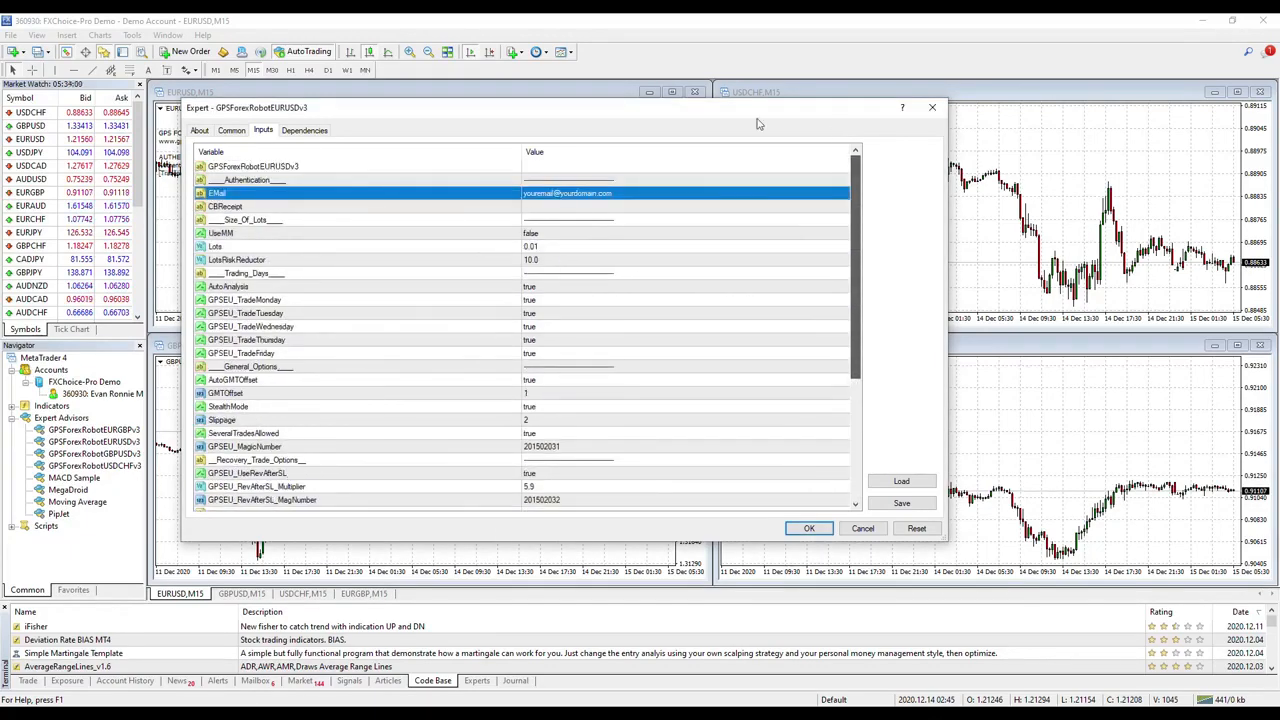
{"action": "left_click", "coordinate": [593, 196]}
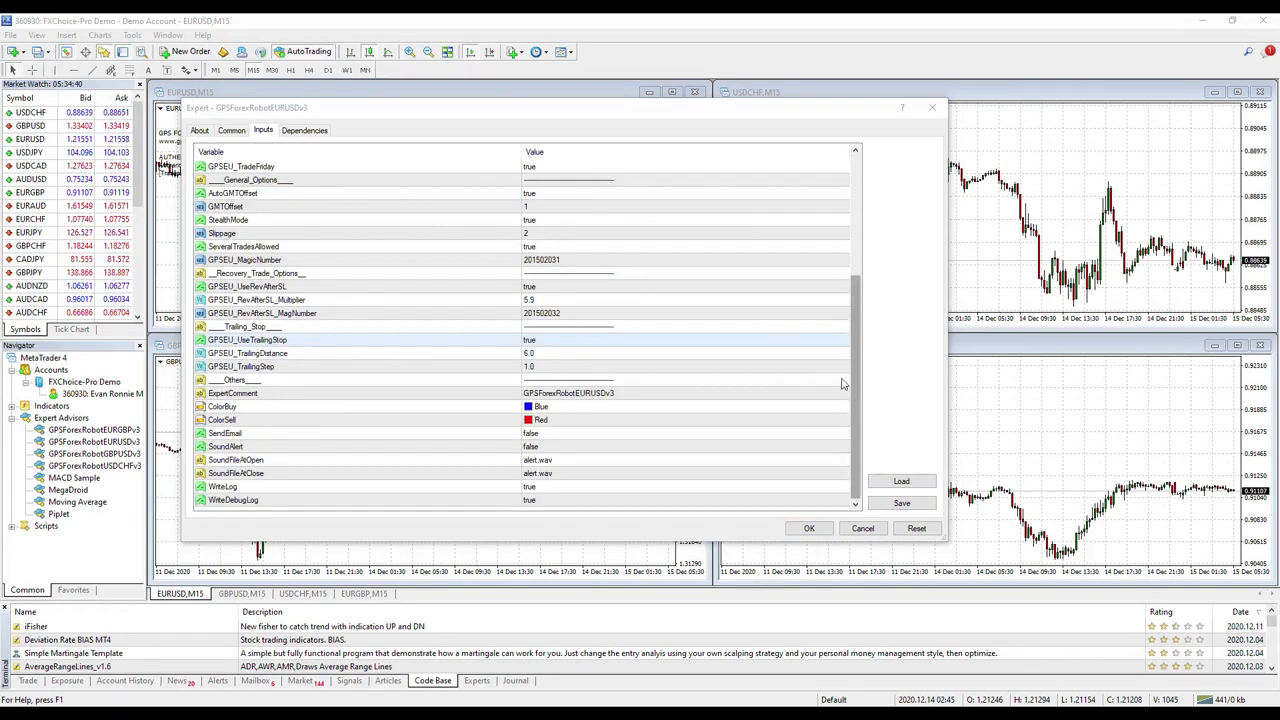
{"action": "left_click", "coordinate": [230, 131]}
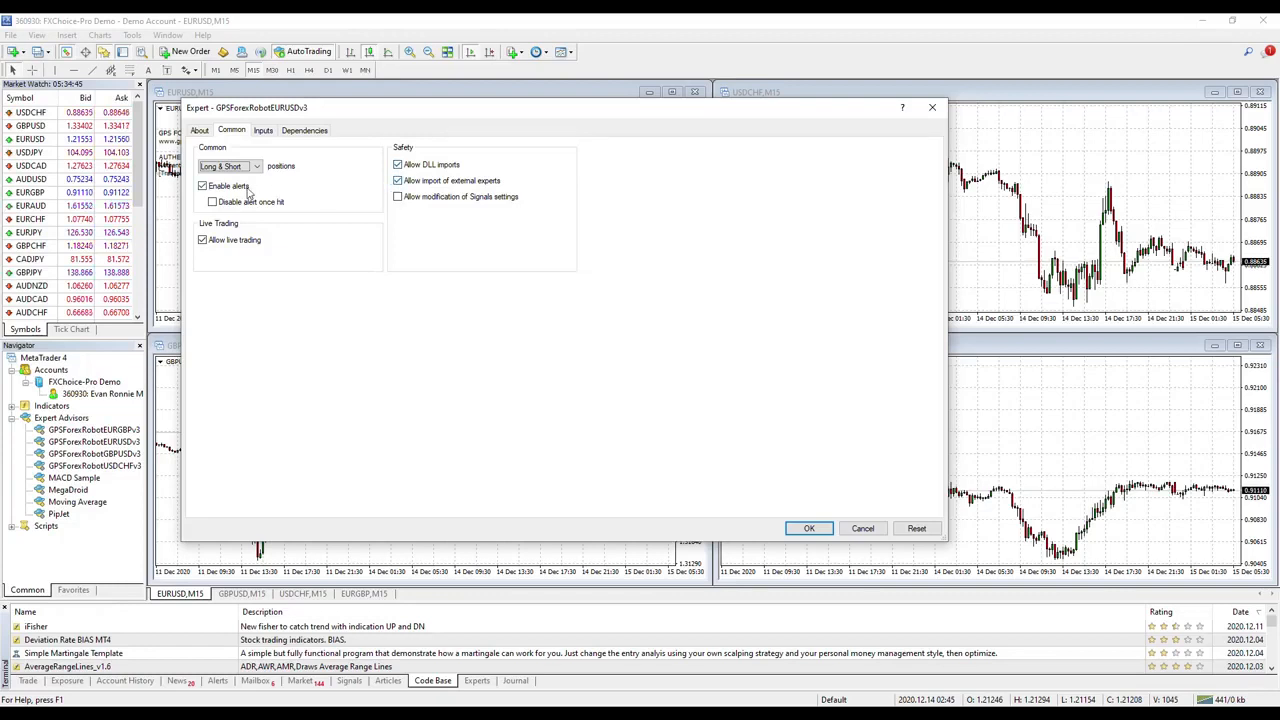
{"action": "left_click", "coordinate": [266, 134]}
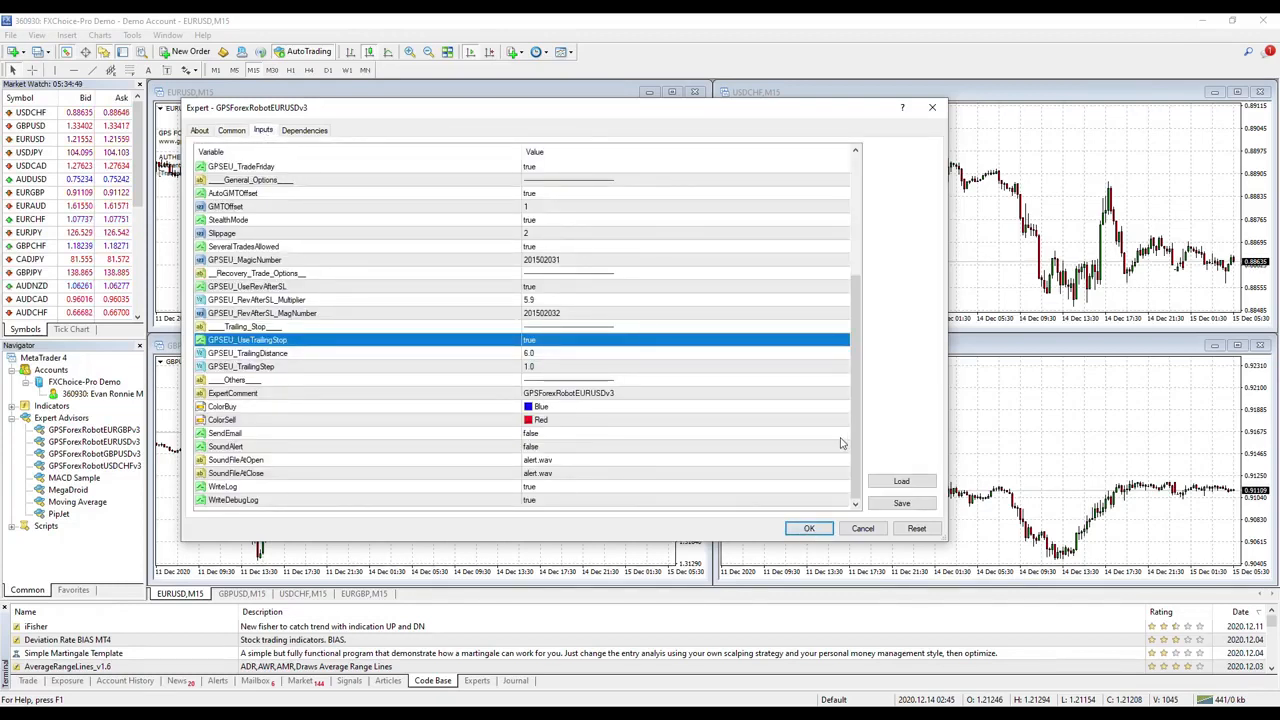
{"action": "left_click", "coordinate": [809, 528]}
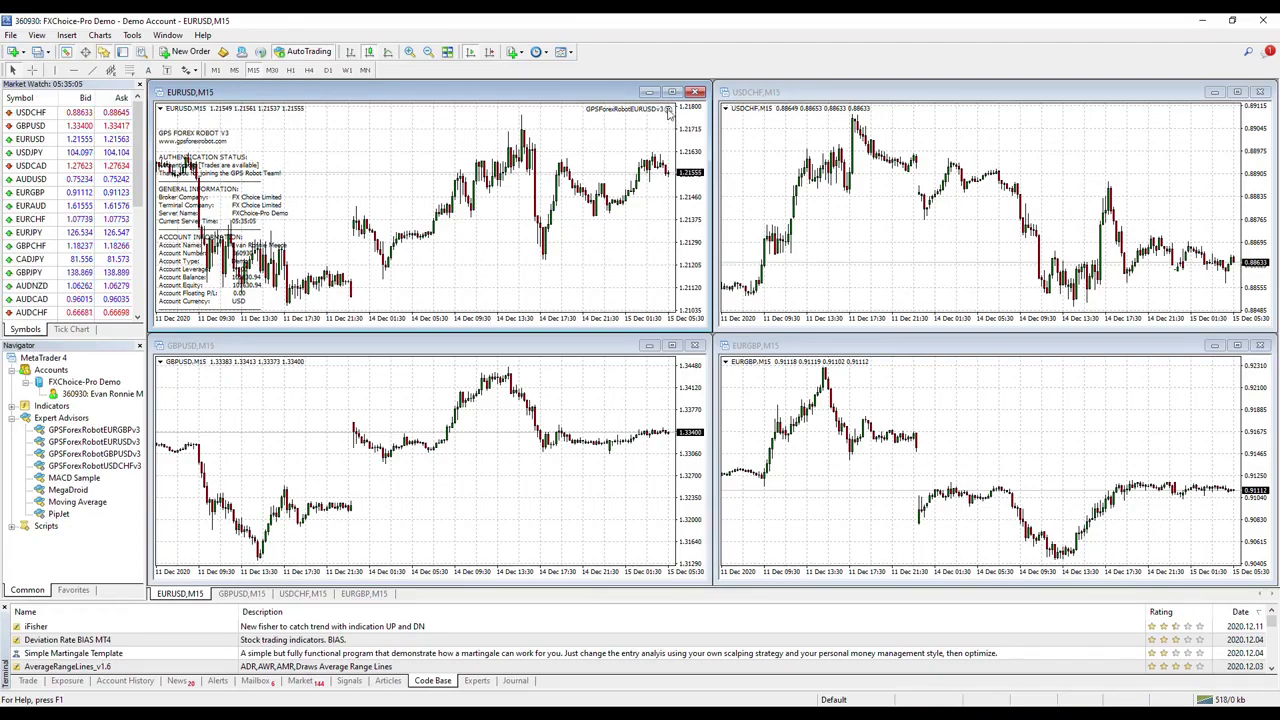
{"action": "scroll", "coordinate": [266, 194], "scroll_direction": "up", "scroll_amount": 5}
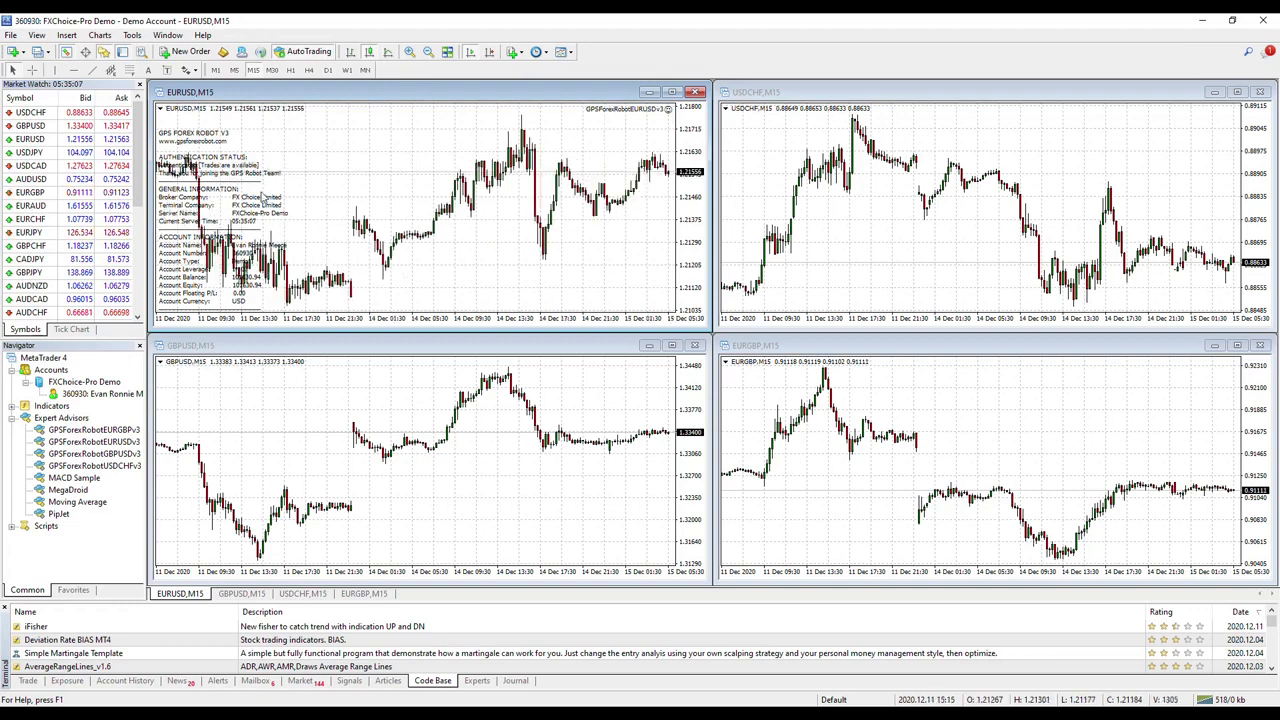
{"action": "scroll", "coordinate": [265, 246], "scroll_direction": "down", "scroll_amount": 3}
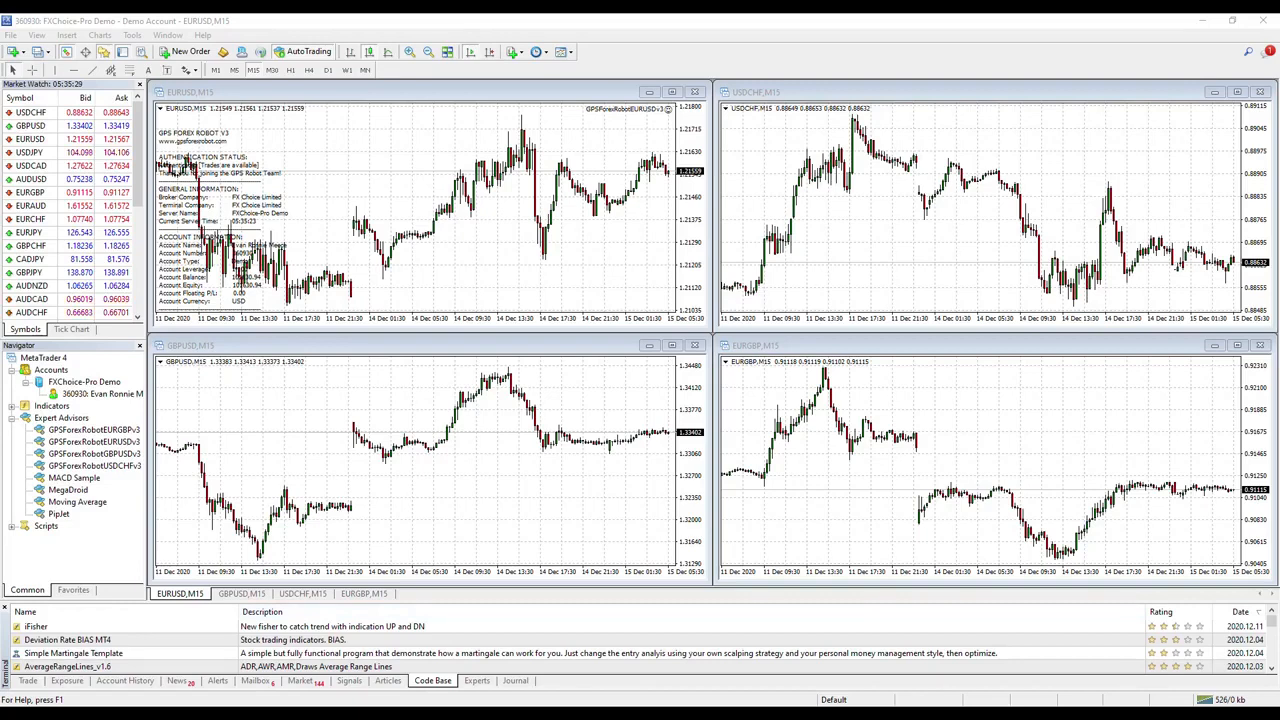
{"action": "mouse_move", "coordinate": [752, 704]}
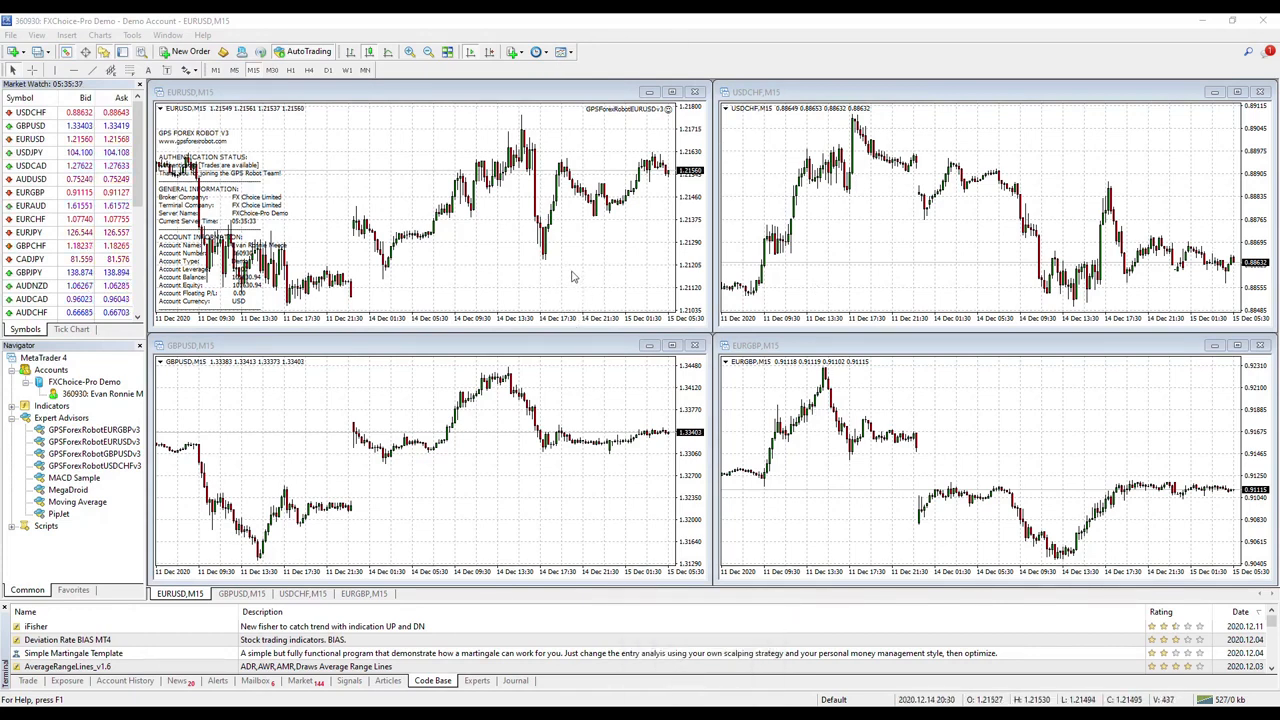
{"action": "left_click", "coordinate": [19, 55]}
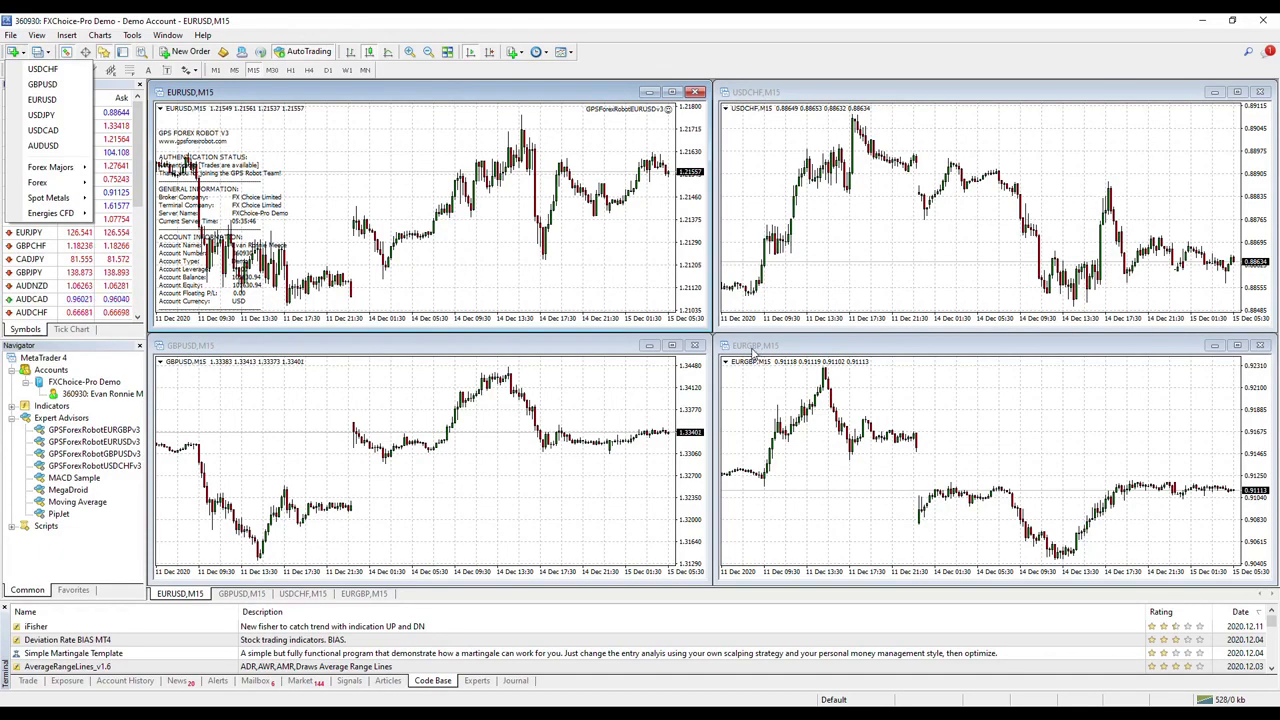
{"action": "left_click", "coordinate": [348, 97]}
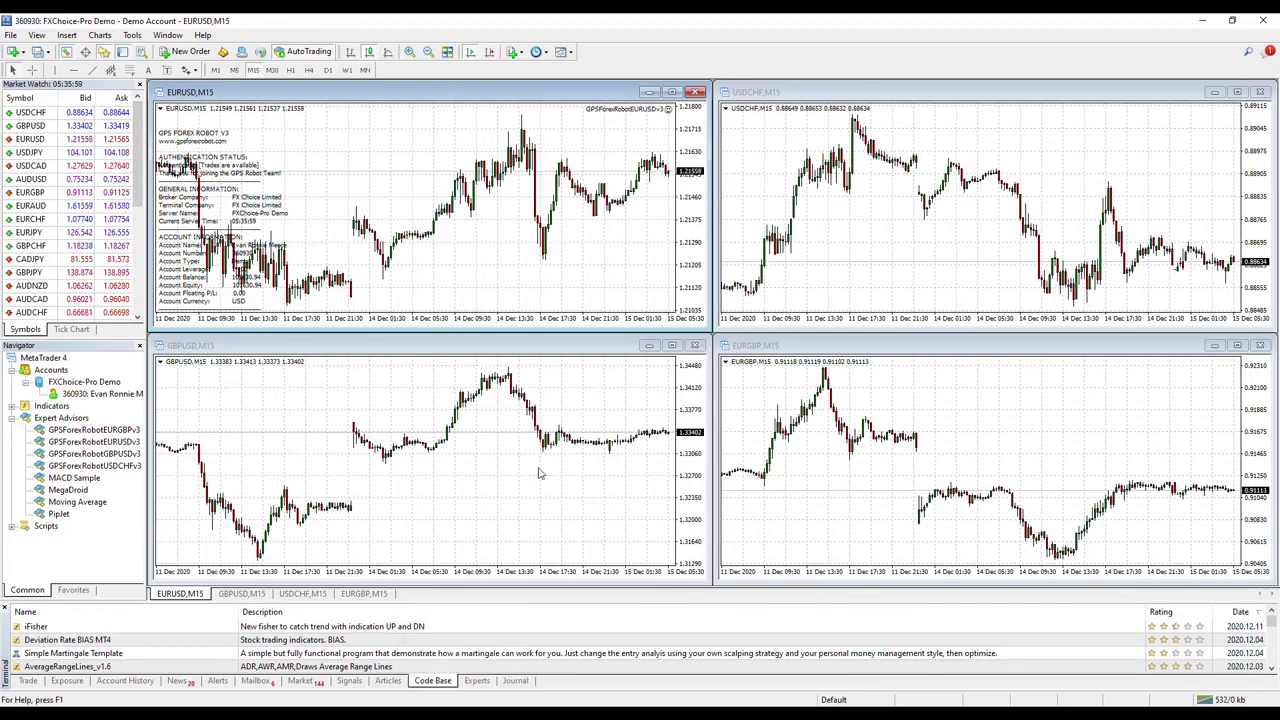
Step: Open the MetaTrader data folder, review the robot files in the GPSForexRobotV3 folder under Downloads, and close the window
{"action": "left_click", "coordinate": [11, 35]}
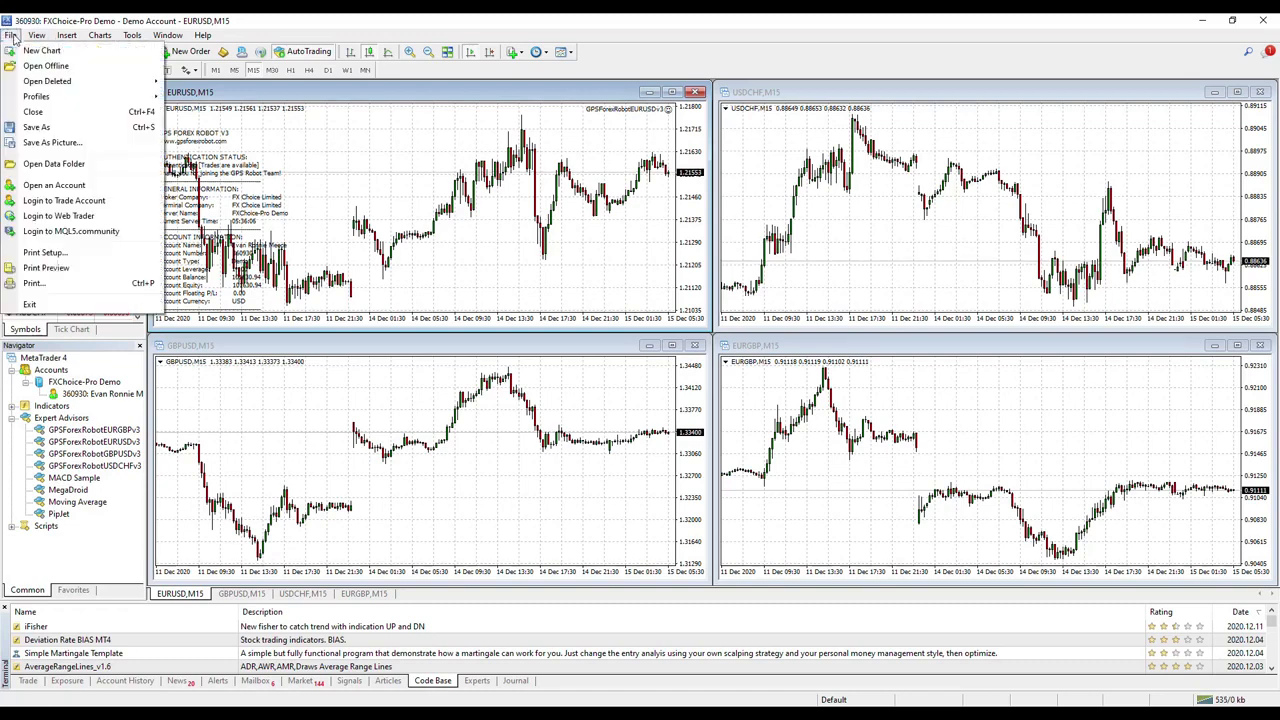
{"action": "left_click", "coordinate": [80, 165]}
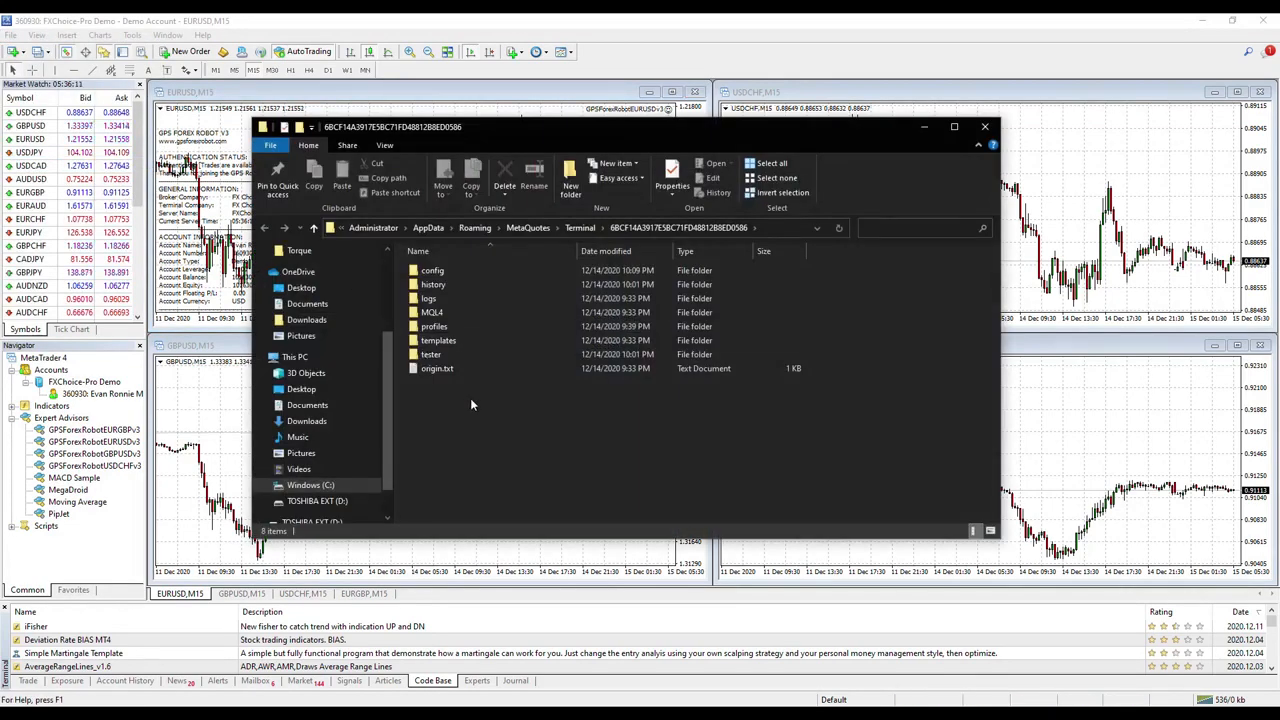
{"action": "scroll", "coordinate": [320, 435], "scroll_direction": "down", "scroll_amount": 3}
{"action": "left_click", "coordinate": [310, 421]}
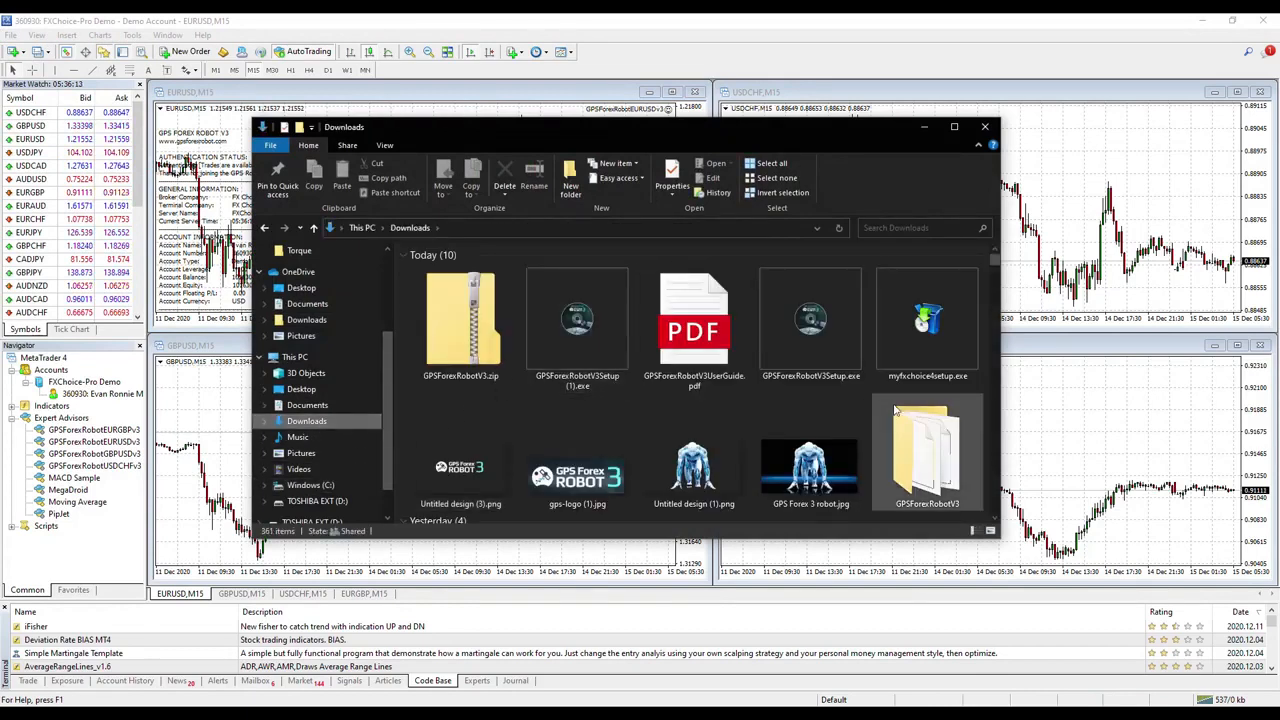
{"action": "double_click", "coordinate": [918, 453]}
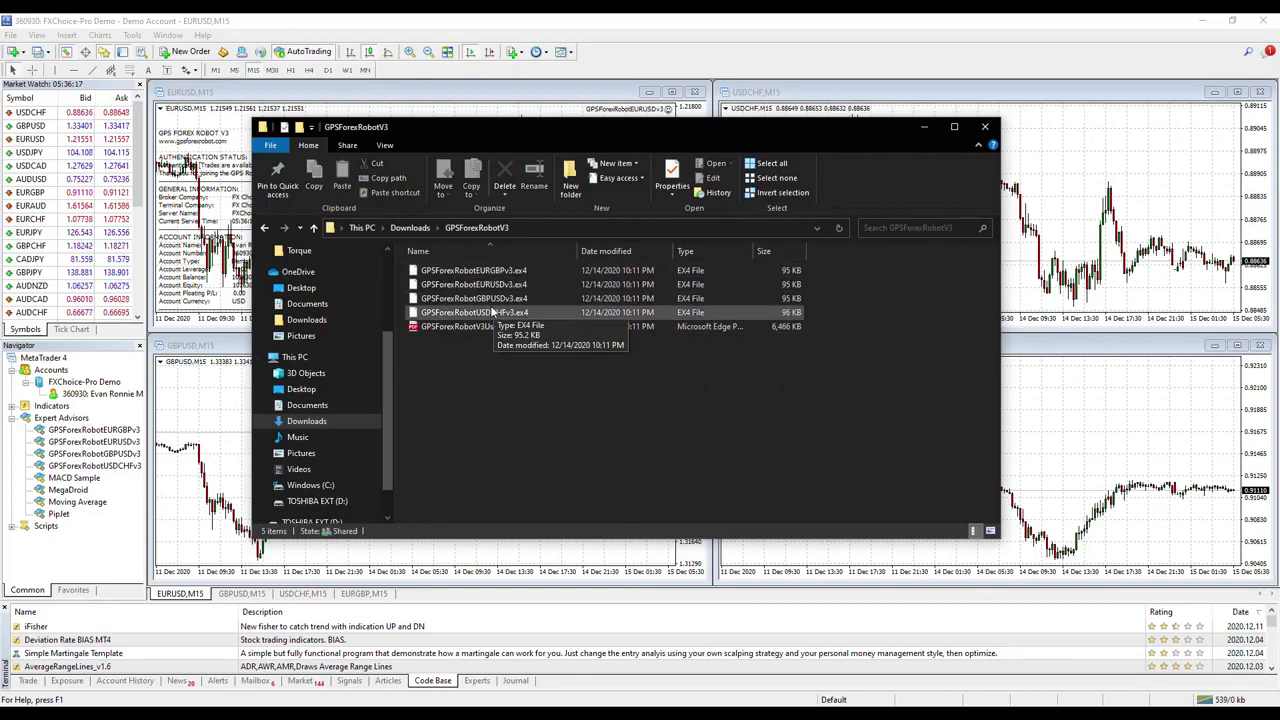
{"action": "left_click", "coordinate": [264, 228]}
{"action": "left_click", "coordinate": [264, 228]}
{"action": "left_click", "coordinate": [264, 228]}
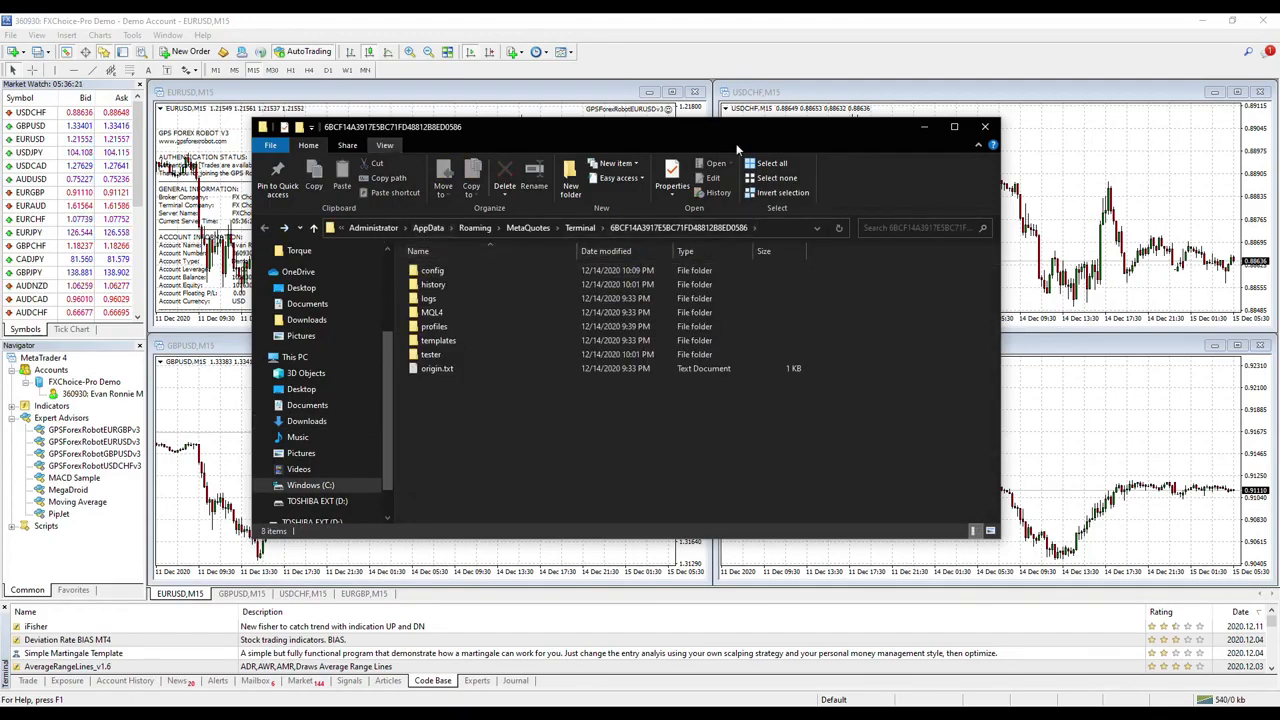
{"action": "left_click", "coordinate": [986, 129]}
Step: Examine the robot files in the MQL4 Experts folder of the MetaTrader data folder, and close the window
{"action": "left_click", "coordinate": [12, 35]}
{"action": "left_click", "coordinate": [12, 35]}
{"action": "left_click", "coordinate": [55, 164]}
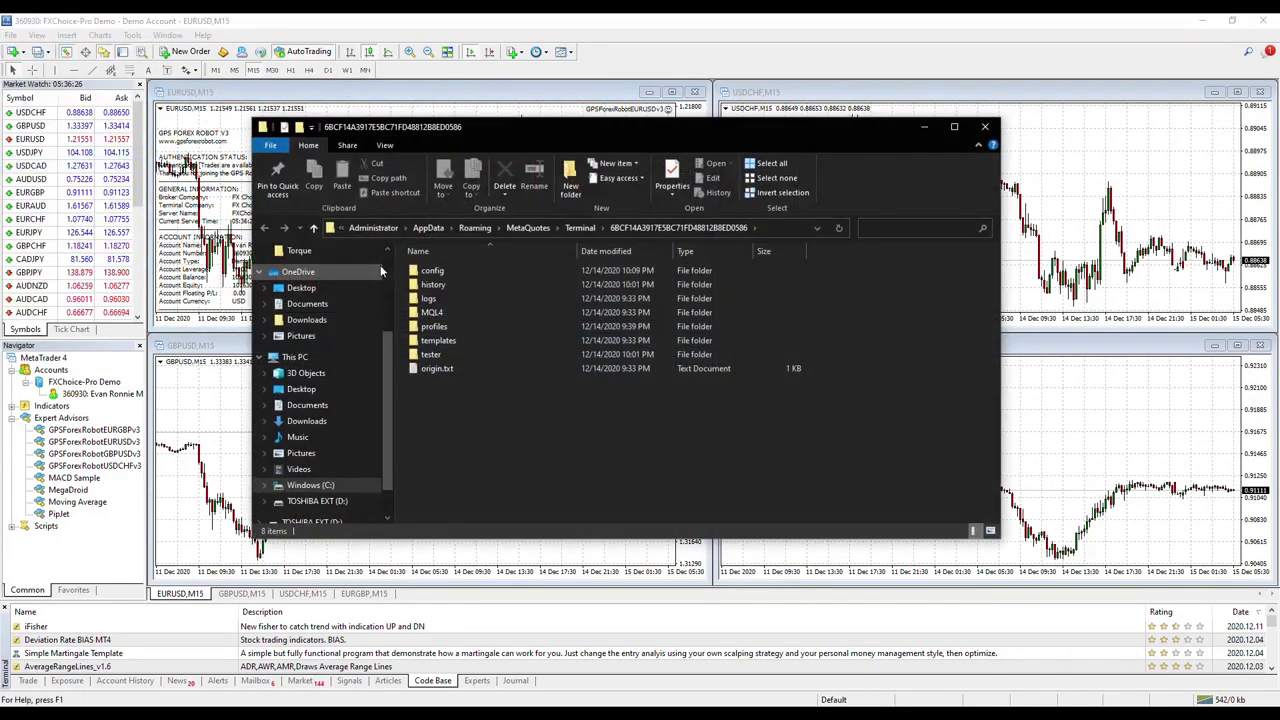
{"action": "double_click", "coordinate": [438, 313]}
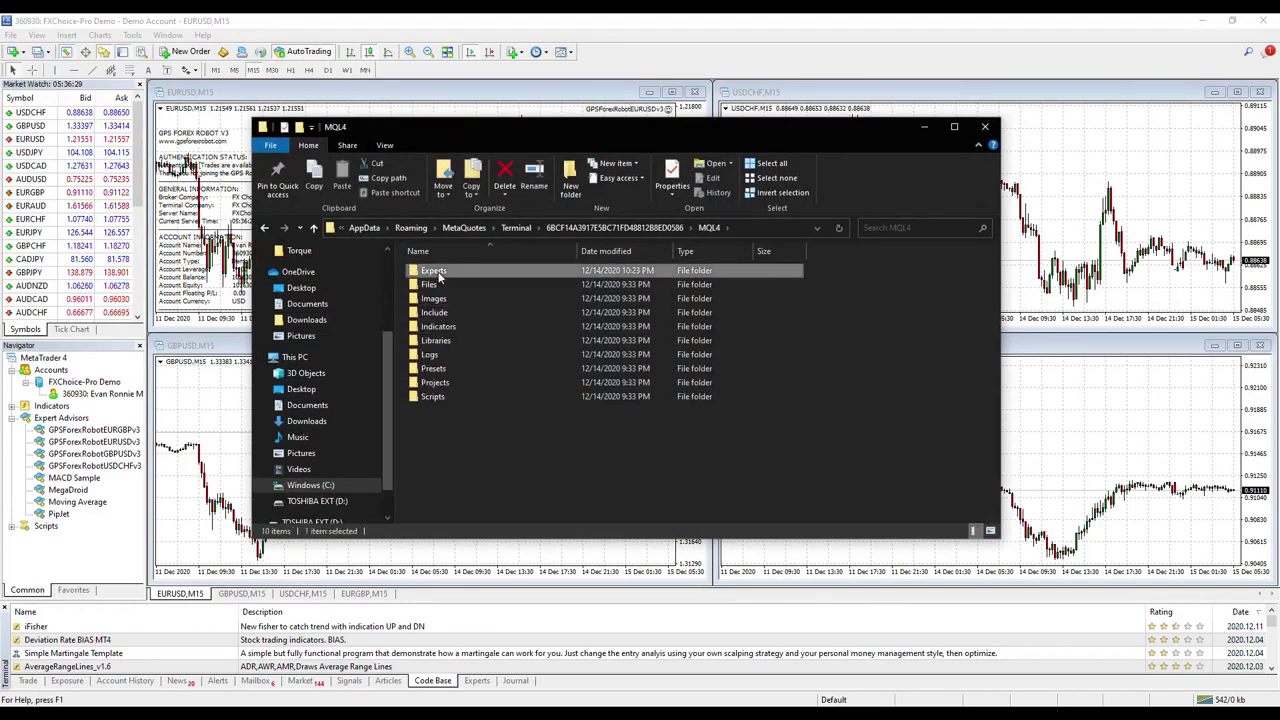
{"action": "double_click", "coordinate": [436, 271]}
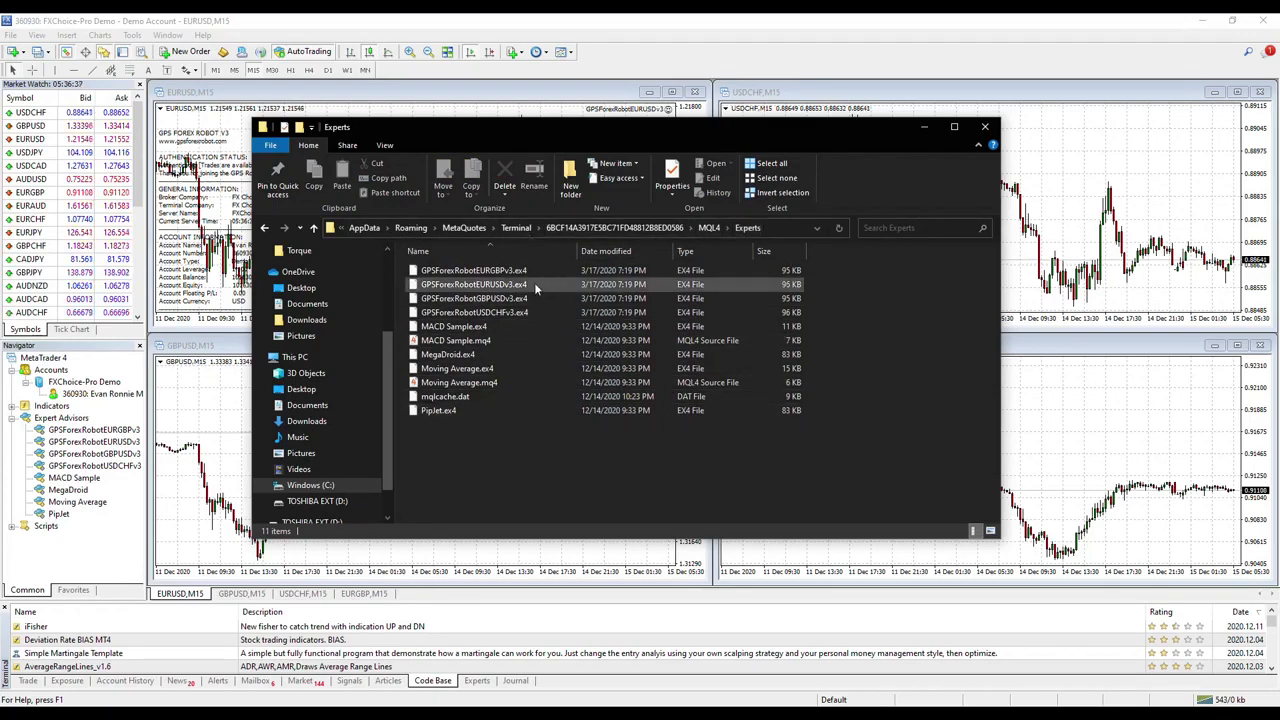
{"action": "left_click", "coordinate": [985, 129]}
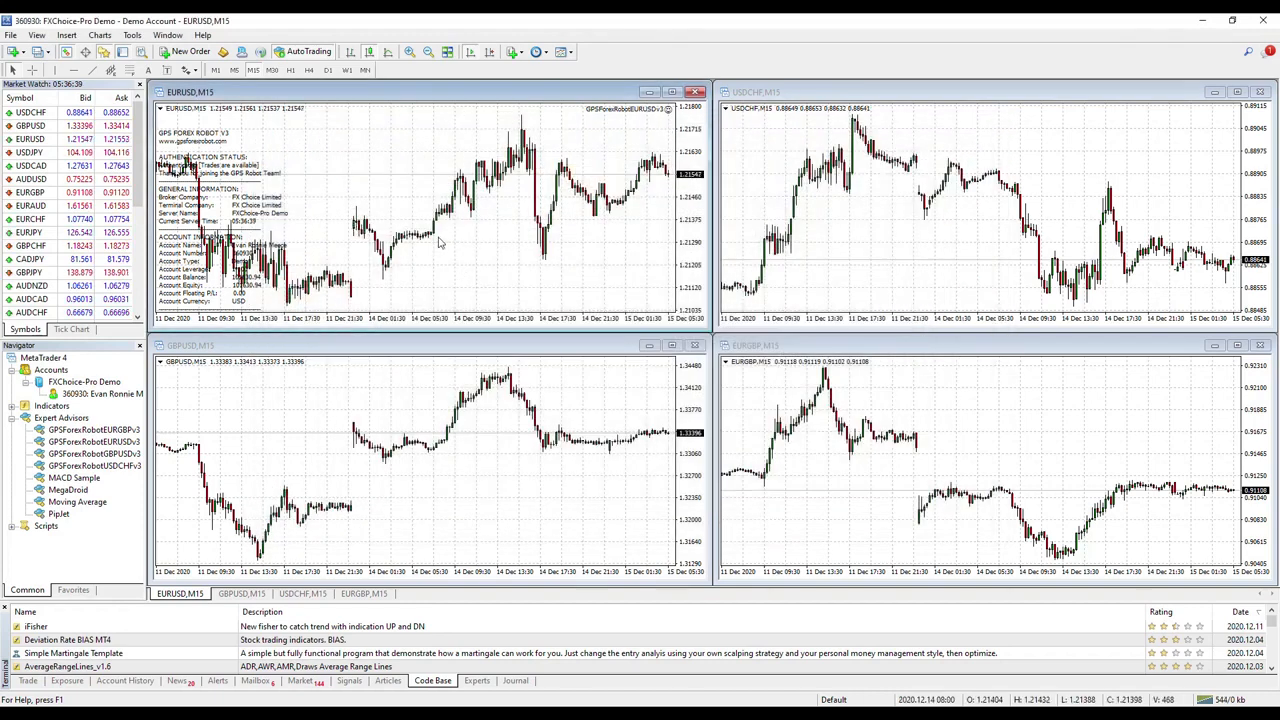
Step: Check the automated trading and DLL import settings in the Expert Advisors options, and leave the options without changing them
{"action": "left_click", "coordinate": [131, 34]}
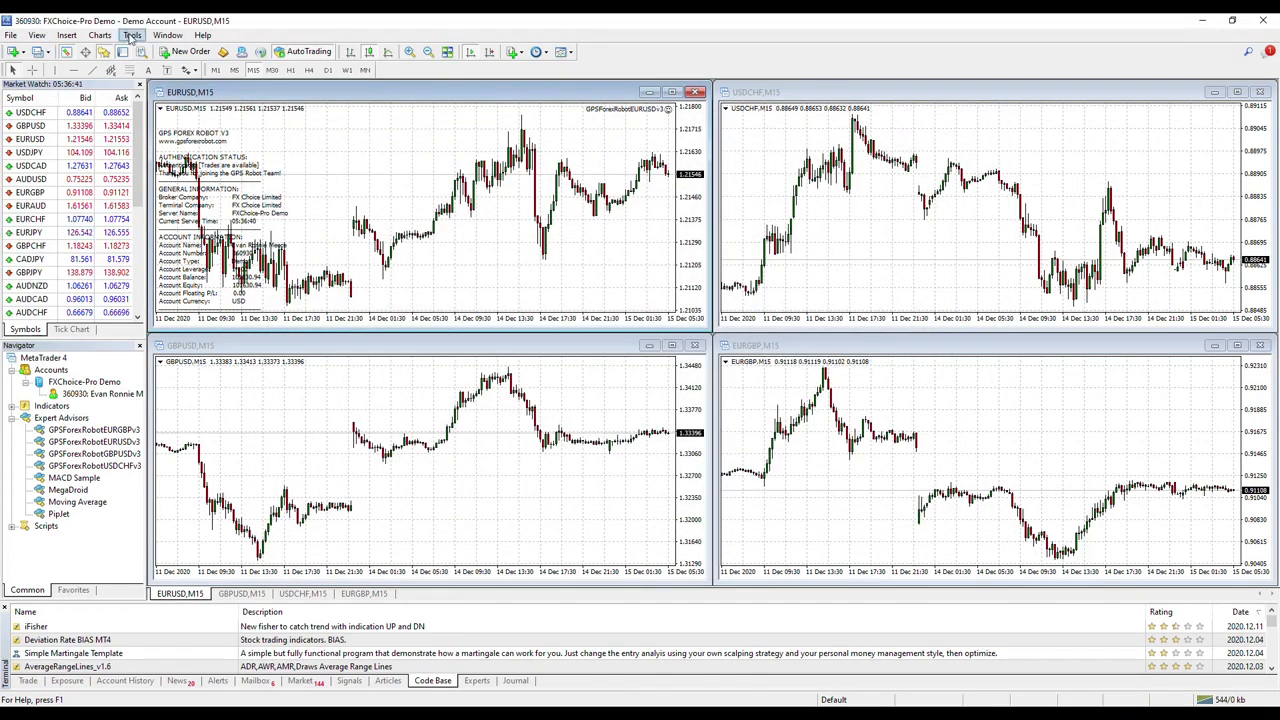
{"action": "left_click", "coordinate": [173, 126]}
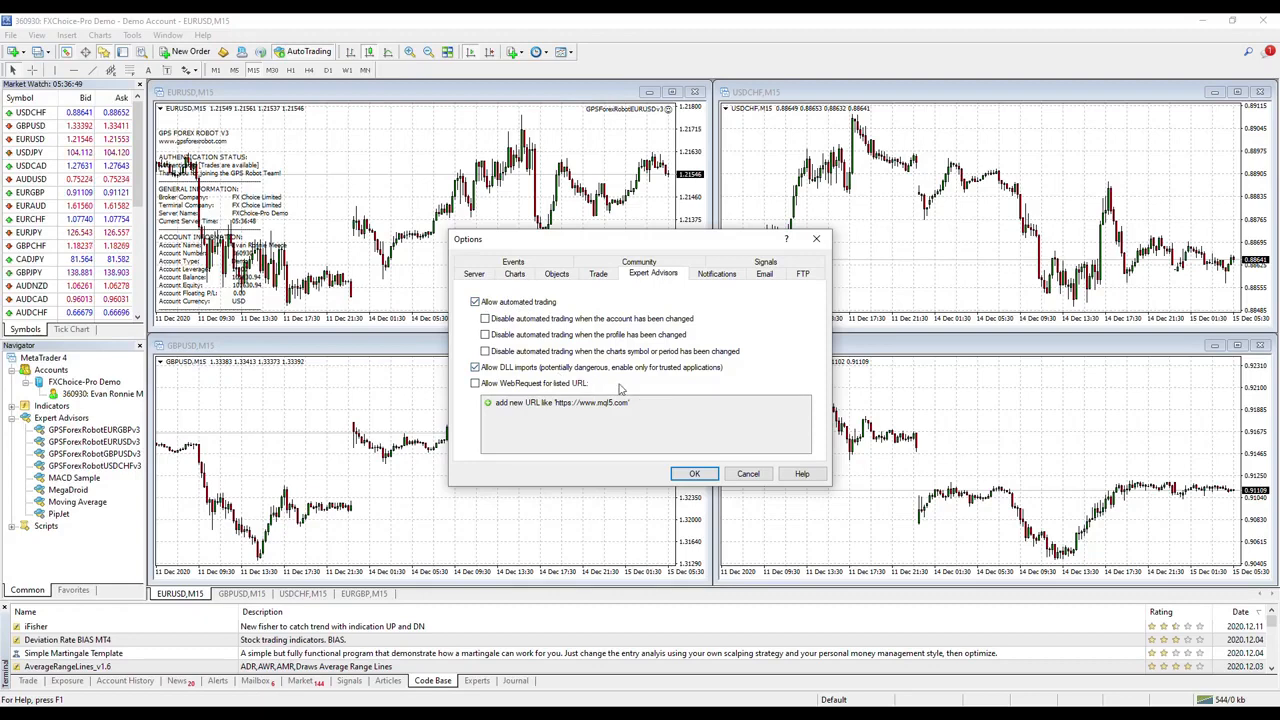
{"action": "left_click", "coordinate": [745, 474]}
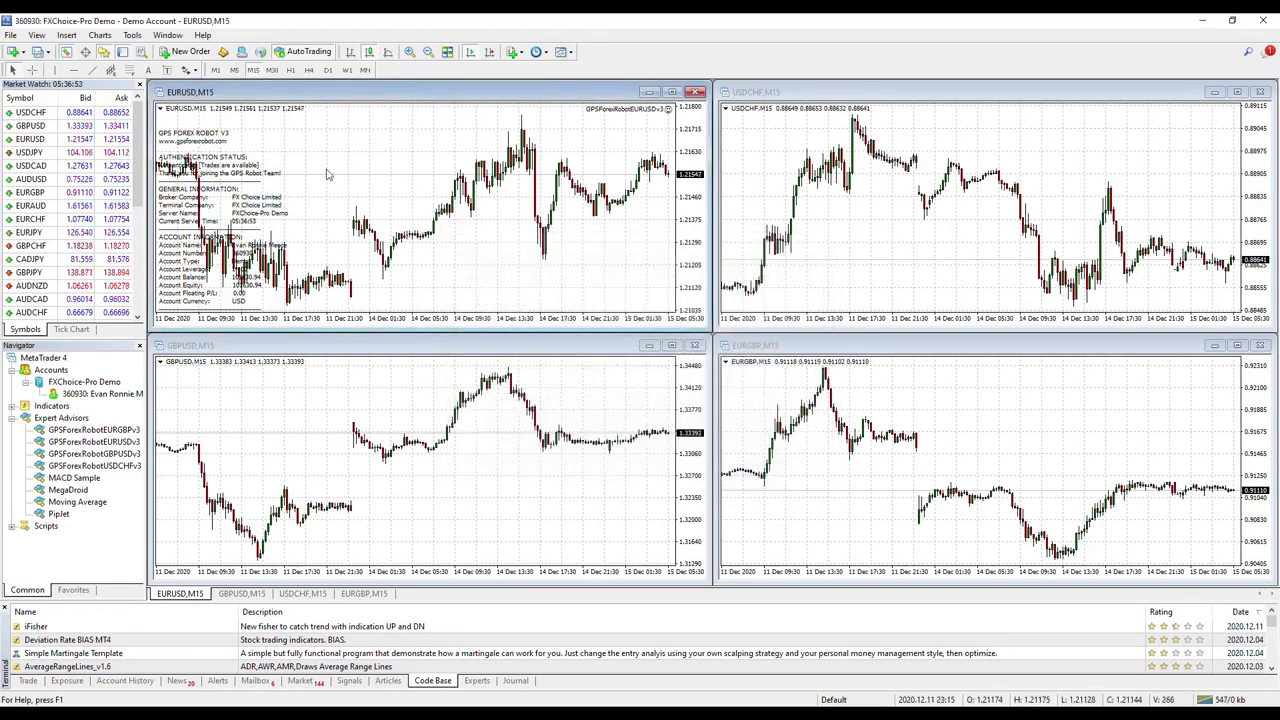
{"action": "right_click", "coordinate": [120, 442]}
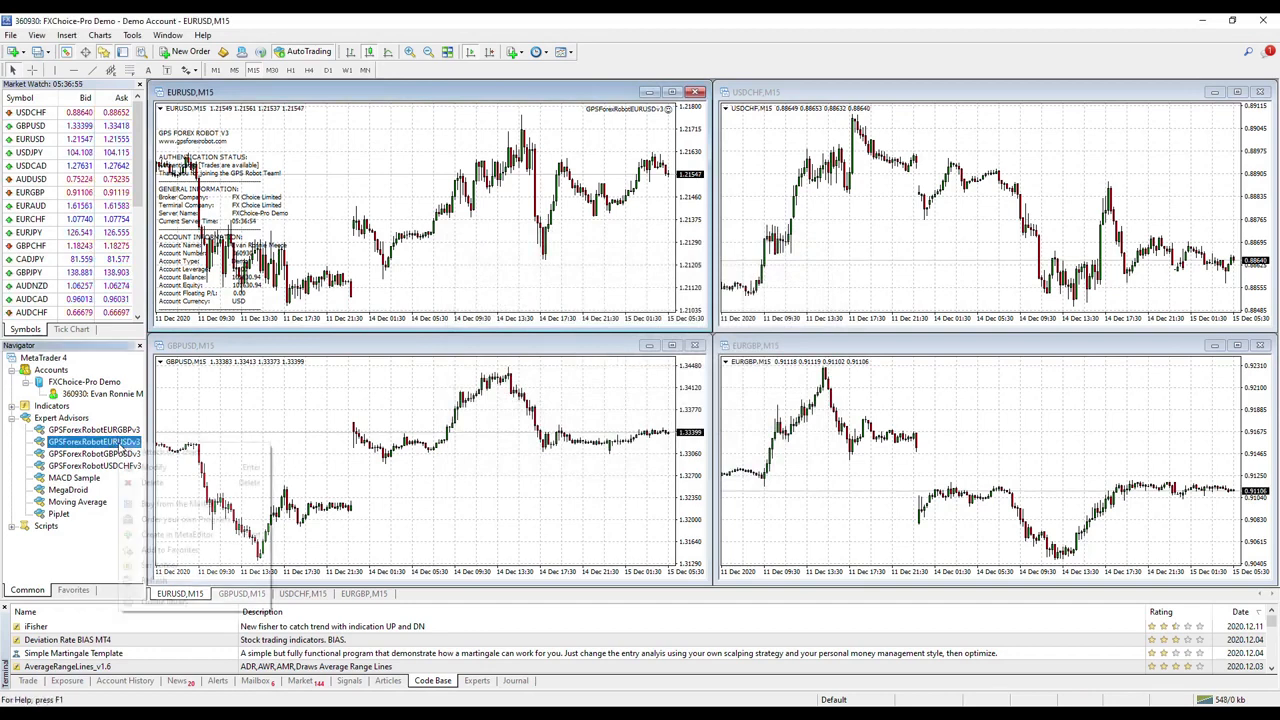
{"action": "left_click", "coordinate": [148, 449]}
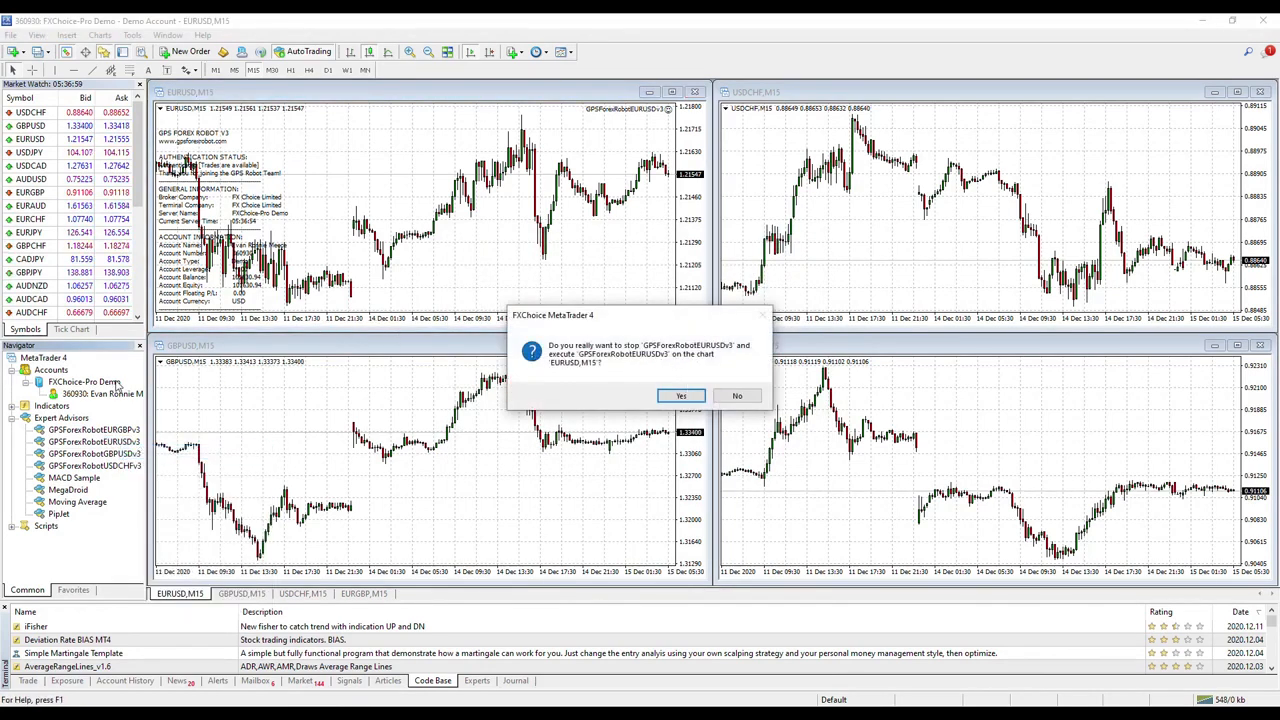
{"action": "left_click", "coordinate": [737, 396]}
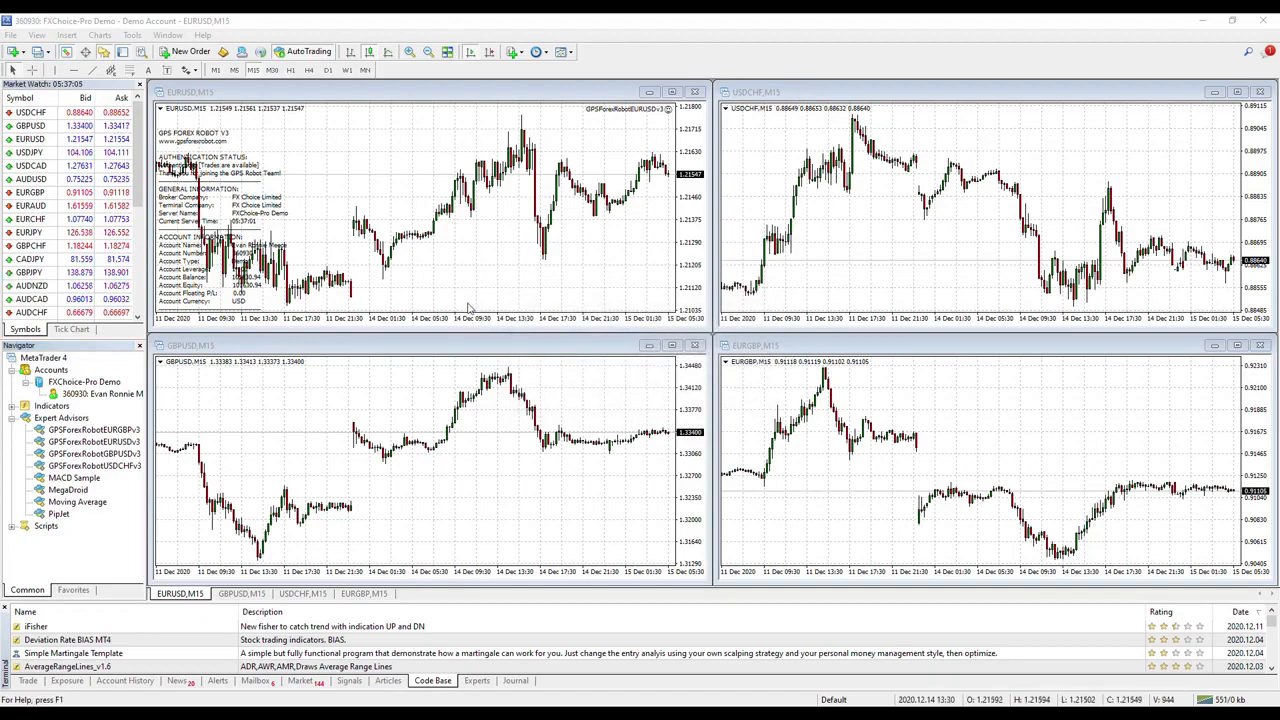
Step: Attach GPSForexRobotGBPUSDv3 to the GBPUSD M15 chart, checking its common settings and input parameters before accepting them
{"action": "left_click", "coordinate": [420, 358]}
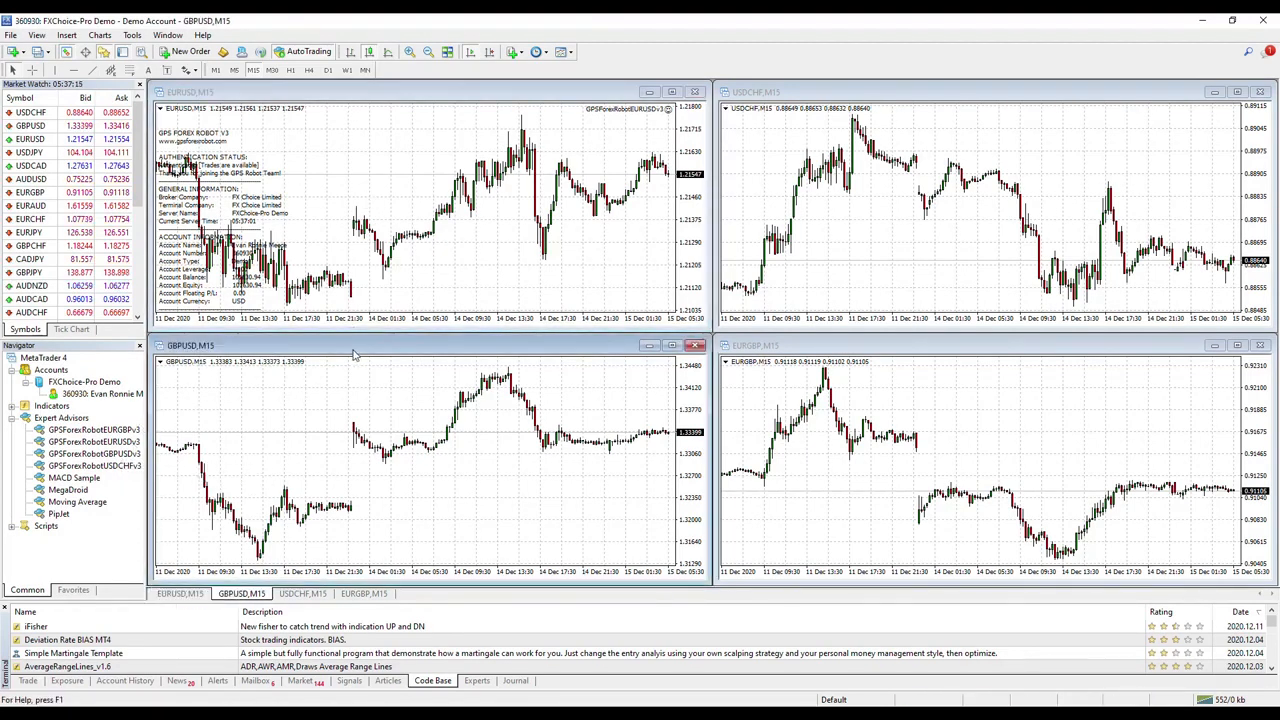
{"action": "right_click", "coordinate": [126, 457]}
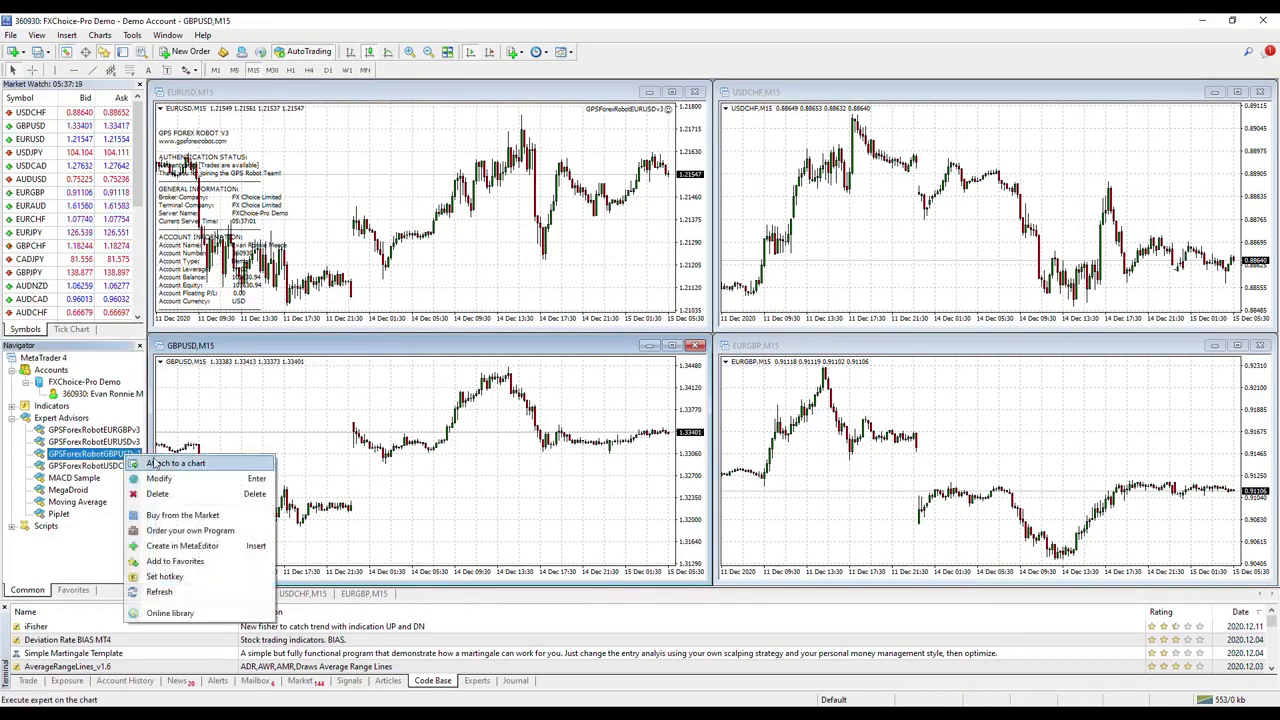
{"action": "left_click", "coordinate": [160, 464]}
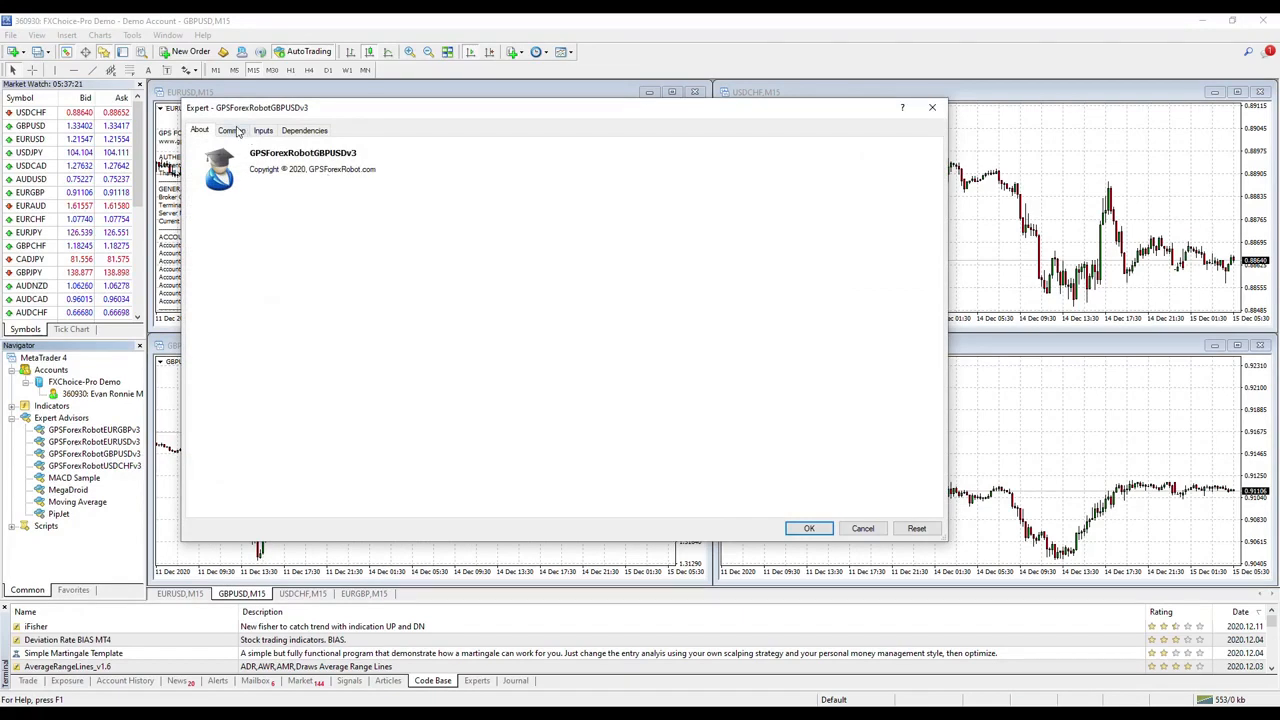
{"action": "left_click", "coordinate": [232, 131]}
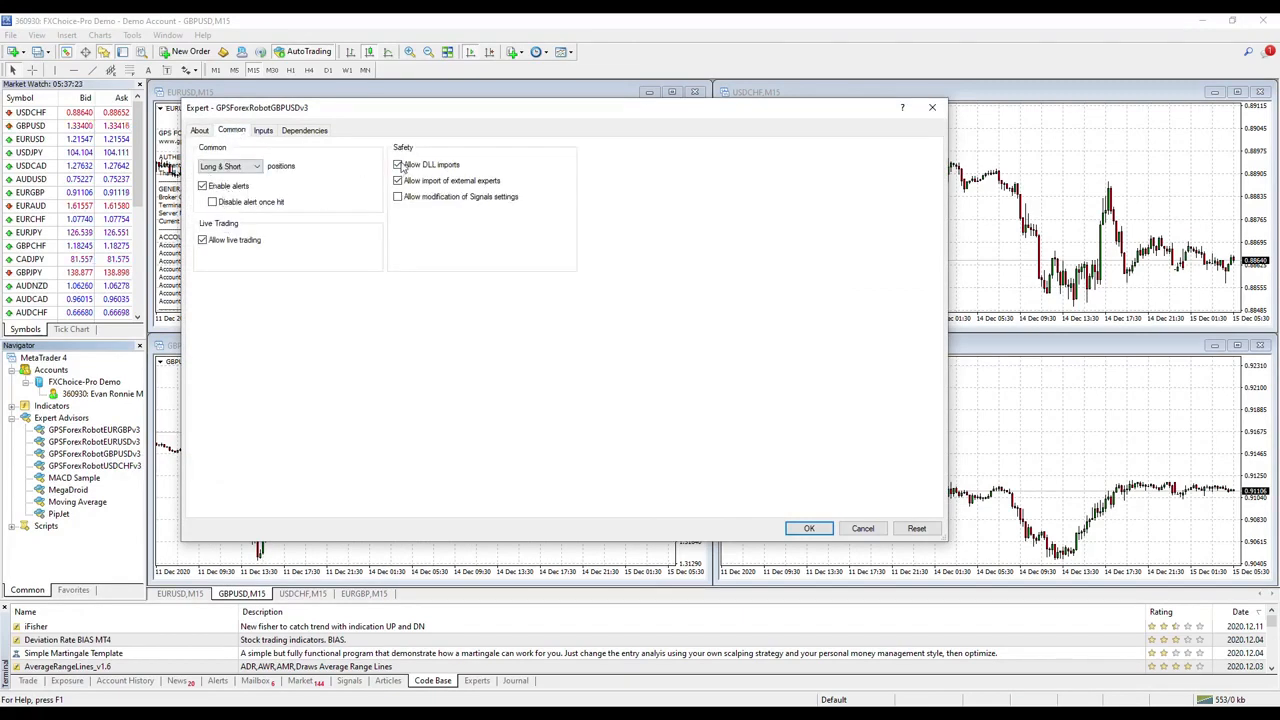
{"action": "left_click", "coordinate": [263, 131]}
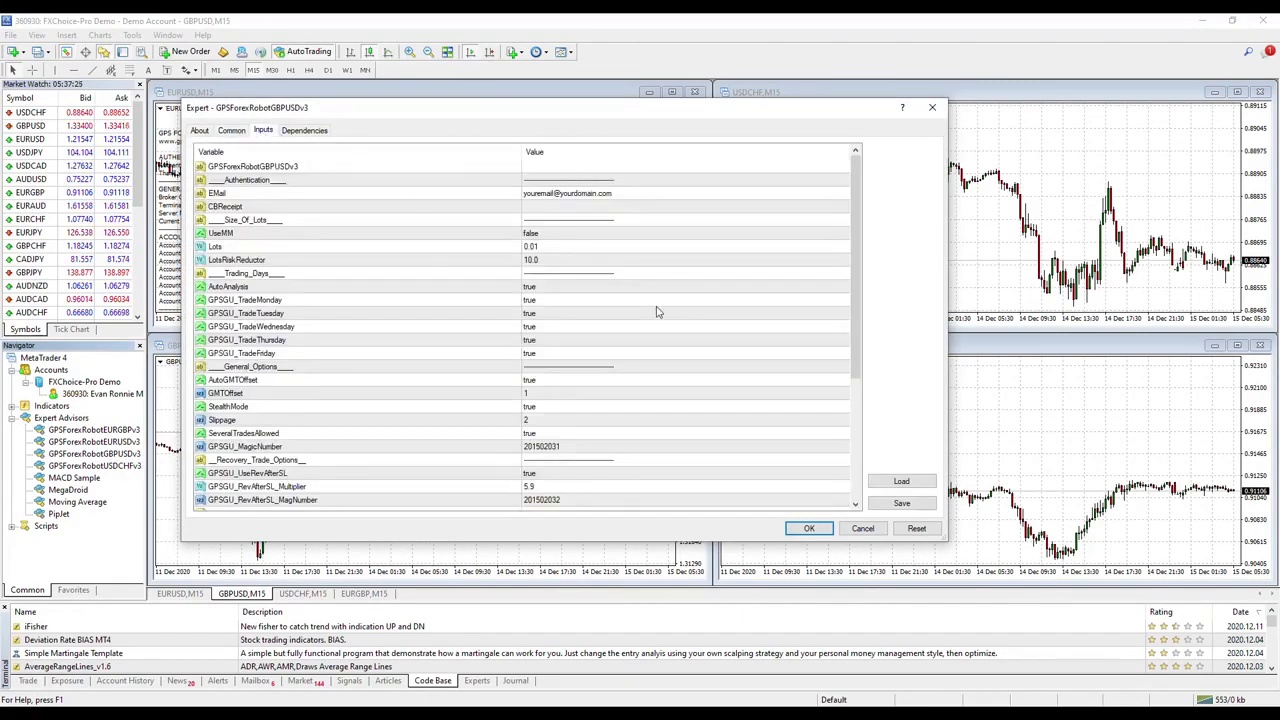
{"action": "left_click", "coordinate": [613, 197]}
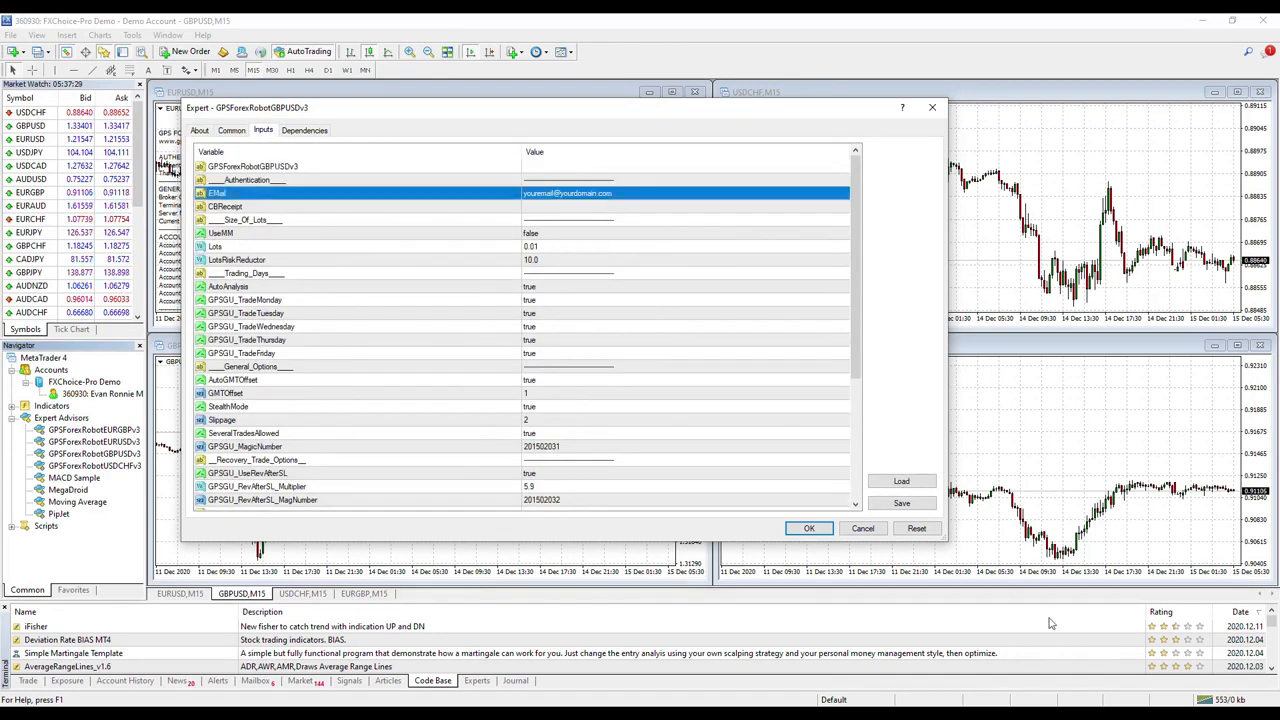
{"action": "scroll", "coordinate": [845, 400], "scroll_direction": "down", "scroll_amount": 5}
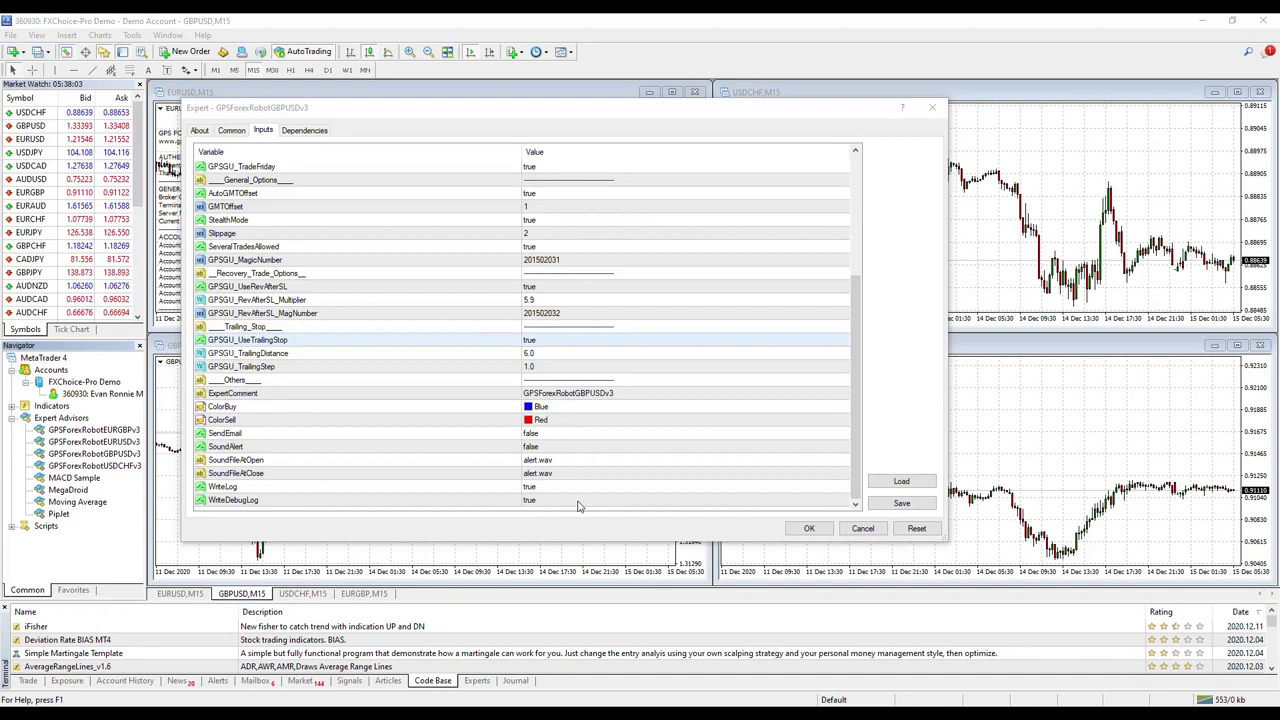
{"action": "mouse_move", "coordinate": [857, 472]}
{"action": "left_mouse_down"}
{"action": "mouse_move", "coordinate": [857, 454]}
{"action": "mouse_move", "coordinate": [857, 480]}
{"action": "left_mouse_up"}
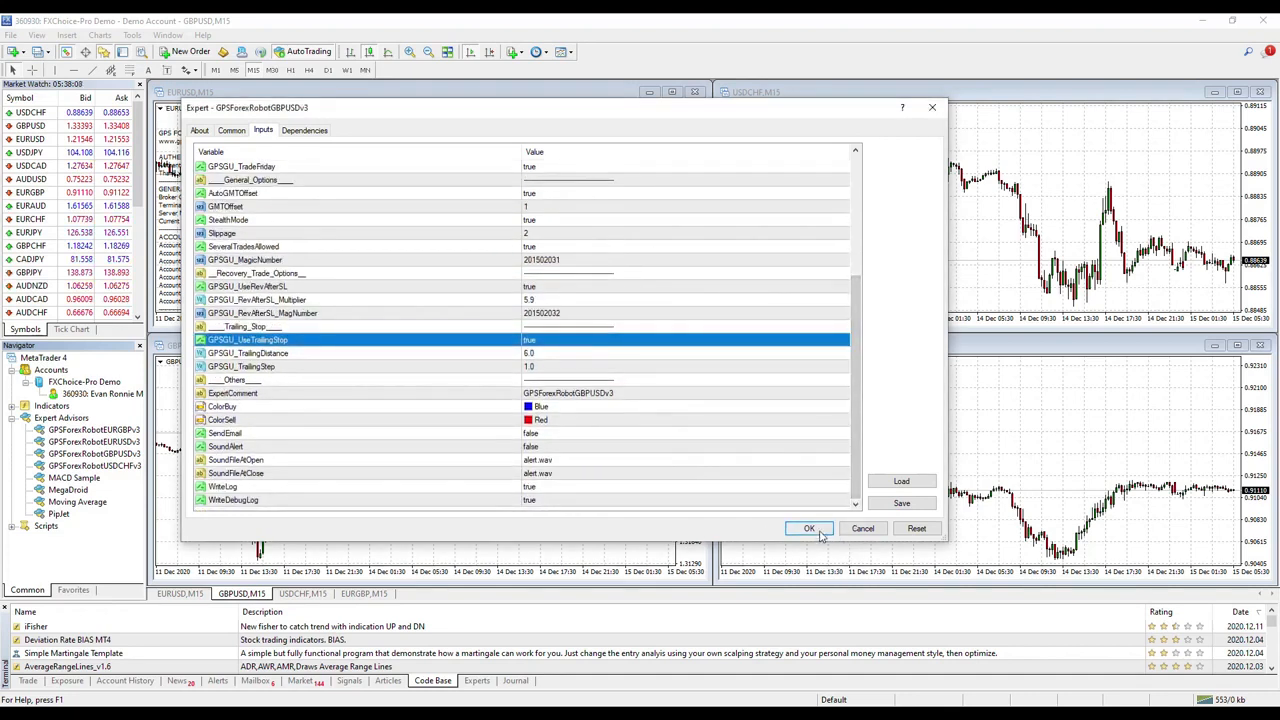
{"action": "left_click", "coordinate": [820, 530]}
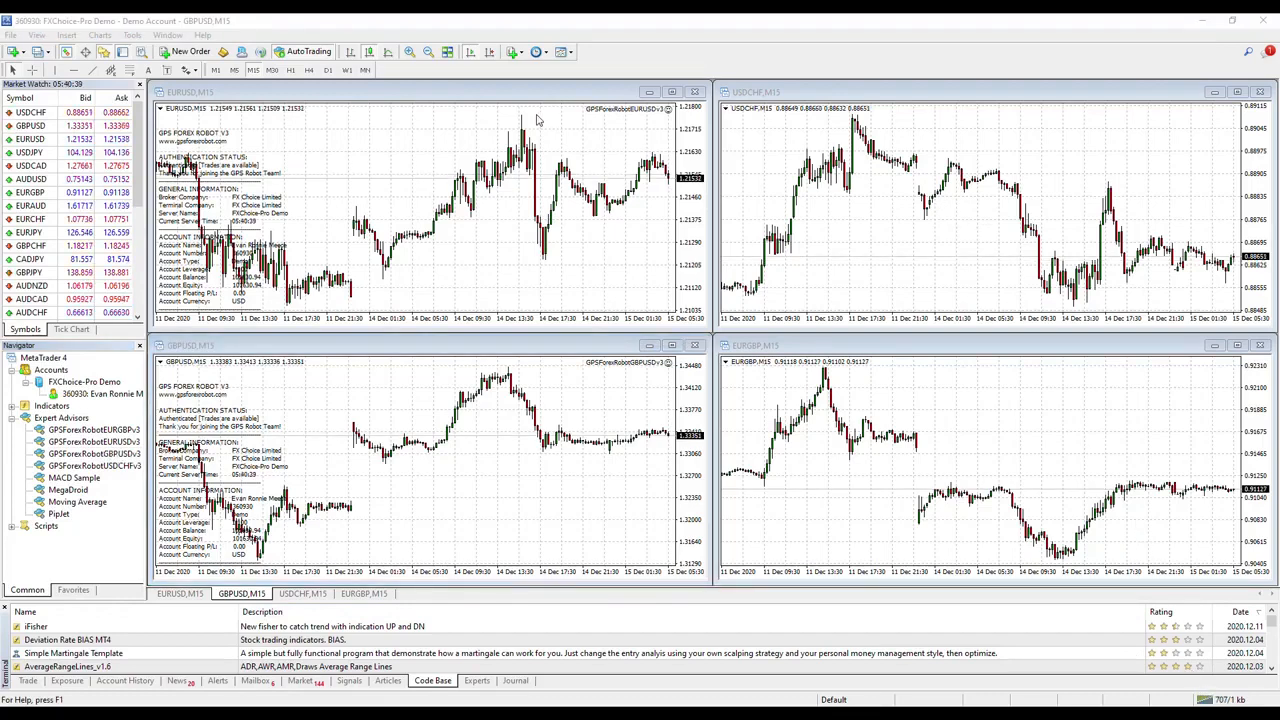
Step: Turn AutoTrading off and back on
{"action": "left_click", "coordinate": [306, 55]}
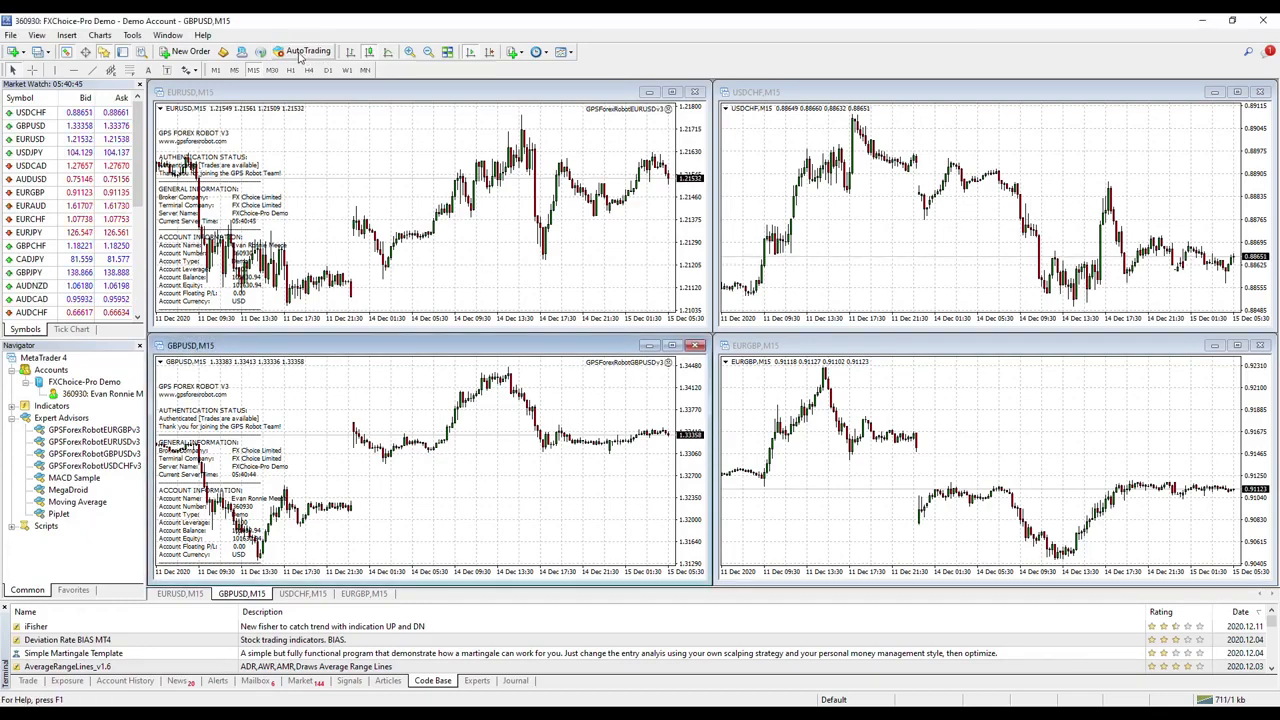
{"action": "left_click", "coordinate": [298, 57]}
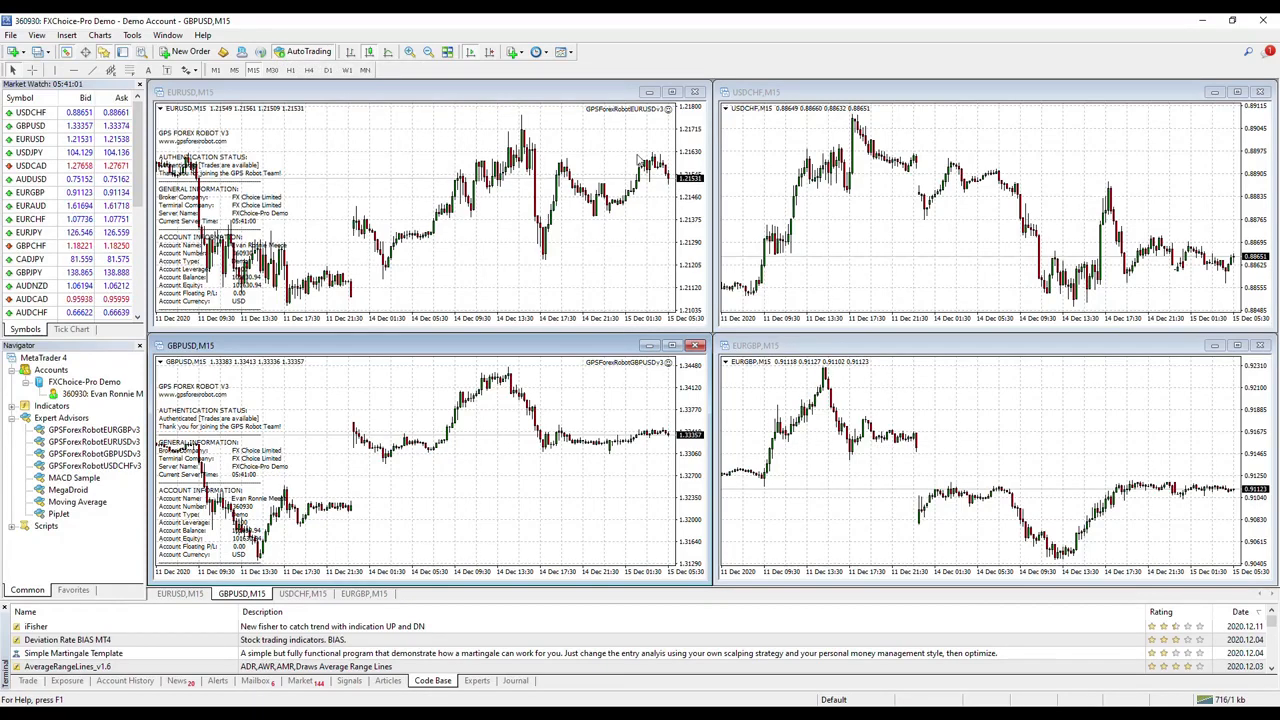
Step: Shift the GBPUSD and EURUSD charts away from the right edge of their windows
{"action": "left_click", "coordinate": [489, 54]}
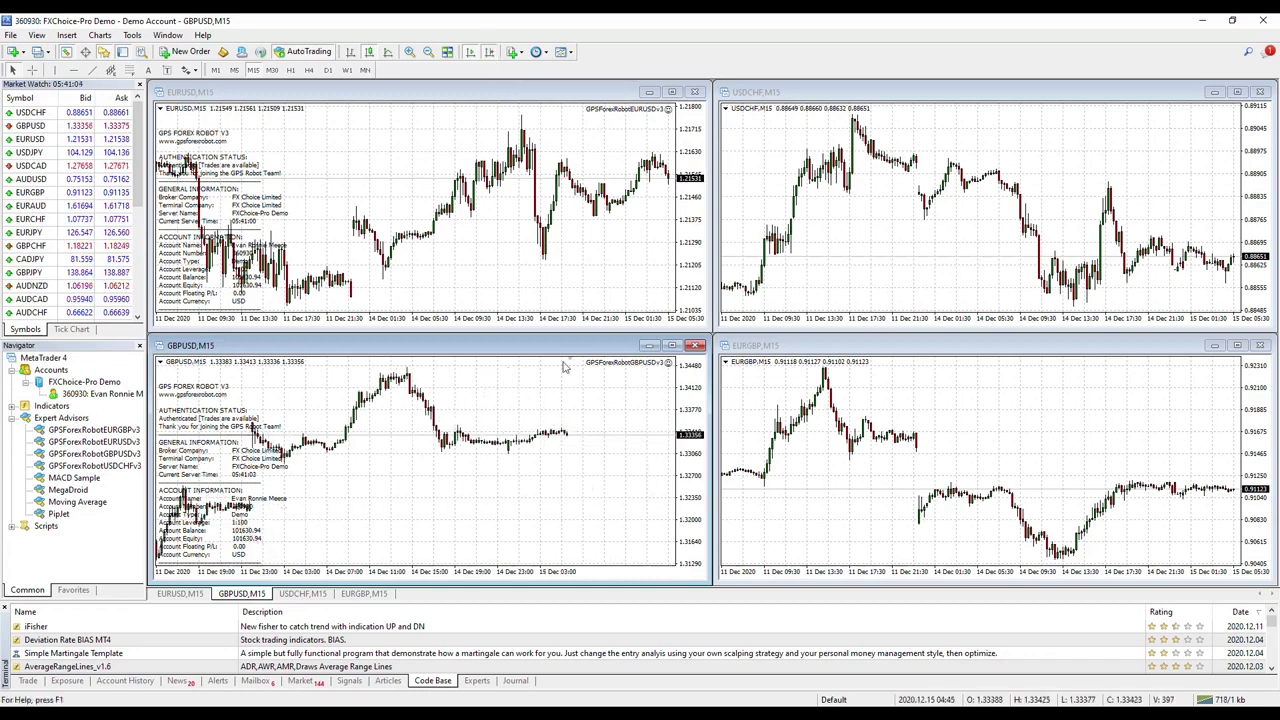
{"action": "left_click", "coordinate": [566, 212]}
{"action": "left_click", "coordinate": [491, 54]}
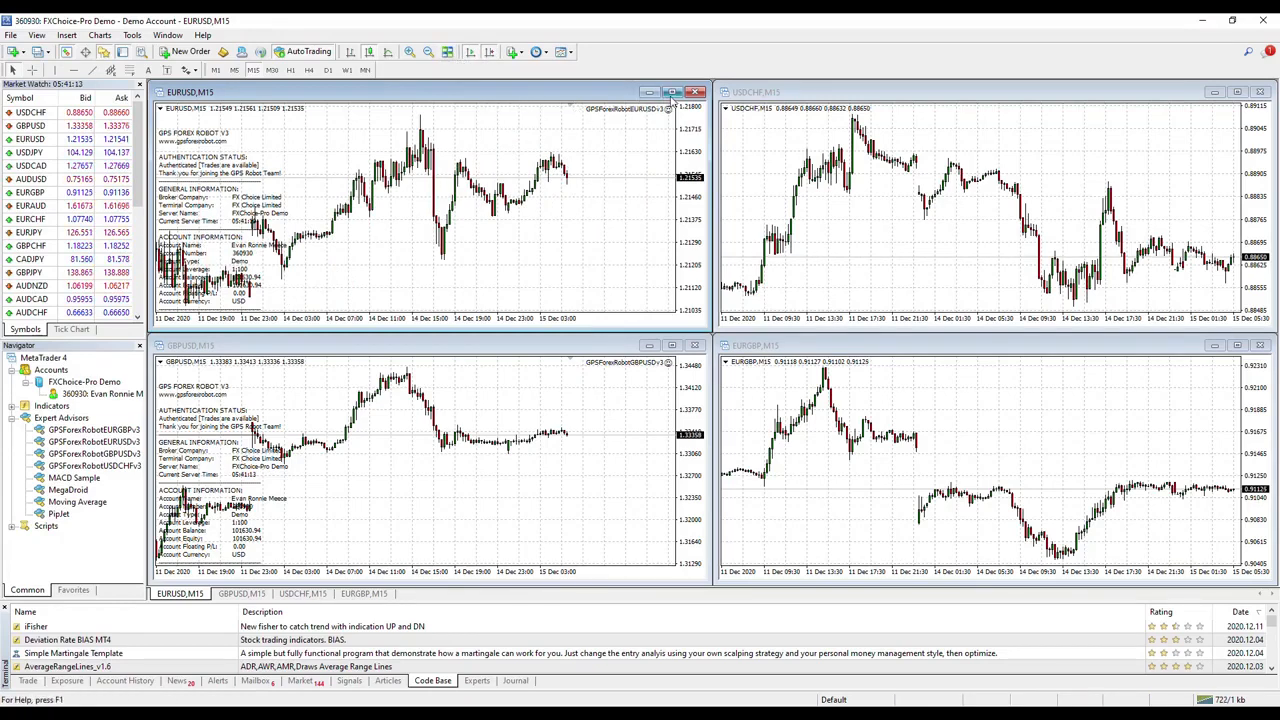
Step: Maximize the EURUSD chart to read the robot's authentication and account information, and tile the chart windows again
{"action": "left_click", "coordinate": [672, 92]}
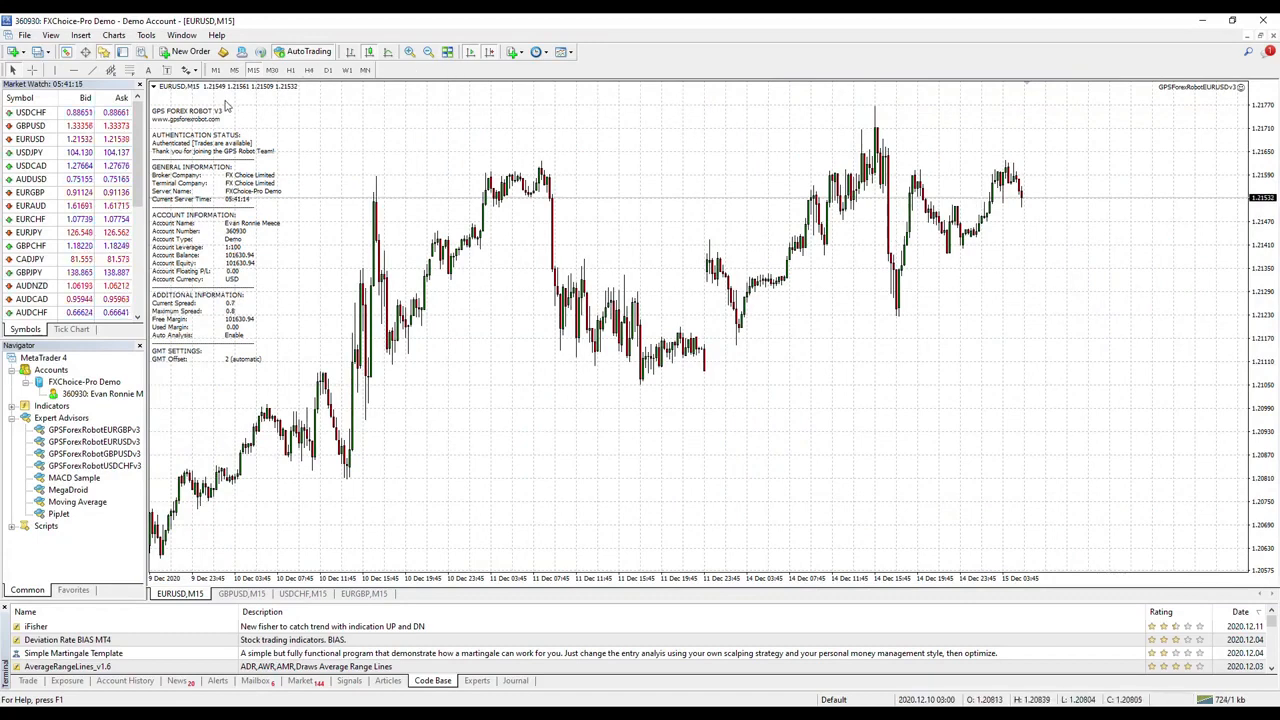
{"action": "left_click", "coordinate": [447, 52]}
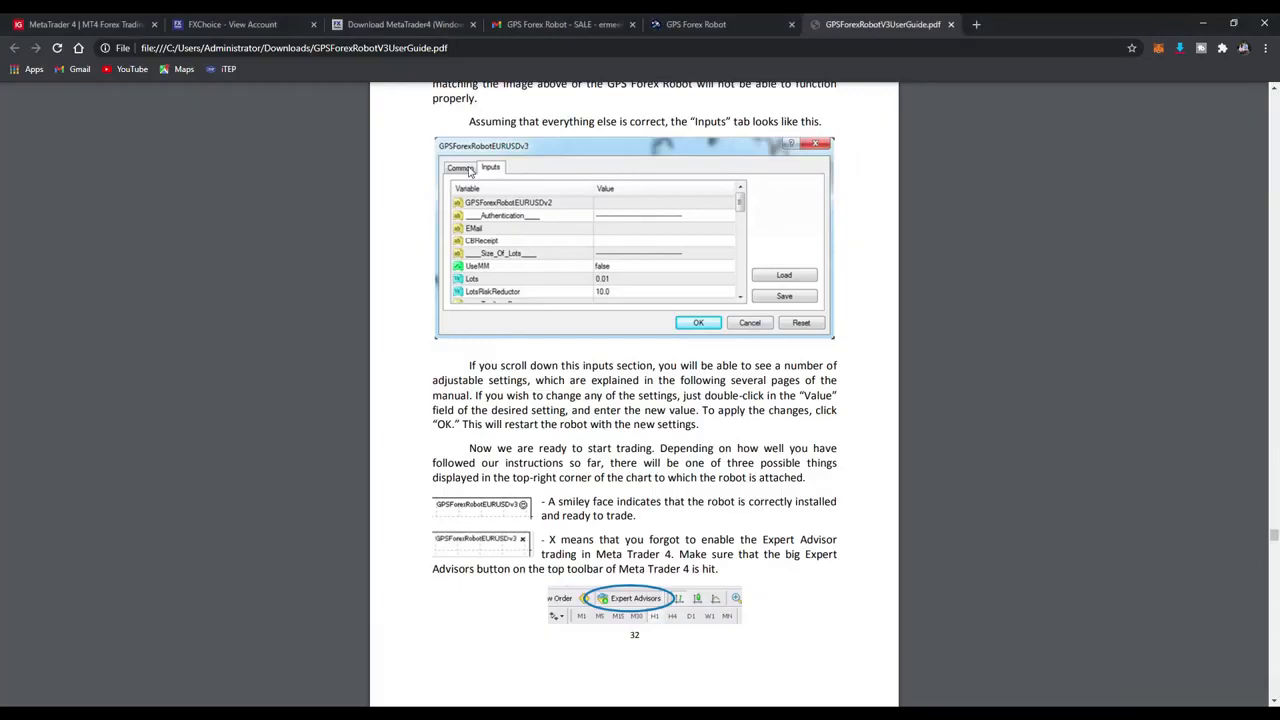
Step: Switch to the FXChoice account page in Chrome and open the FXChoice home page
{"action": "left_click", "coordinate": [285, 24]}
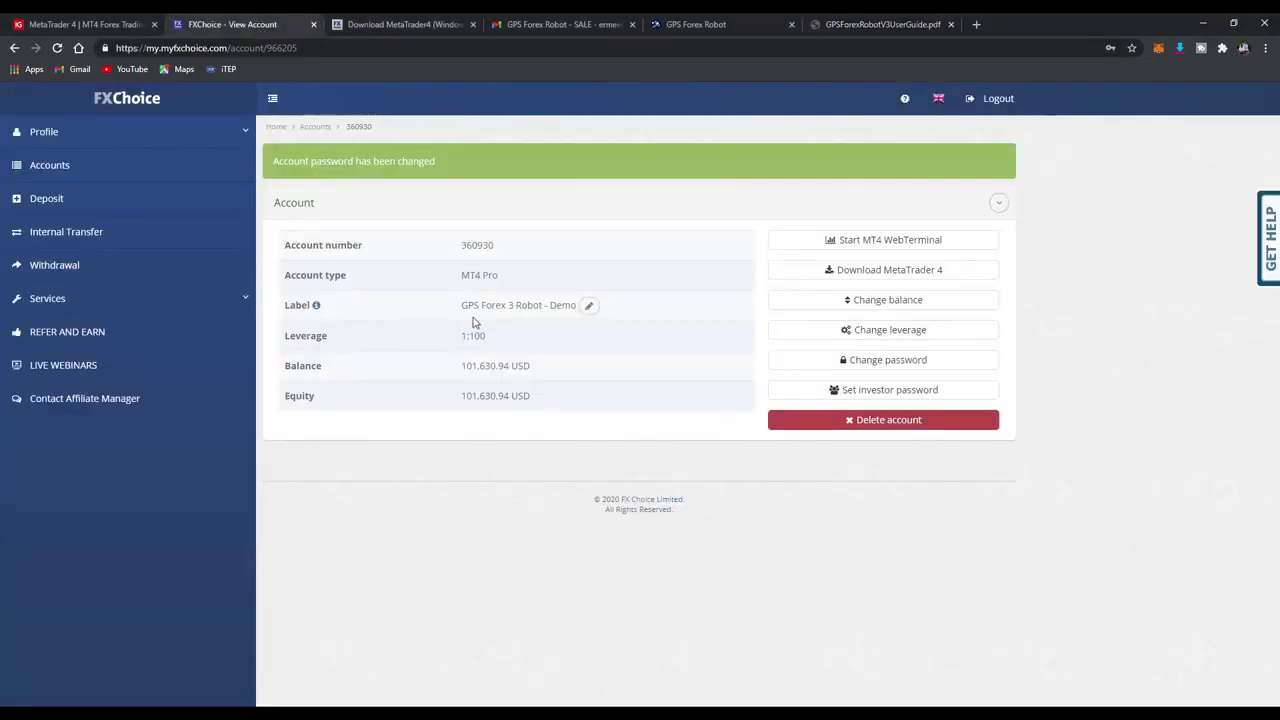
{"action": "left_click", "coordinate": [122, 100]}
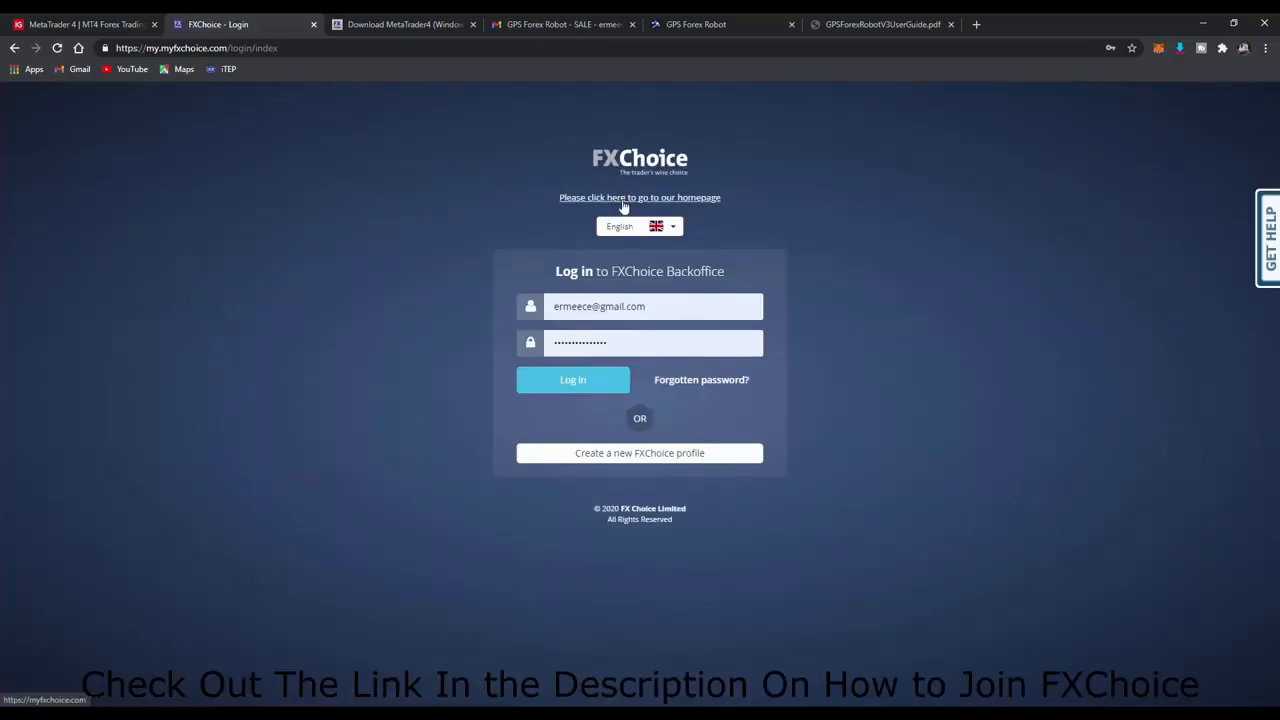
{"action": "left_click", "coordinate": [623, 199]}
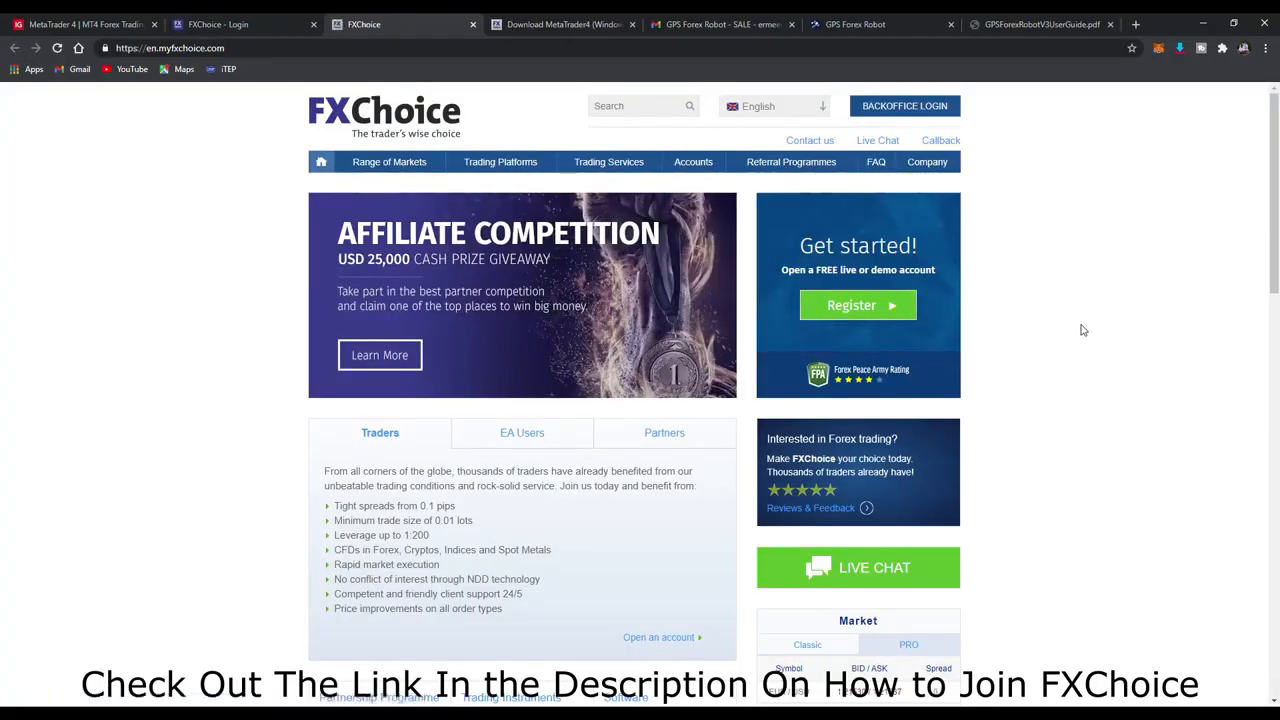
Step: Open the FXChoice VPS trading service page and read the conditions for getting the VPS for free
{"action": "mouse_move", "coordinate": [630, 168]}
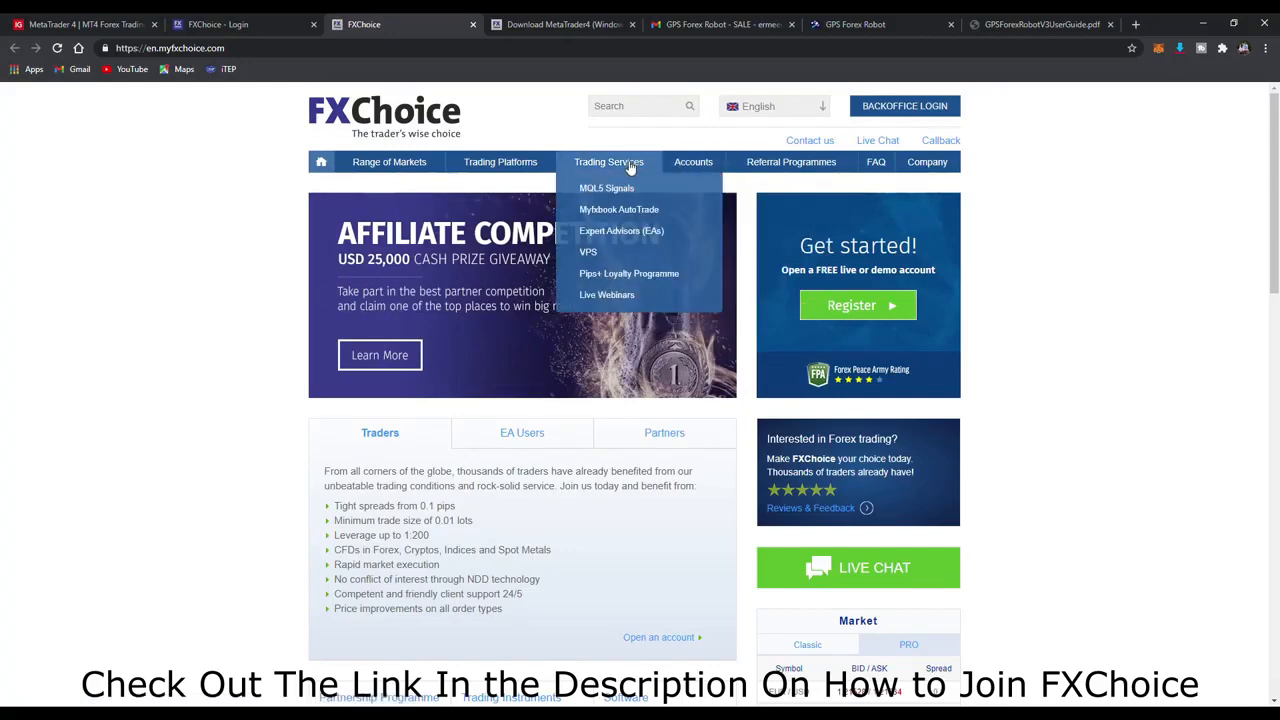
{"action": "left_click", "coordinate": [587, 256]}
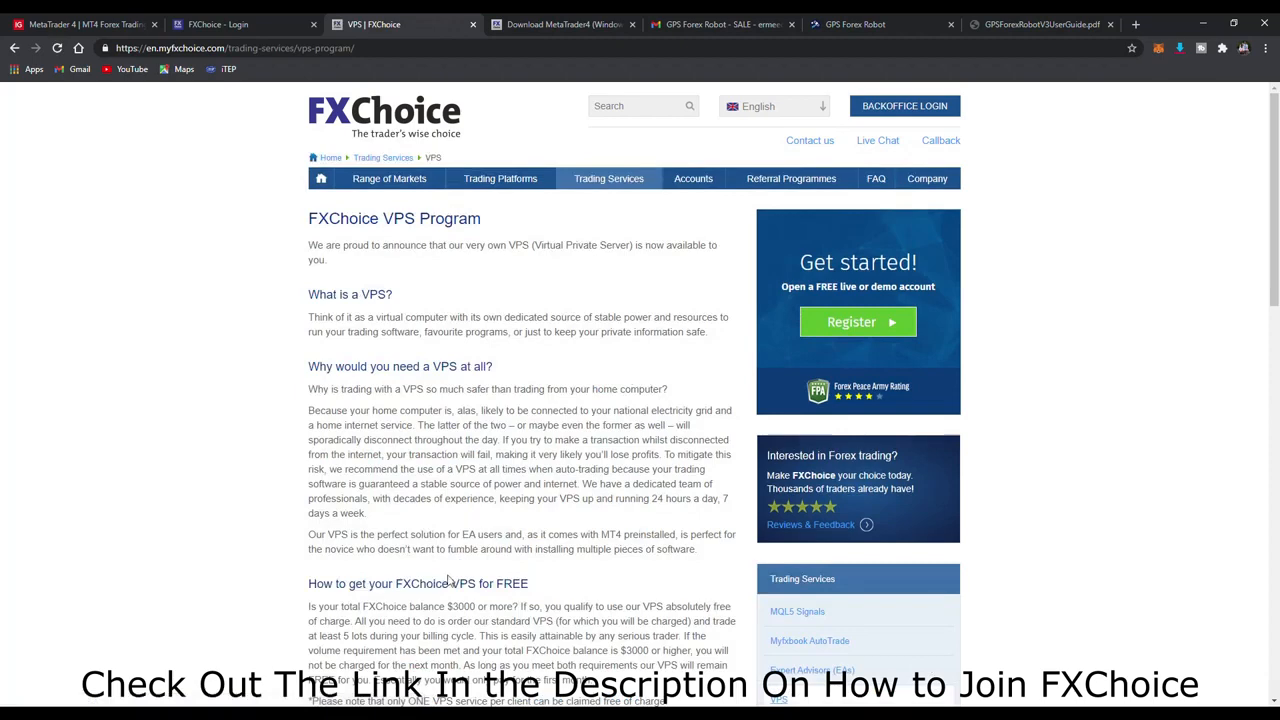
{"action": "scroll", "coordinate": [625, 492], "scroll_direction": "down", "scroll_amount": 2}
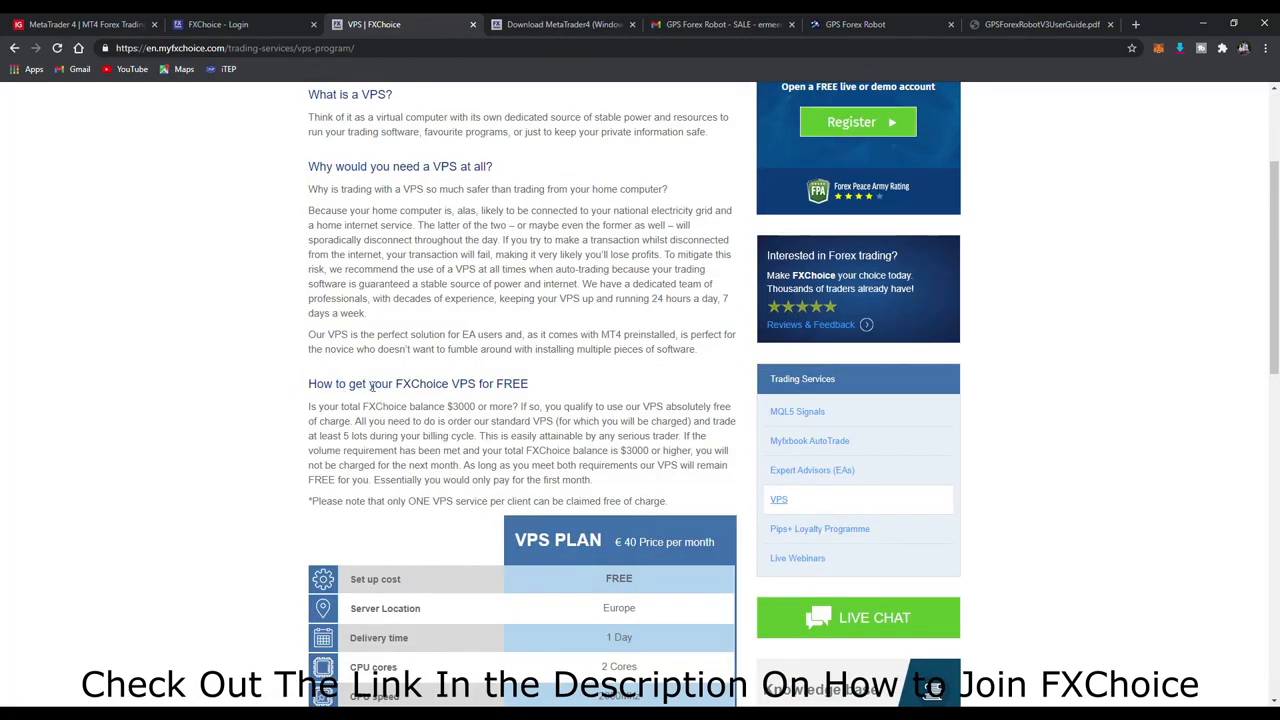
{"action": "scroll", "coordinate": [615, 300], "scroll_direction": "down", "scroll_amount": 2}
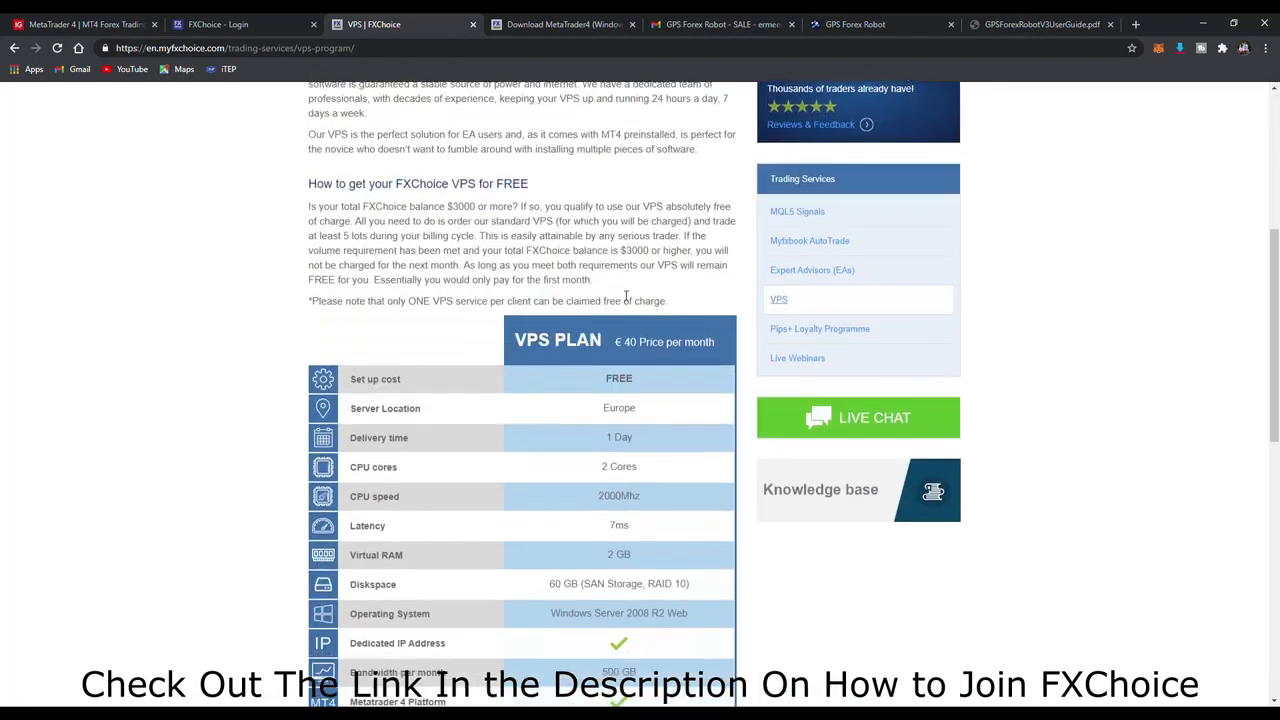
{"action": "scroll", "coordinate": [645, 297], "scroll_direction": "up", "scroll_amount": 1}
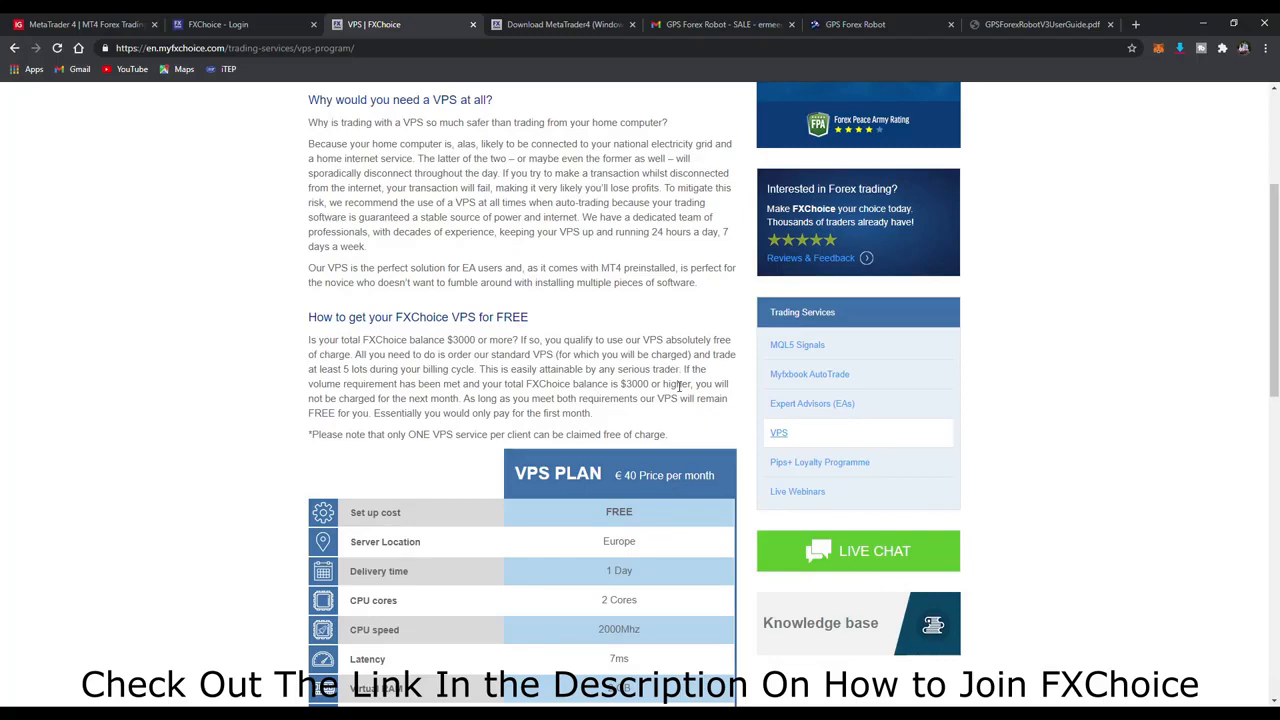
{"action": "scroll", "coordinate": [721, 367], "scroll_direction": "down", "scroll_amount": 3}
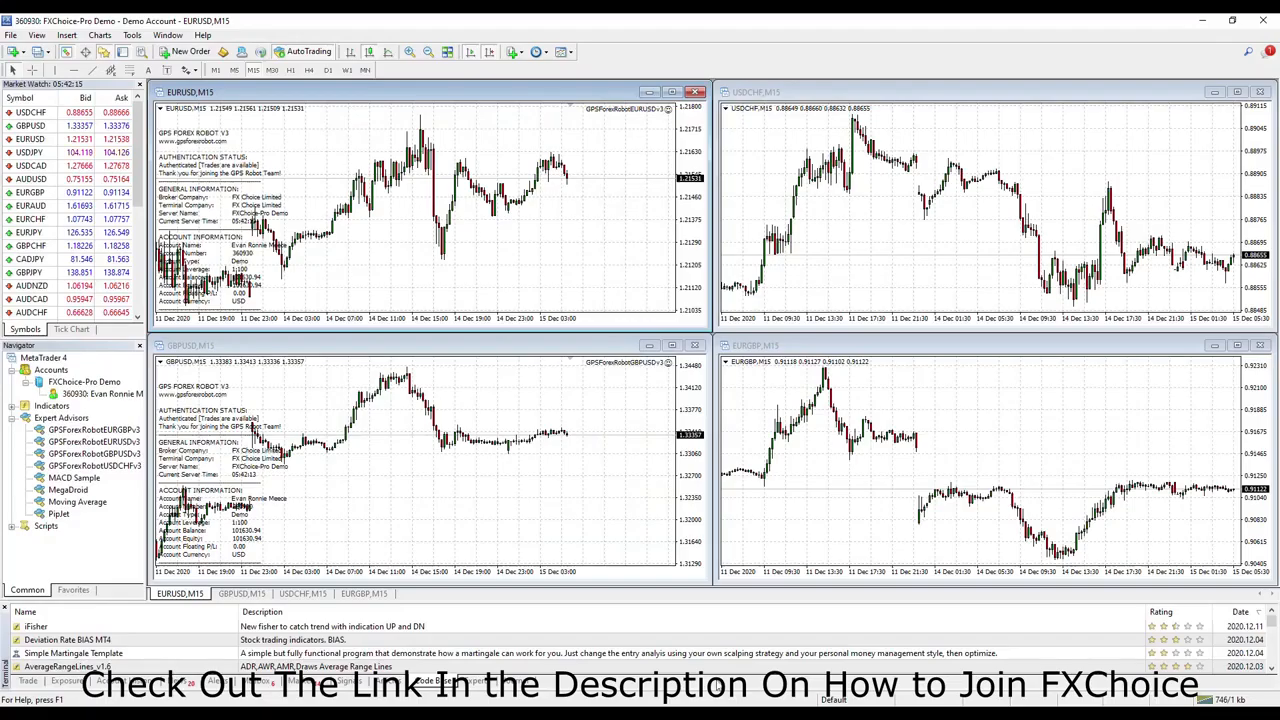
Step: Return from MetaTrader 4 to the FXChoice VPS page in Chrome and review the VPS plan's price and specifications
{"action": "left_click", "coordinate": [1207, 24]}
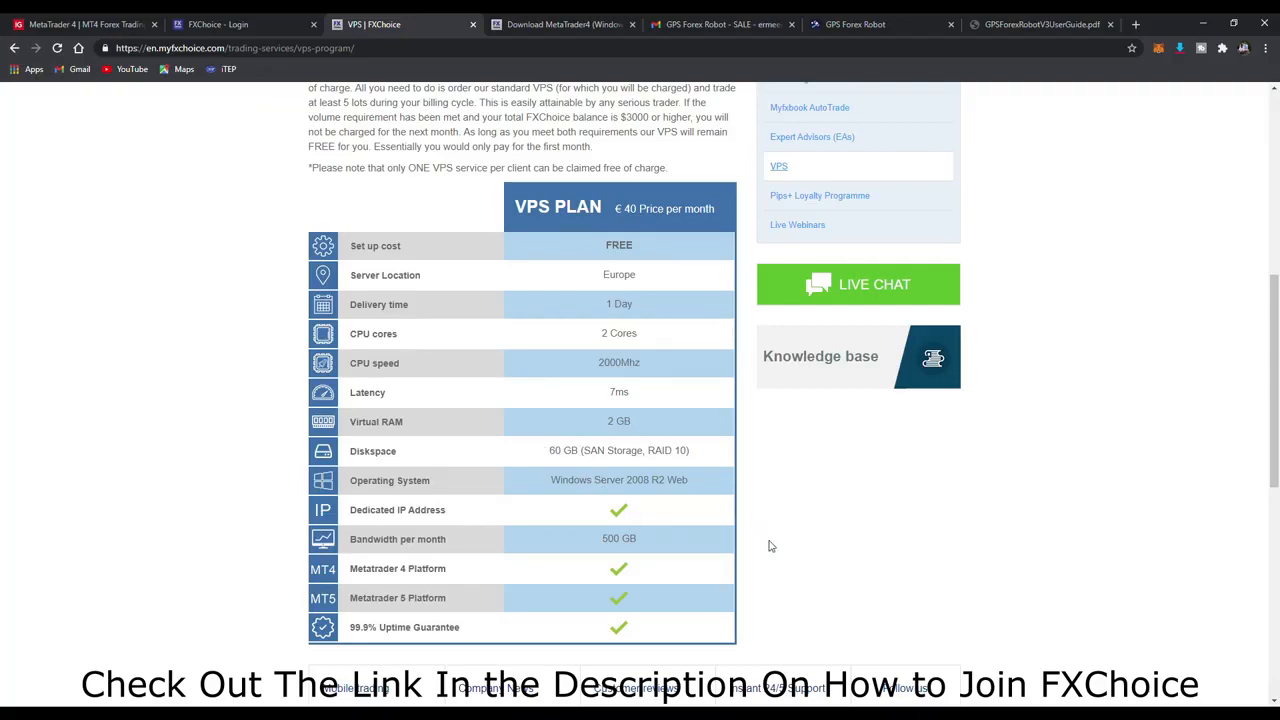
{"action": "scroll", "coordinate": [766, 543], "scroll_direction": "up", "scroll_amount": 5}
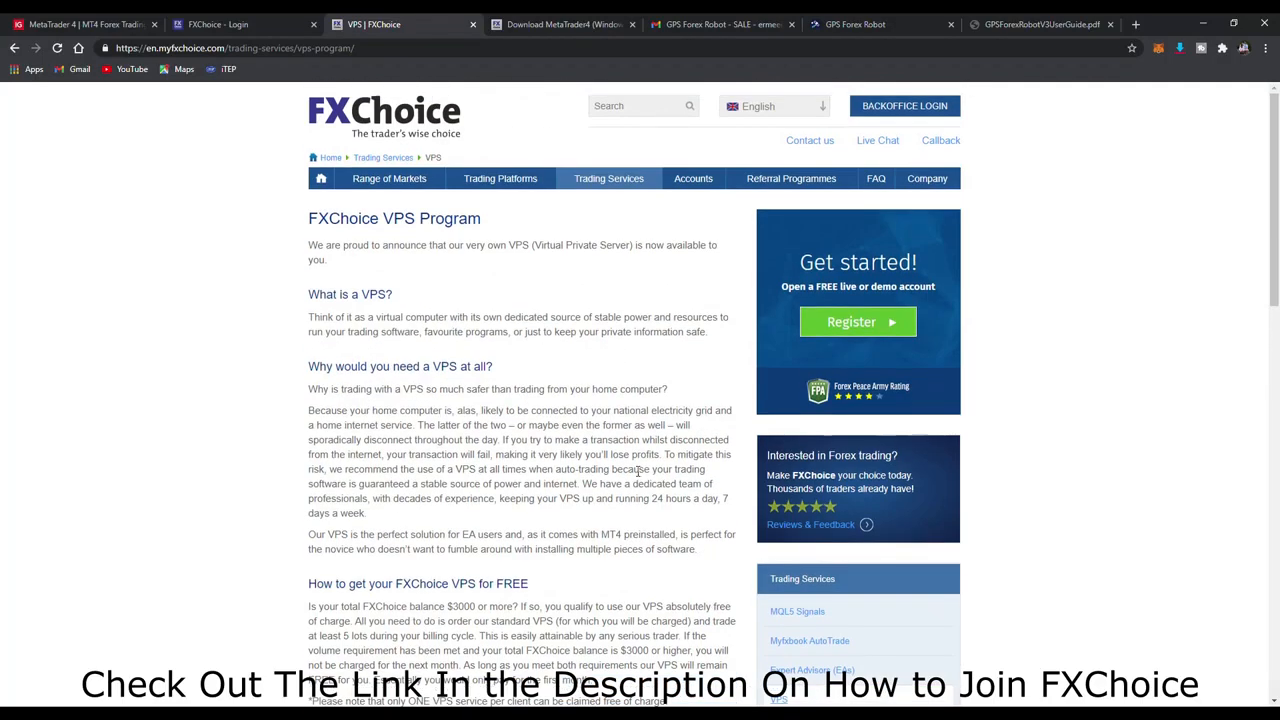
{"action": "scroll", "coordinate": [638, 472], "scroll_direction": "down", "scroll_amount": 5}
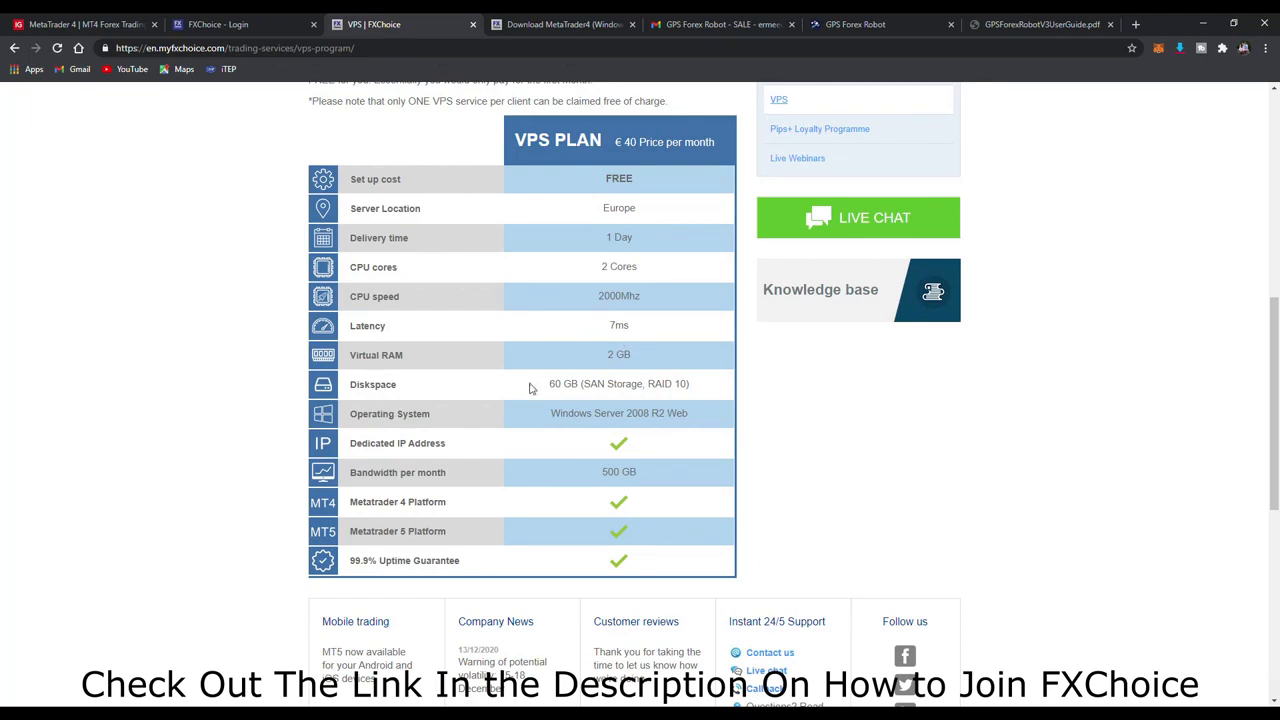
{"action": "scroll", "coordinate": [733, 465], "scroll_direction": "up", "scroll_amount": 6}
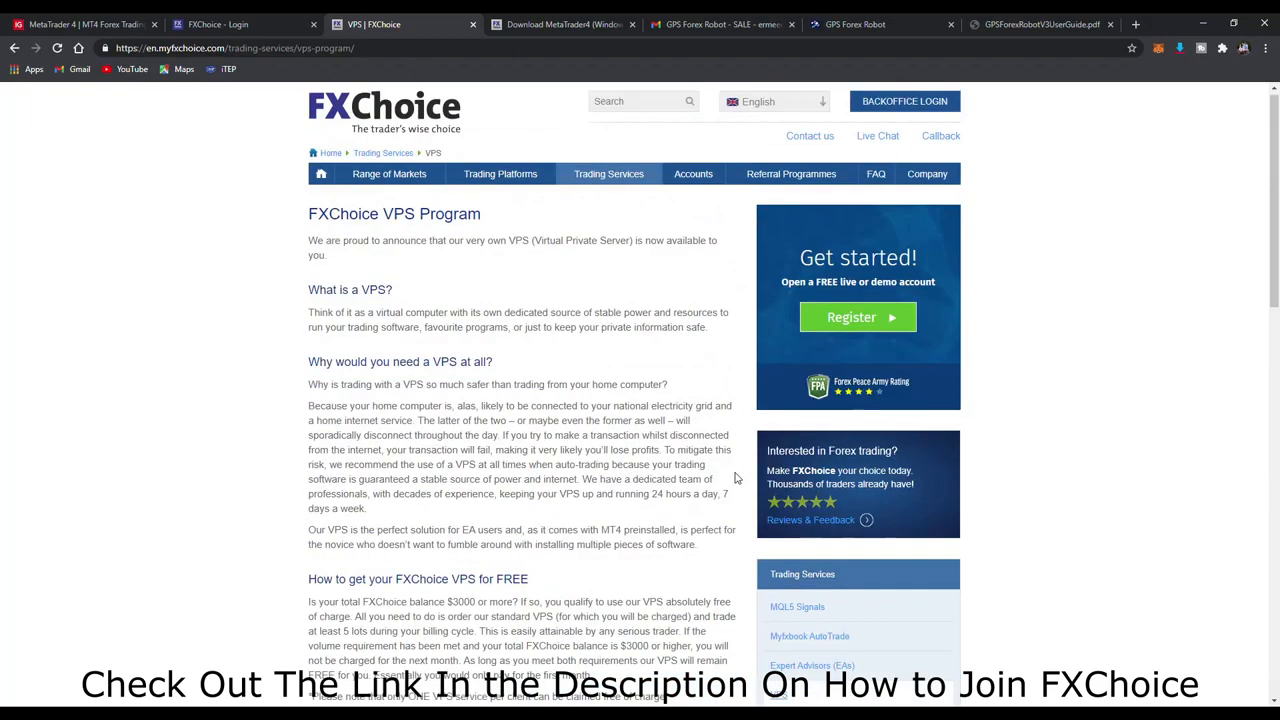